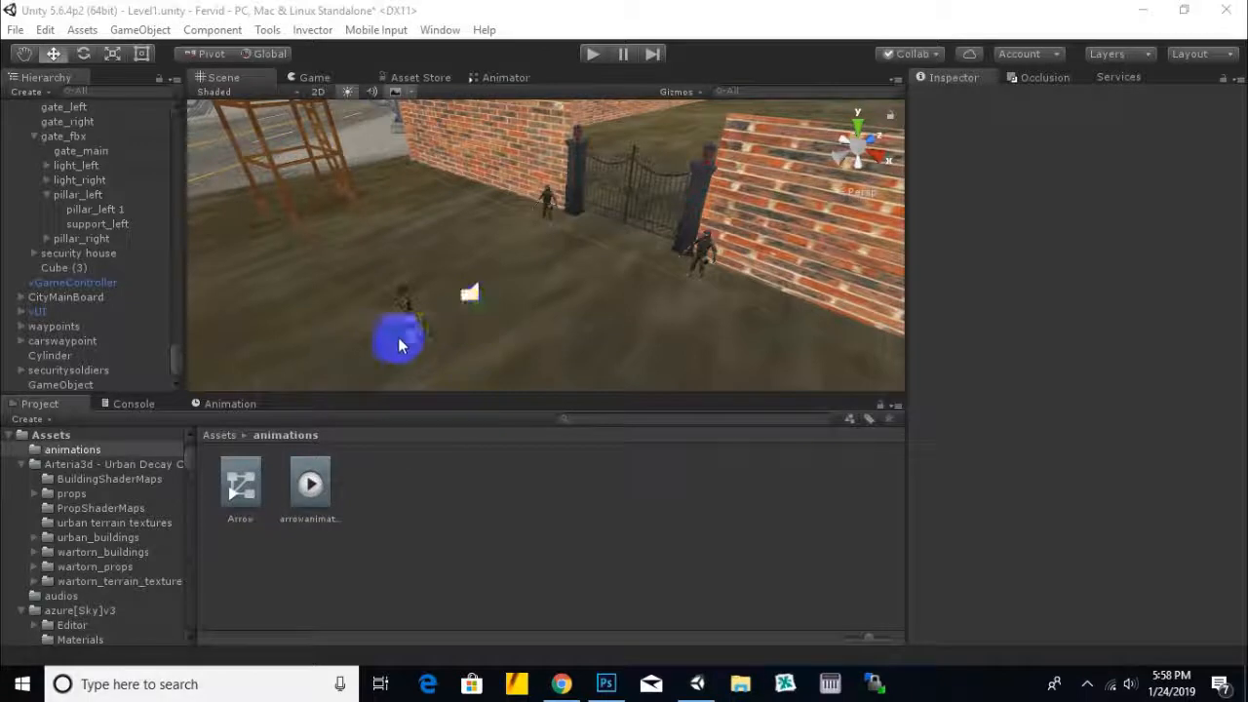
middle_click_drag(489, 338, 564, 266)
scroll(565, 265, "up", 2)
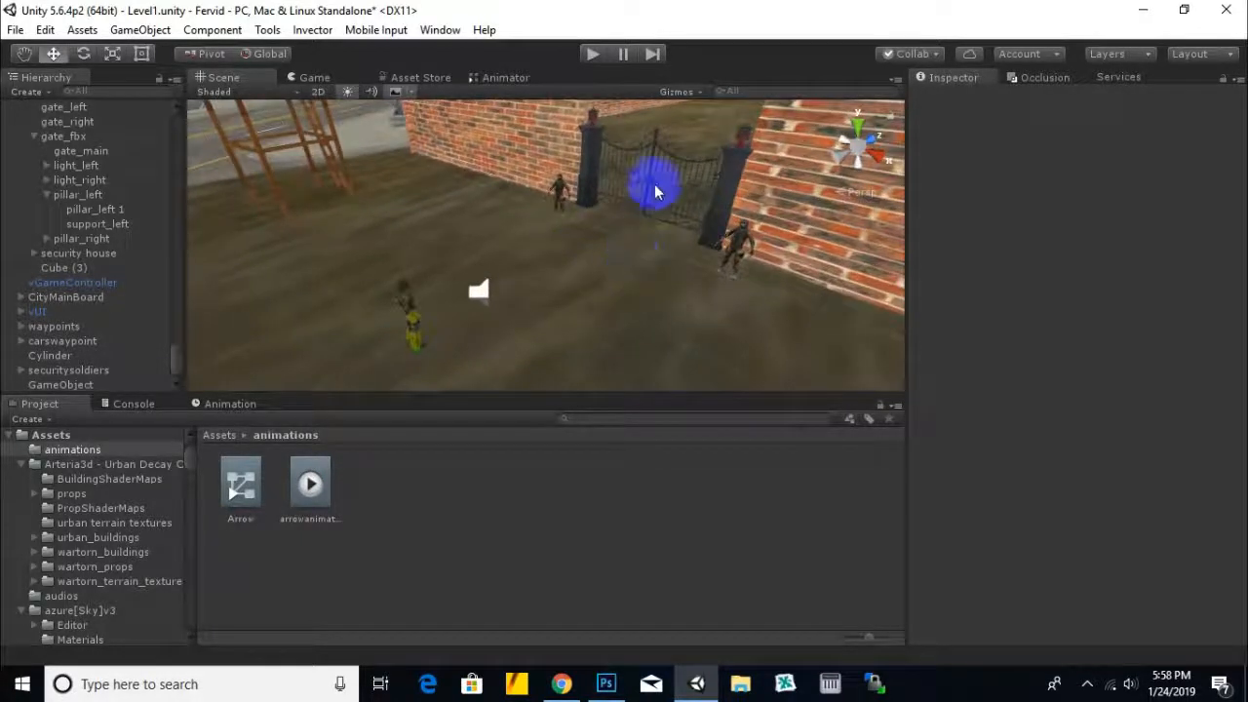
middle_click_drag(648, 302, 643, 263)
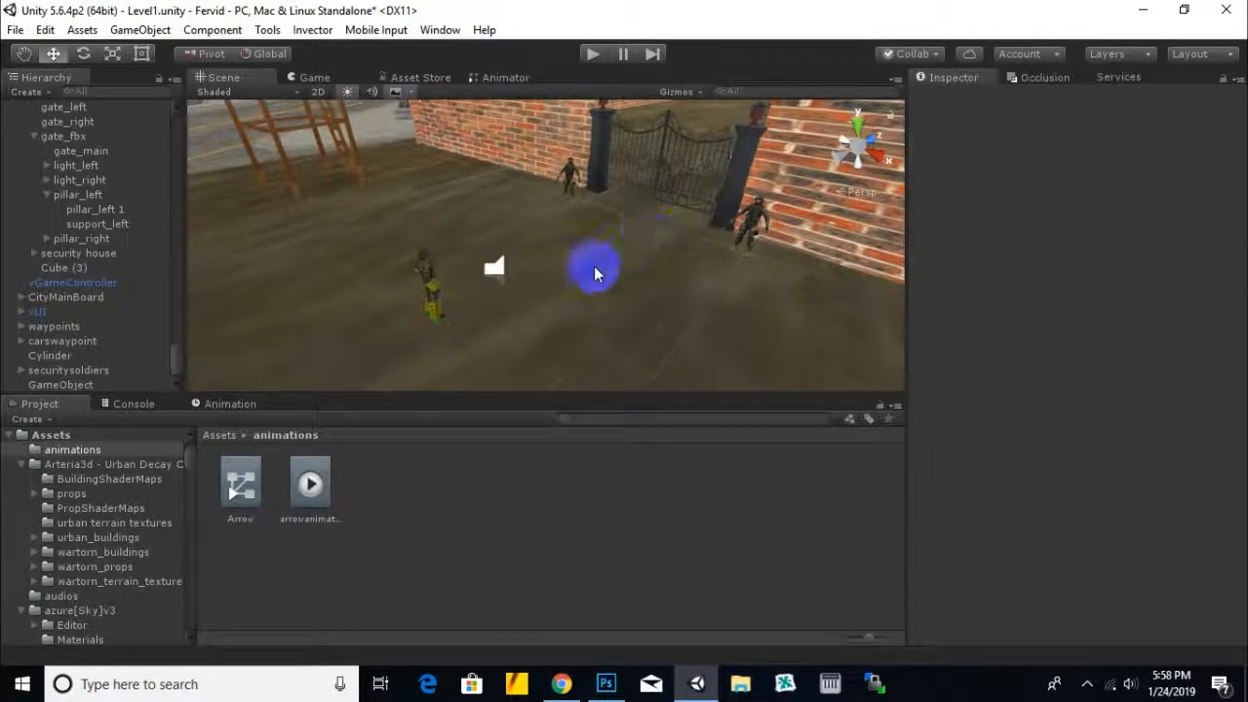
middle_click_drag(747, 284, 783, 299)
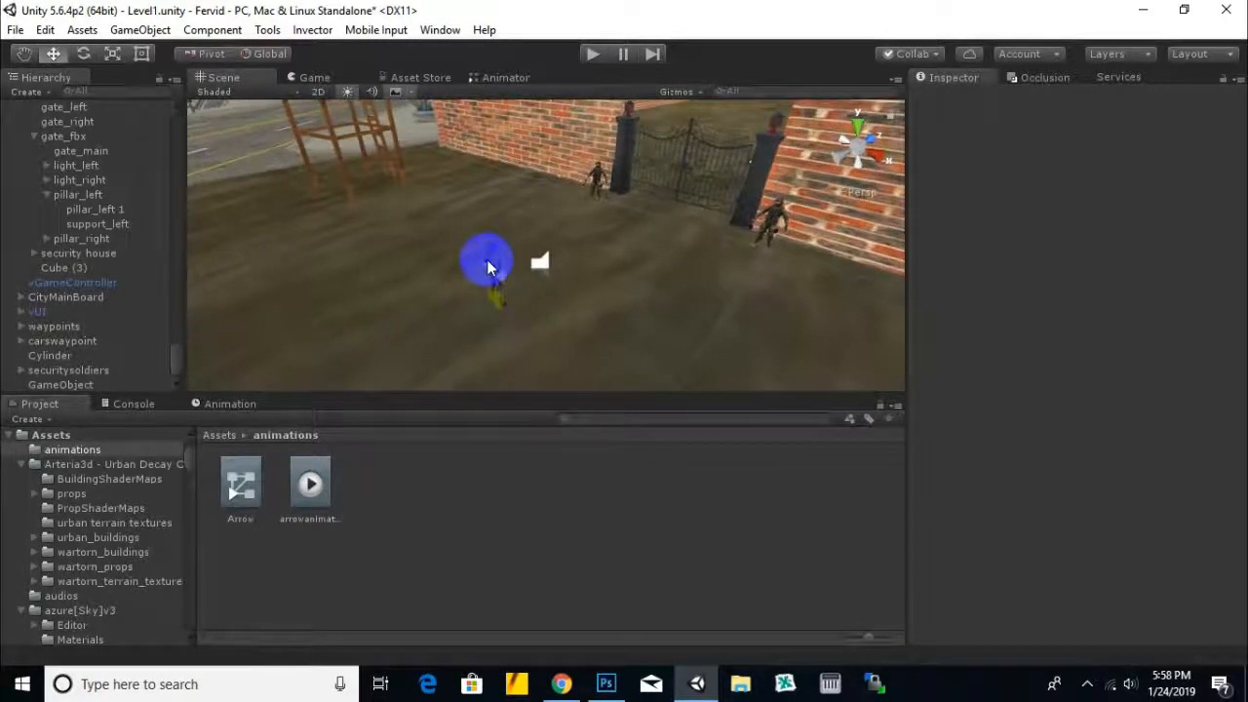
Step: Switch to Photoshop and create a new transparent document 600 pixels wide and 200 pixels high
left_click(604, 685)
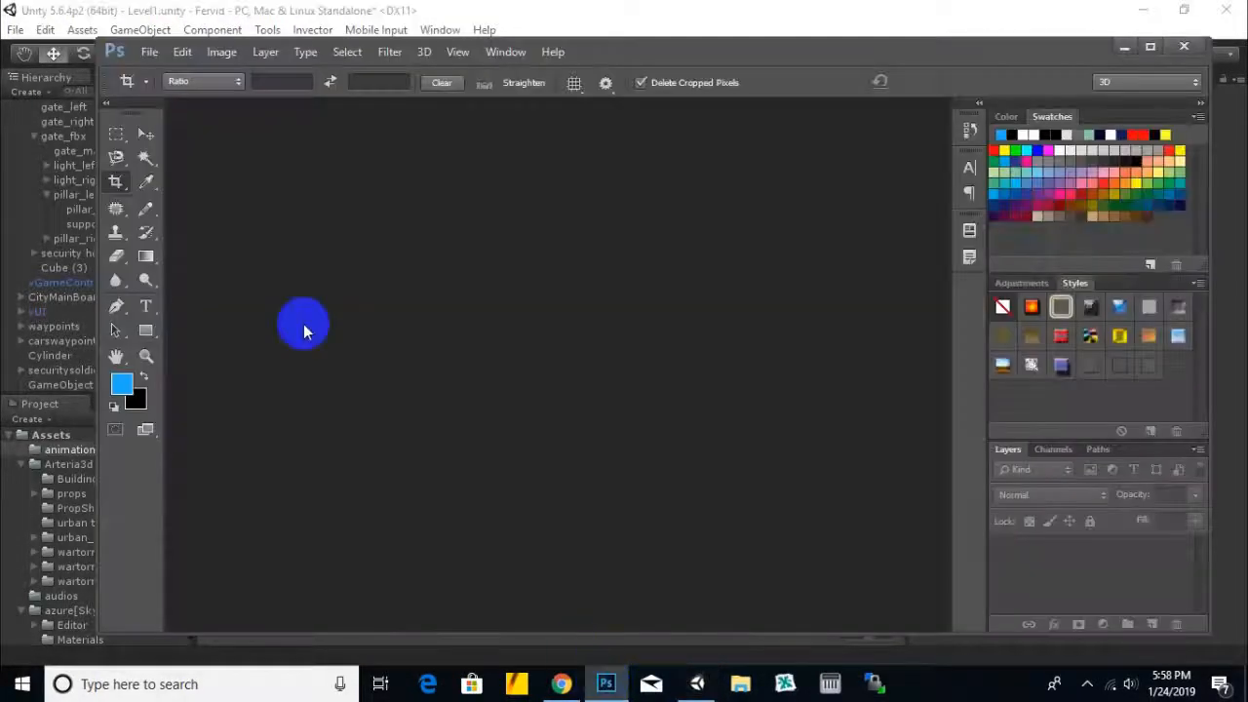
left_click(163, 54)
left_click(194, 74)
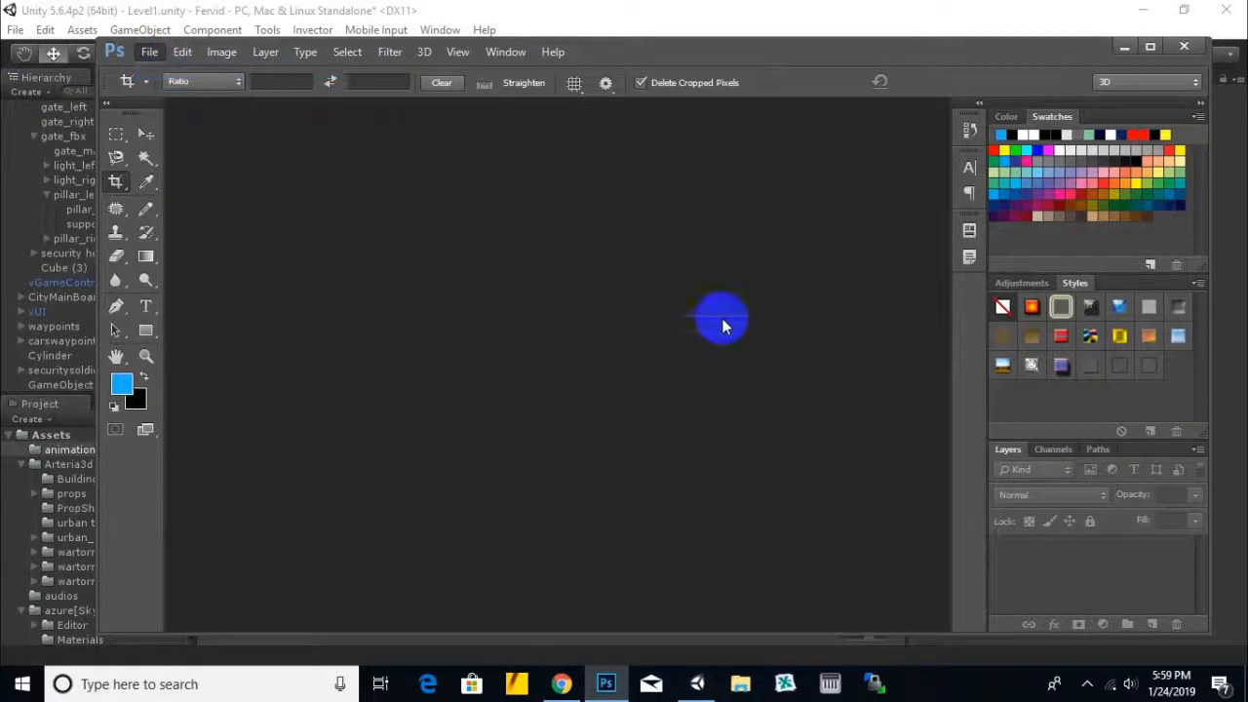
left_click(744, 255)
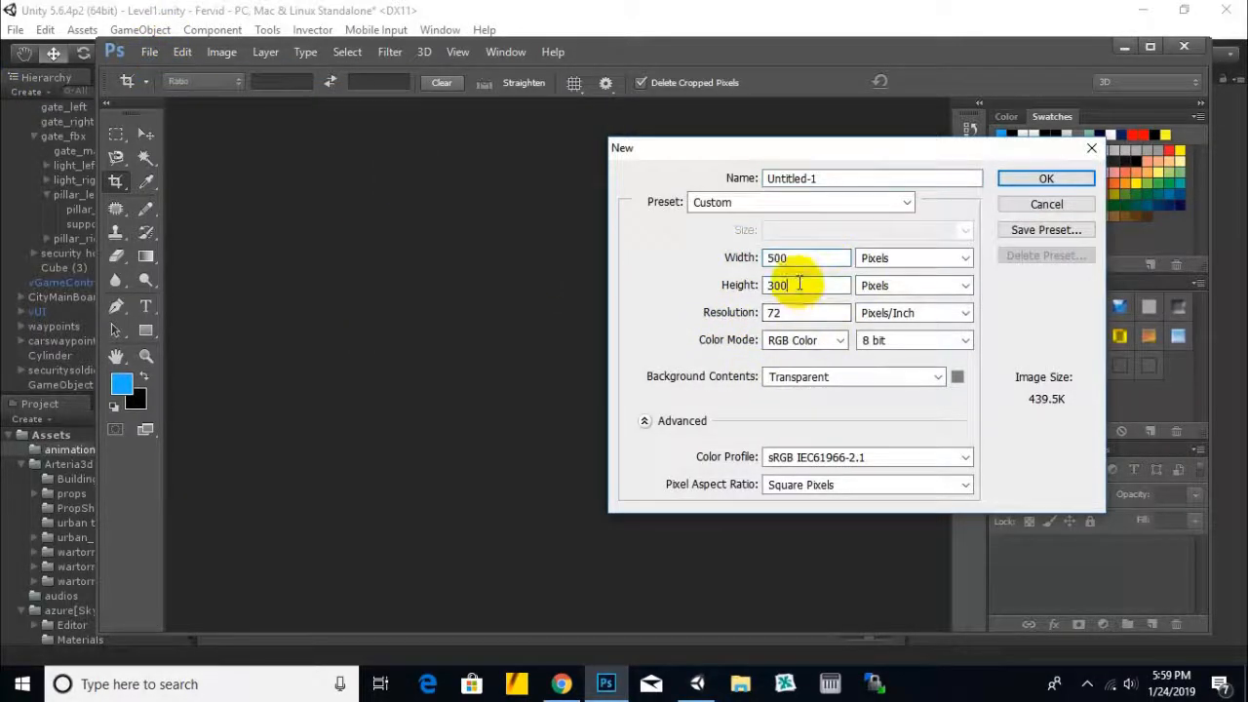
type("6")
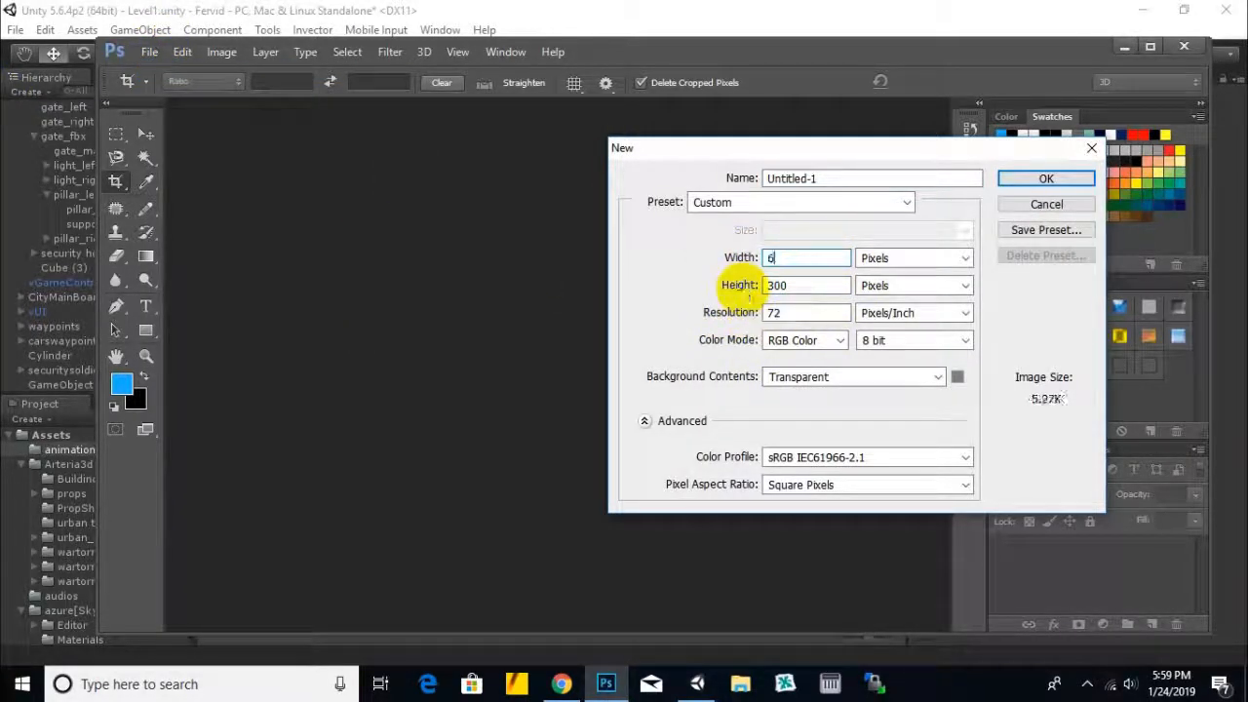
type("00")
key("Tab")
key("Tab")
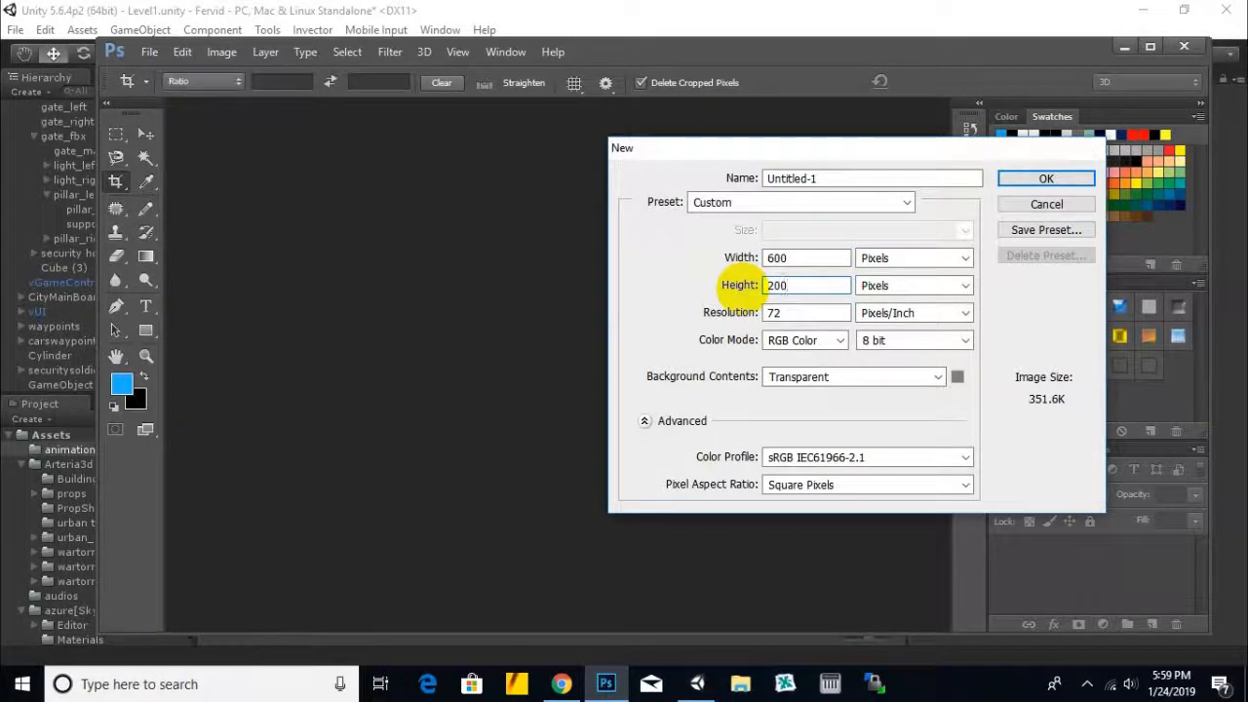
type("200")
key("Return")
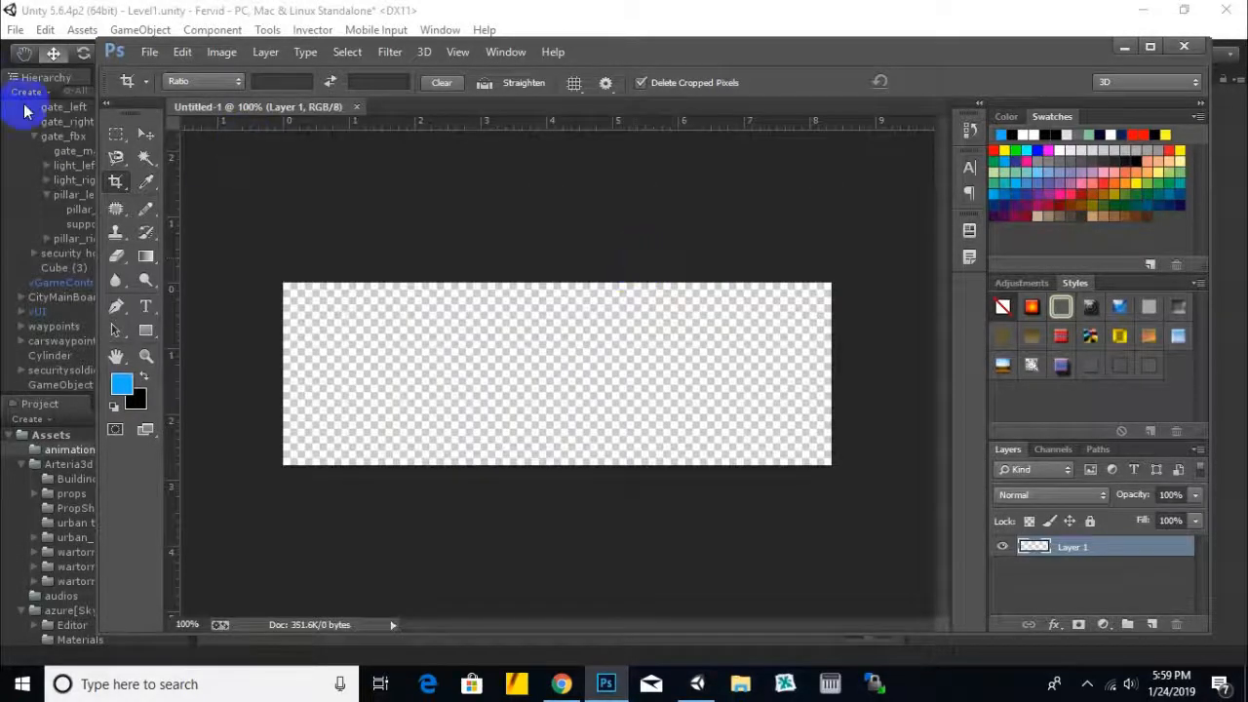
Step: Draw a rectangle of about 59 × 67 px at the canvas's left edge and colour it red
left_click(145, 331)
left_click_drag(284, 334, 337, 390)
left_click(126, 392)
left_click_drag(1009, 293, 1006, 193)
left_click(1177, 230)
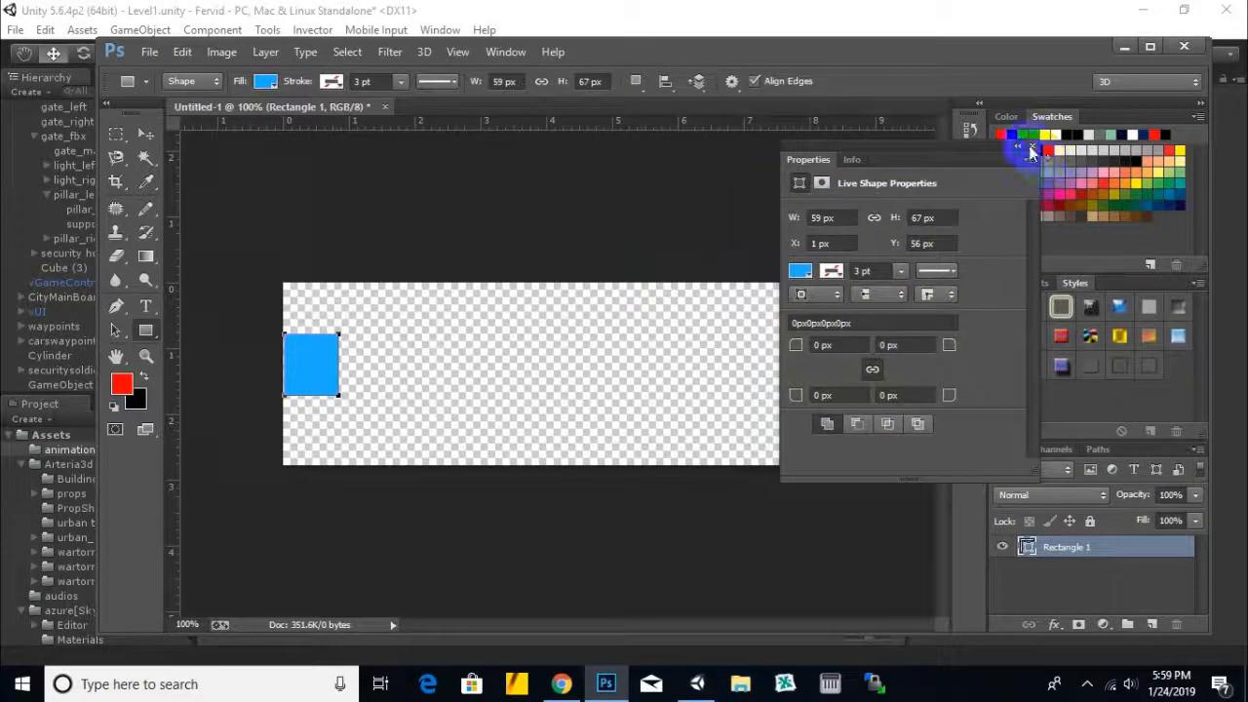
left_click(1032, 148)
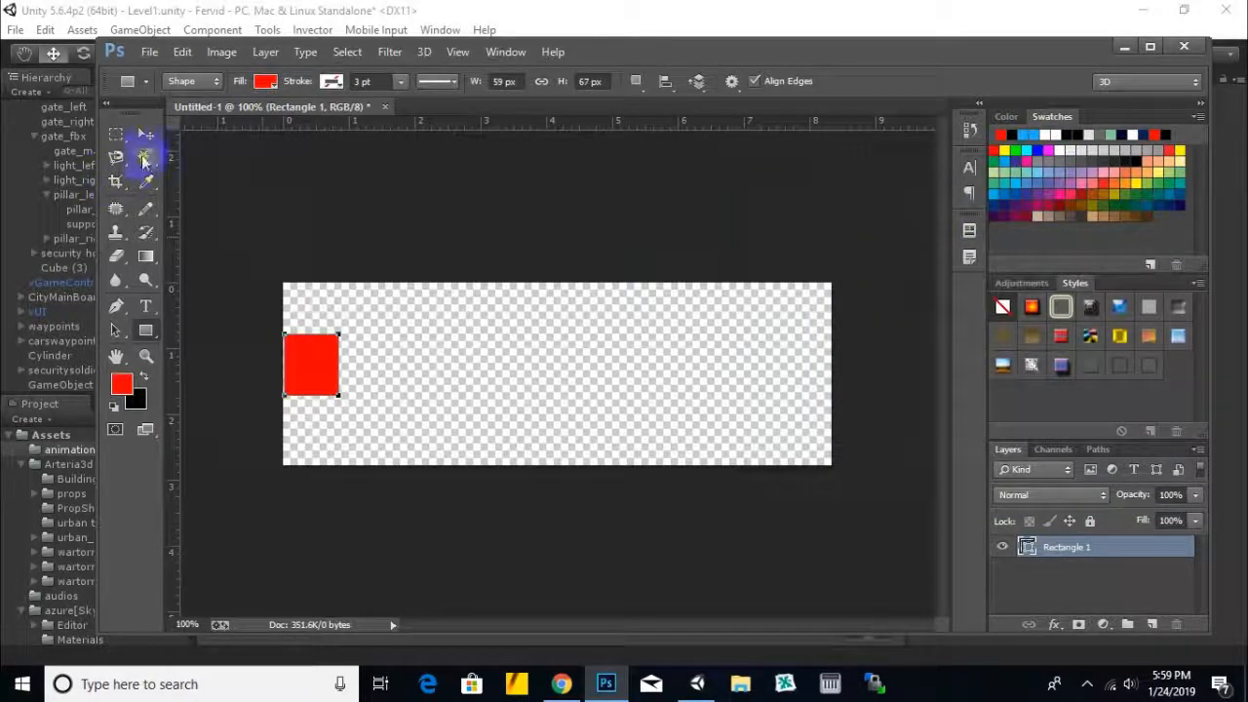
Step: Duplicate the red rectangle to the right of the original and fill the copy with white (ffffff)
left_click(145, 134)
left_click_drag(319, 364, 362, 366)
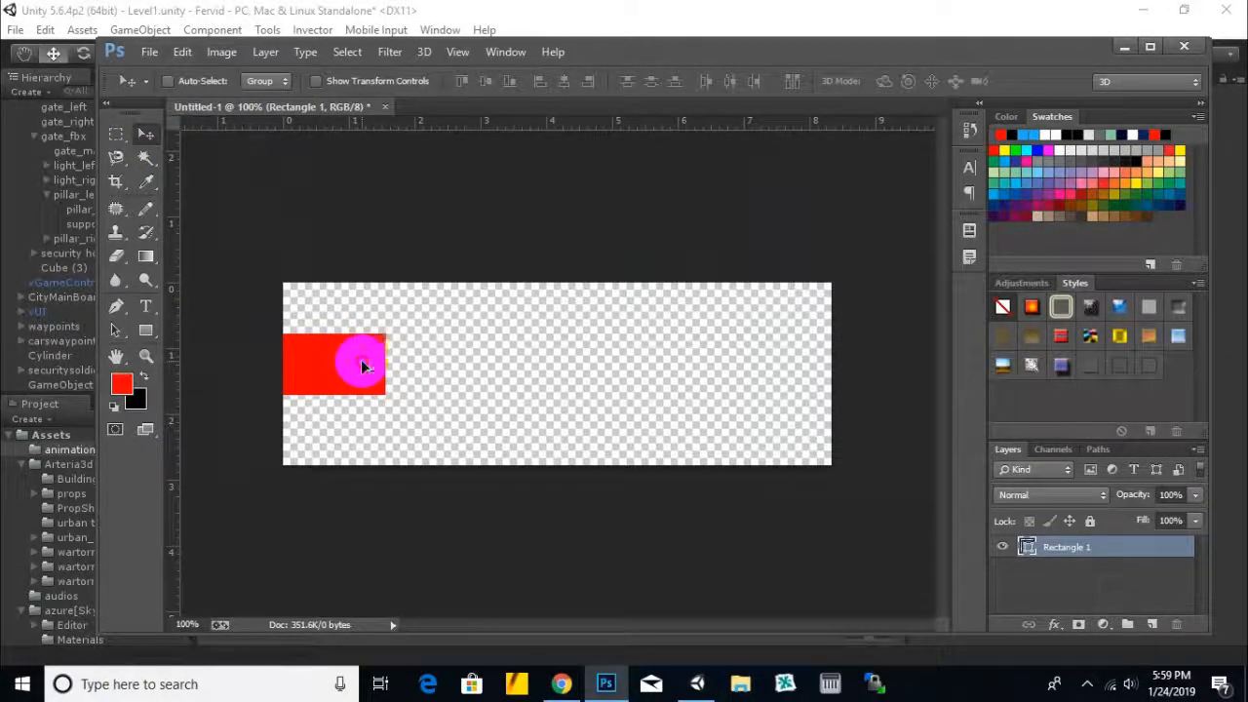
left_click(126, 390)
left_click_drag(878, 373, 674, 225)
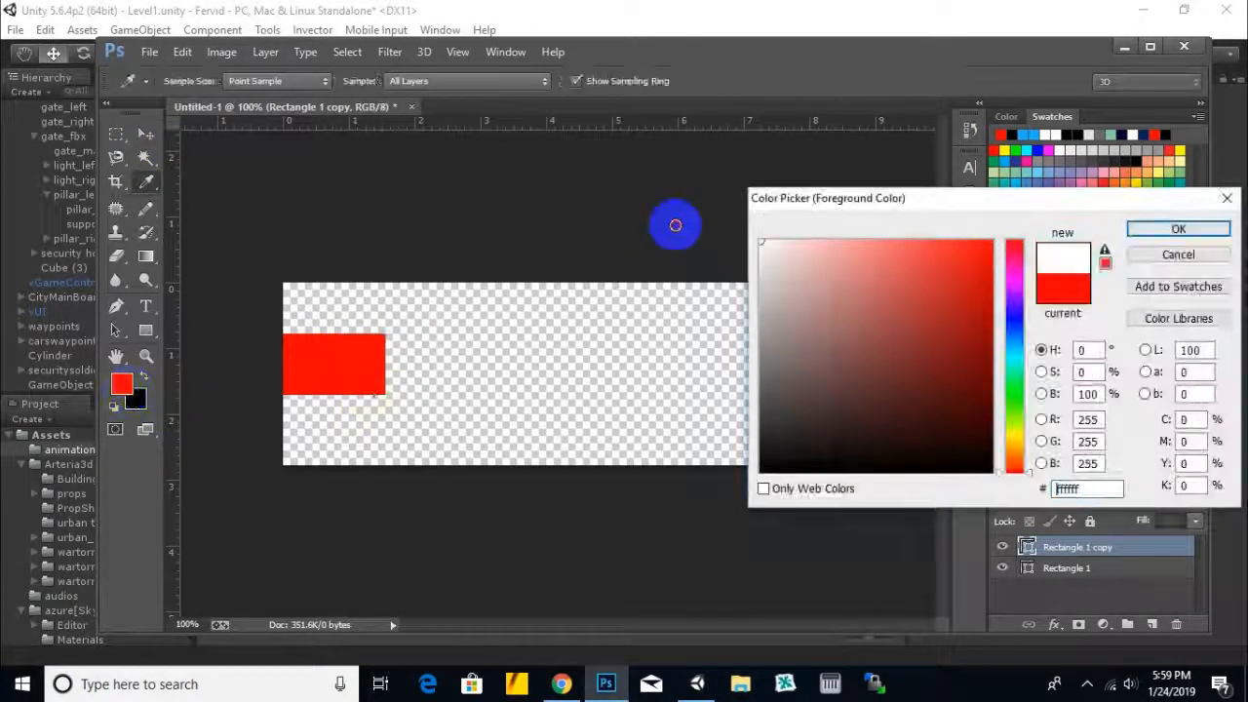
left_click(1164, 230)
key("alt+BackSpace")
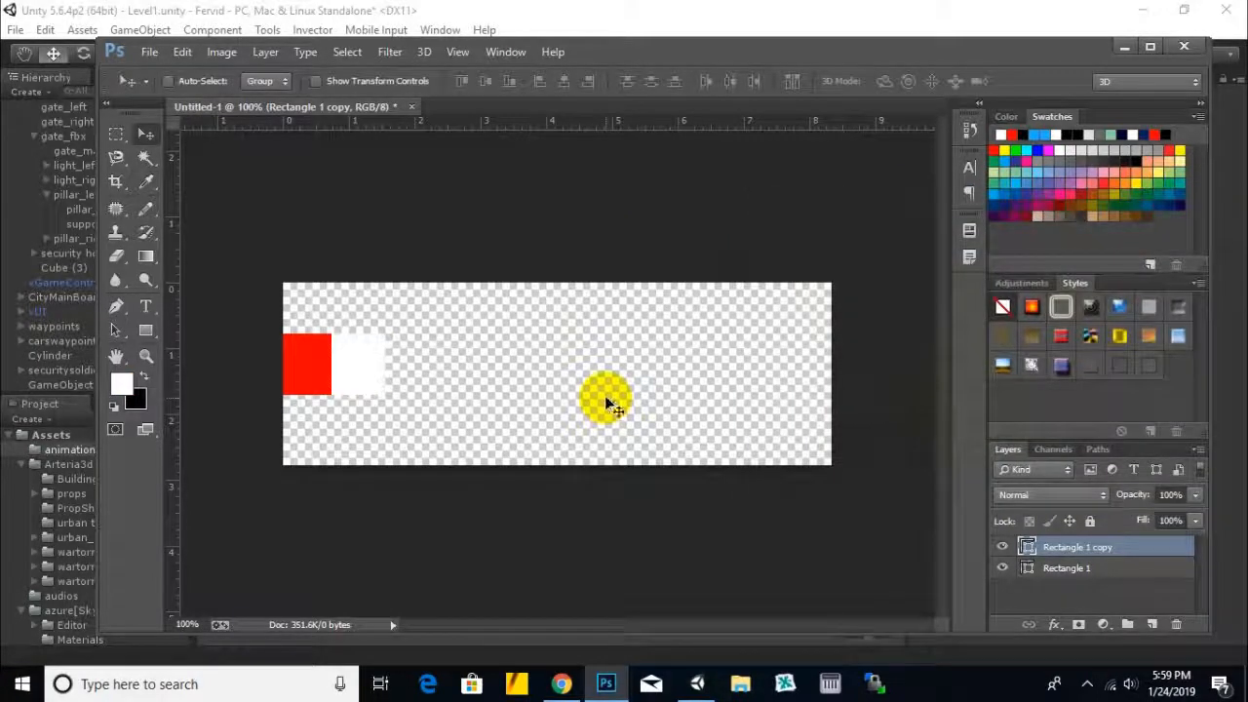
Step: Recolour the copied rectangle beside the red one to grey (b1b1b1)
right_click(320, 355)
left_click(338, 365)
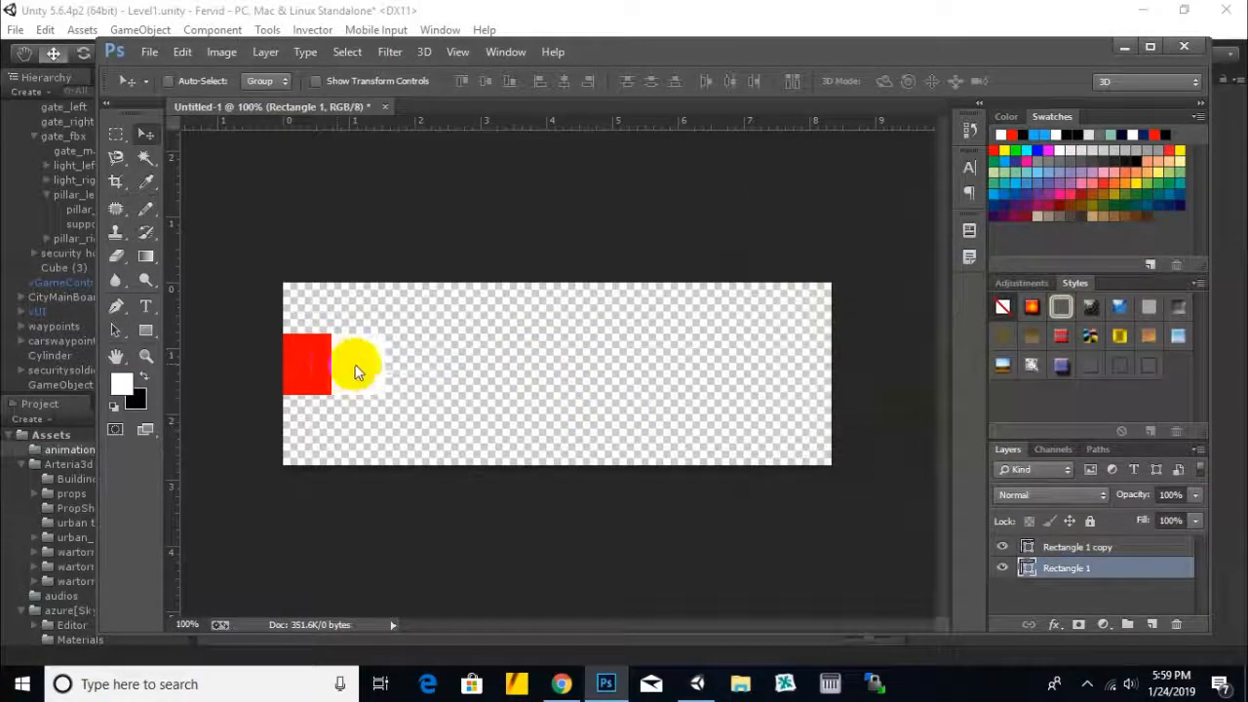
right_click(357, 366)
left_click(361, 376)
left_click(128, 392)
left_click_drag(905, 374, 638, 304)
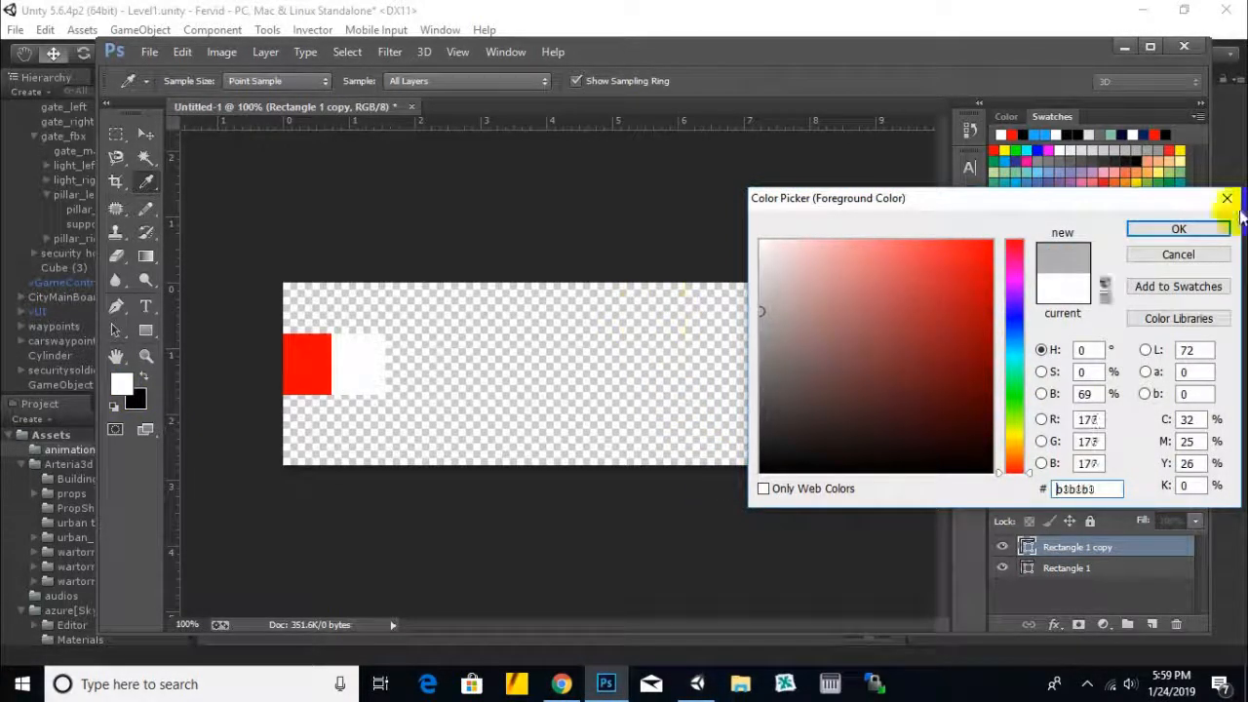
left_click(1207, 229)
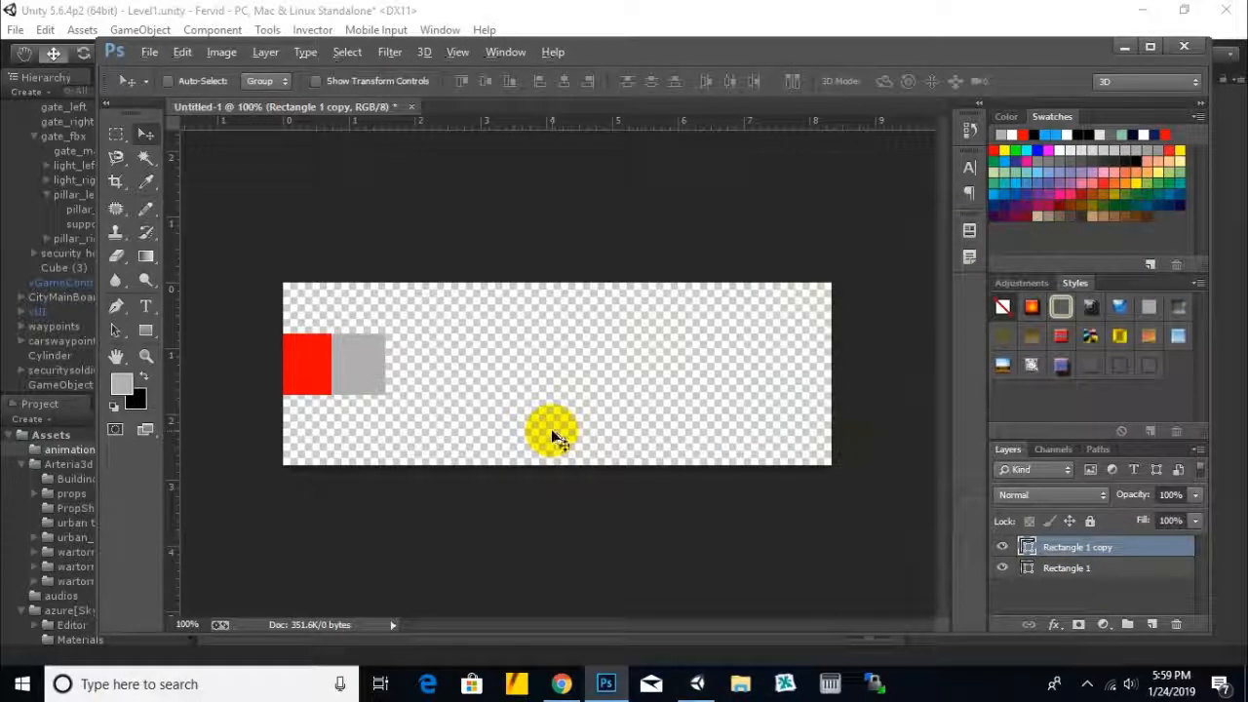
Step: Repeat the red and grey rectangle pair across the full canvas width and crop the canvas to the striped band
left_click(1092, 577, "shift")
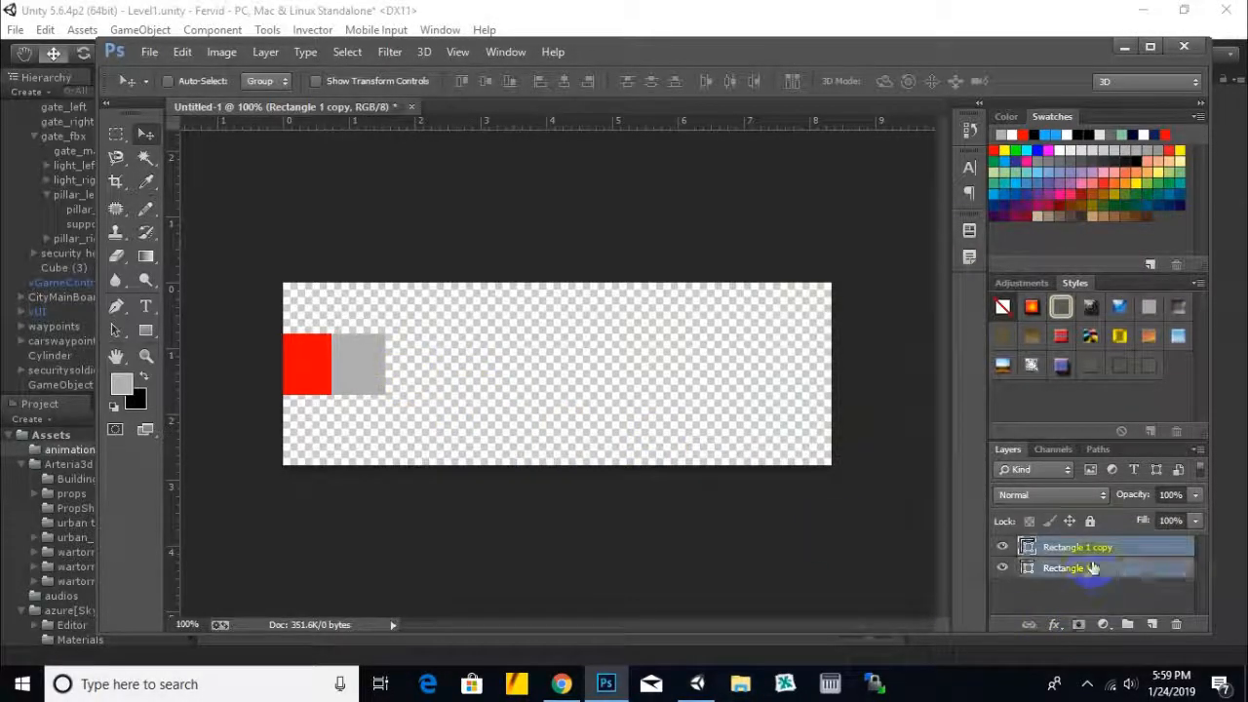
left_click_drag(346, 400, 840, 371, "alt")
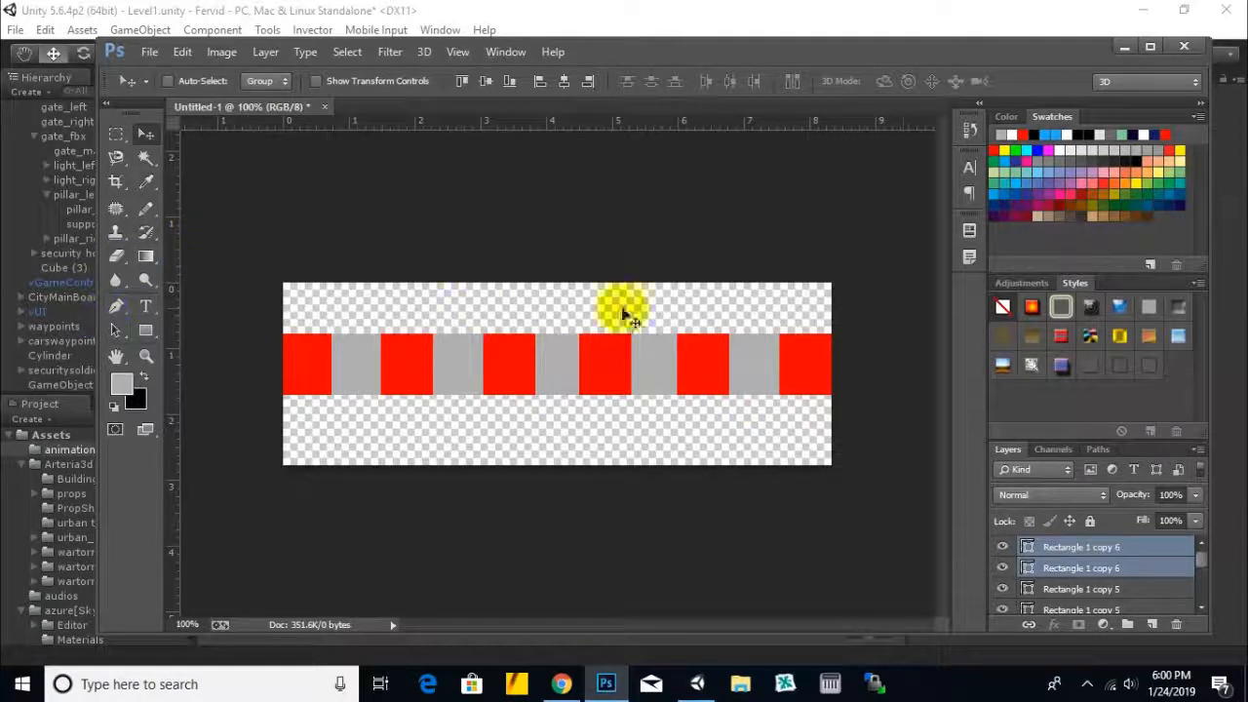
left_click(115, 182)
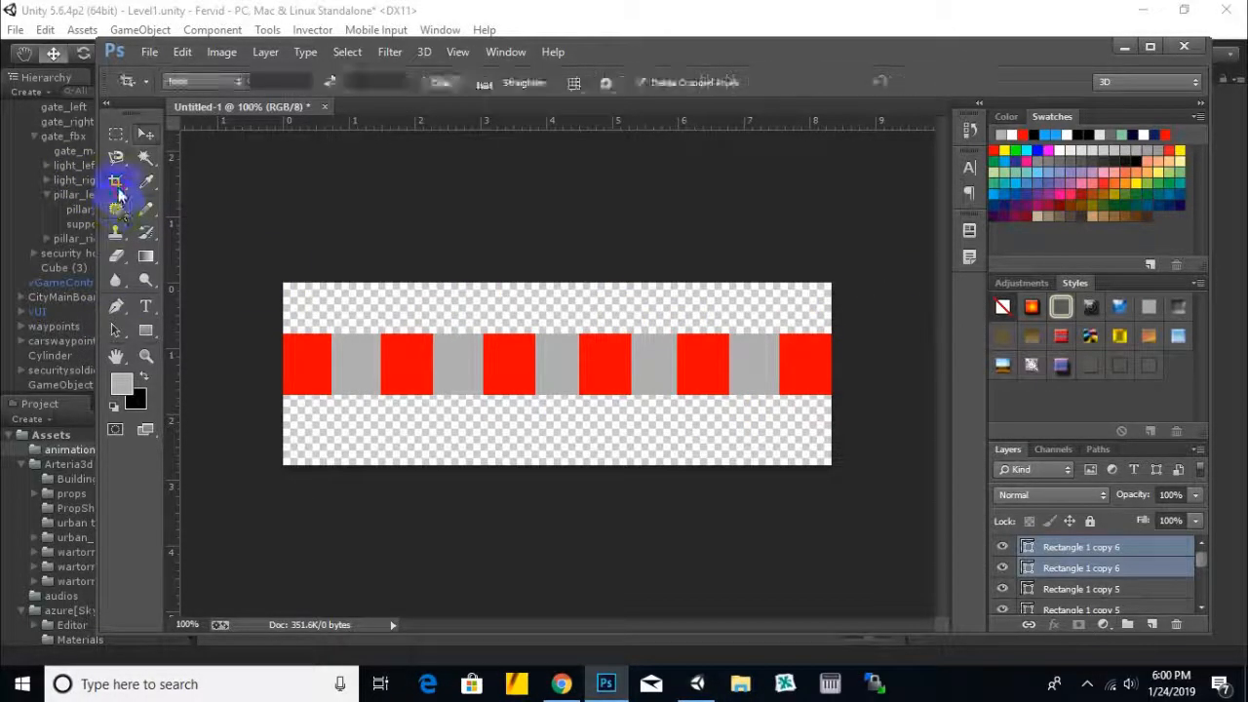
left_click_drag(292, 340, 833, 394)
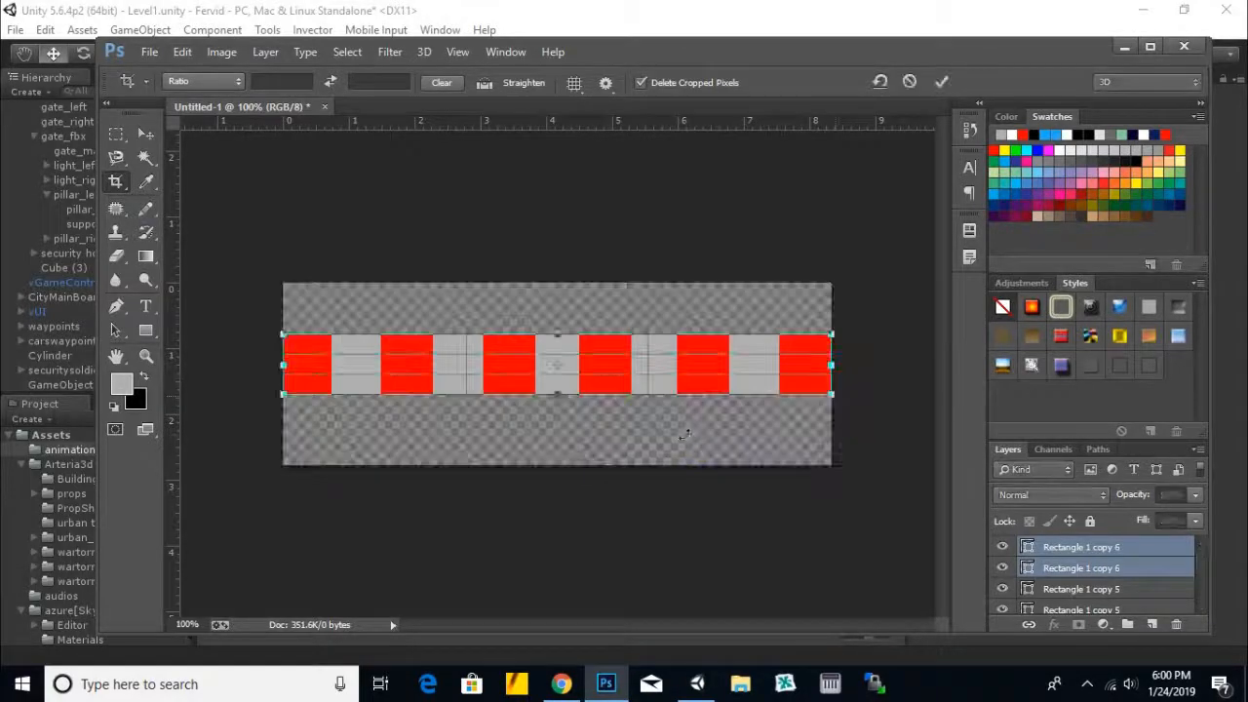
double_click(677, 431)
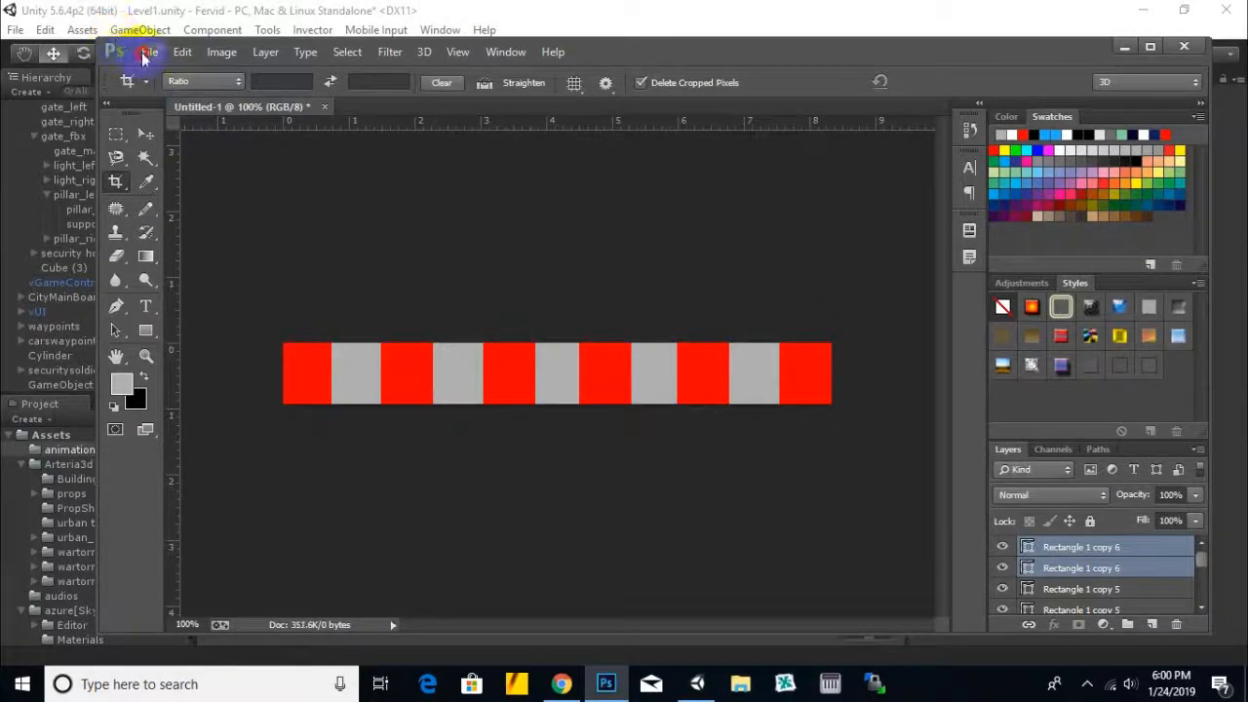
Step: Save the striped image as a JPEG named stopbar in the project's Assets/sprites/ui folder at maximum quality
left_click(149, 52)
left_click(394, 298)
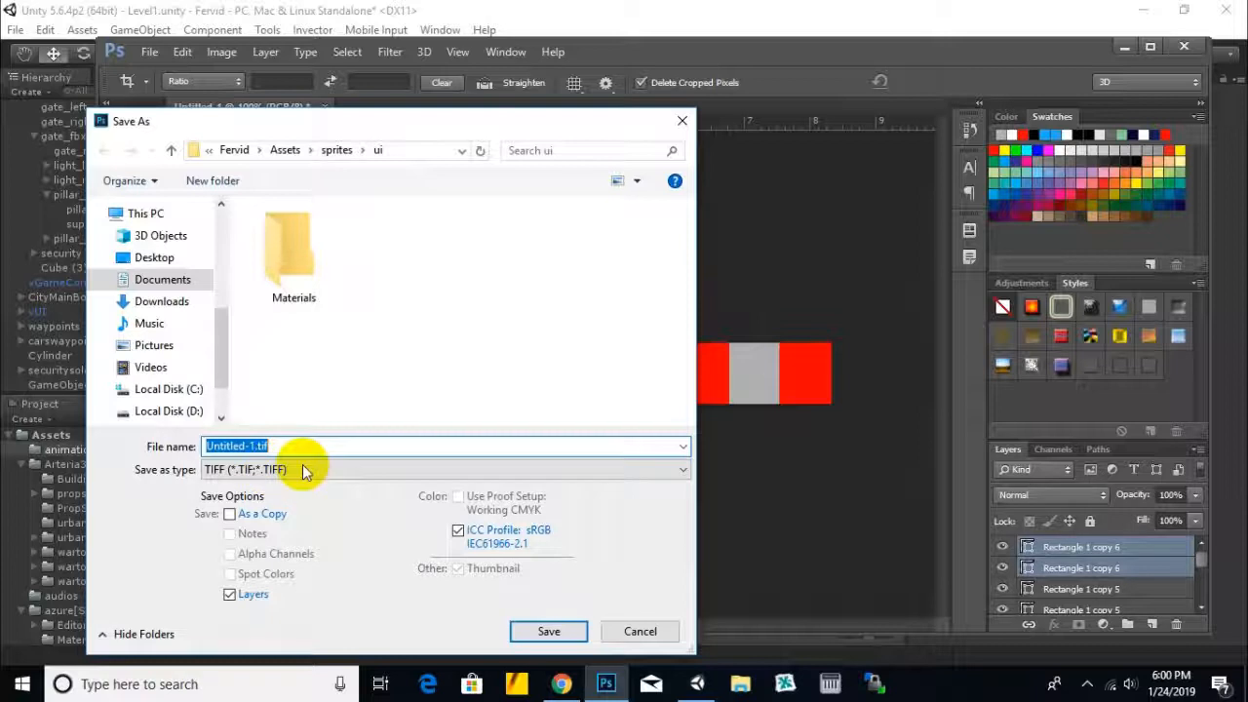
left_click(302, 470)
left_click(302, 470)
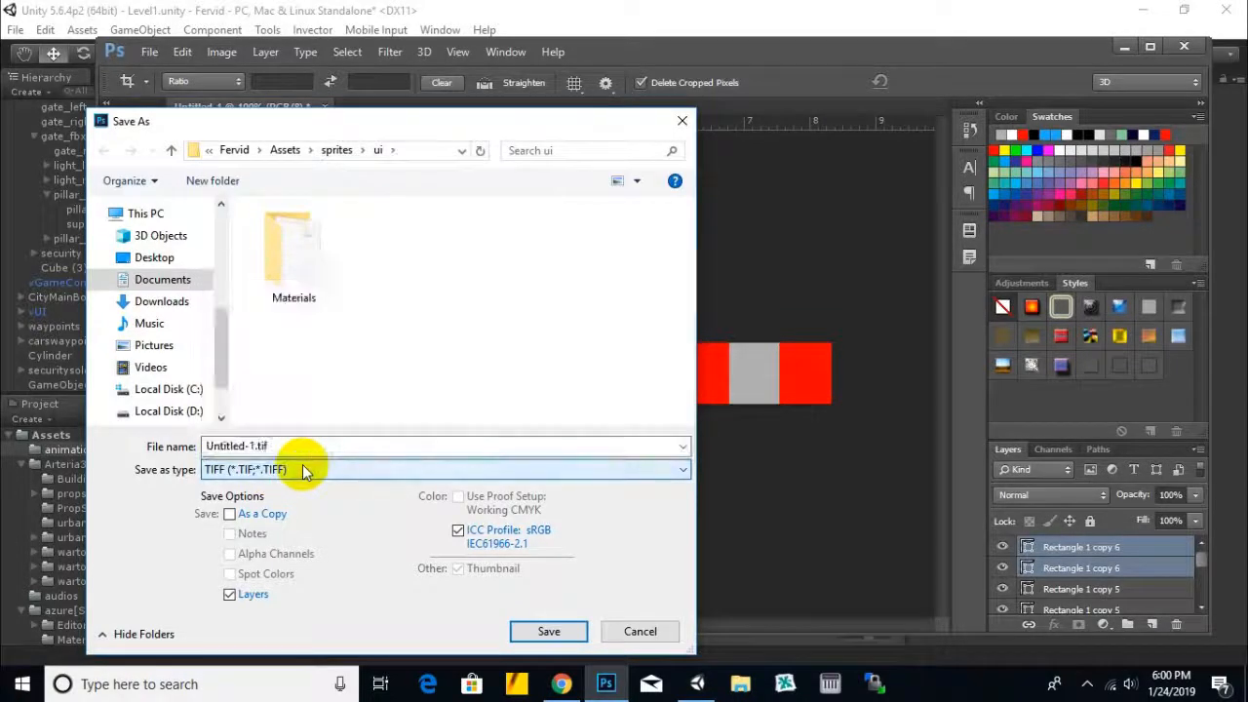
left_click(296, 470)
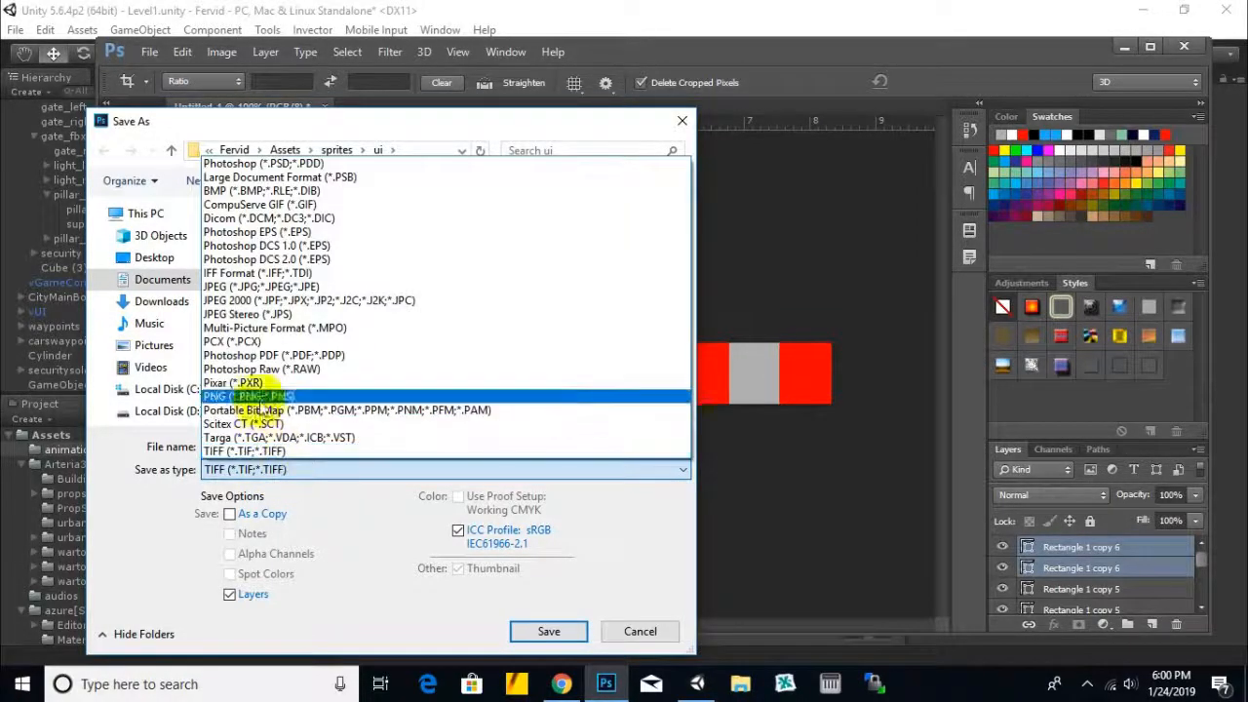
left_click(280, 297)
left_click(323, 445)
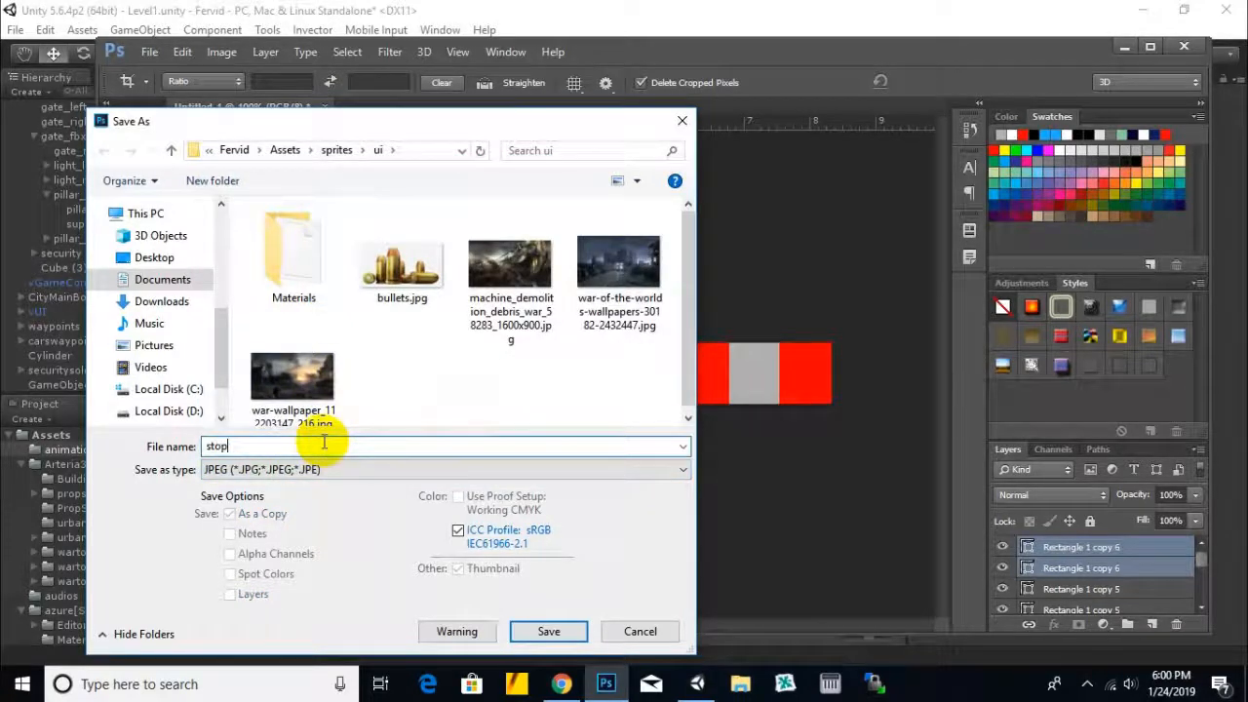
type("stopbar")
key("Return")
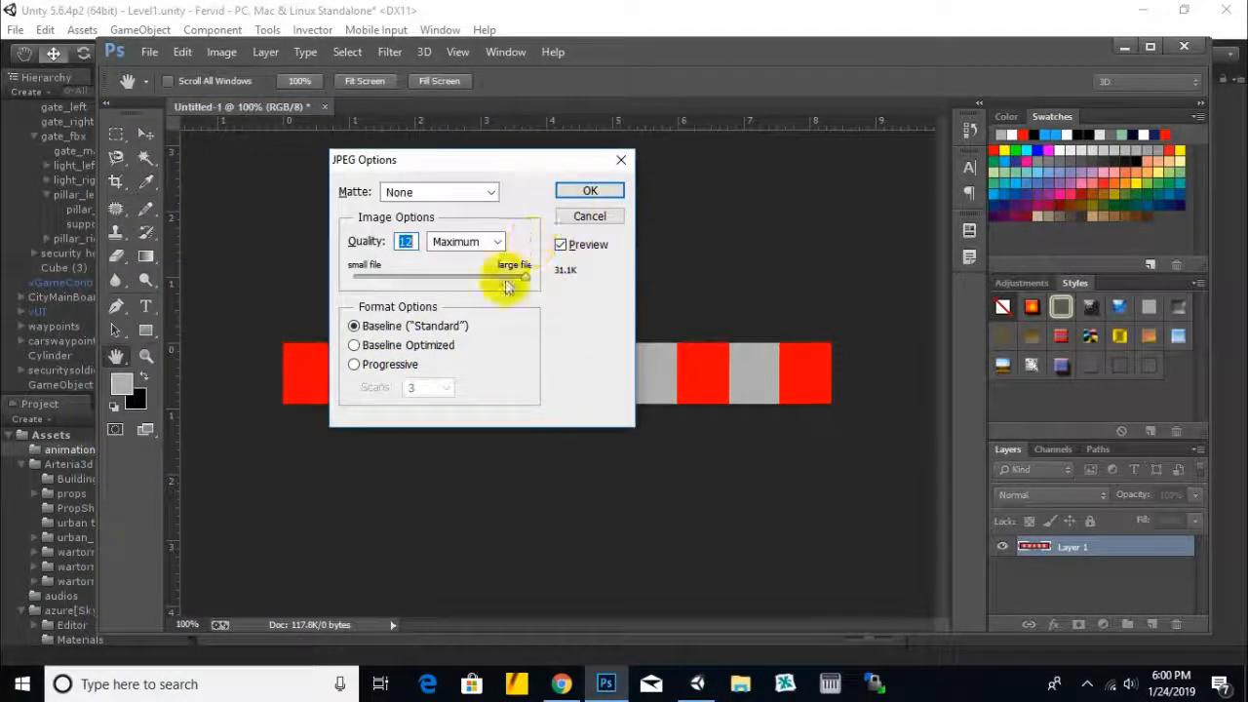
left_click(589, 192)
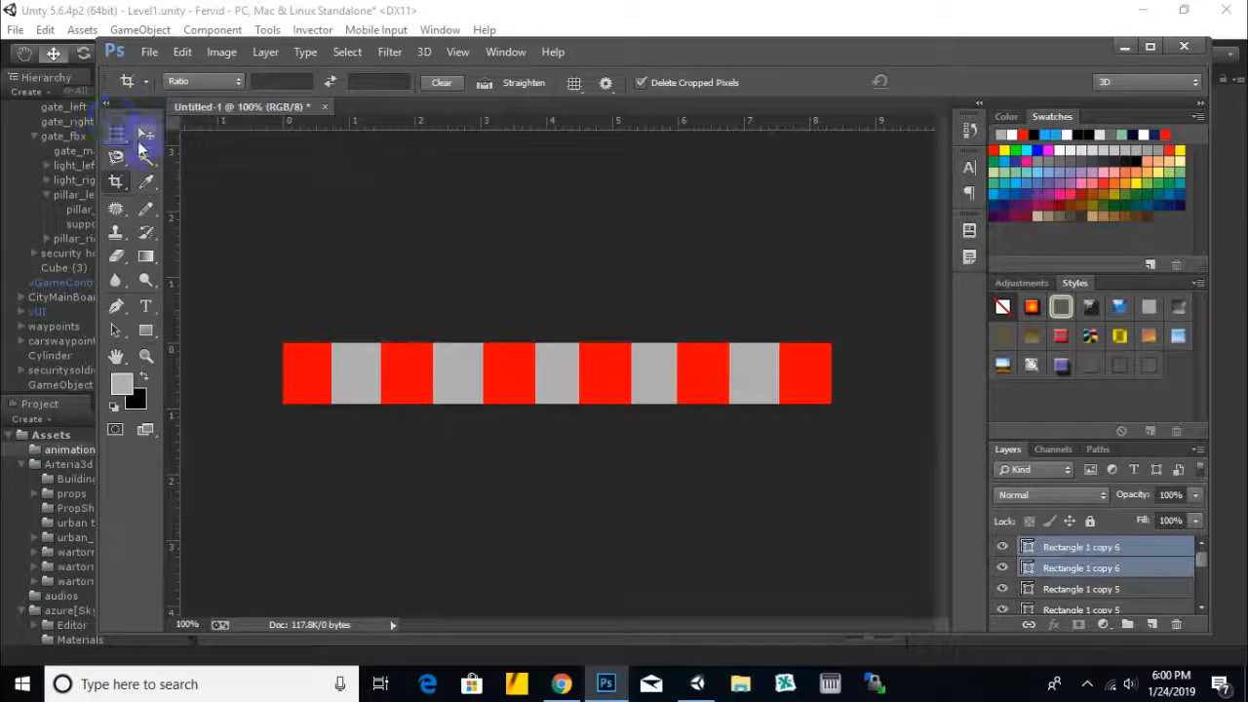
Step: Crop the canvas to about 3.6 × 4.8 inches around the middle stripes, extending it above and below the band
left_click(145, 133)
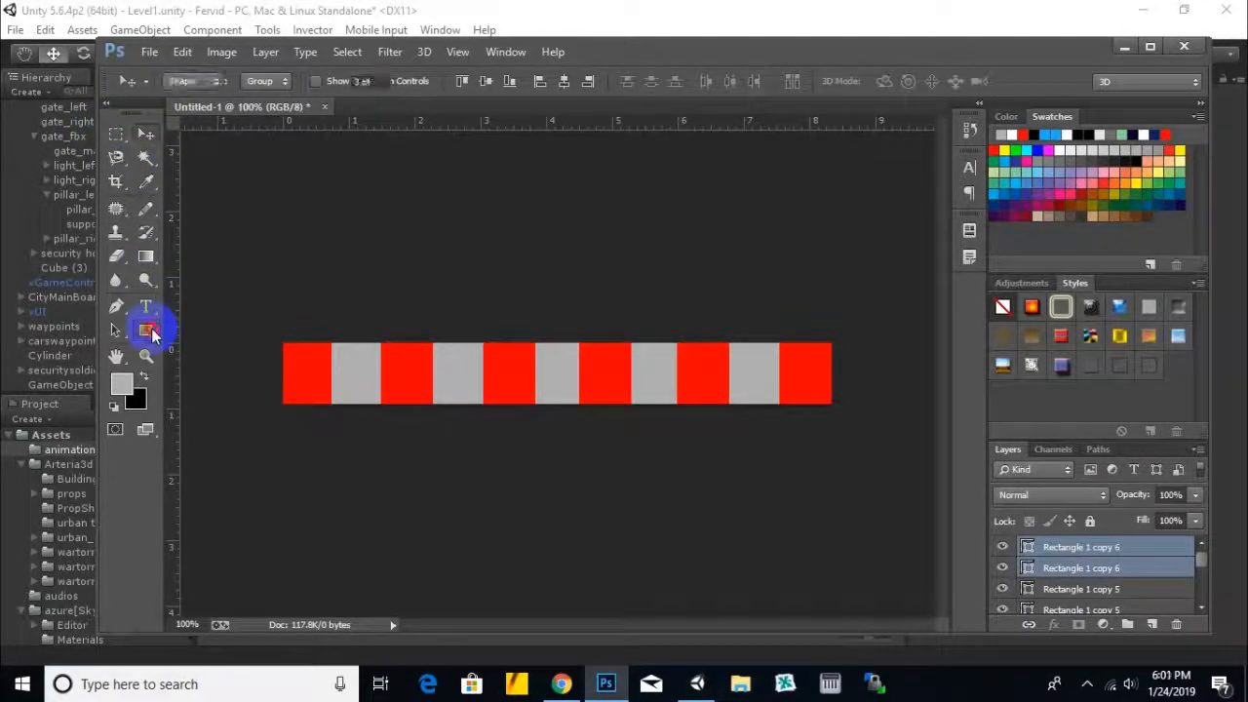
left_click(151, 333)
left_click(146, 133)
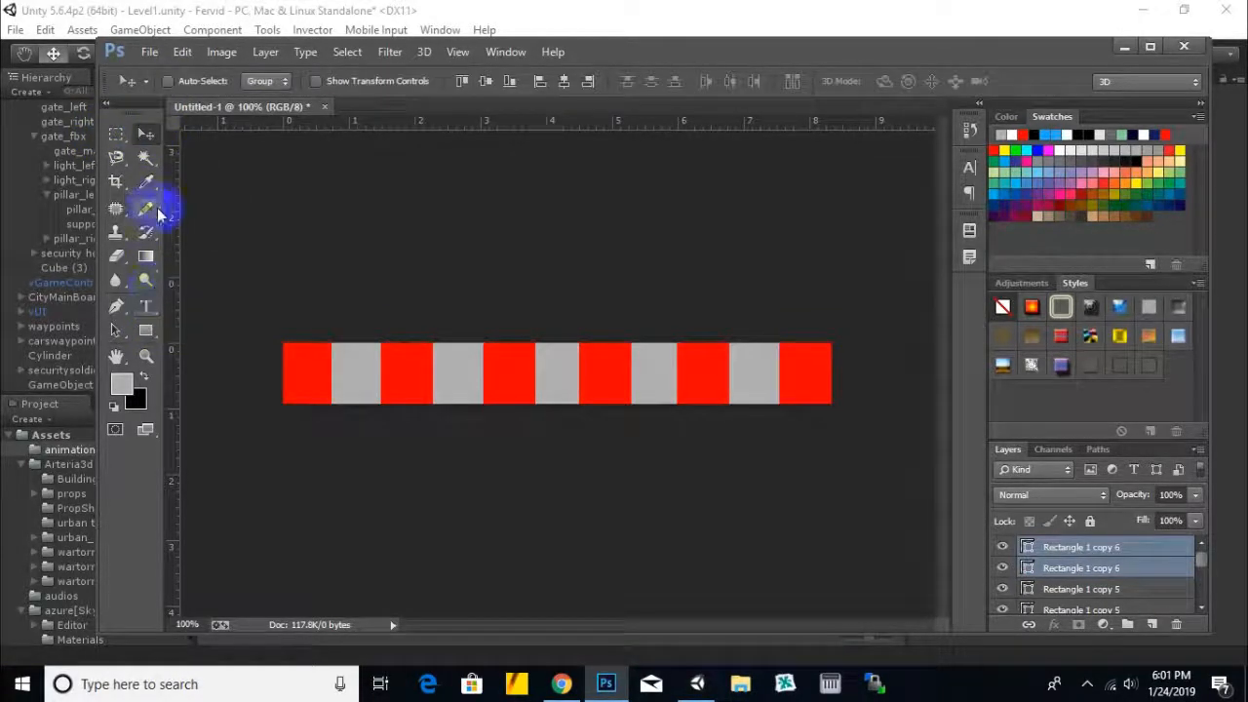
left_click(114, 183)
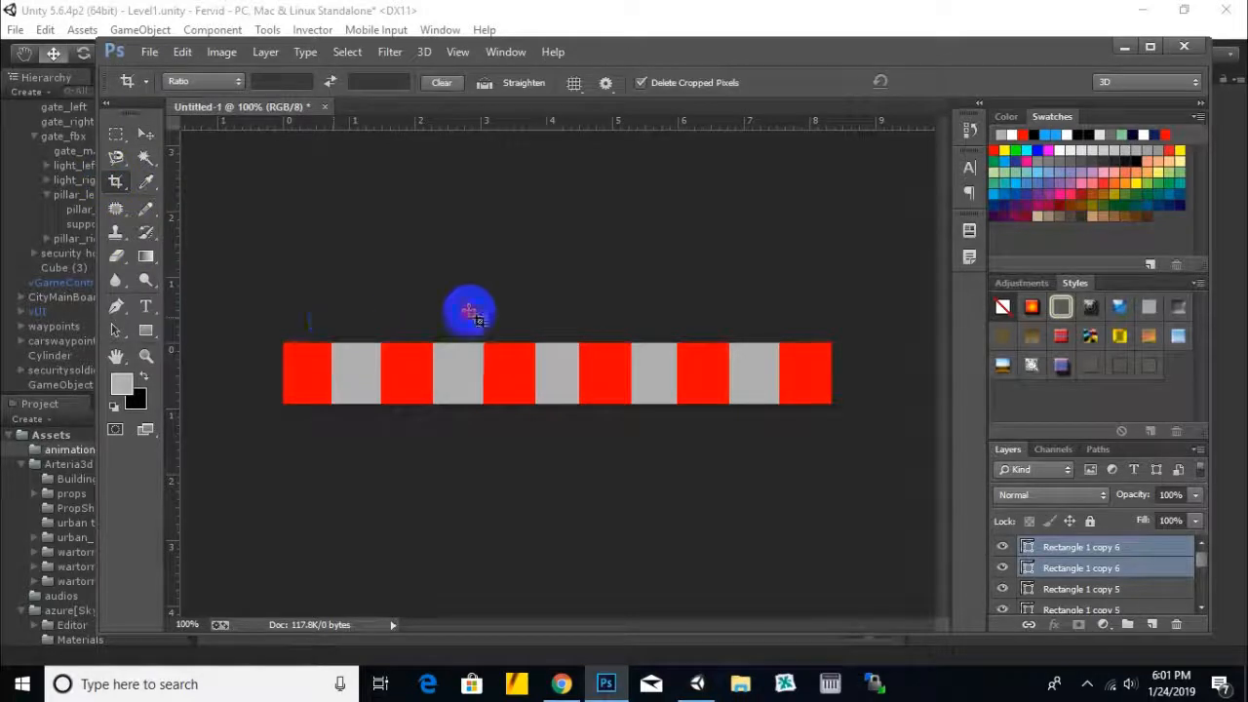
left_click_drag(469, 311, 711, 463)
left_click_drag(590, 343, 587, 174)
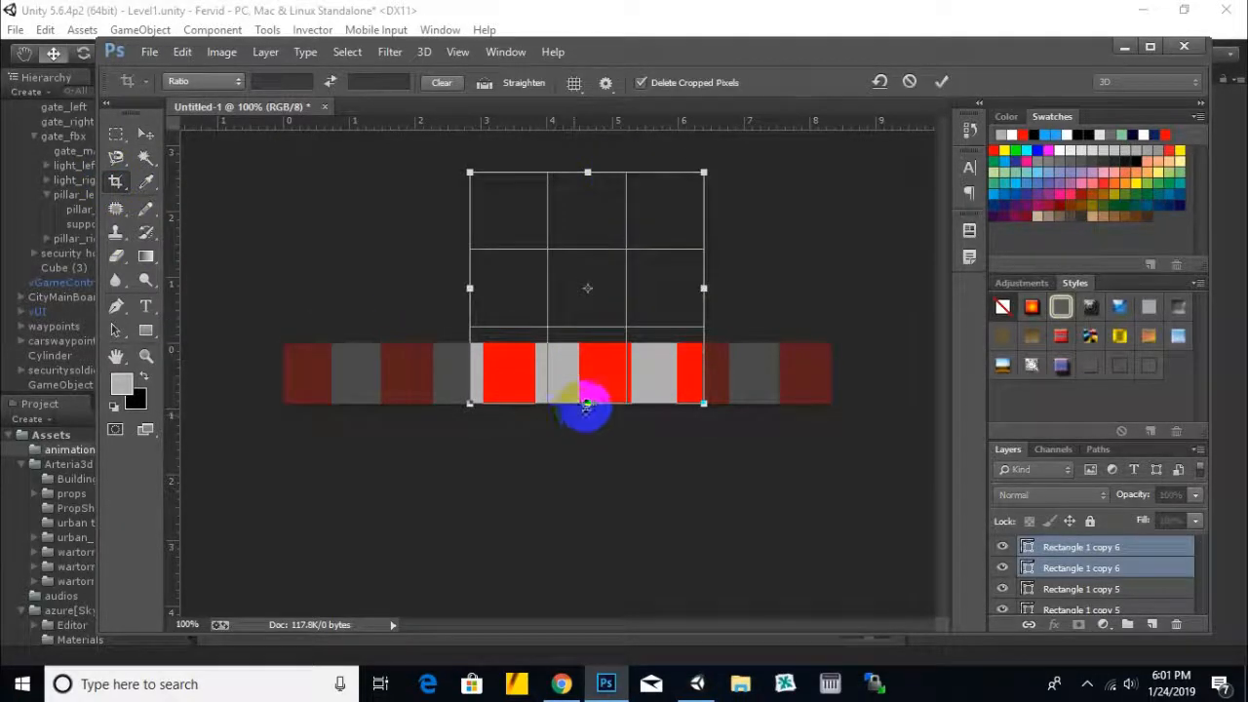
left_click_drag(587, 404, 573, 488)
key("Return")
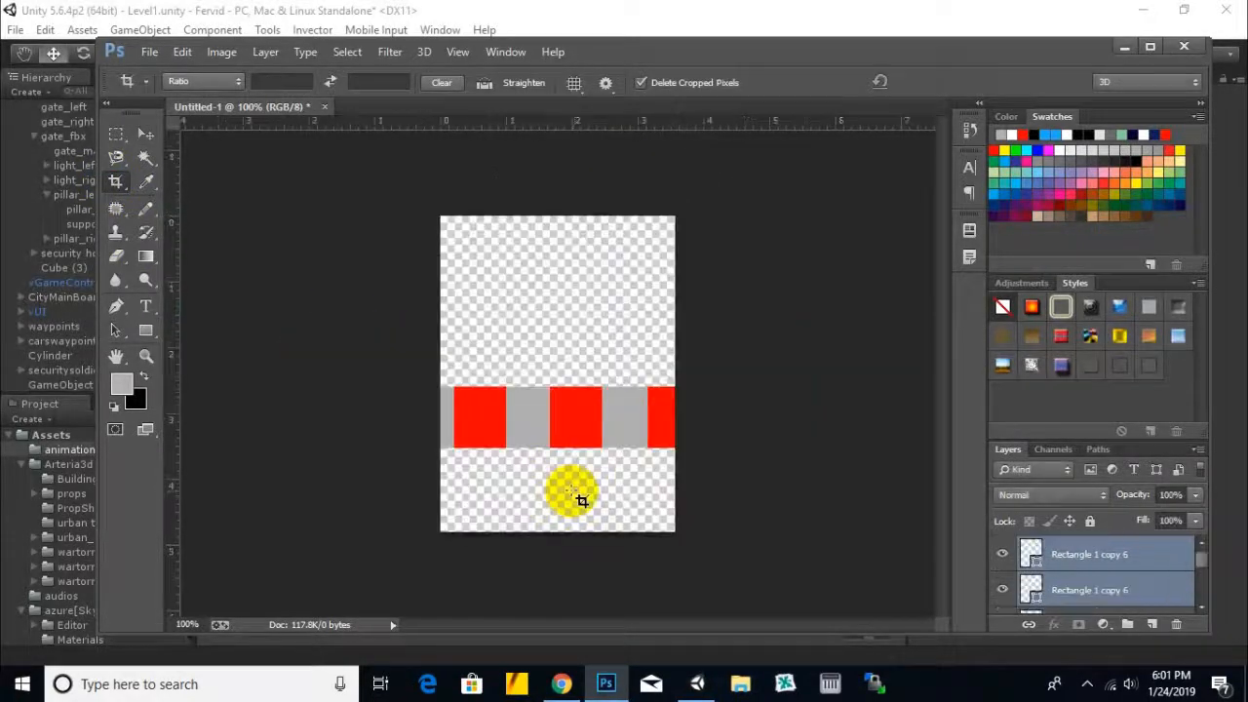
Step: Delete the striped bar's rectangle layers, keeping only one grey rectangle
left_click(1076, 558)
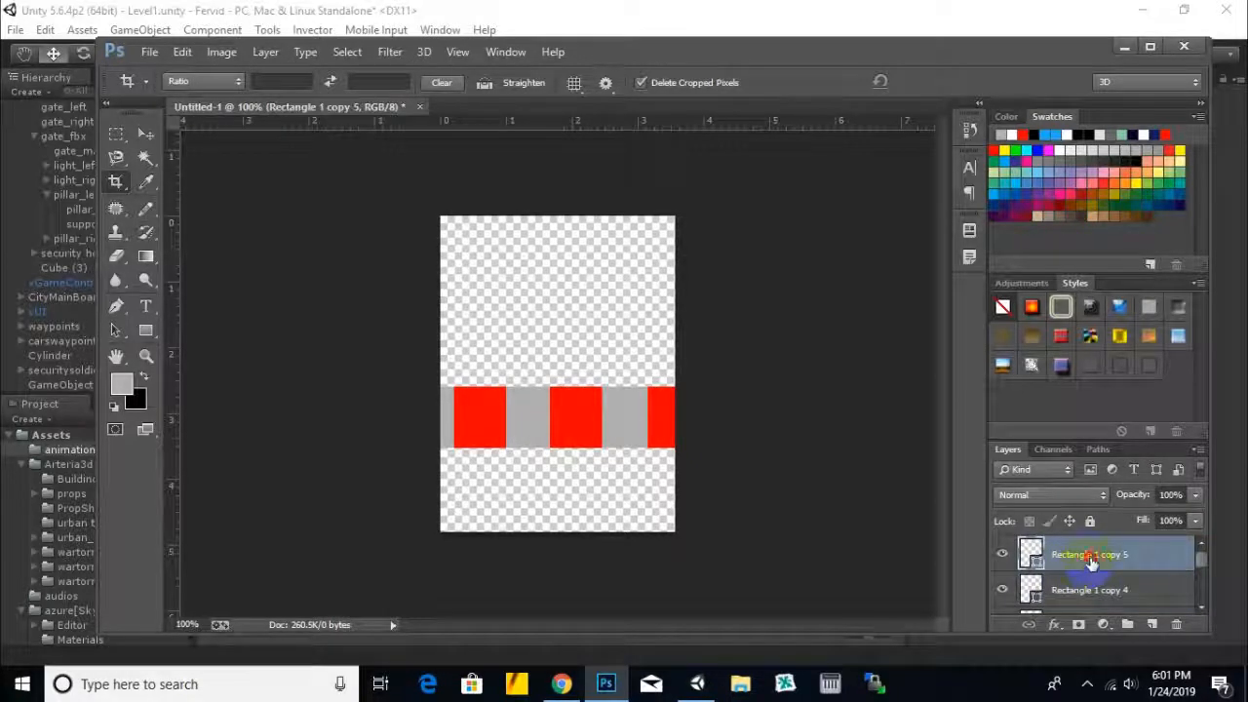
left_click(1096, 590)
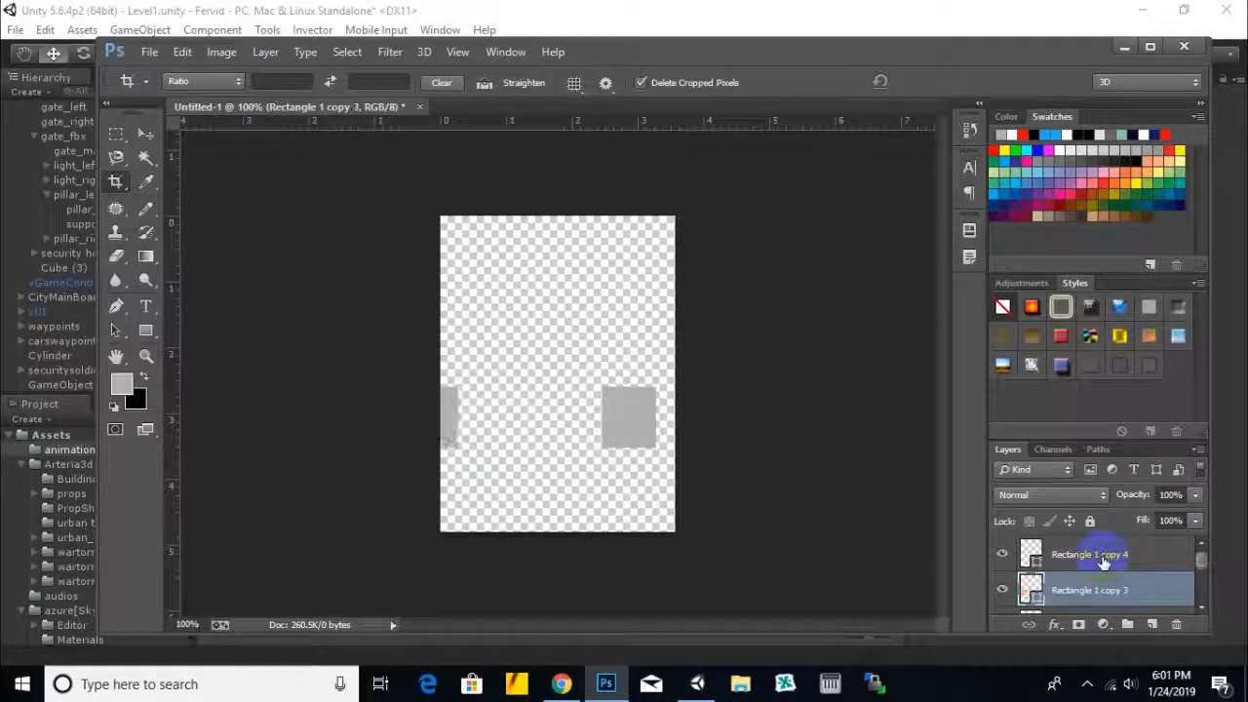
left_click(1103, 558)
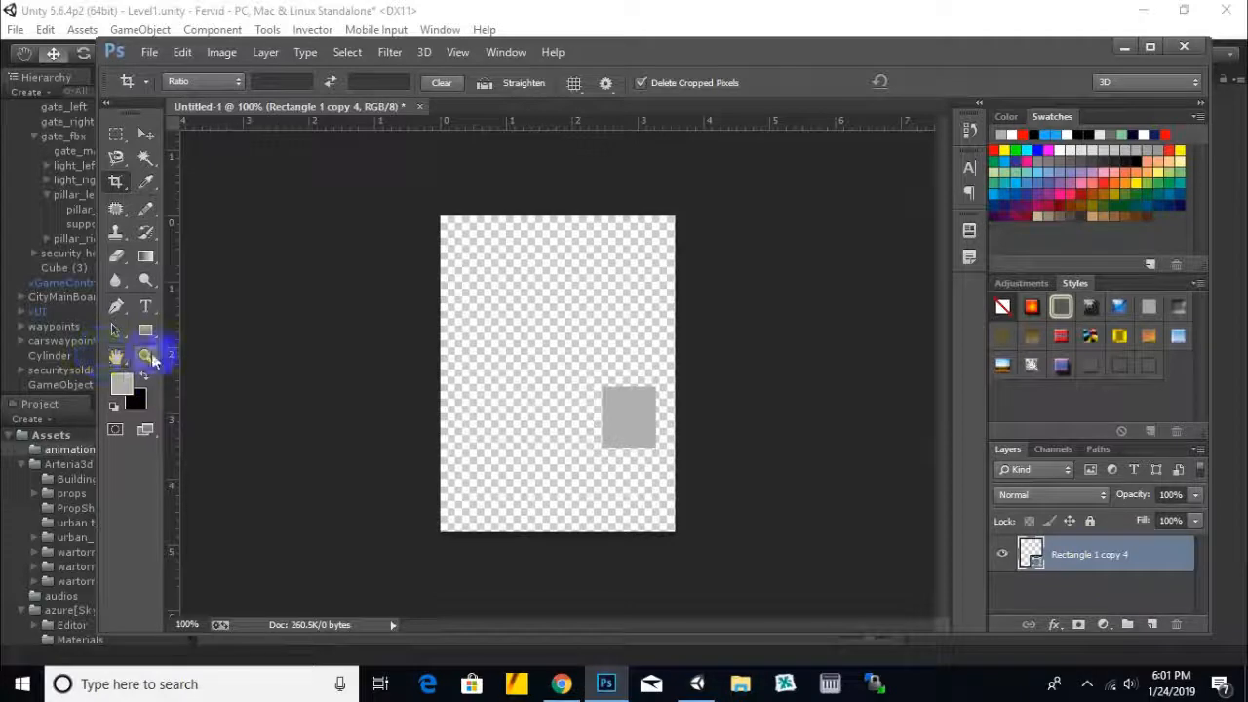
Step: Draw an ellipse shape about 174 × 184 px around the middle of the canvas
left_click(147, 334)
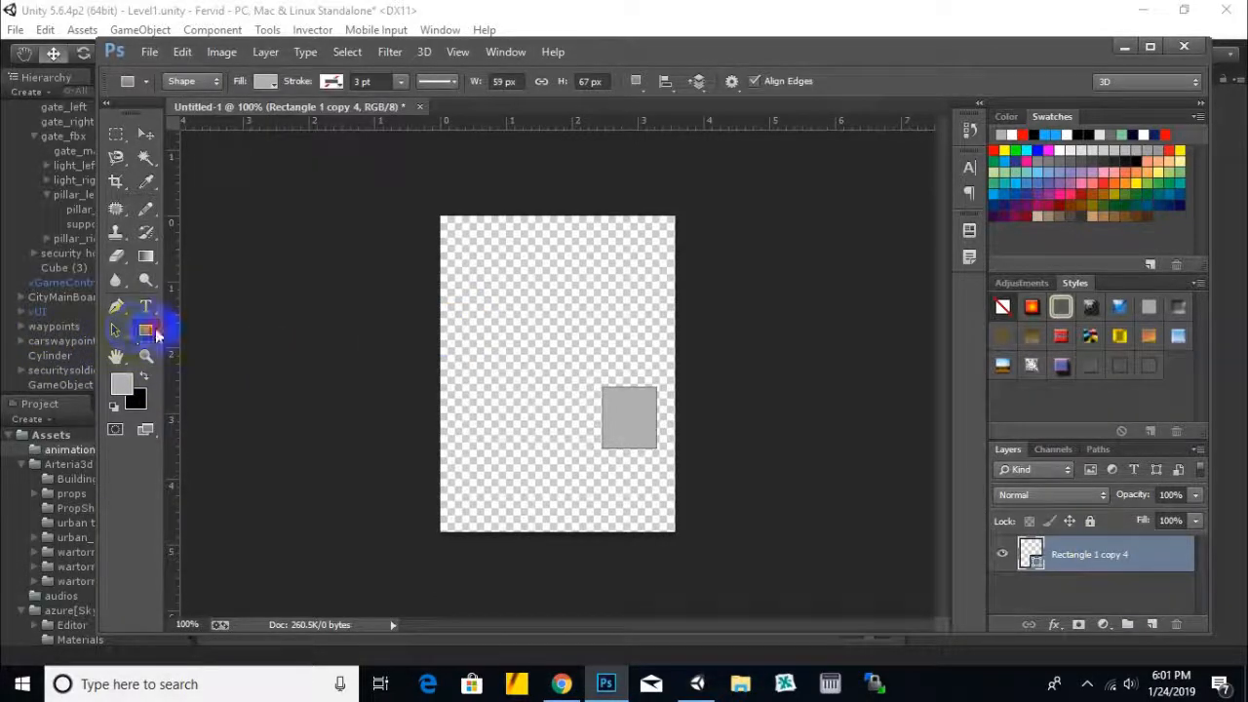
right_click(156, 333)
left_click(216, 362)
left_click_drag(481, 293, 640, 461)
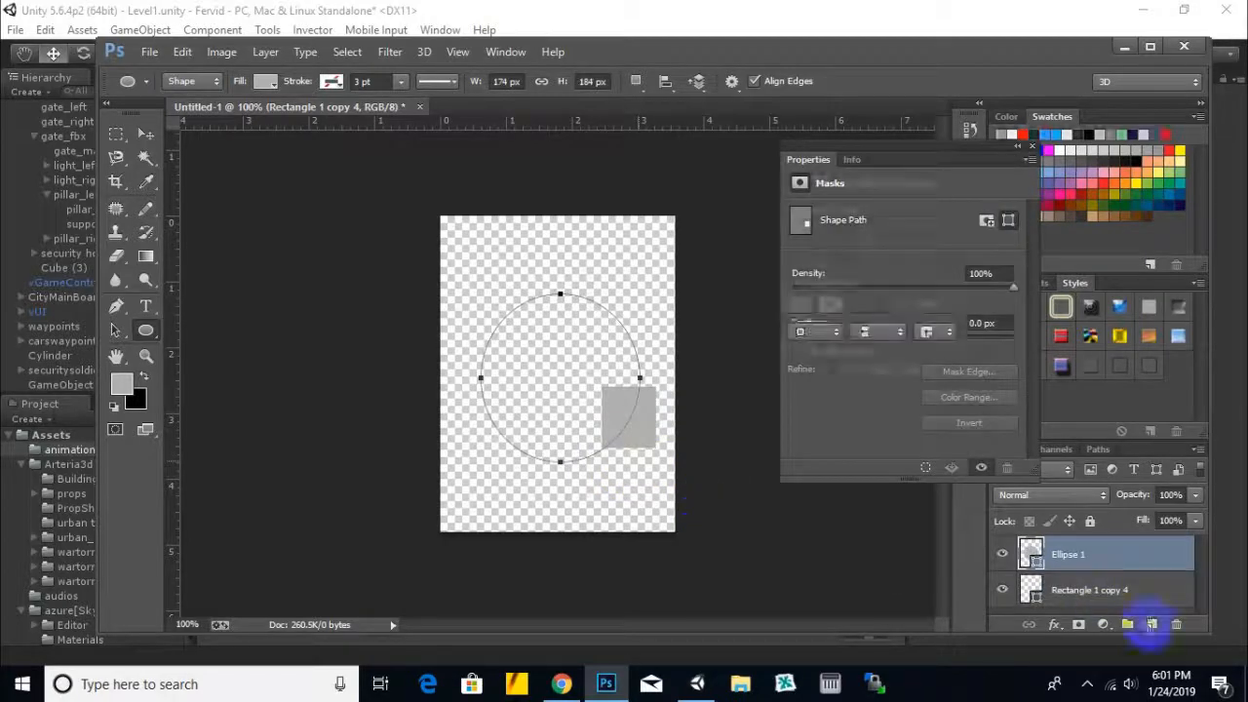
Step: Delete the leftover grey rectangle layer and close the mask properties
left_click(1111, 592)
key("Delete")
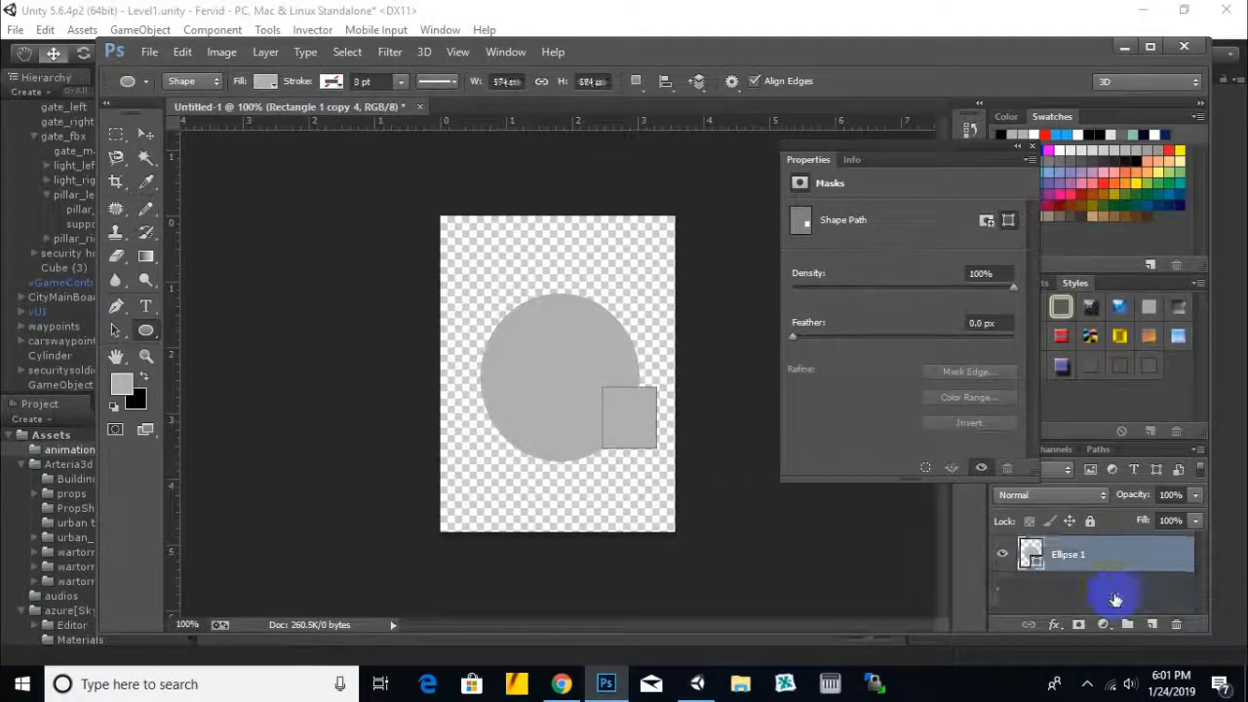
left_click(1032, 146)
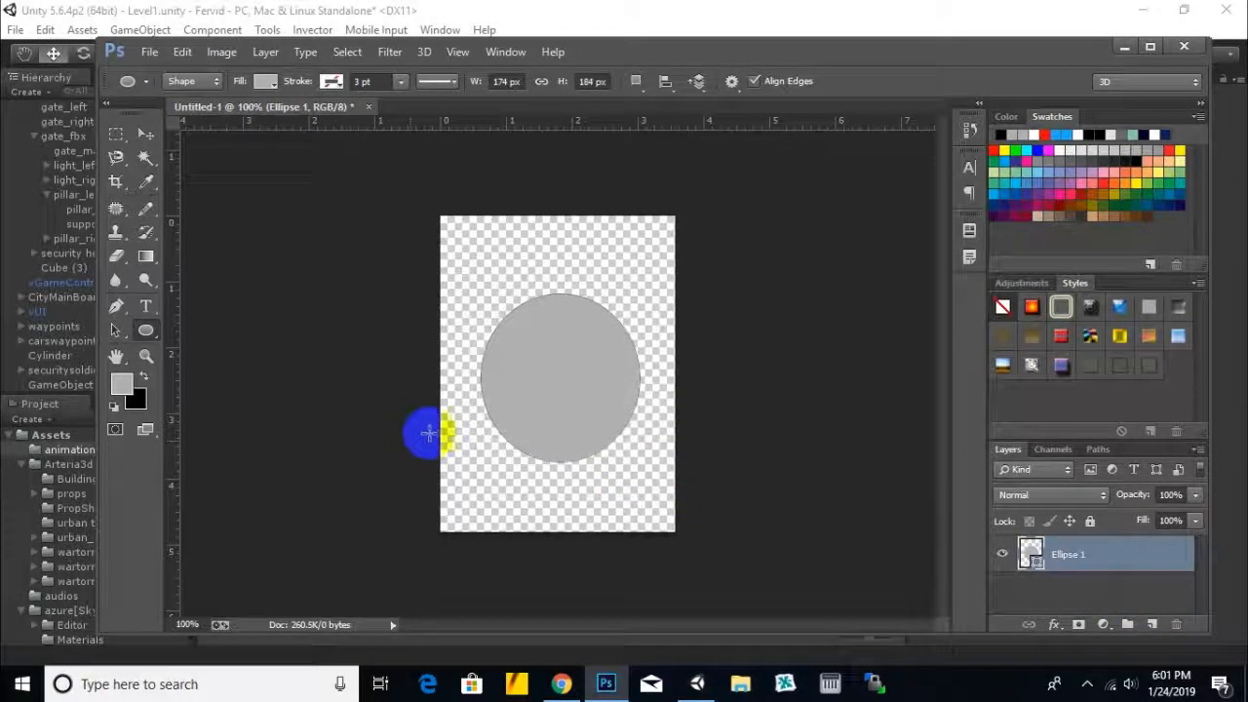
Step: Recolour the grey circle to bright red
left_click(146, 135)
left_click(128, 387)
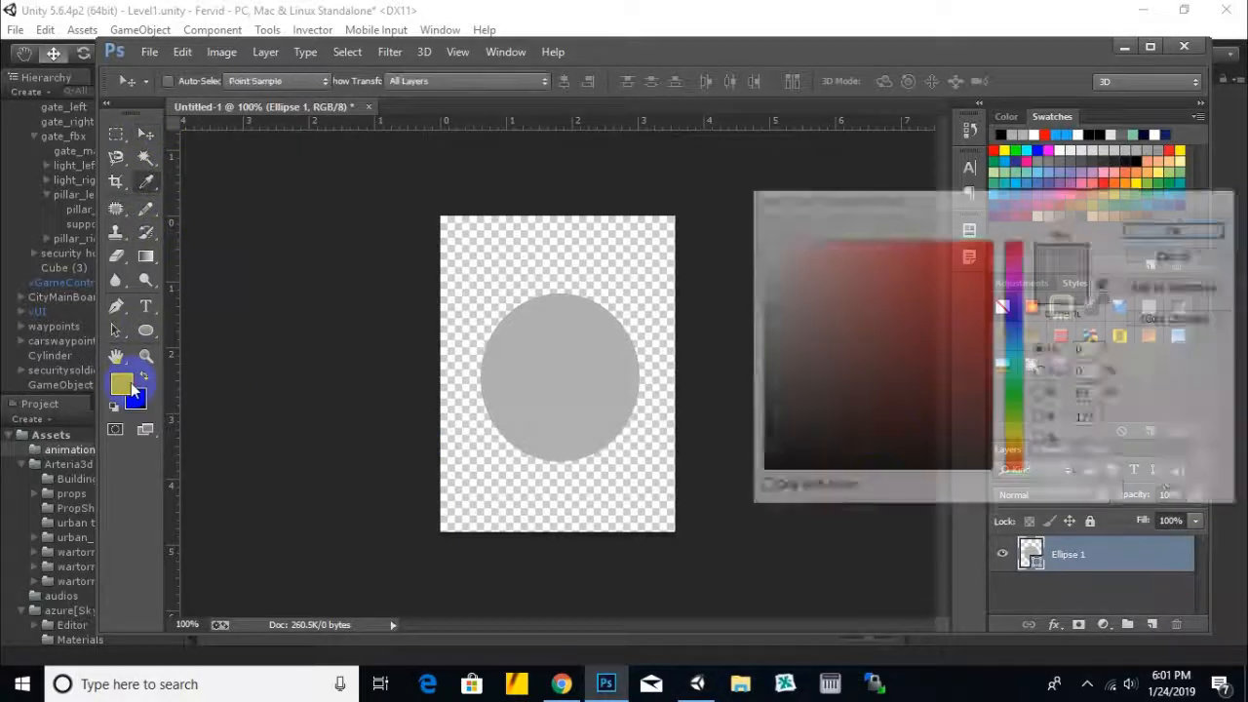
left_click_drag(916, 384, 1091, 168)
left_click(1183, 228)
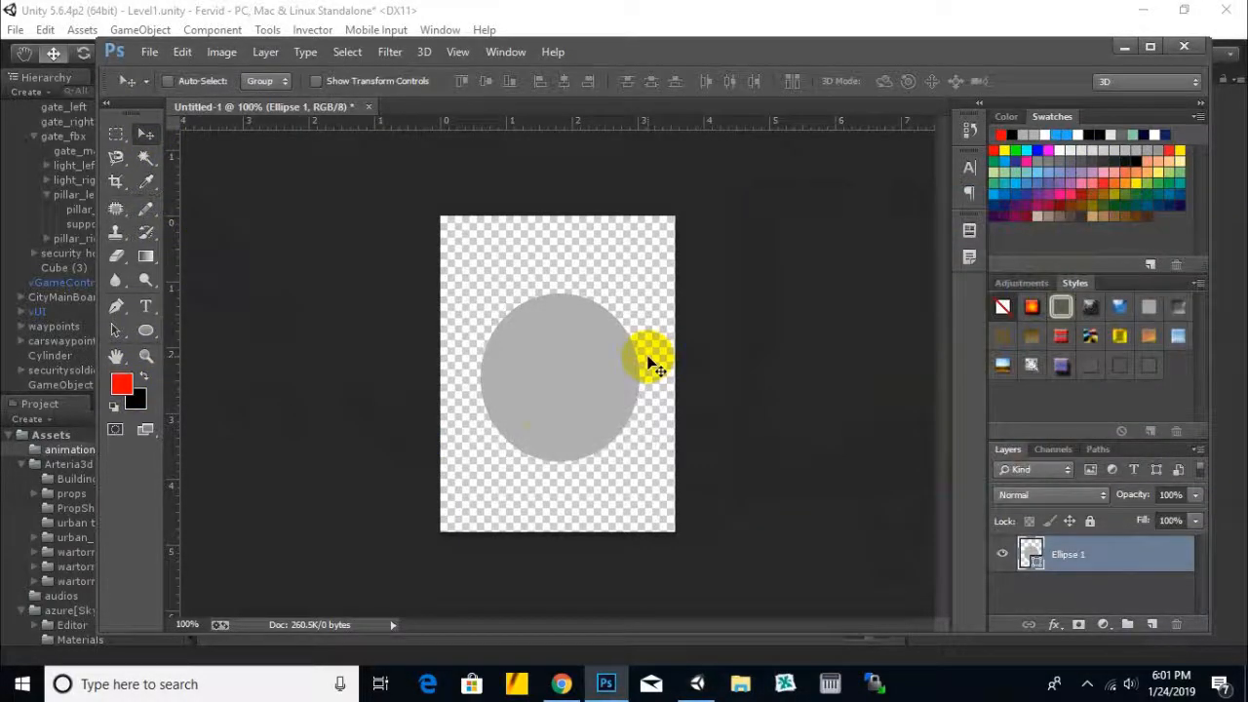
left_click(650, 362)
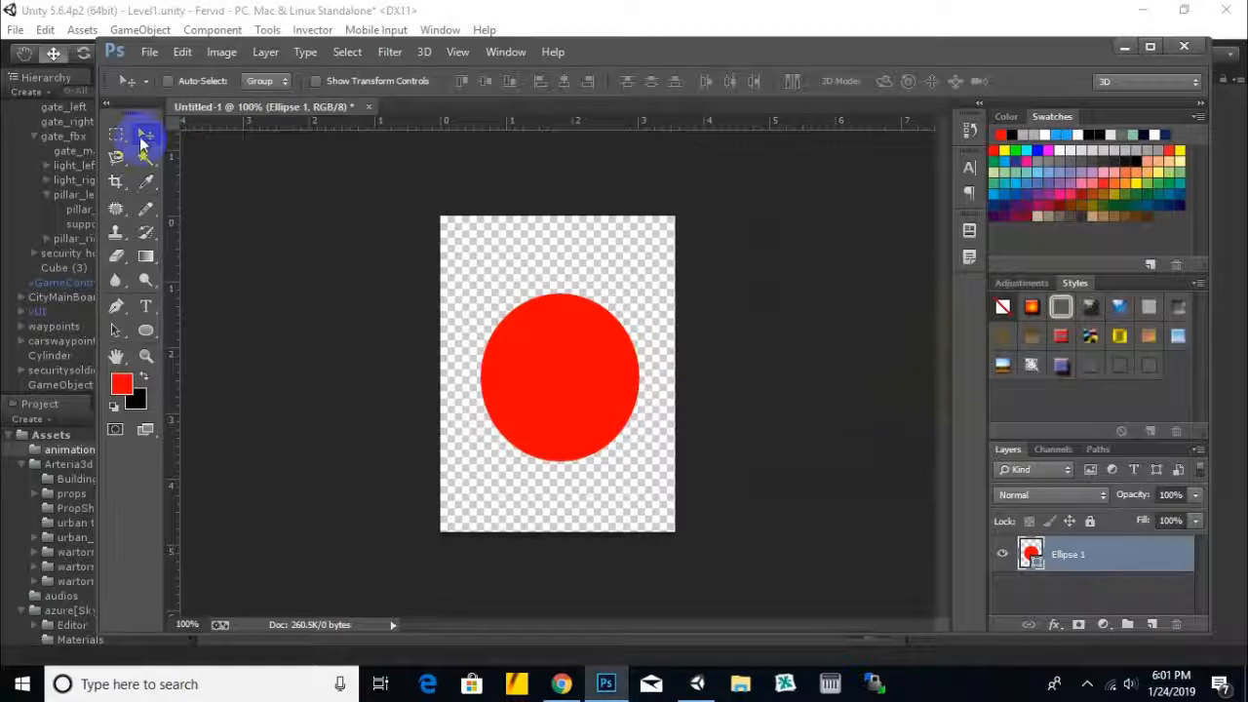
Step: Enlarge the red circle proportionally to nearly the full canvas width and centre it horizontally
key("ctrl+t")
left_click_drag(639, 292, 664, 266, "shift")
left_click_drag(478, 460, 453, 501, "shift")
mouse_move(583, 433)
left_mouse_down()
mouse_move(585, 408)
mouse_move(582, 421)
left_mouse_up()
double_click(578, 419)
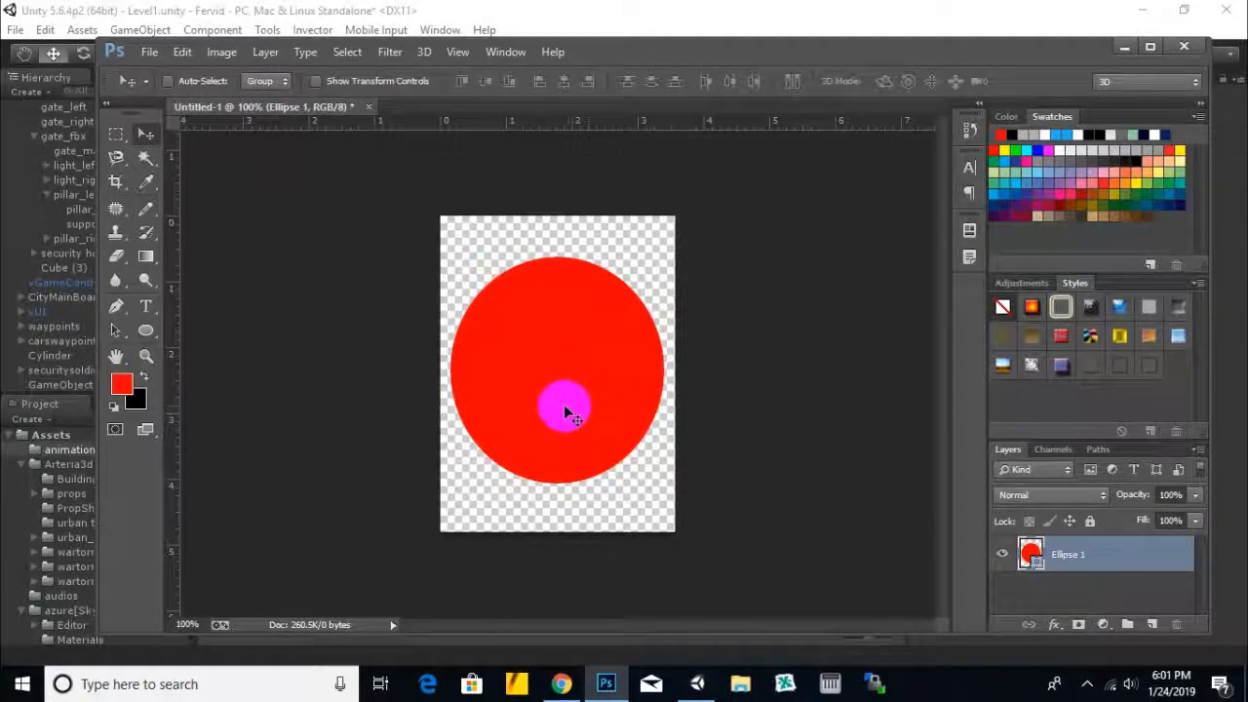
Step: Add the text STIP across the circle's lower-left edge and colour it white (ffffff)
left_click(146, 307)
left_click(464, 435)
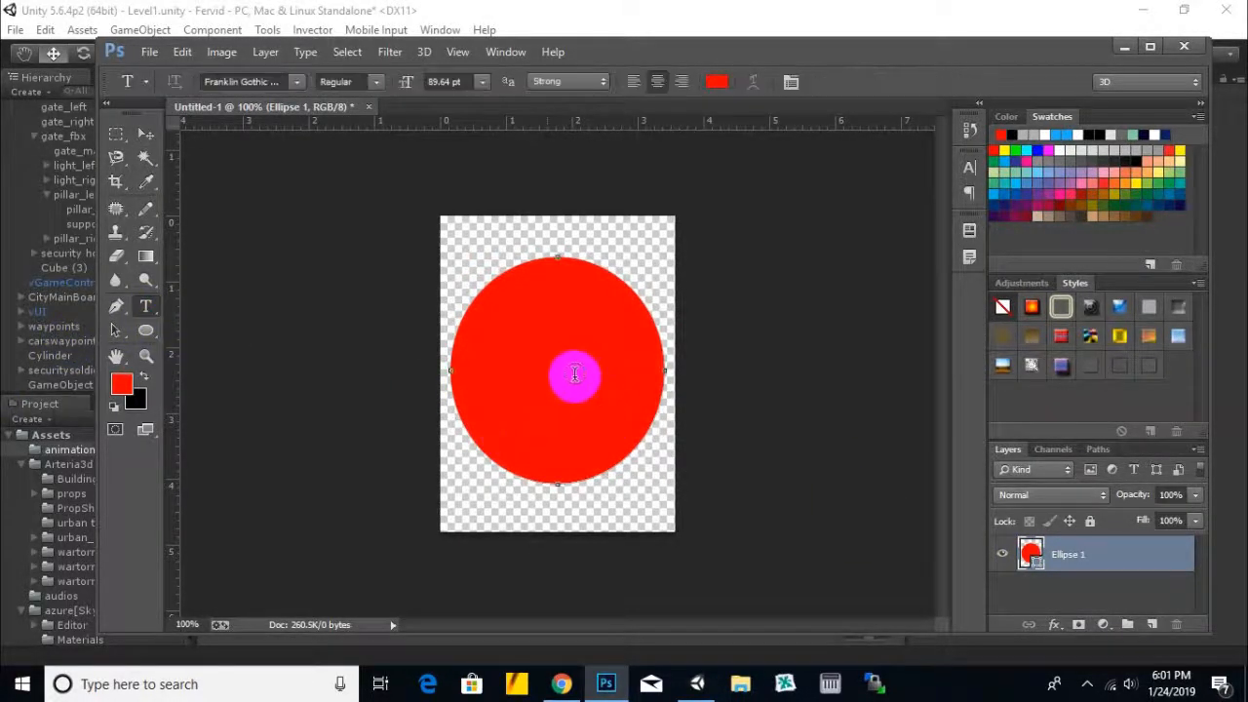
left_click(462, 453)
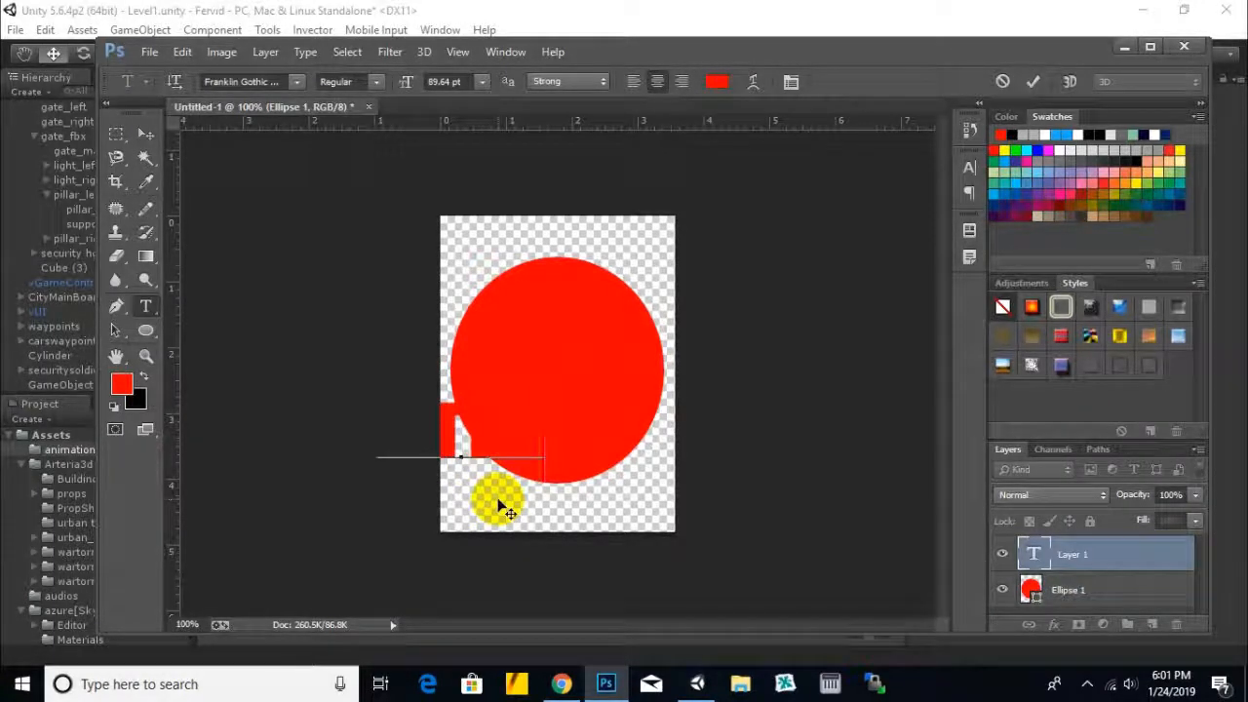
key("ctrl+a")
left_click(122, 390)
type("ffffff")
left_click(1175, 228)
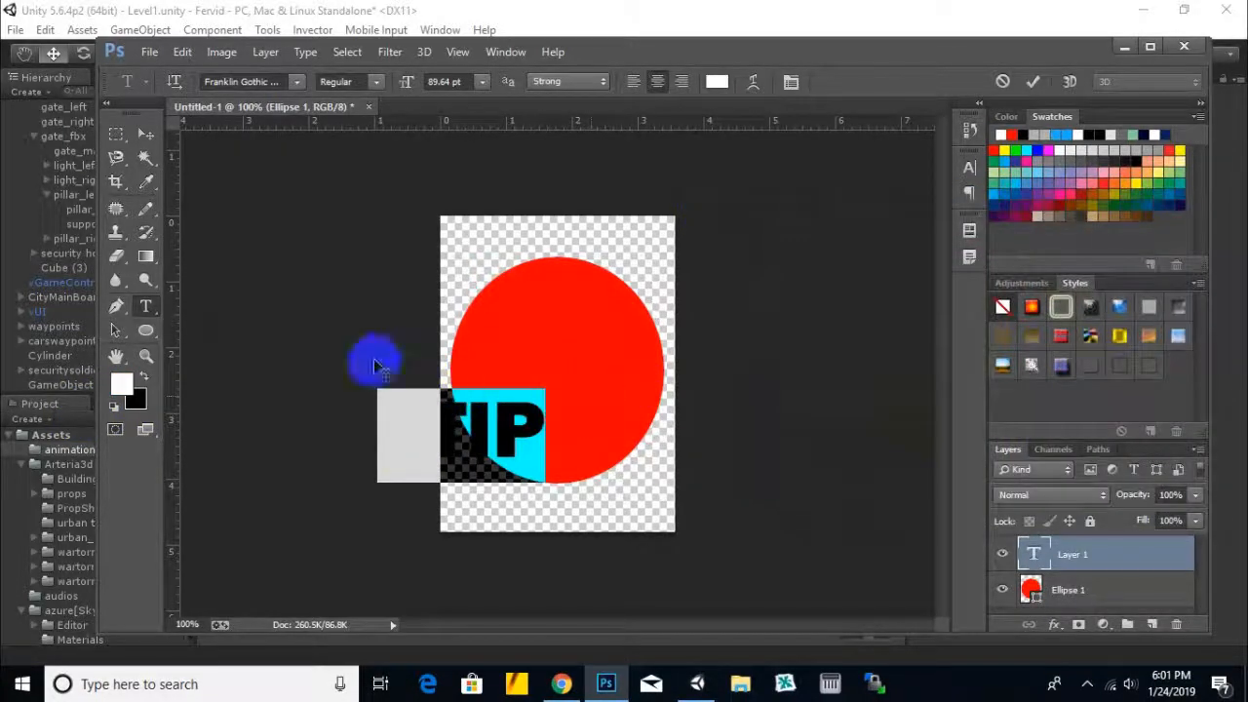
Step: Move the white text to the middle of the red circle and correct its wording to STOP
left_click(145, 134)
left_click_drag(521, 421, 610, 369)
left_click(145, 306)
left_click(576, 381)
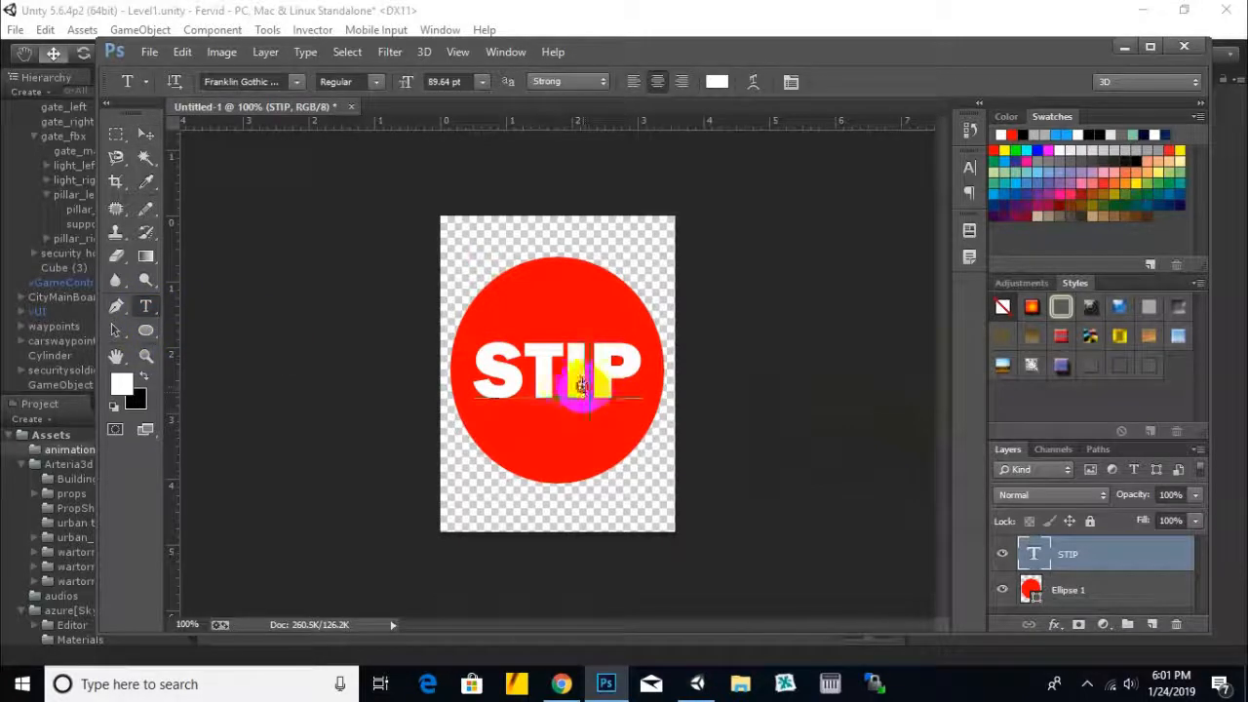
key("shift+Left")
type("O")
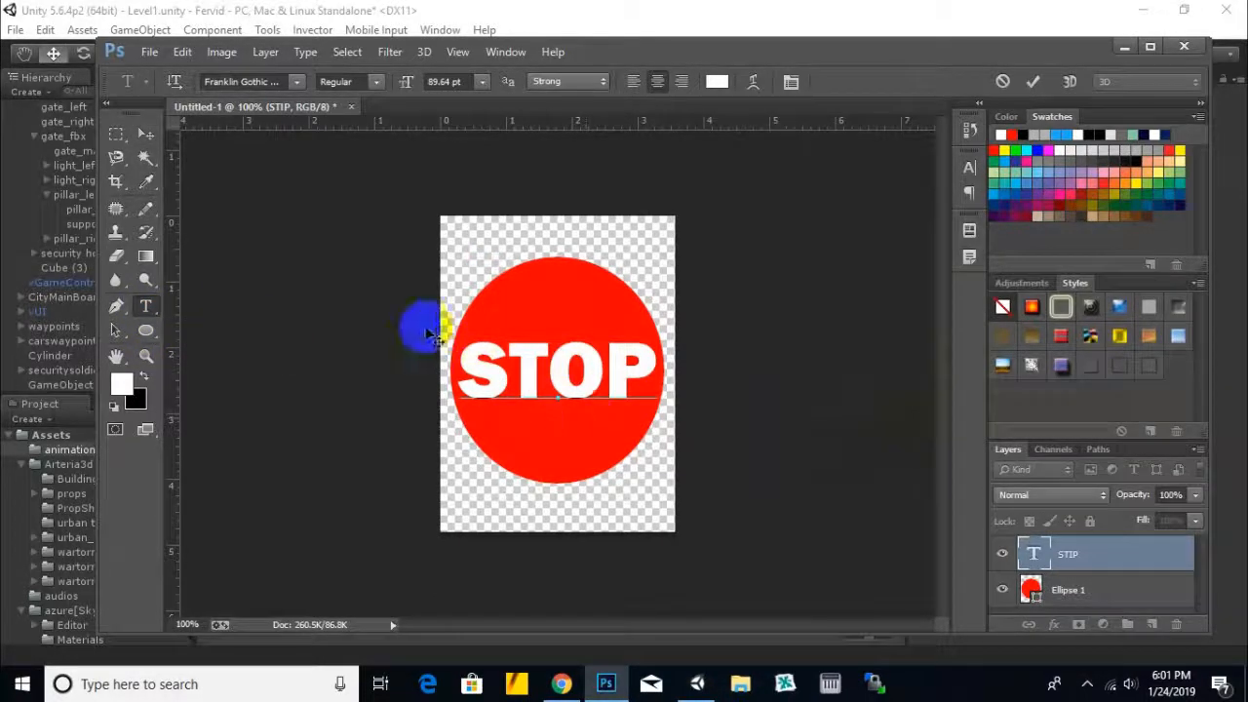
Step: Scale the STOP text proportionally to about 85% so it sits well inside the circle
left_click(149, 137)
key("ctrl+t")
left_click_drag(659, 331, 605, 365, "shift")
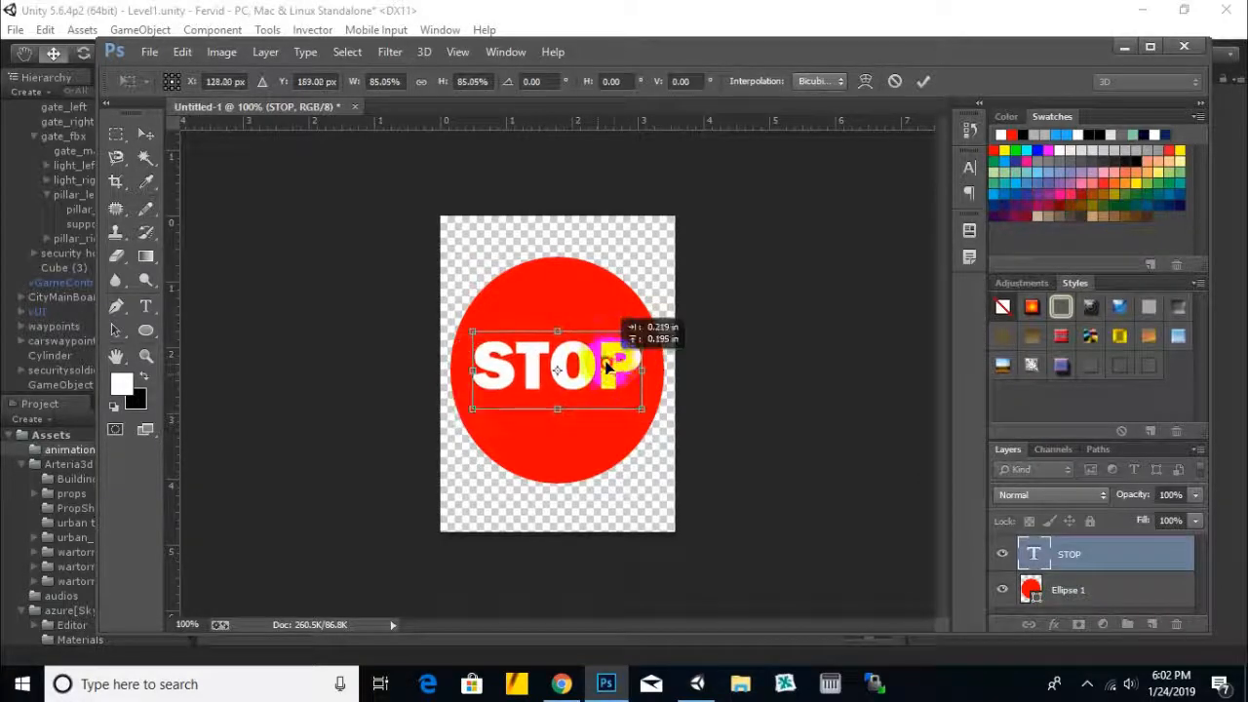
key("Return")
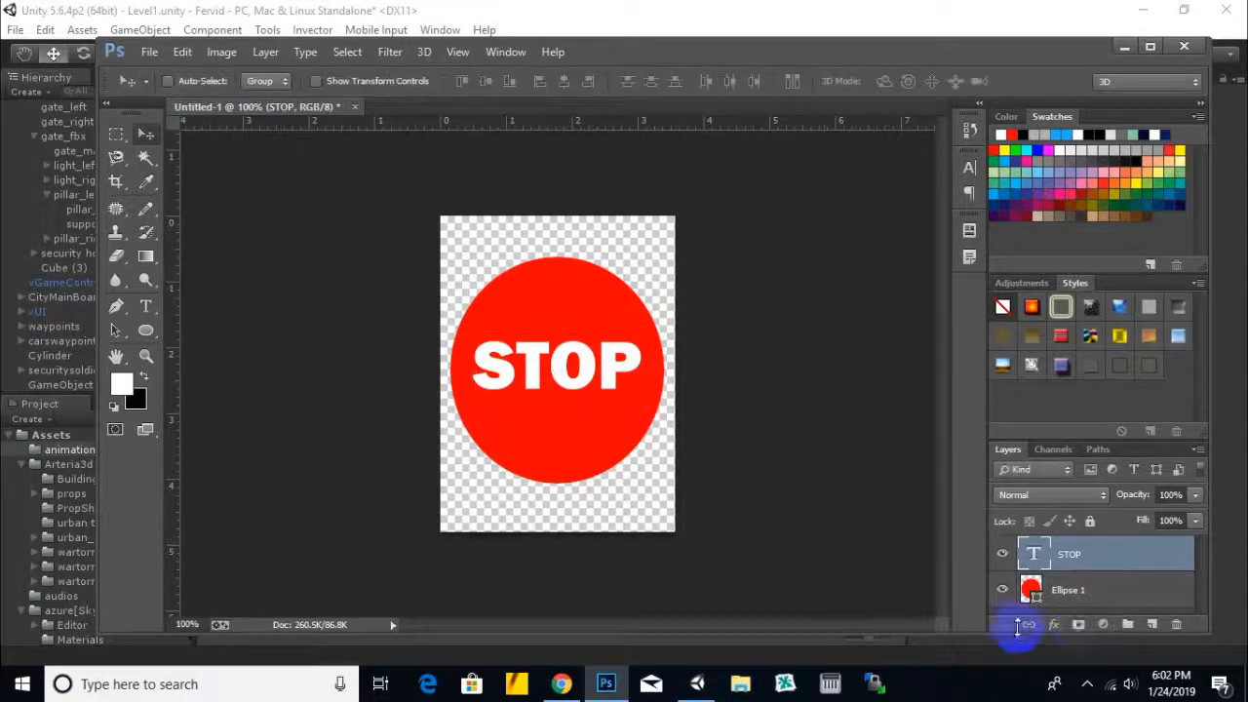
Step: Outline the STOP text with a black Stroke layer effect, leaving Bevel & Emboss and Color Overlay off
right_click(1097, 556)
left_click(912, 11)
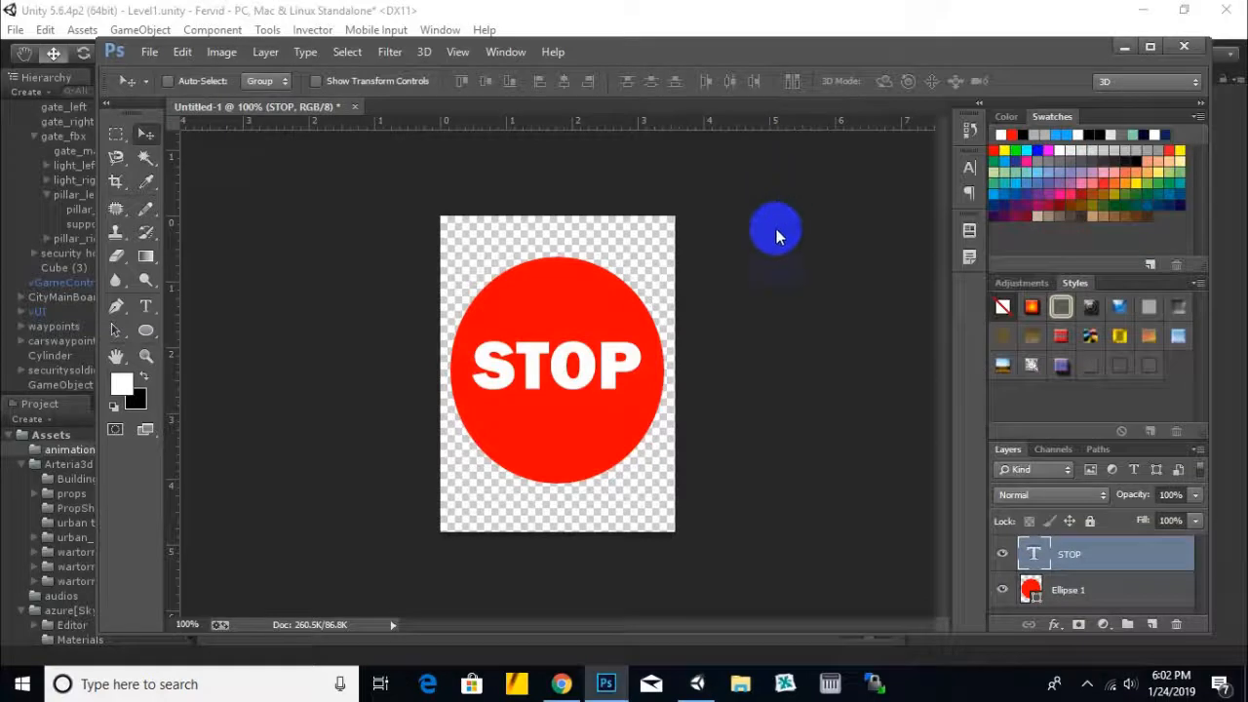
left_click(615, 236)
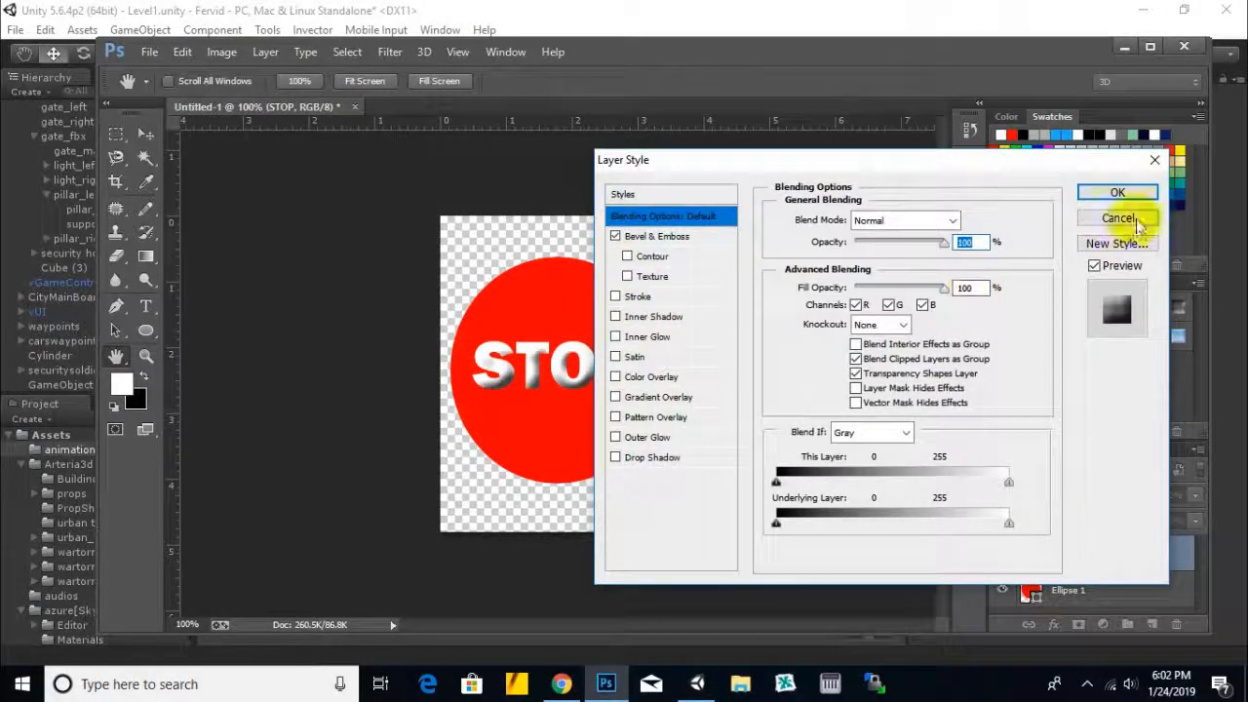
left_click(615, 235)
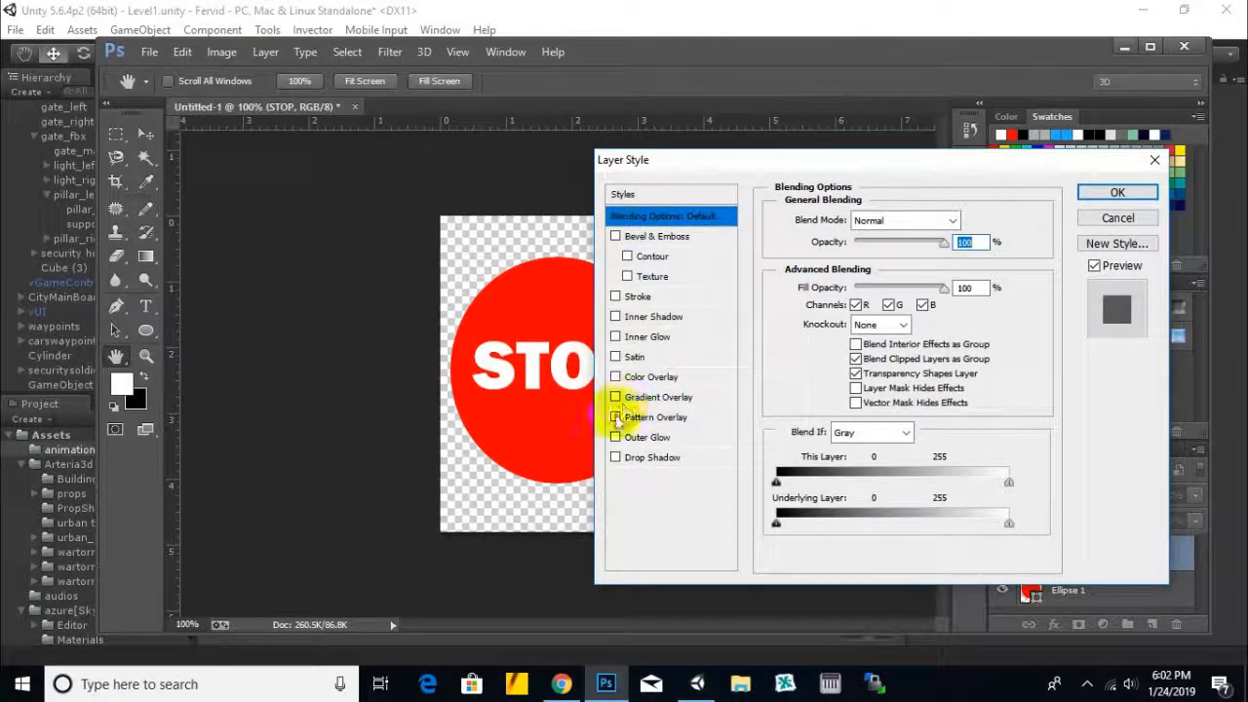
left_click(615, 376)
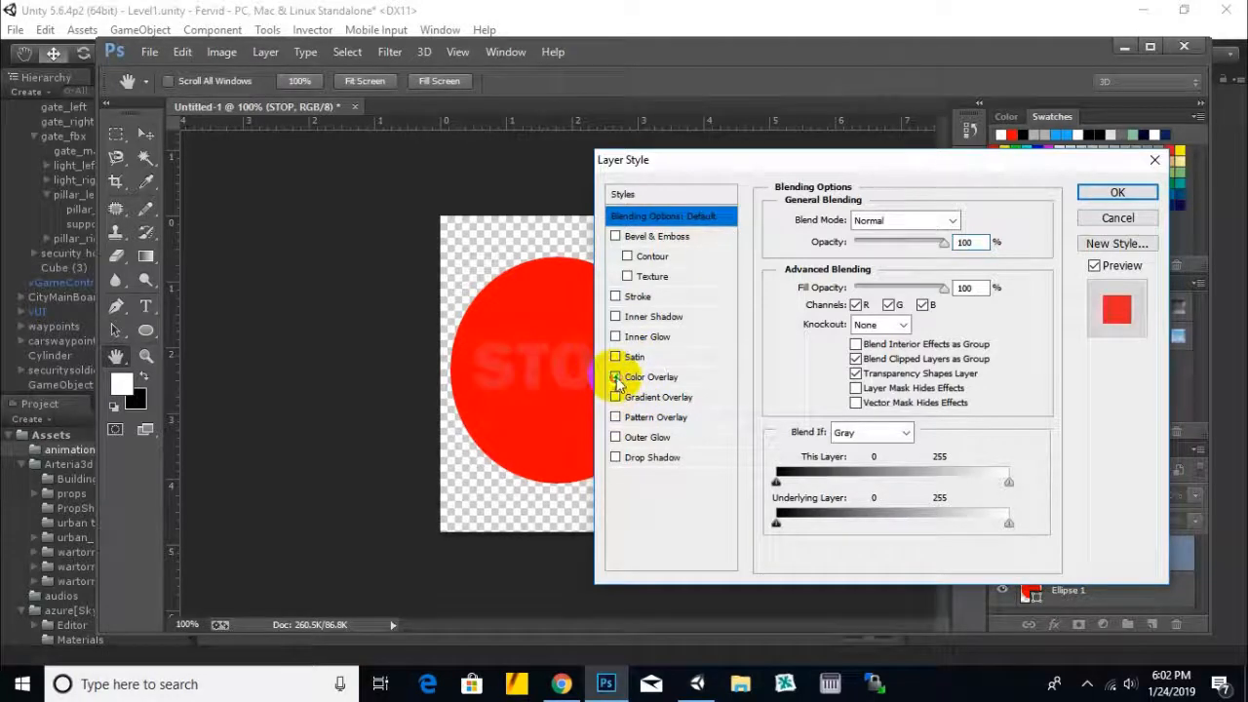
left_click(615, 376)
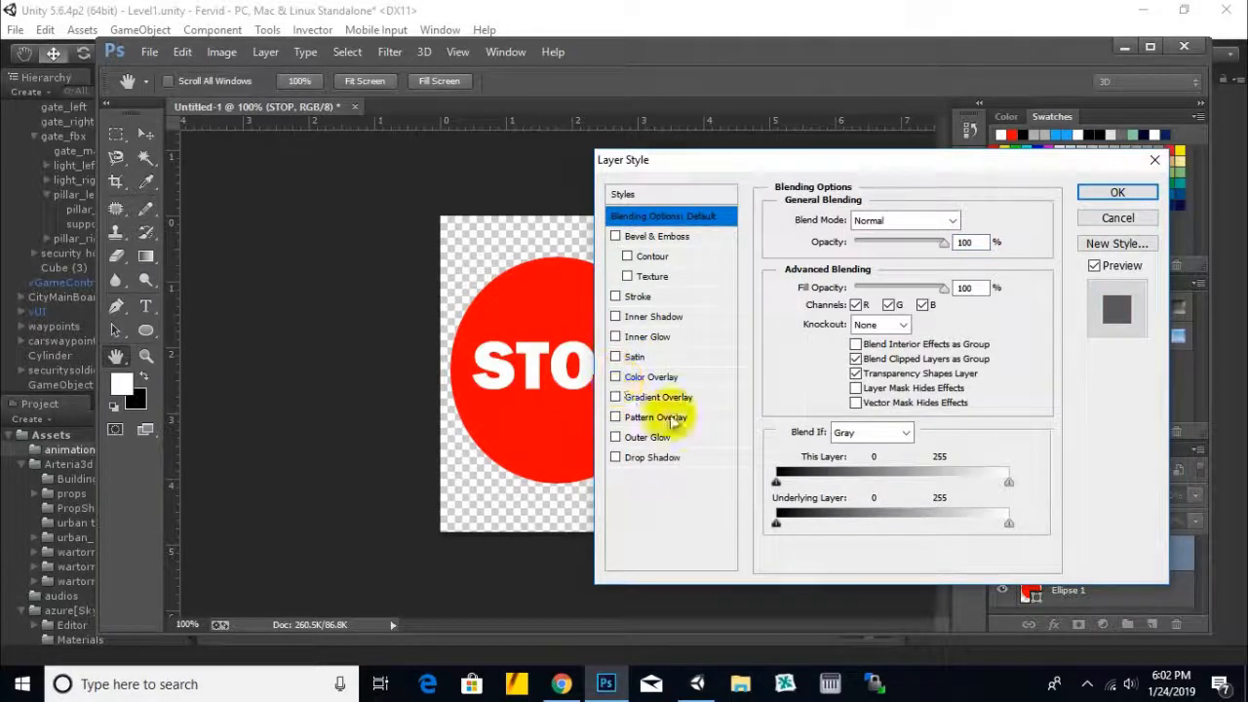
left_click(615, 296)
left_click(1116, 192)
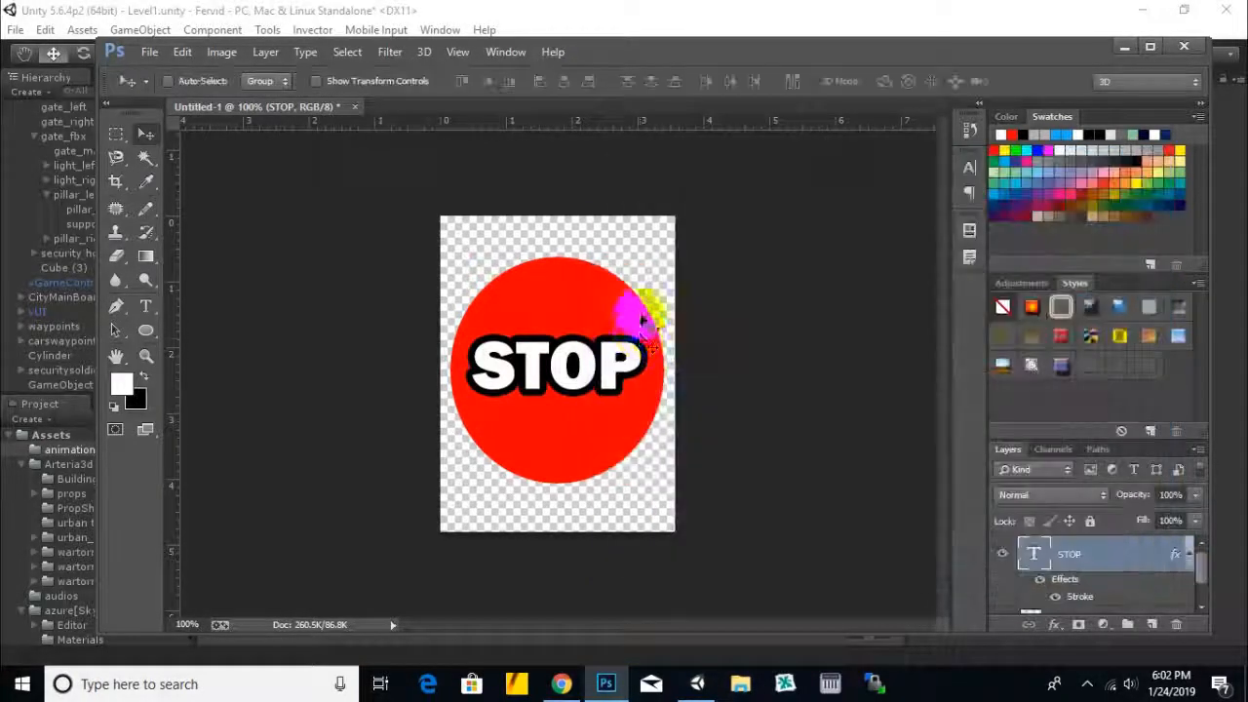
Step: Save the stop sign as a PNG named stop in the project's Assets/sprites/ui folder
left_click(150, 52)
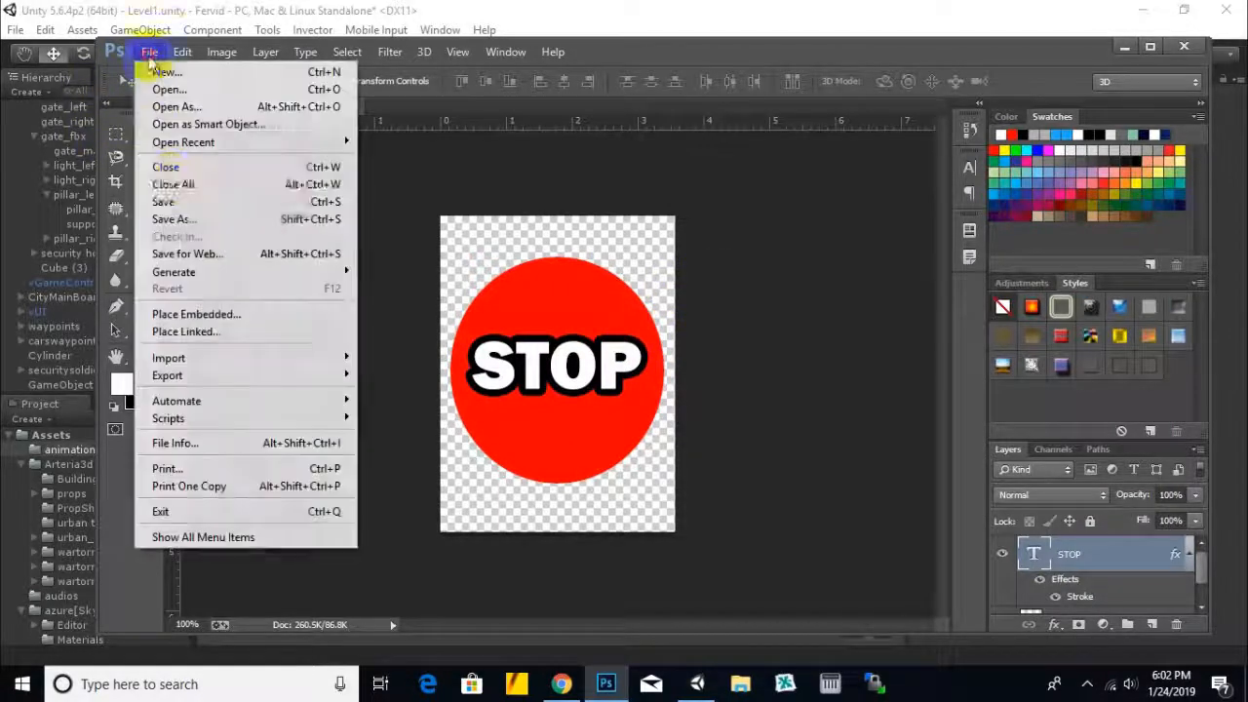
left_click(174, 215)
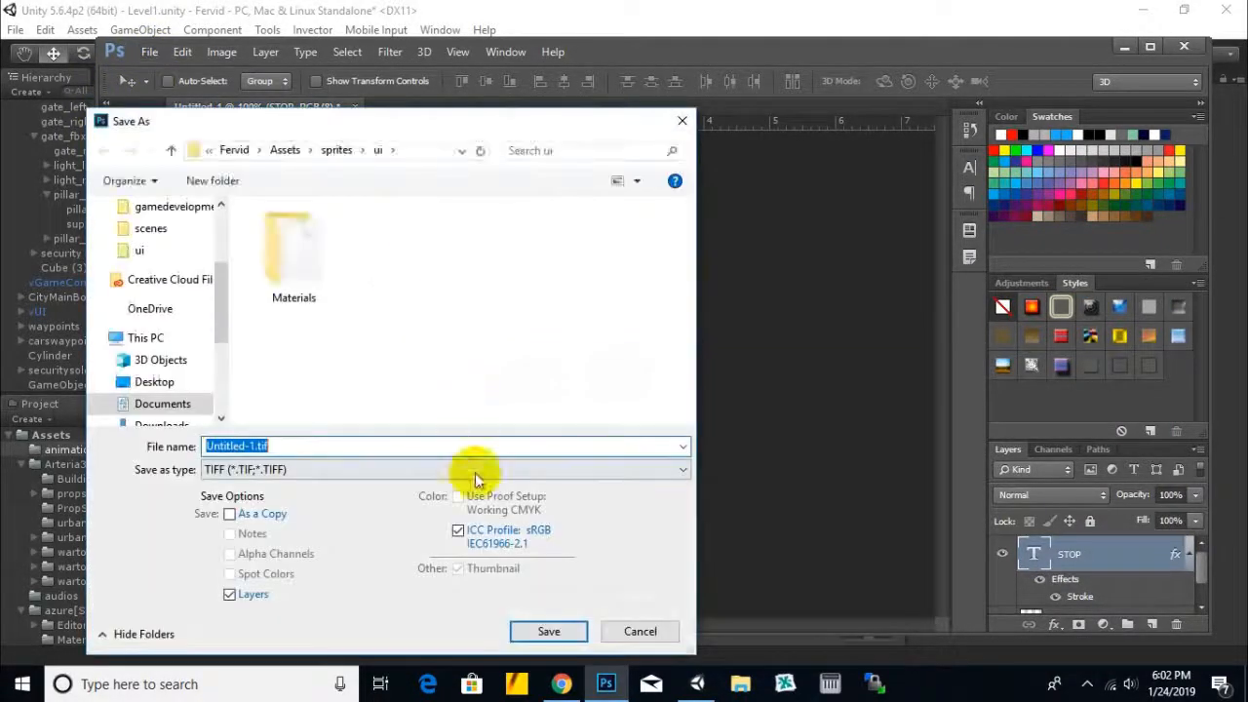
left_click(474, 469)
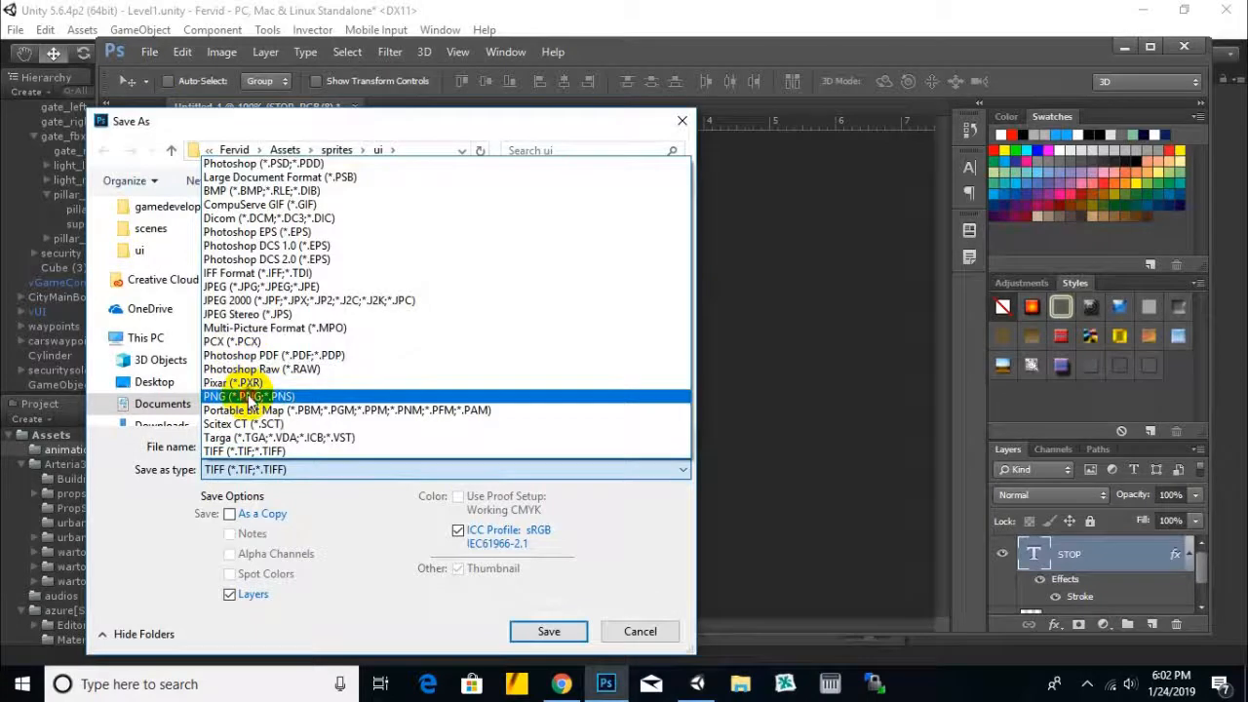
left_click(252, 397)
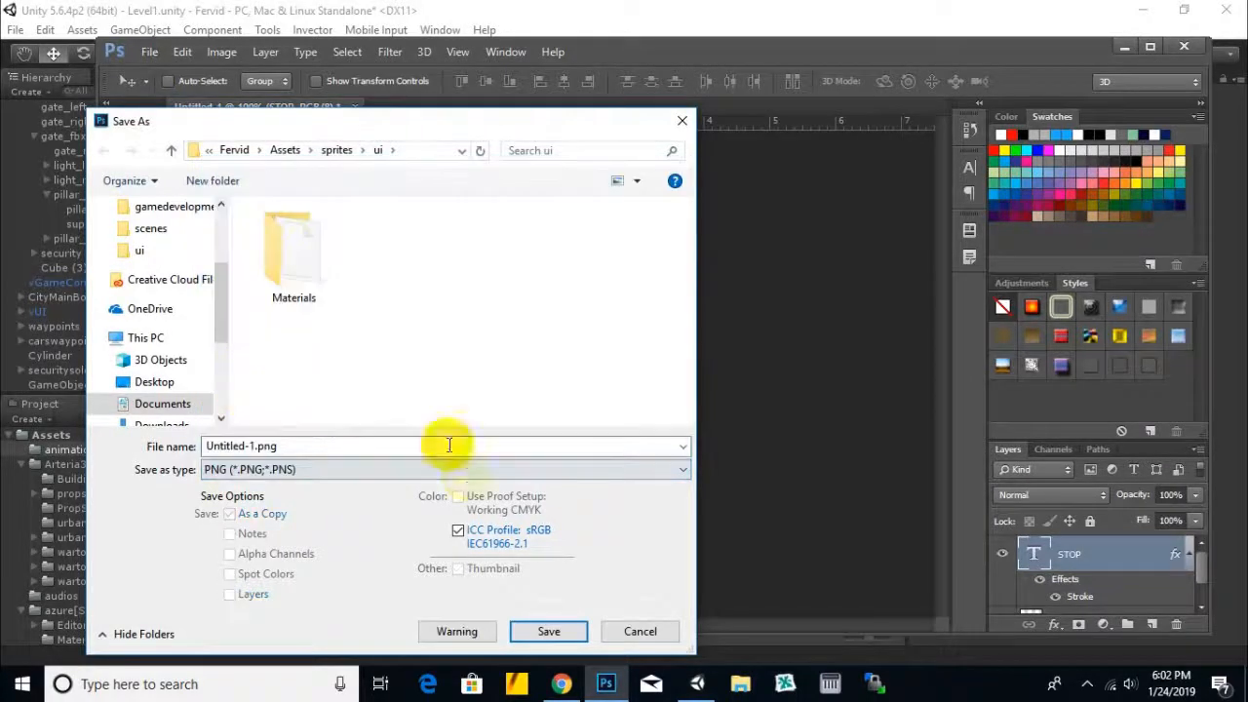
double_click(329, 452)
type("stop")
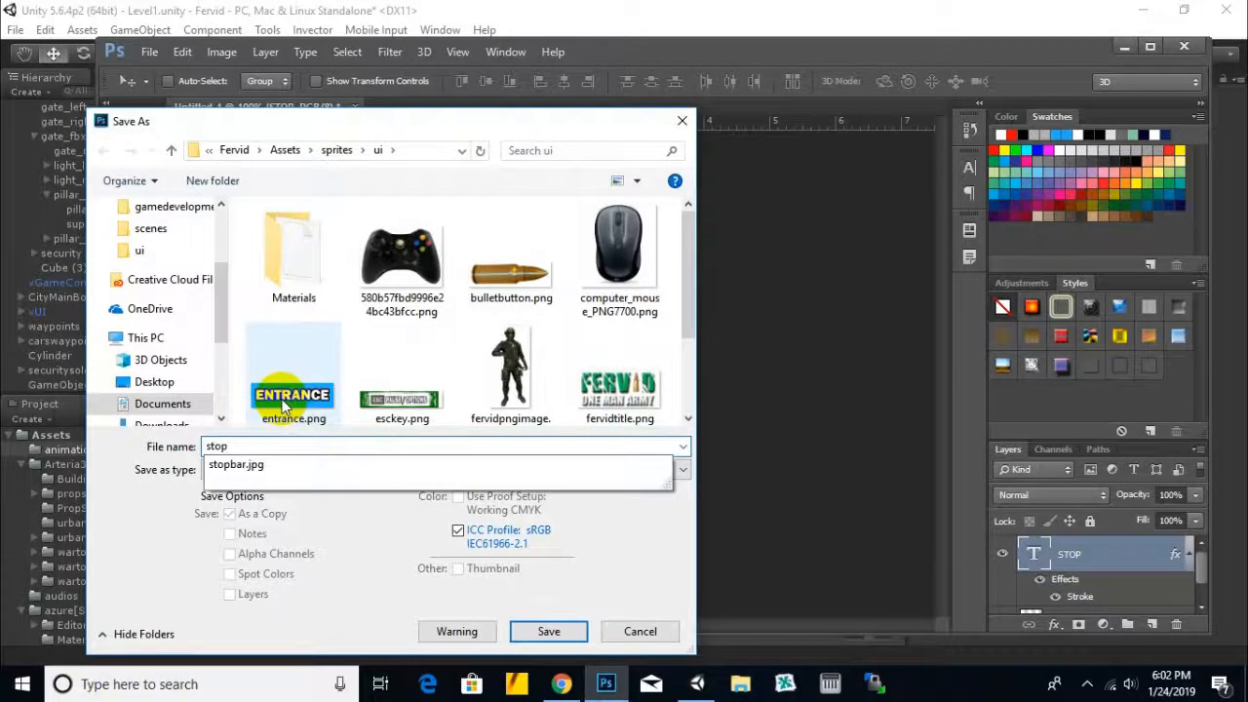
key("Return")
left_click(688, 198)
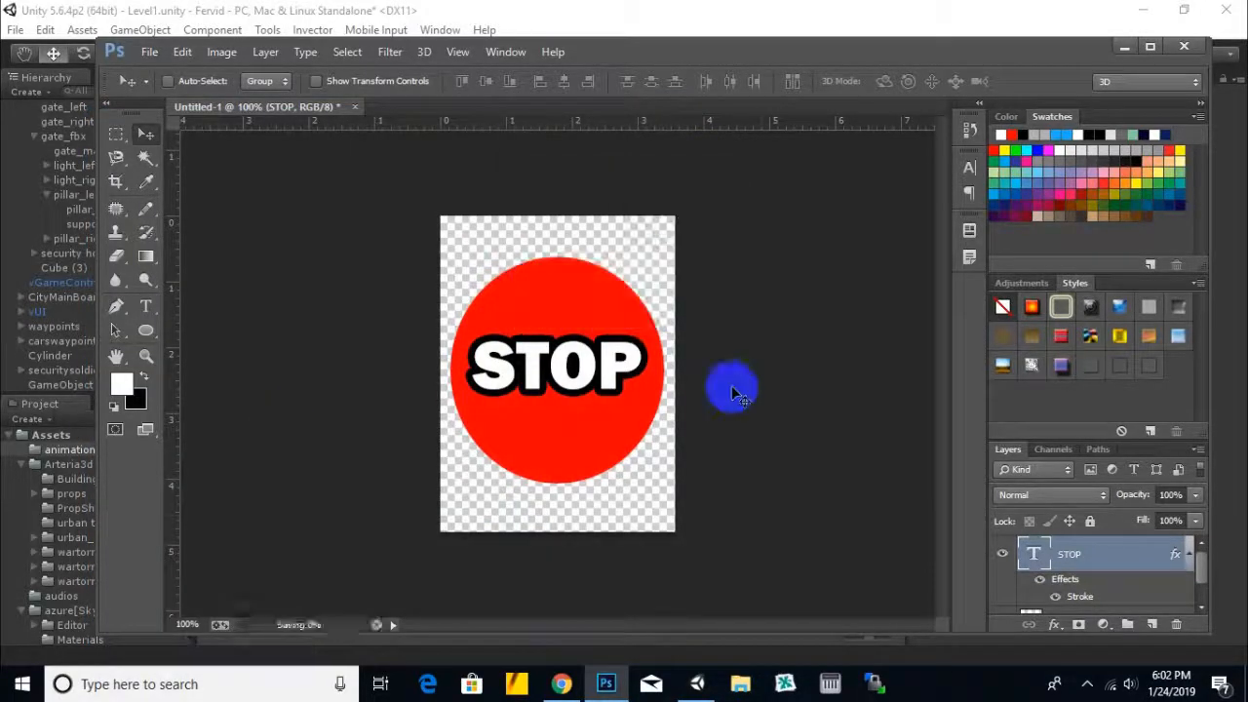
Step: Switch to Unity, show the project's top-level Assets folder and add a 3D cube to the scene near the gate
left_click(697, 684)
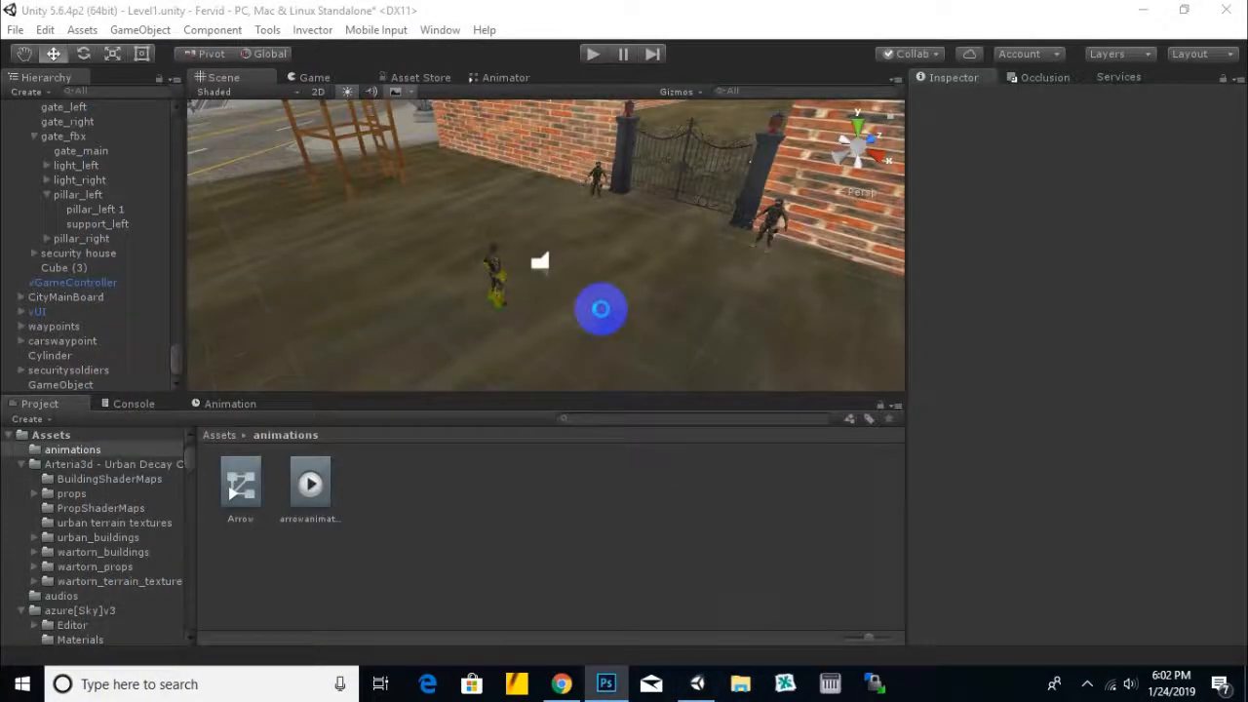
left_click(223, 437)
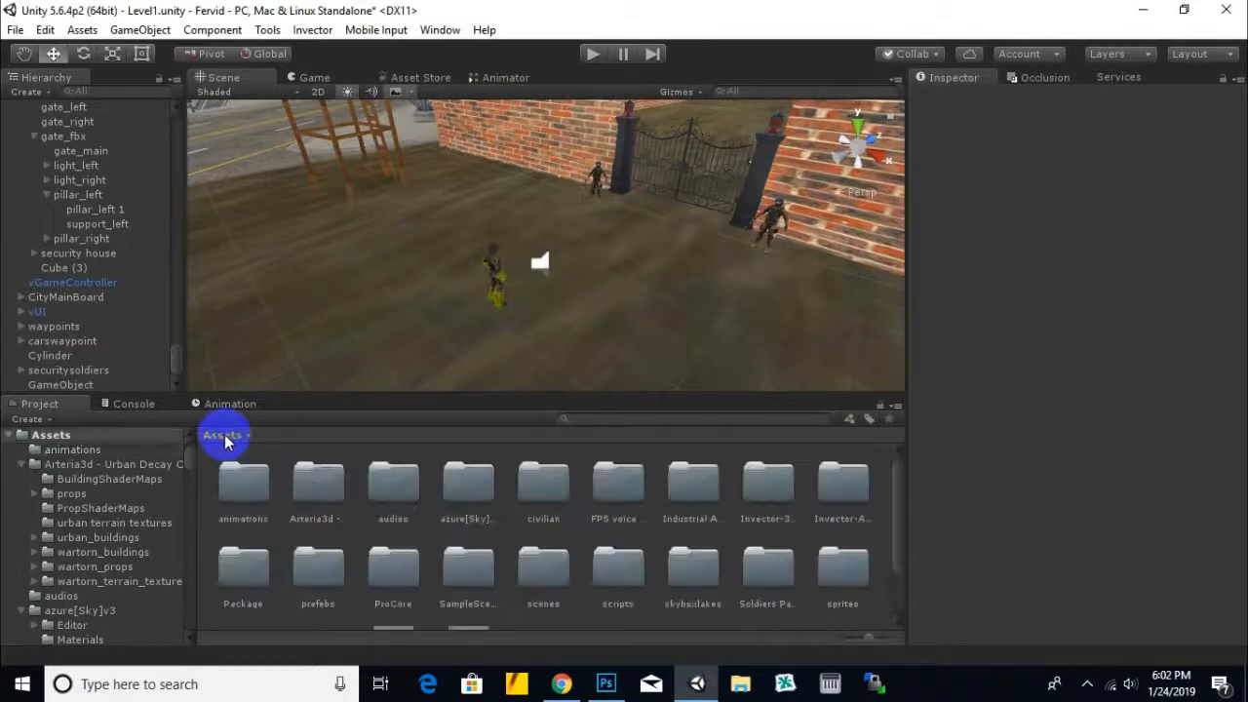
scroll(708, 266, "down", 1)
middle_click_drag(682, 302, 640, 310)
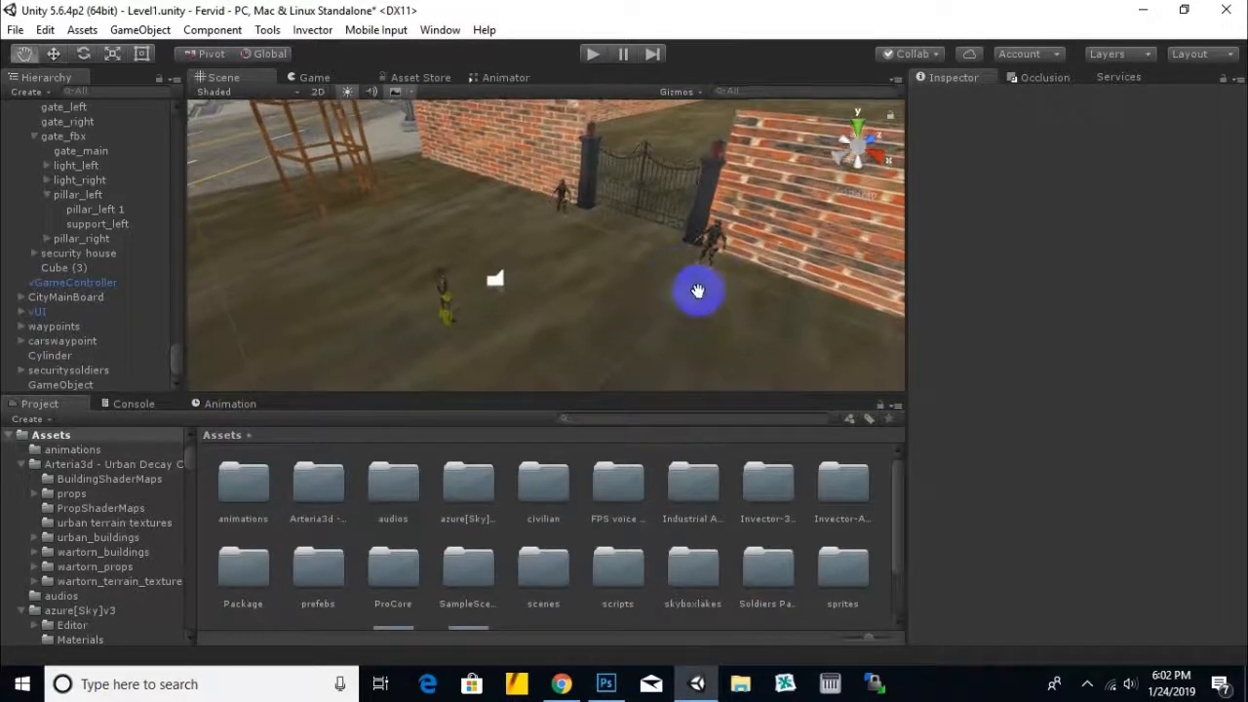
left_click(39, 94)
mouse_move(60, 152)
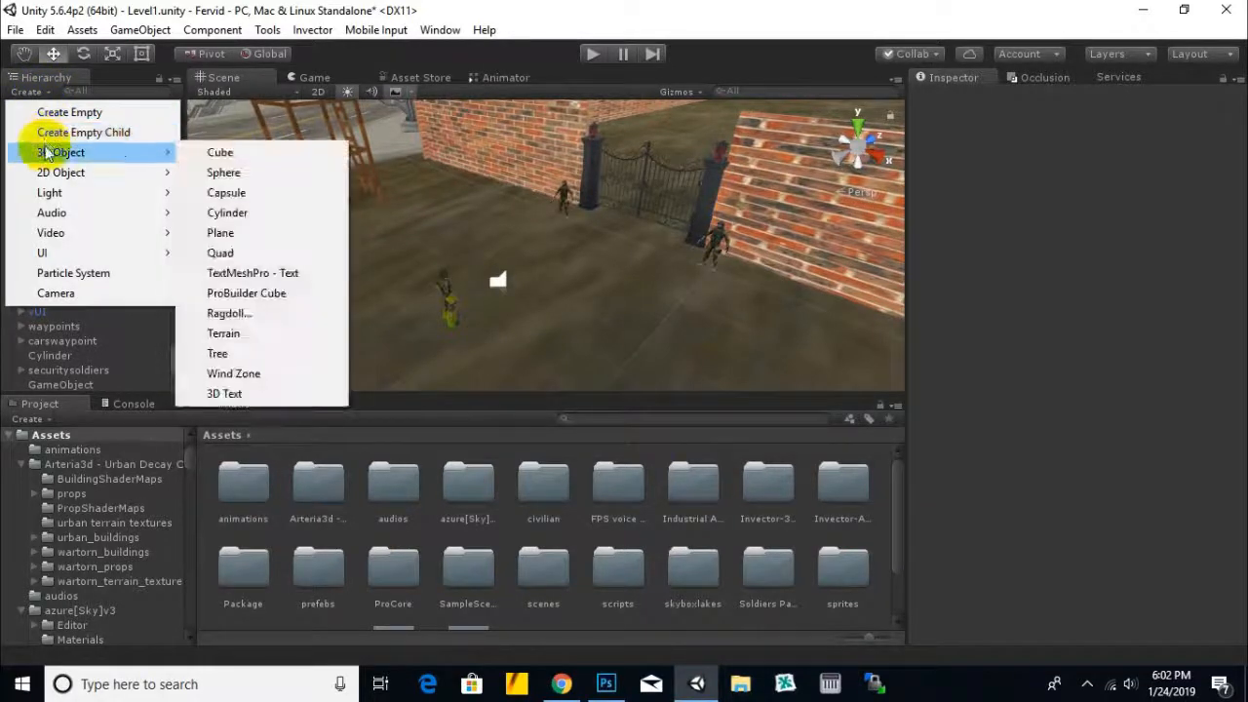
left_click(221, 152)
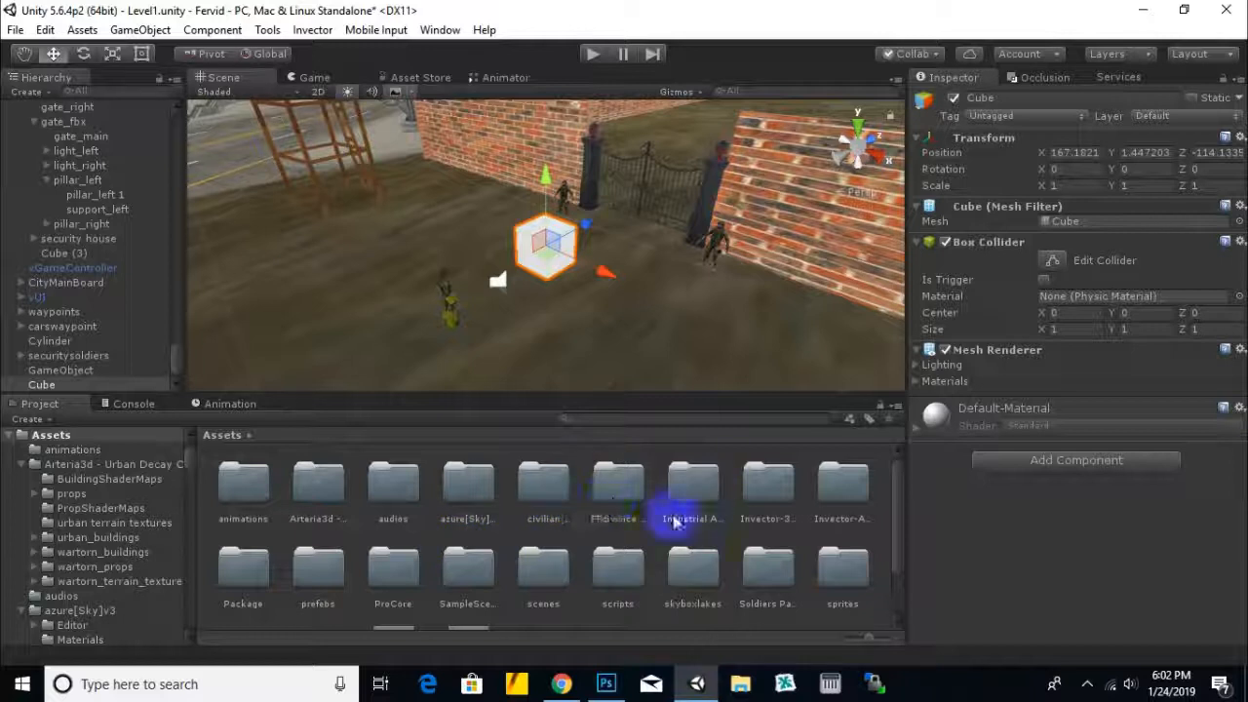
Step: Apply the 3 (1) texture from the Assets/sprites/textures folder to the cube near the gate
left_click(544, 506)
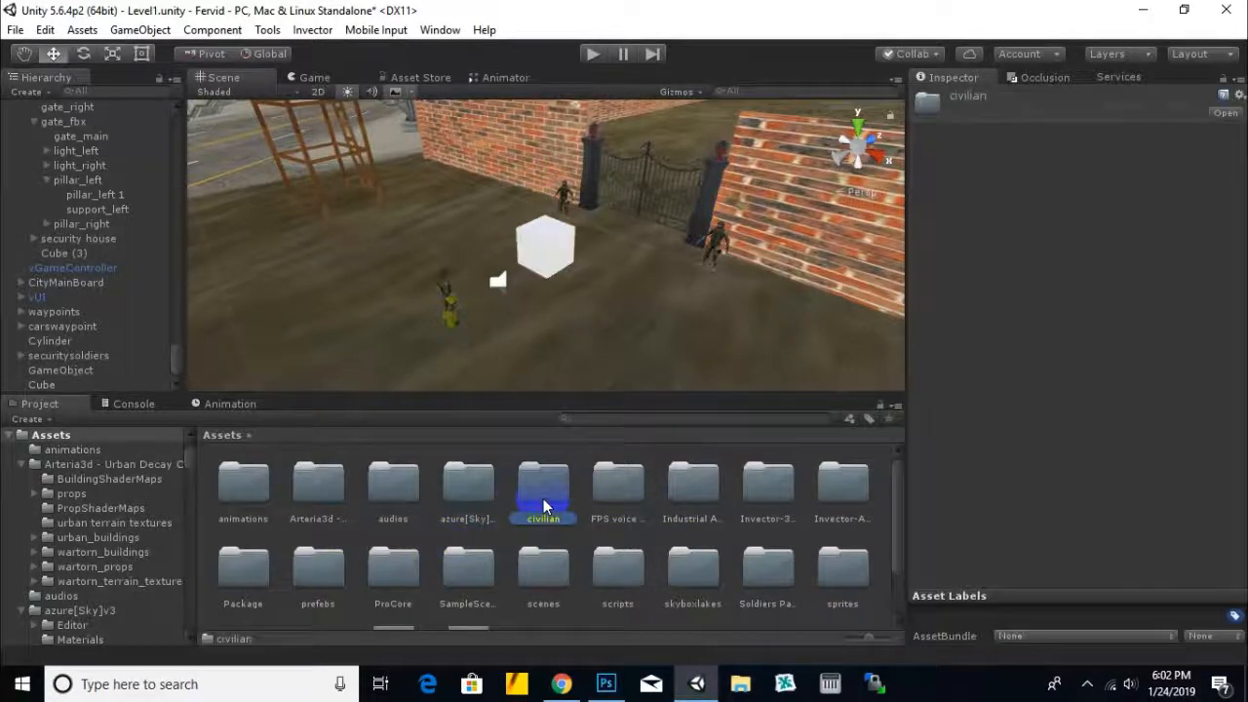
scroll(594, 556, "down", 1)
scroll(800, 507, "up", 1)
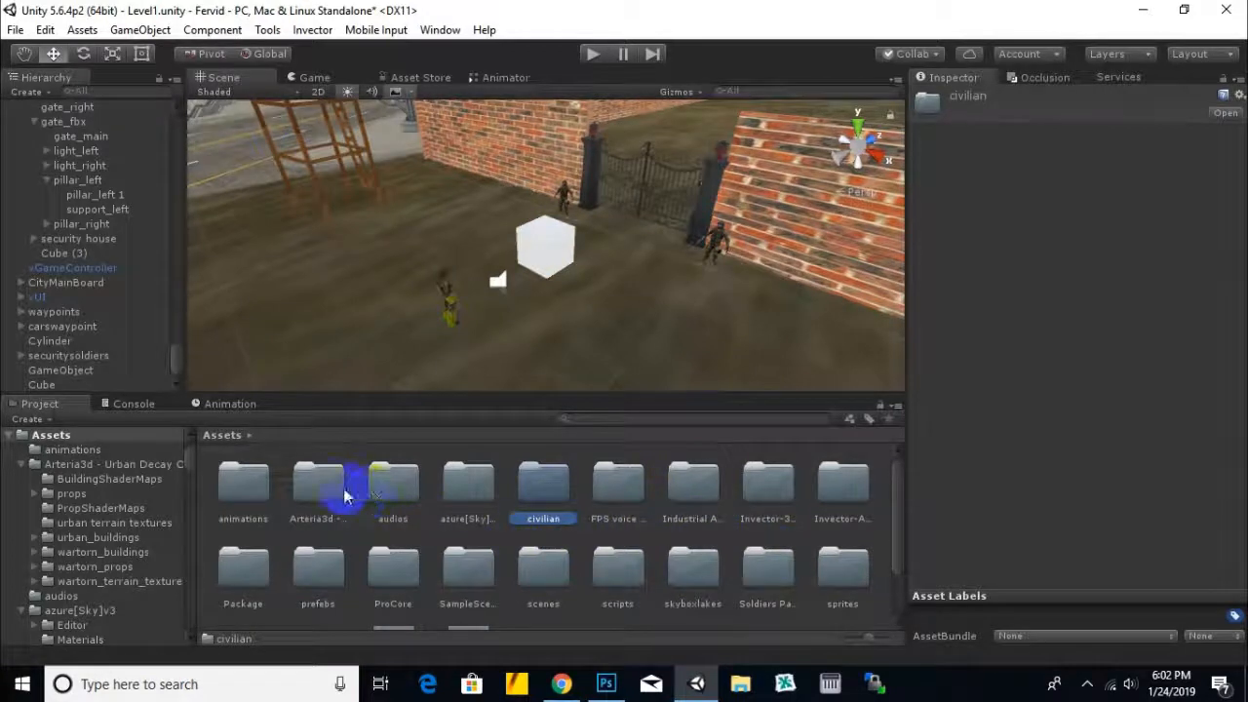
double_click(844, 573)
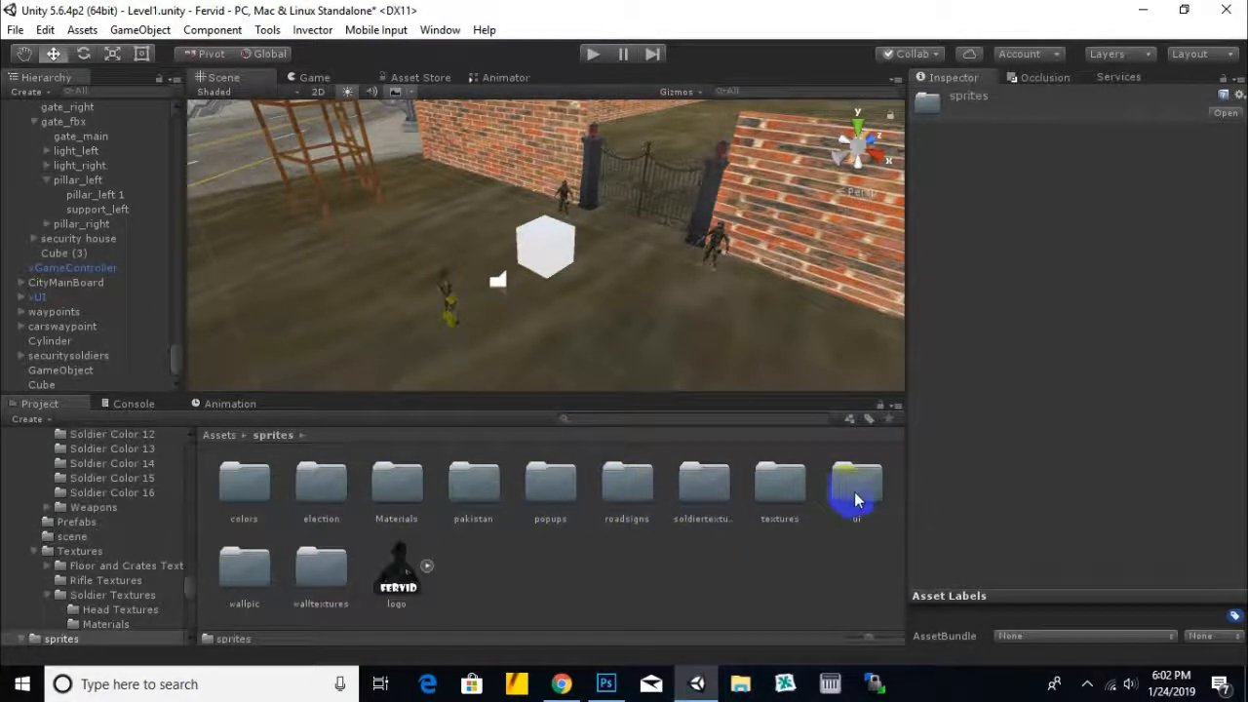
double_click(787, 500)
left_click(548, 249)
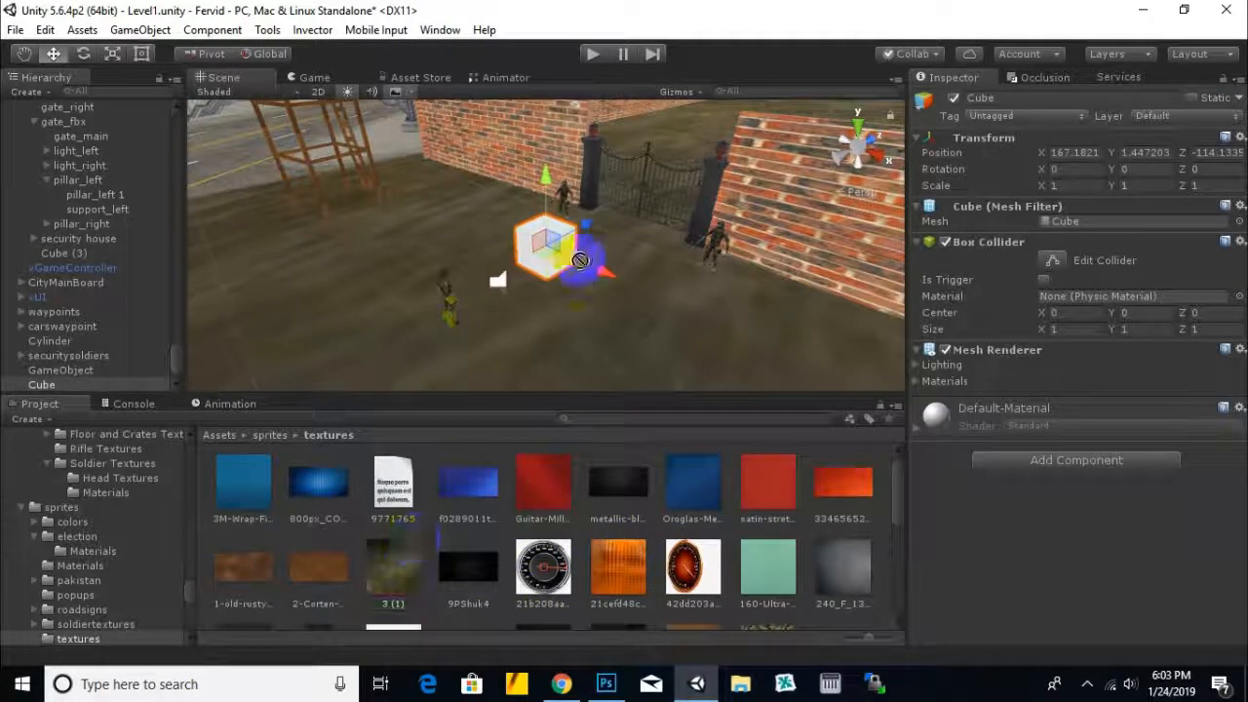
Step: Lower the cube to Y -0.45 and scale it to about 0.617 × 1.024 × 0.617
middle_click_drag(627, 285, 659, 300)
left_click_drag(589, 206, 604, 279)
left_click(113, 54)
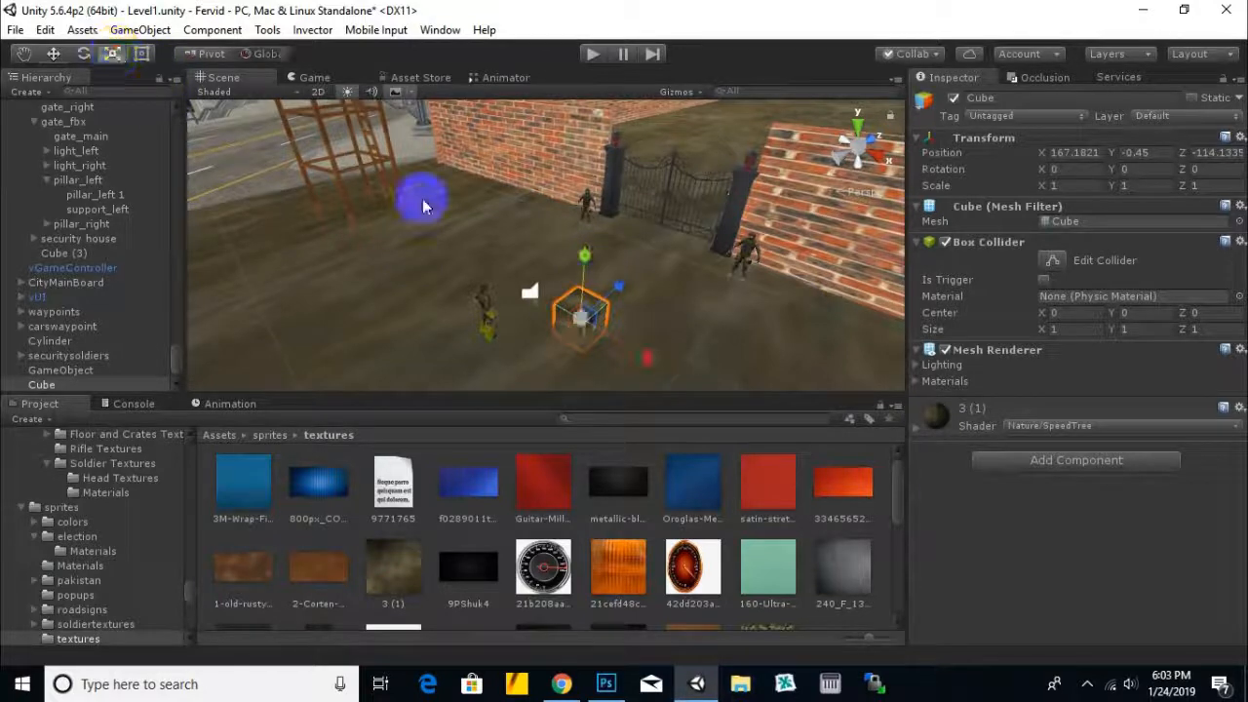
left_click_drag(574, 314, 568, 338)
left_click_drag(584, 257, 586, 220)
Step: Move the cube in front of the right gate pillar at X 168.84, Z -108.12, and place a duplicate by the left pillar at X 163.28
left_click(54, 54)
left_click_drag(624, 273, 741, 236)
left_click_drag(802, 275, 733, 236)
scroll(735, 270, "up", 2)
middle_click_drag(735, 270, 652, 284)
left_click_drag(777, 289, 790, 286)
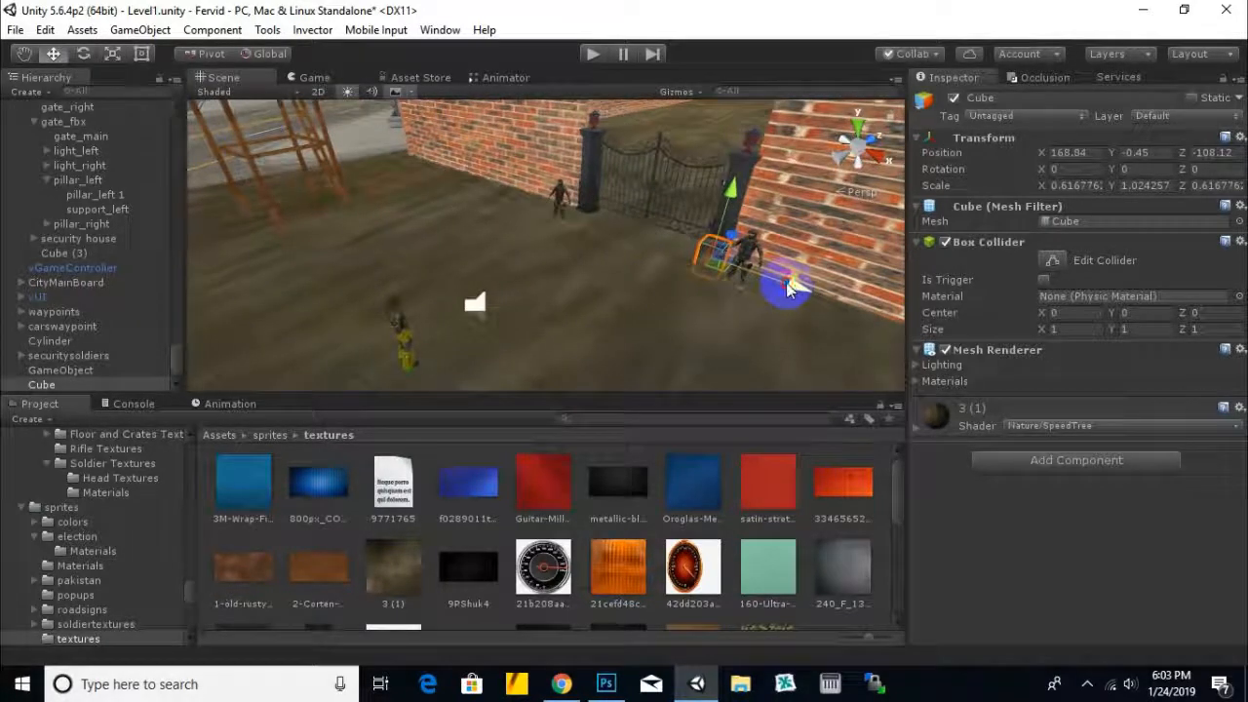
key("ctrl+d")
left_click_drag(774, 287, 627, 256)
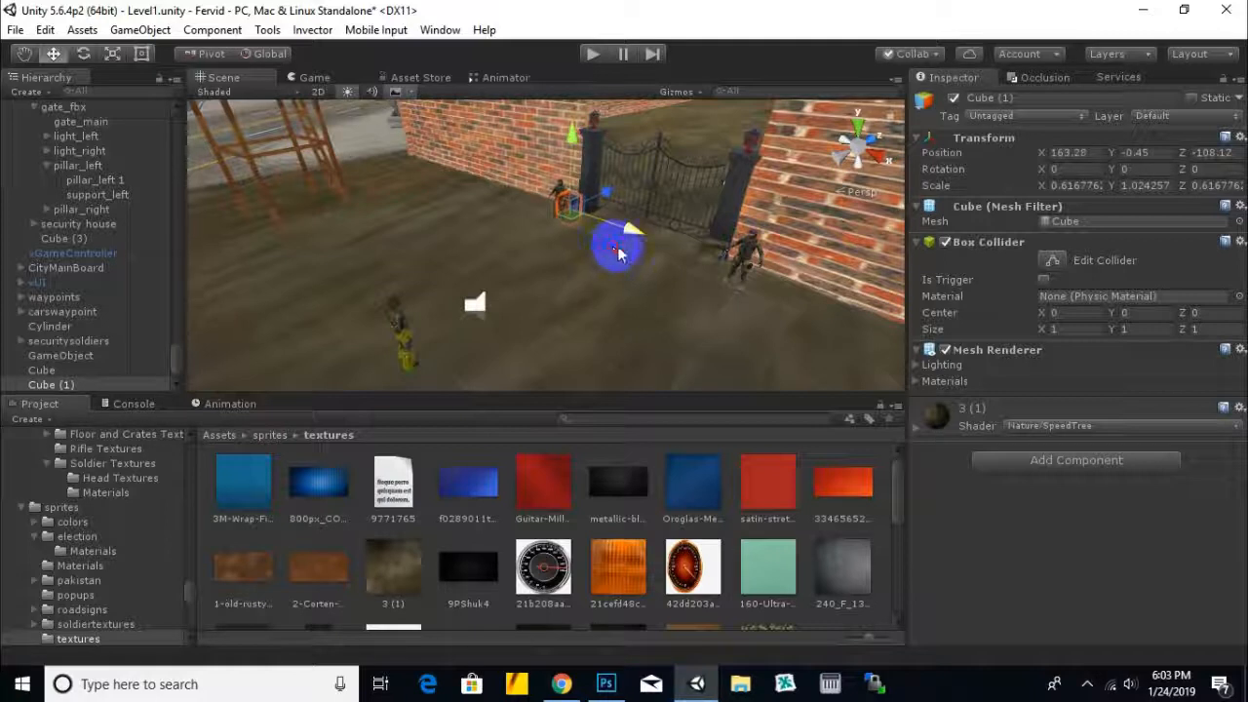
Step: Move both cubes together away from the gate into the yard, to about Y -0.37, Z -114.19
left_click(710, 260, "shift")
left_click(712, 257)
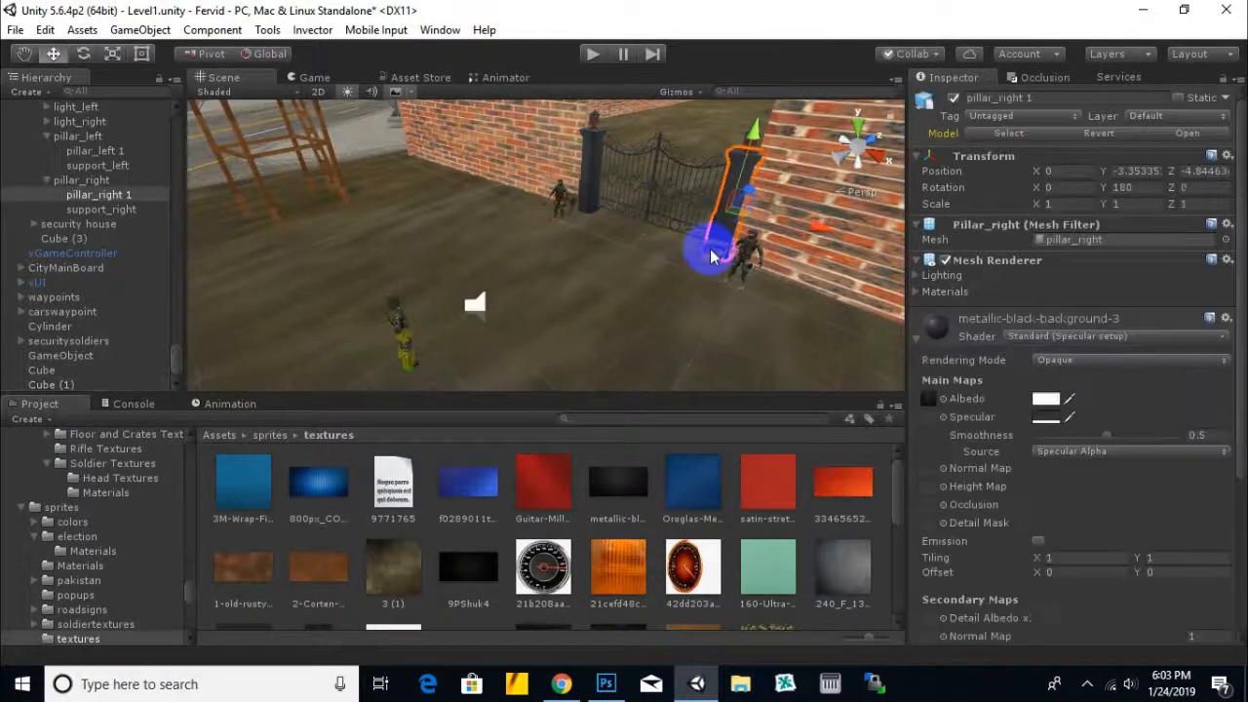
left_click(709, 257)
left_click(572, 213, "shift")
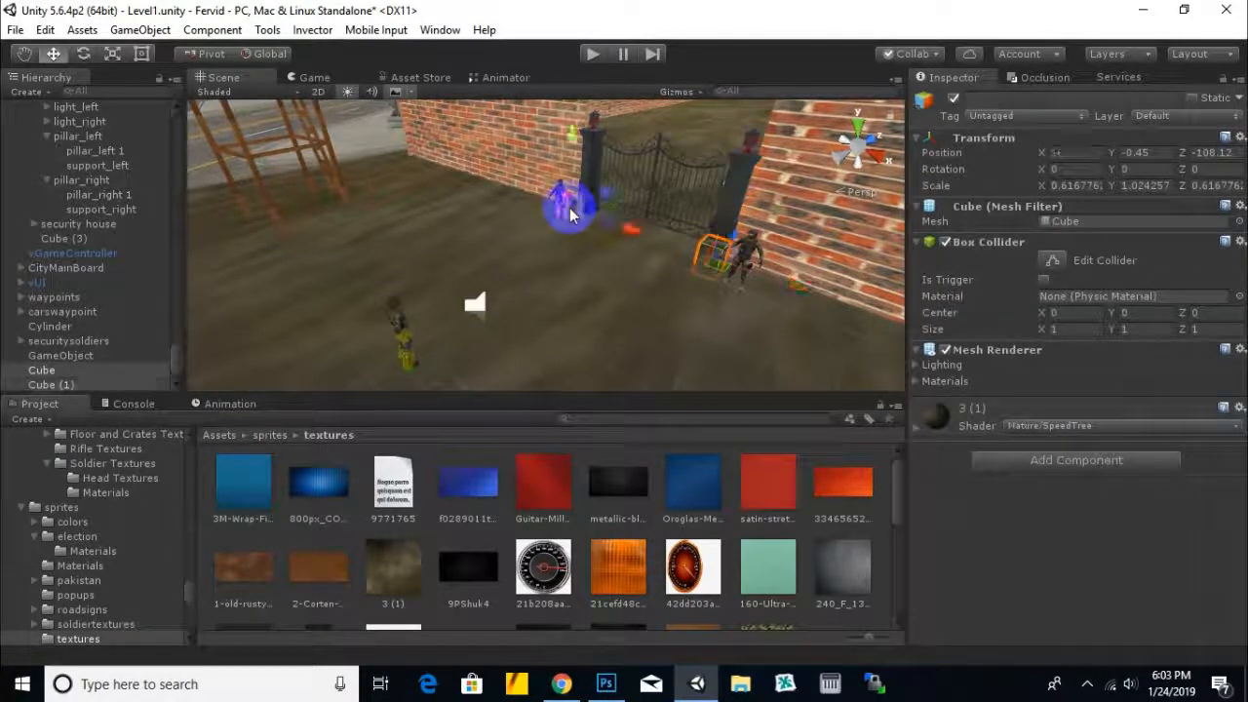
left_click_drag(606, 216, 514, 255)
middle_click_drag(513, 256, 786, 300)
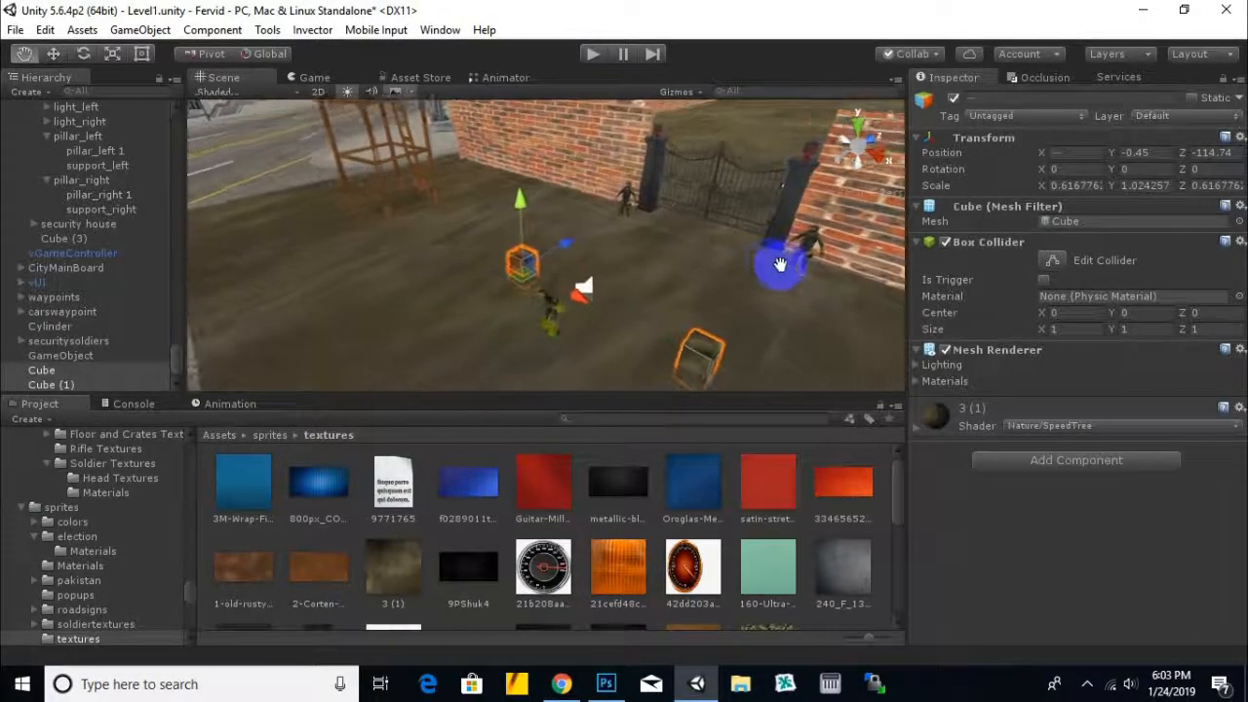
mouse_move(571, 253)
left_mouse_down()
mouse_move(586, 255)
mouse_move(541, 254)
mouse_move(541, 211)
mouse_move(545, 282)
mouse_move(568, 318)
mouse_move(757, 262)
mouse_move(585, 264)
left_mouse_up()
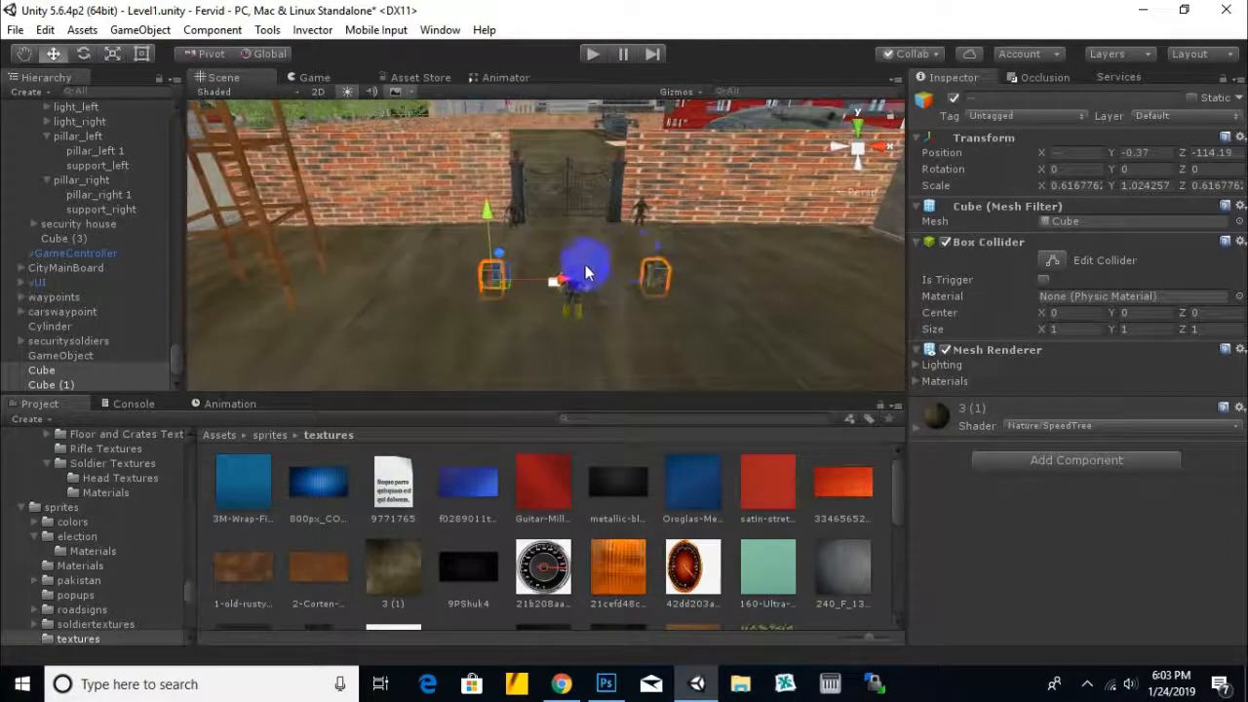
scroll(583, 264, "up", 1)
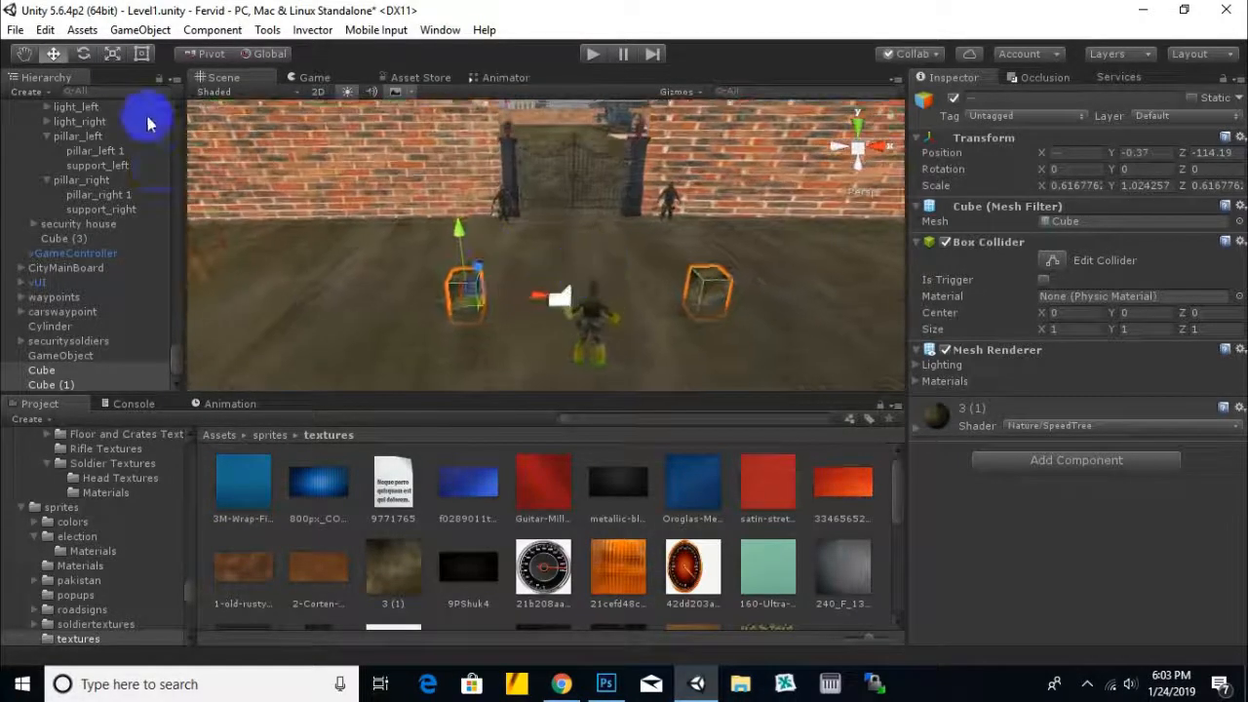
Step: Create an empty object in the scene and name it checkpoint
left_click(37, 98)
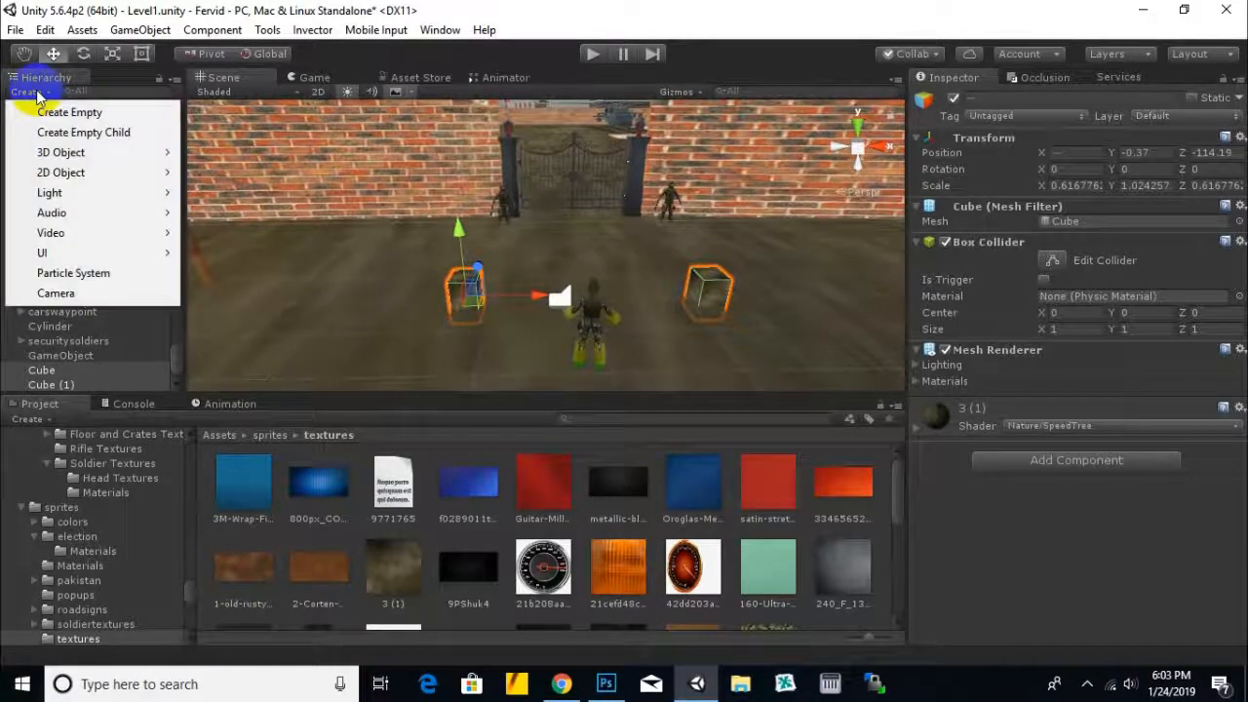
left_click(39, 111)
right_click(68, 388)
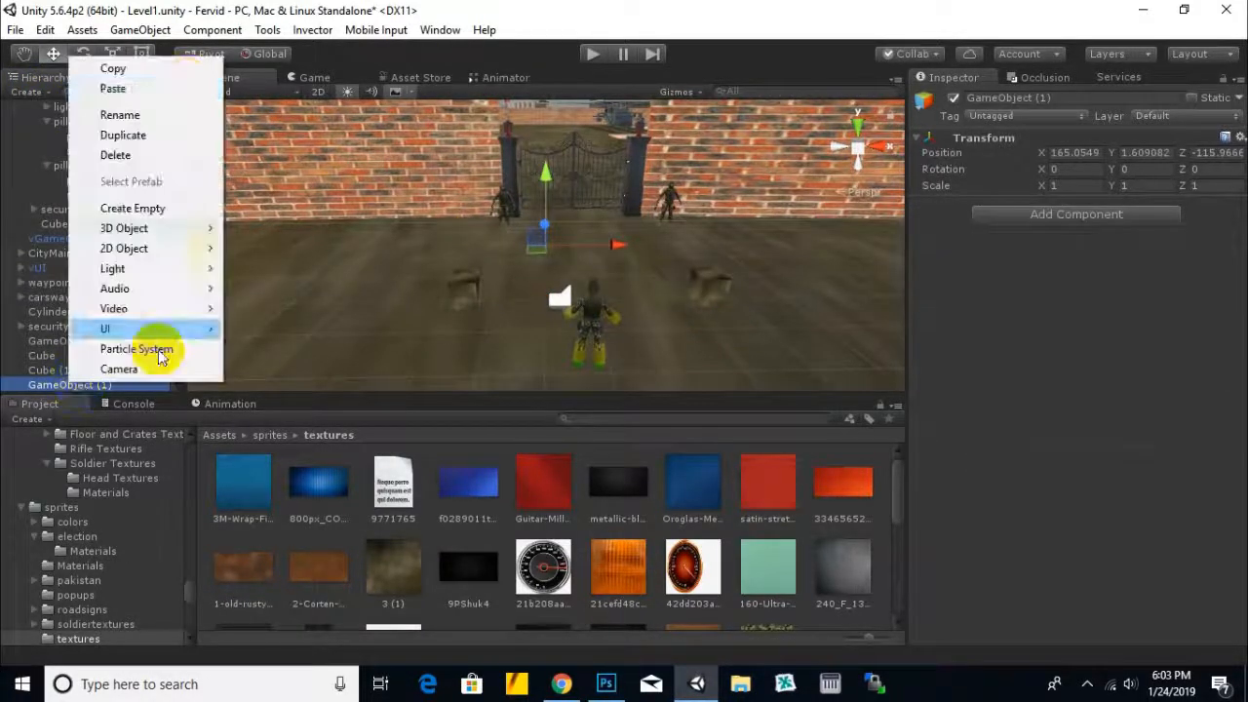
left_click(173, 111)
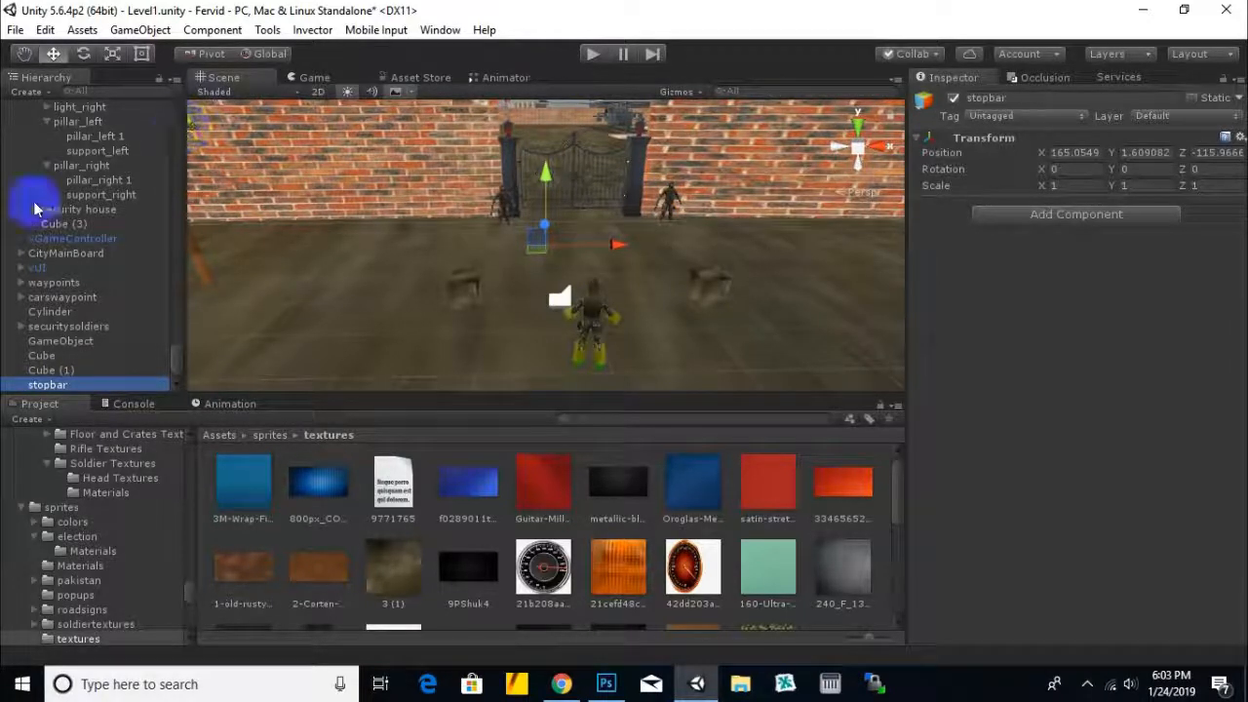
right_click(73, 390)
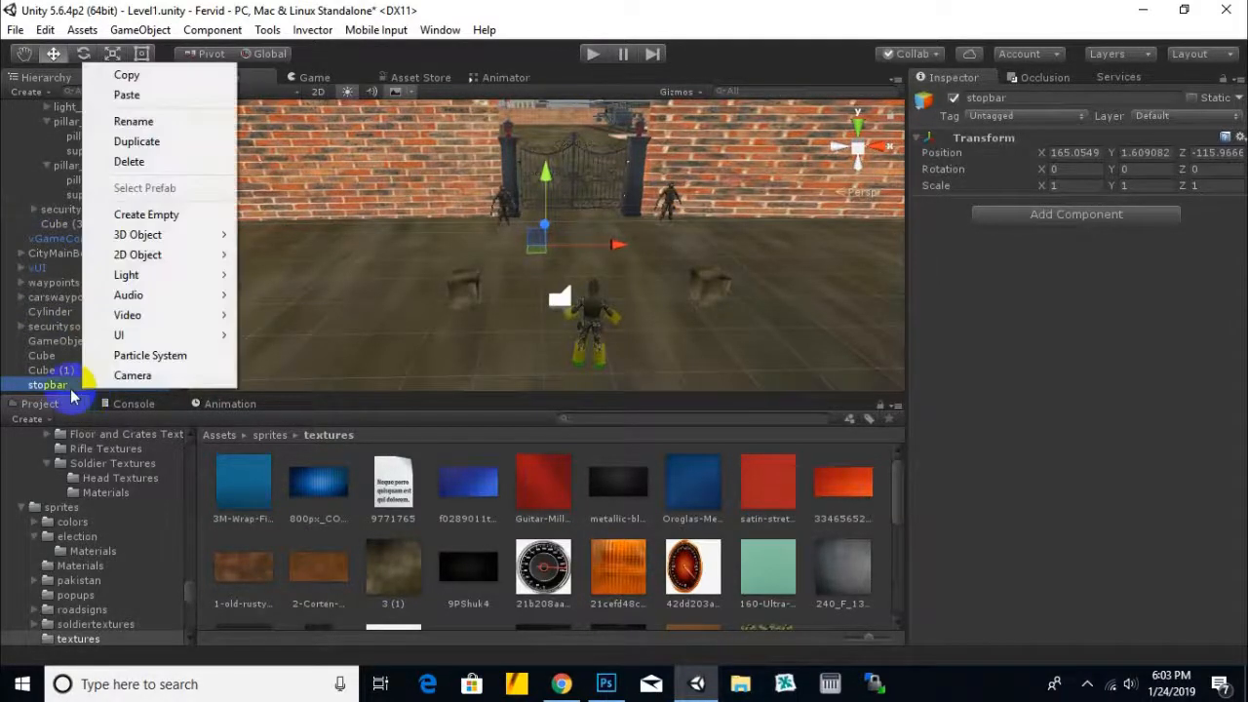
left_click(171, 121)
type("d")
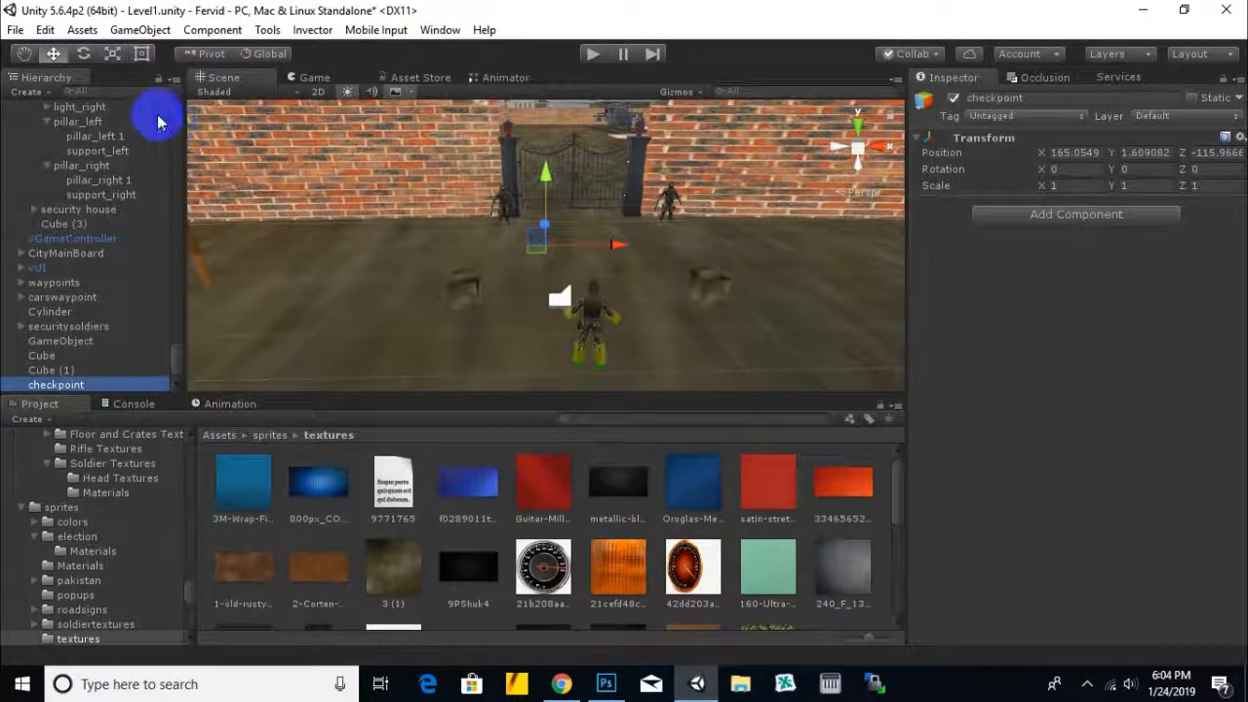
Step: Nest both cubes under checkpoint and delete the unused empty GameObject
left_click(49, 369)
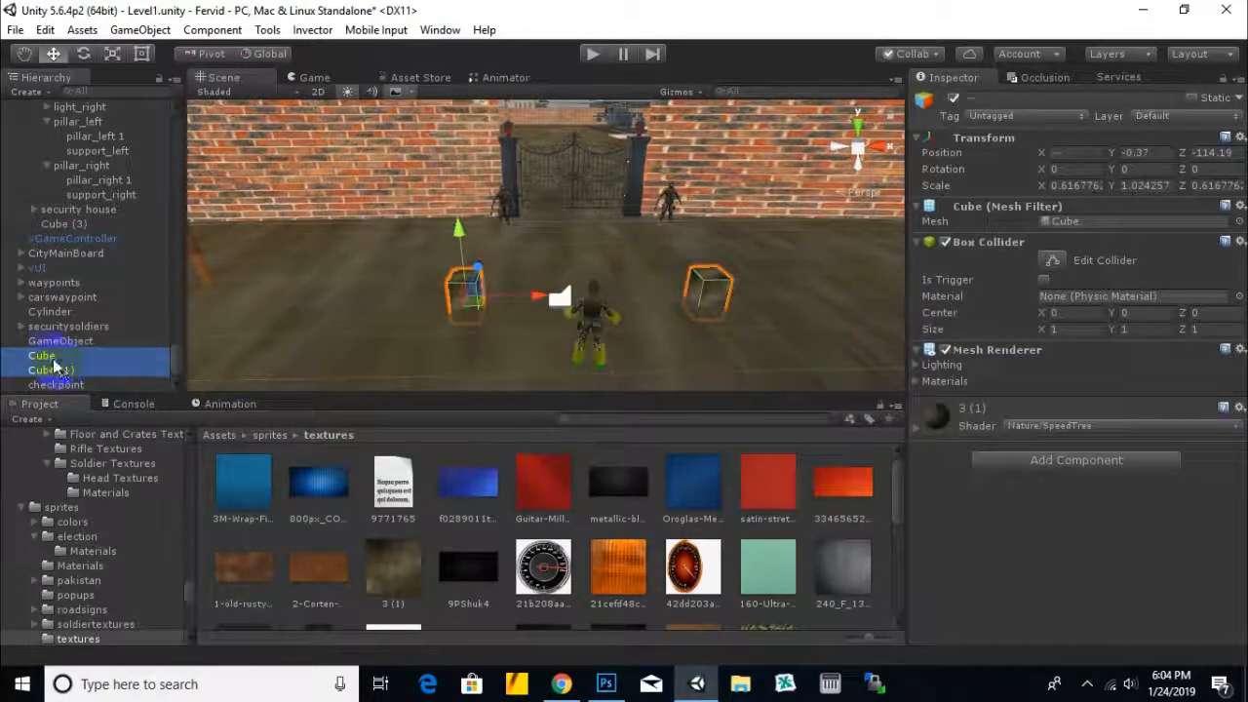
left_click_drag(73, 390, 73, 388)
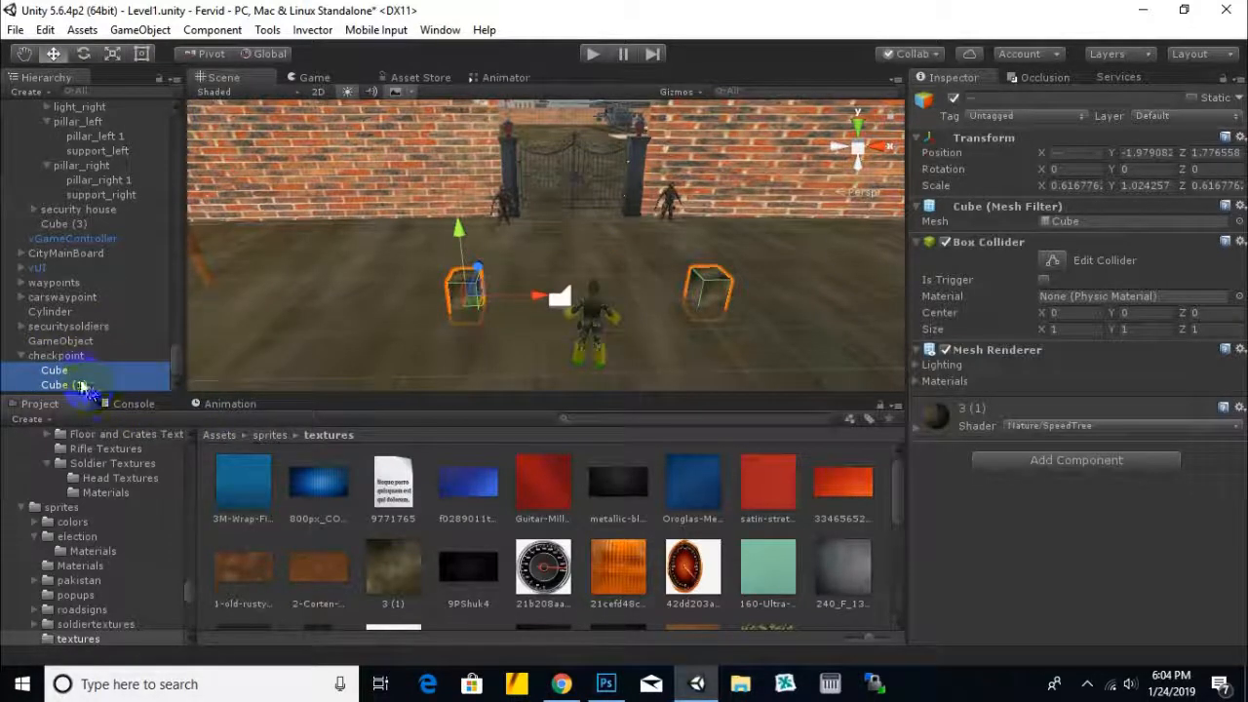
left_click(56, 341)
right_click(57, 341)
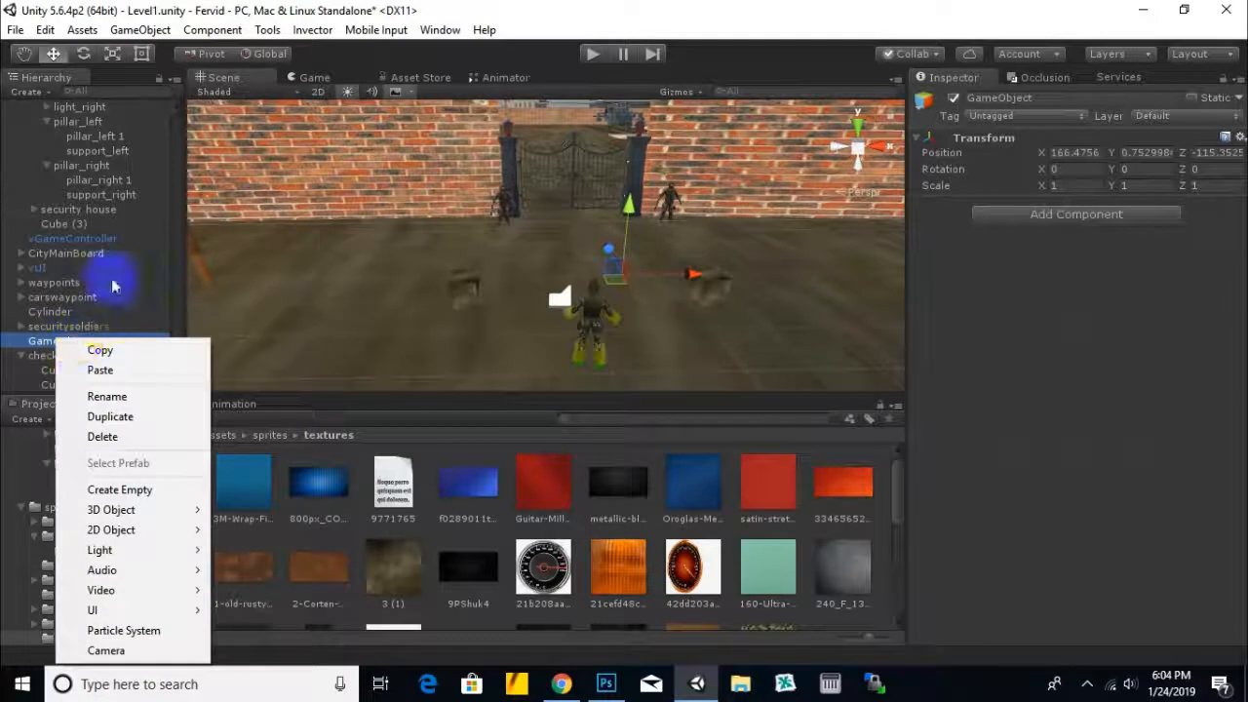
left_click(97, 432)
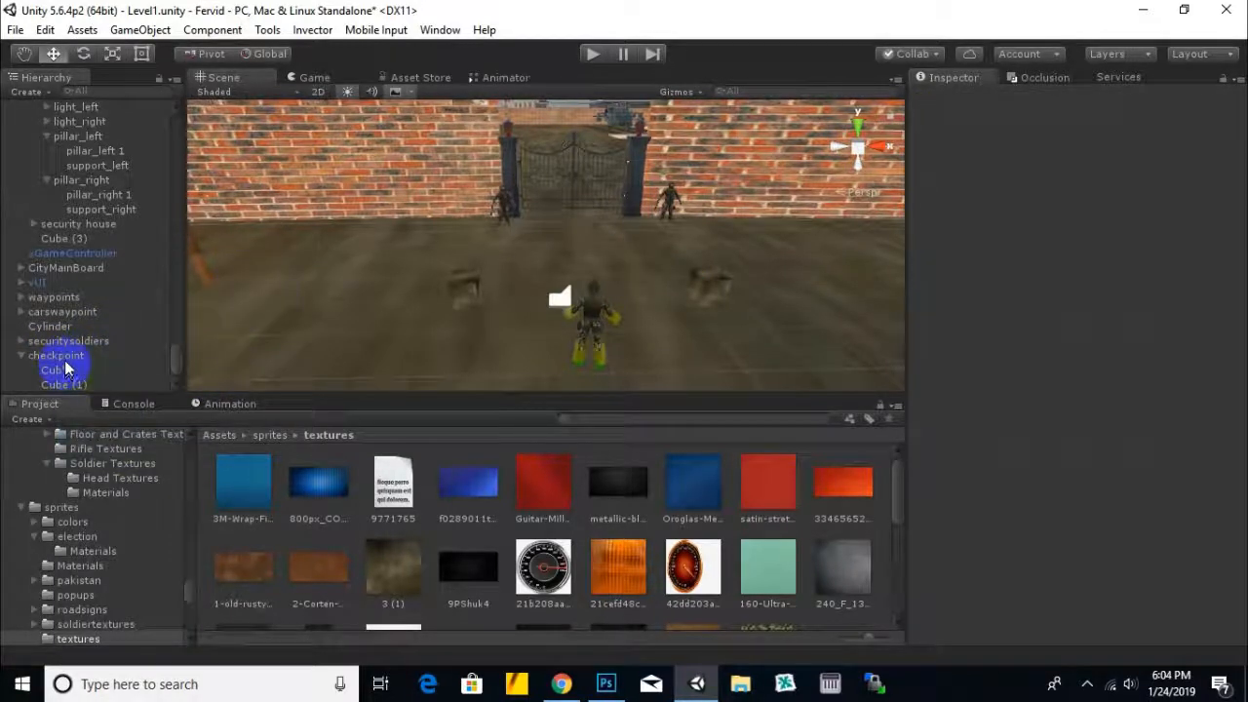
Step: Add a 3D cylinder to the scene in front of the gate
left_click(30, 92)
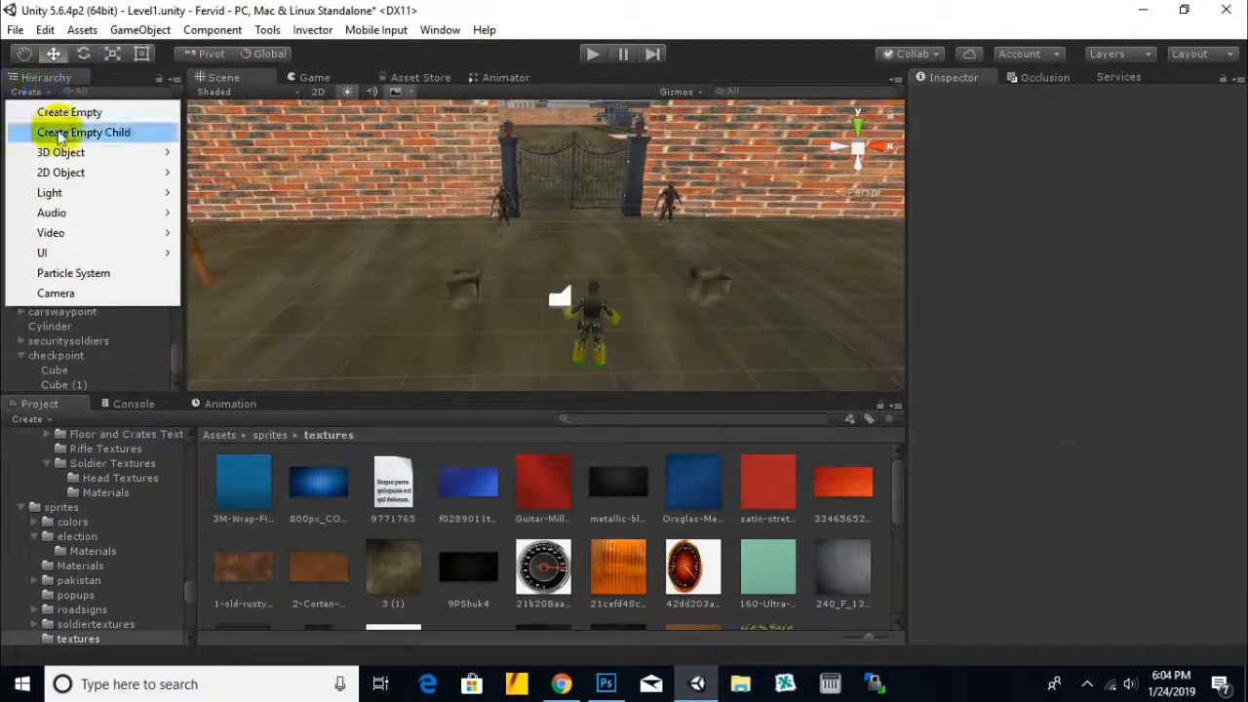
mouse_move(58, 152)
left_click(226, 215)
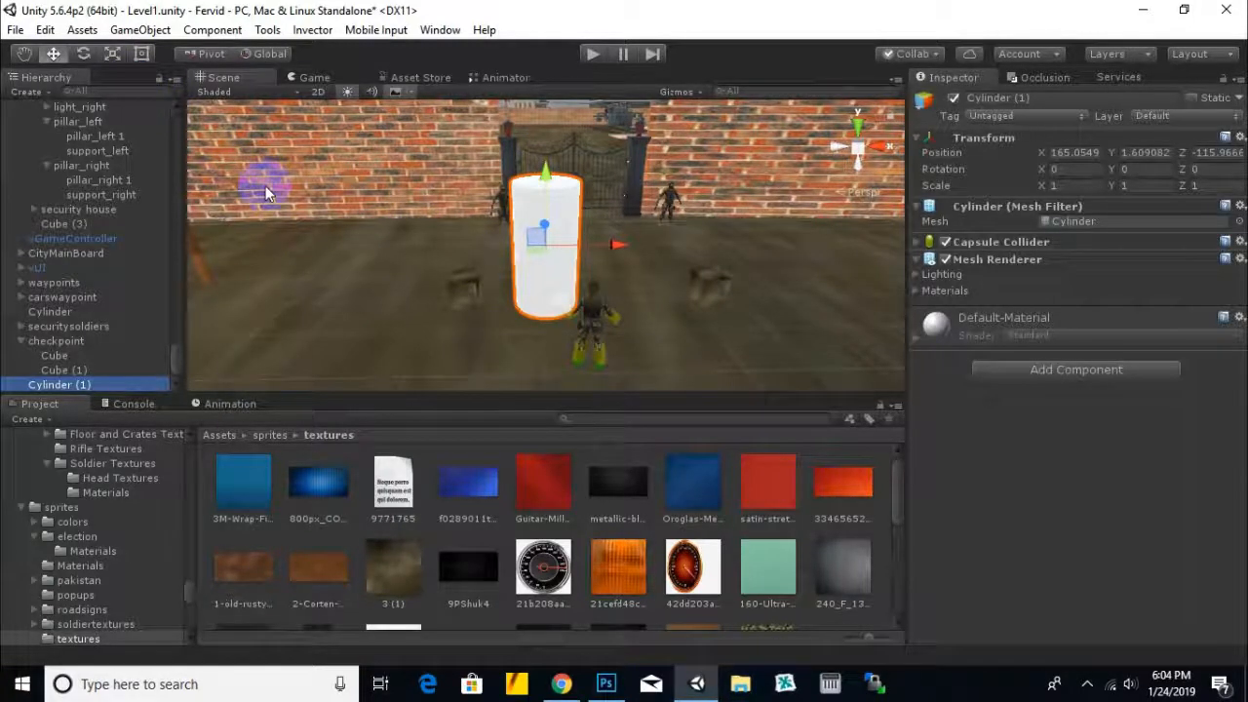
Step: Show the contents of the Assets/sprites/ui folder to reach the stop-bar textures
left_click_drag(597, 496, 560, 285)
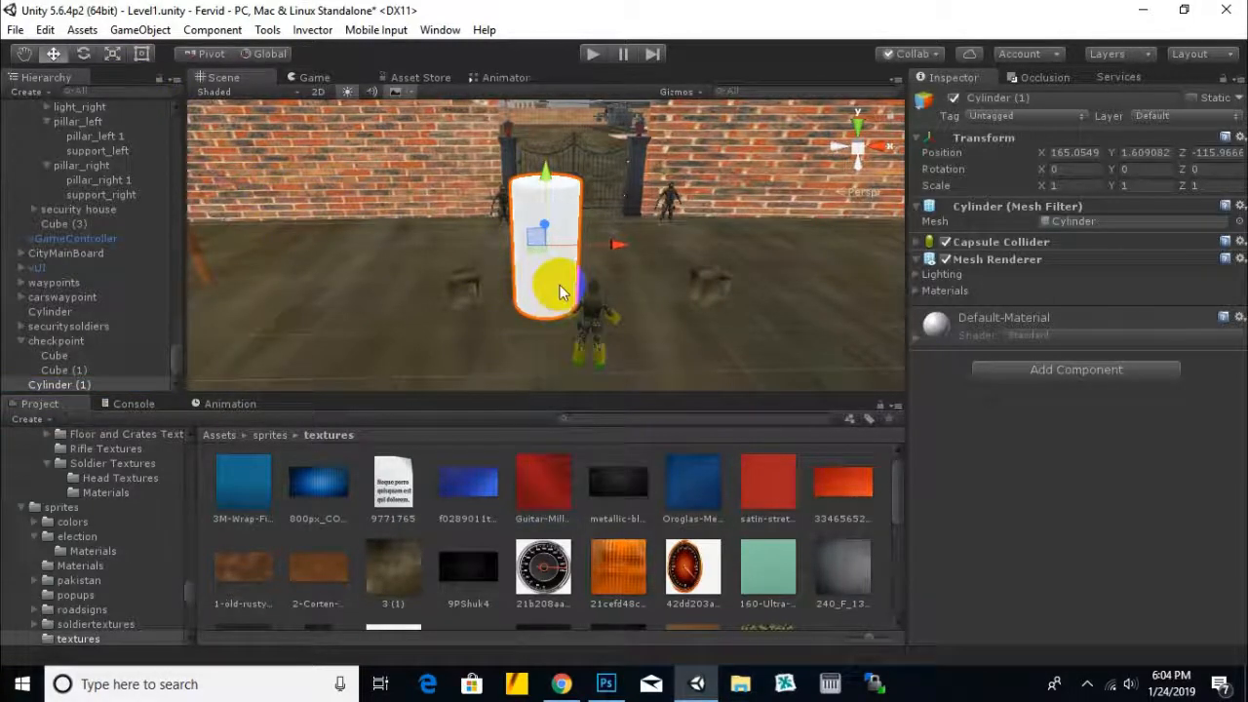
scroll(559, 522, "down", 5)
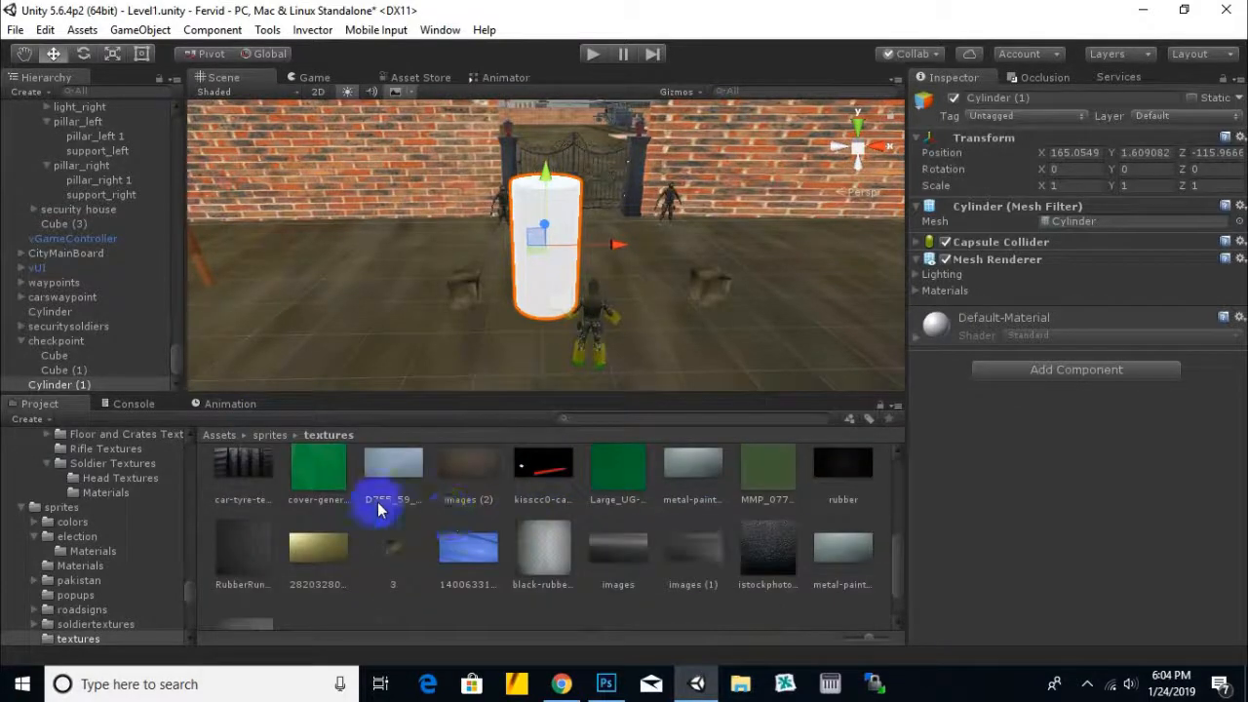
scroll(341, 497, "up", 5)
left_click(269, 434)
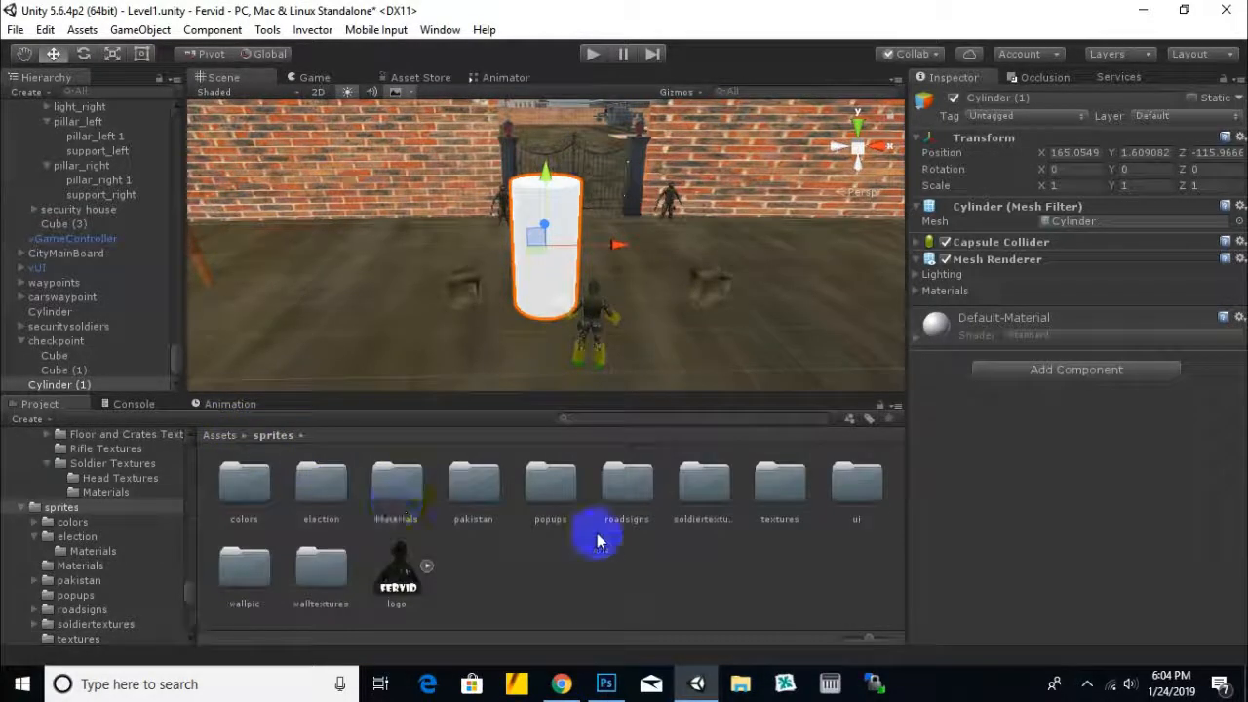
double_click(864, 484)
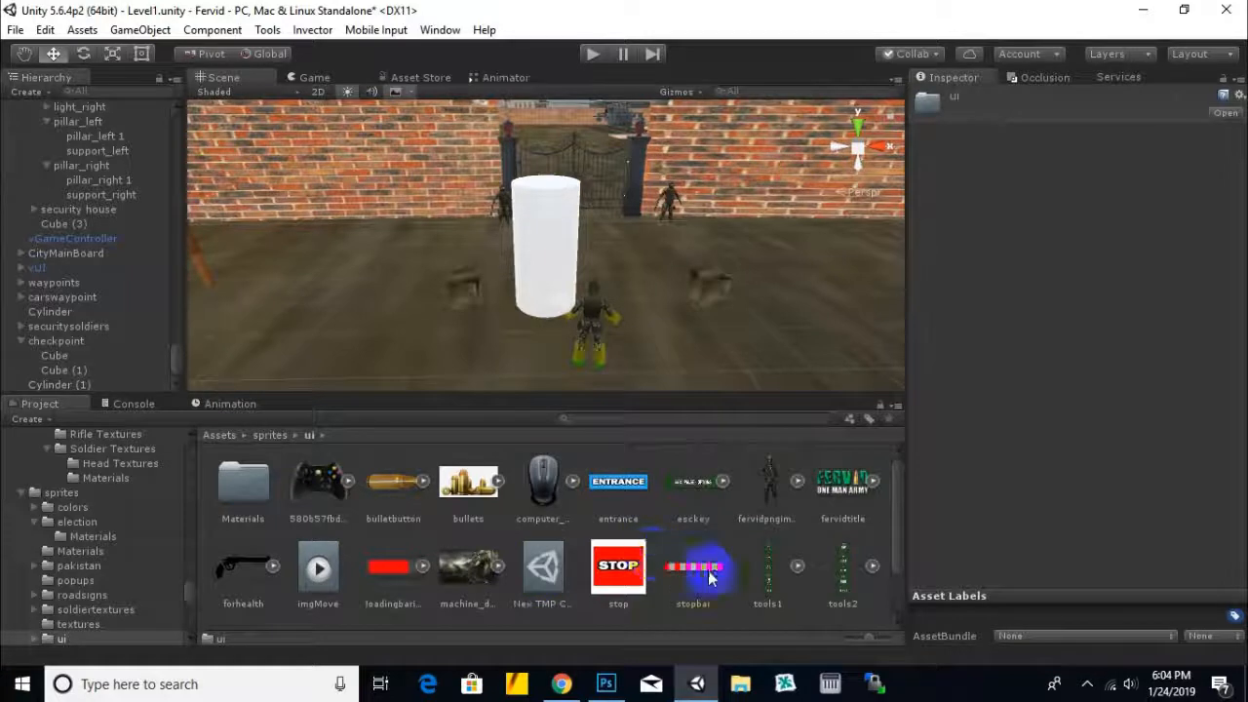
Step: Apply the striped stopbar texture to the cylinder
left_click(715, 580)
left_click_drag(696, 558, 546, 265)
left_click(544, 263)
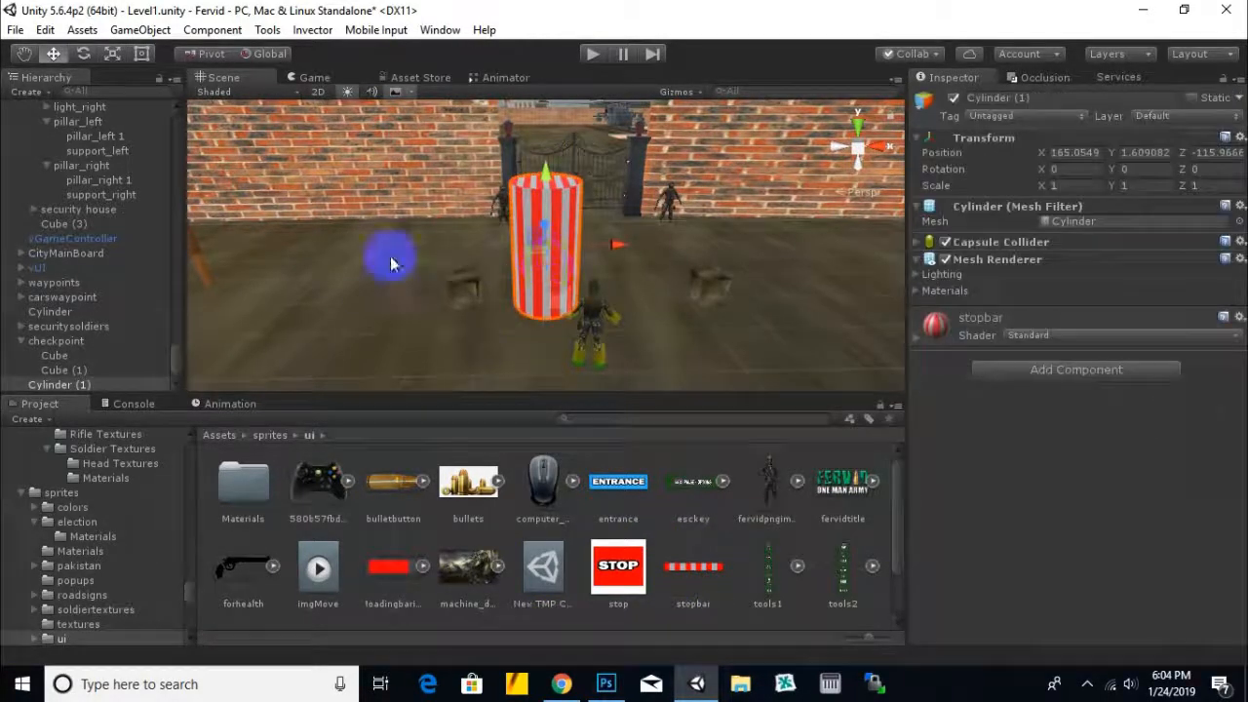
Step: Try enlarging the striped cylinder and stretching it taller, and delete it from the scene
left_click(114, 54)
left_click_drag(545, 240, 546, 106)
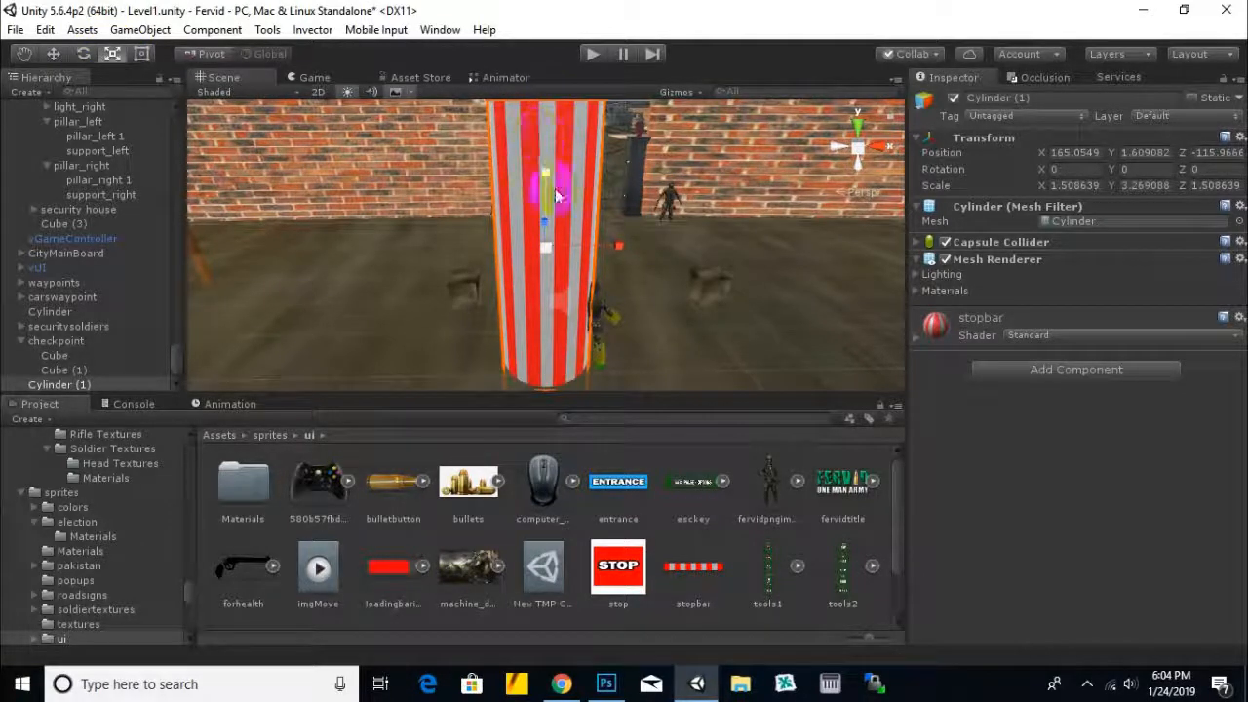
key("Delete")
left_click(386, 258)
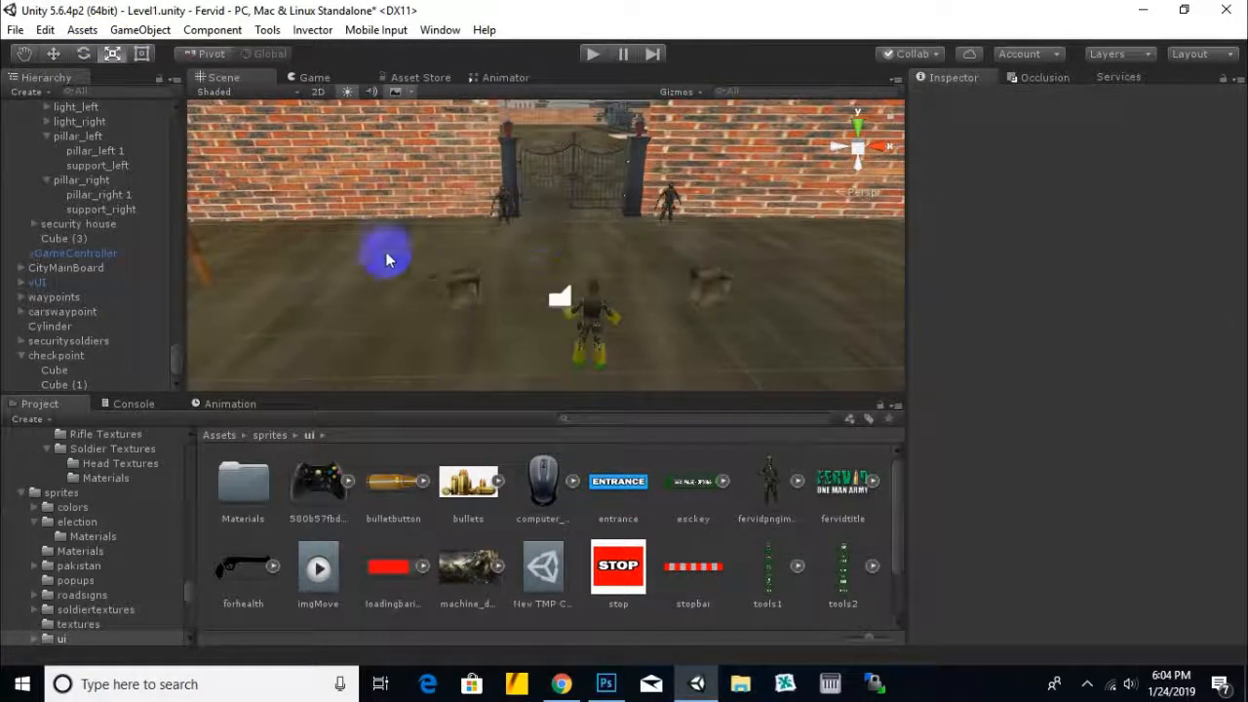
Step: Duplicate the left cube and position the copy above and inward of it, at X -0.85, Y -0.86
left_click(468, 293)
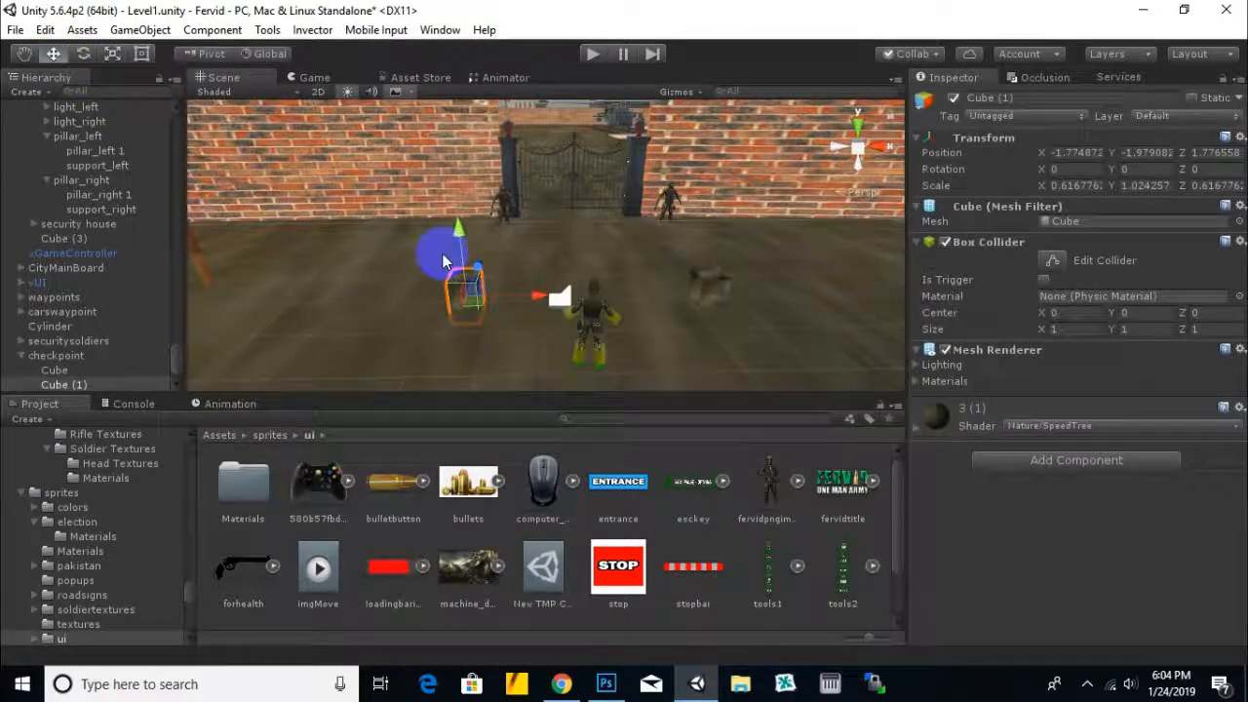
left_click_drag(449, 229, 457, 180)
key("ctrl+d")
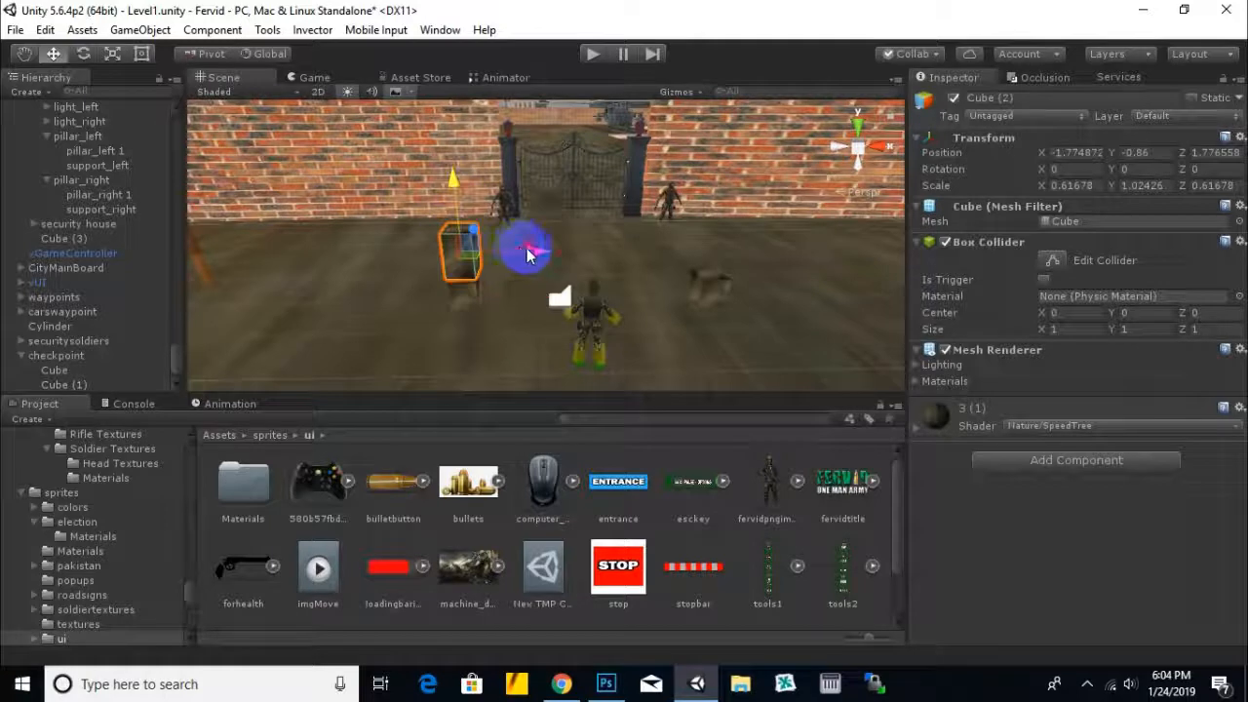
left_click_drag(532, 252, 571, 260)
Step: Apply the stopbar texture to the raised cube and scale it into a long, thin bar about 2.95 × 0.43 × 0.12
left_click_drag(683, 616, 1051, 251)
left_click(113, 56)
left_click_drag(501, 180, 507, 201)
left_click_drag(503, 251, 504, 306)
scroll(470, 274, "up", 10)
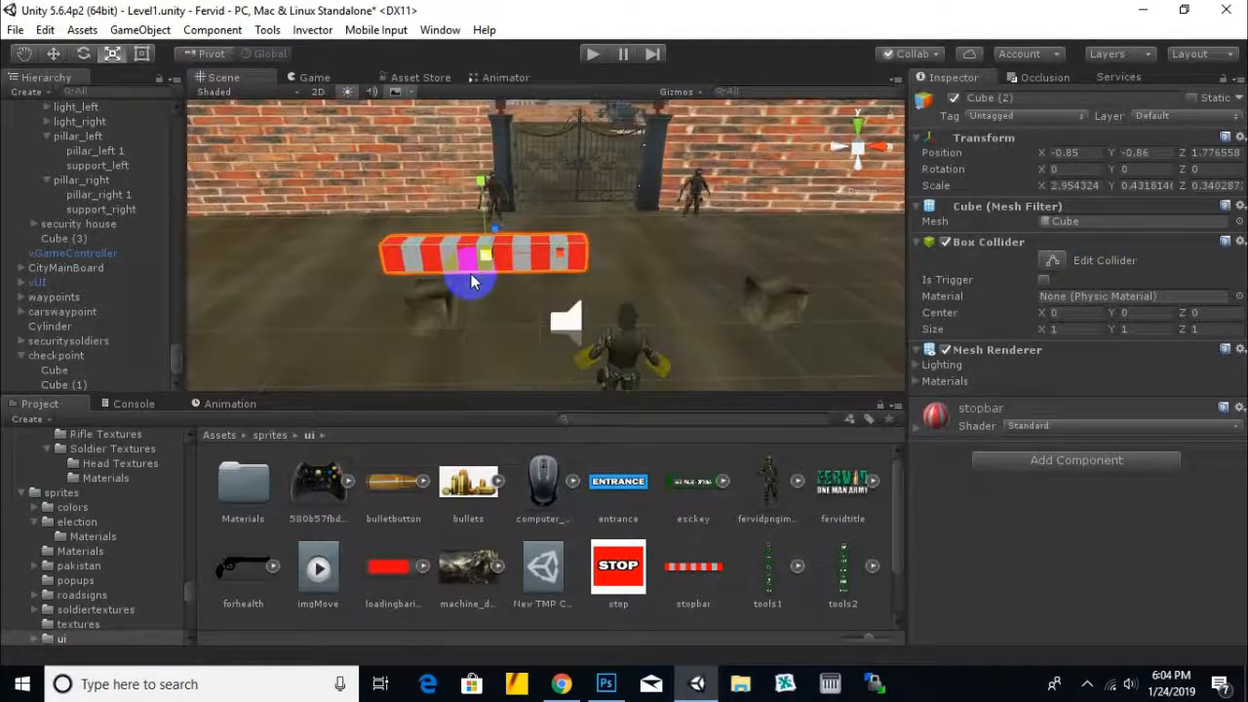
left_click_drag(397, 246, 397, 259)
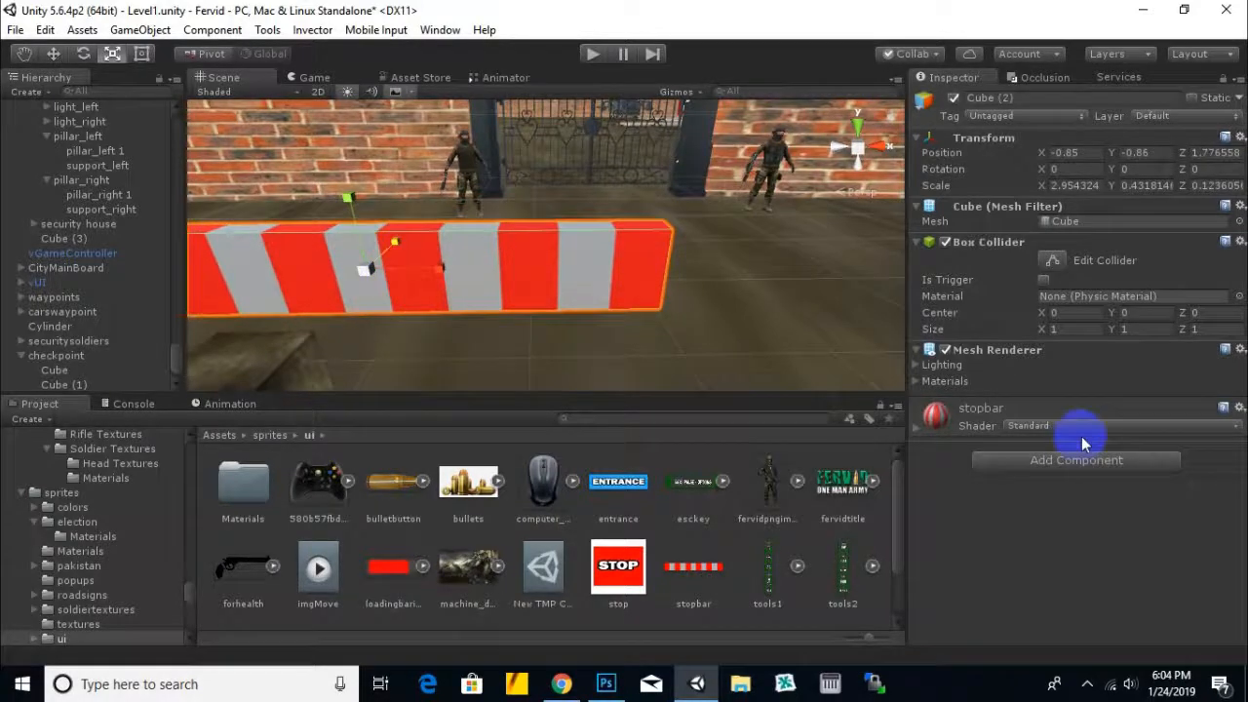
Step: Set the shader of the striped bar's stopbar material to Nature/SpeedTree
left_click(1080, 426)
mouse_move(1052, 321)
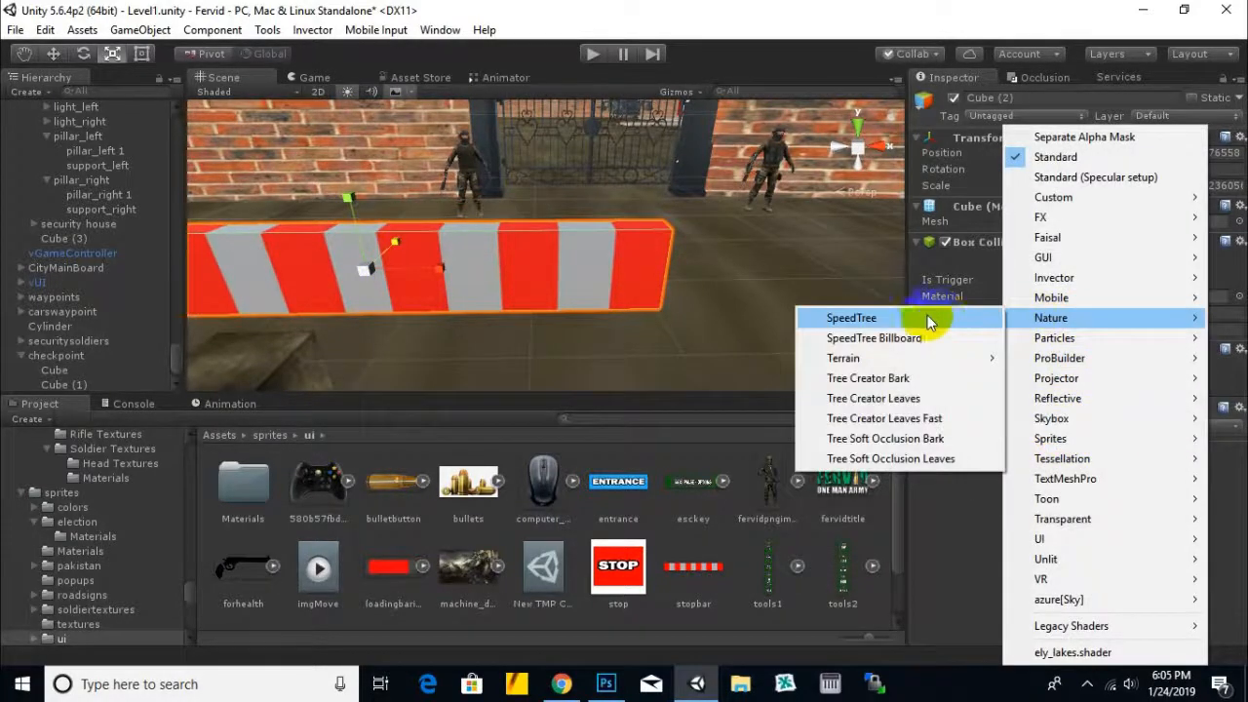
left_click(920, 320)
scroll(614, 345, "down", 3)
middle_click_drag(593, 334, 625, 331)
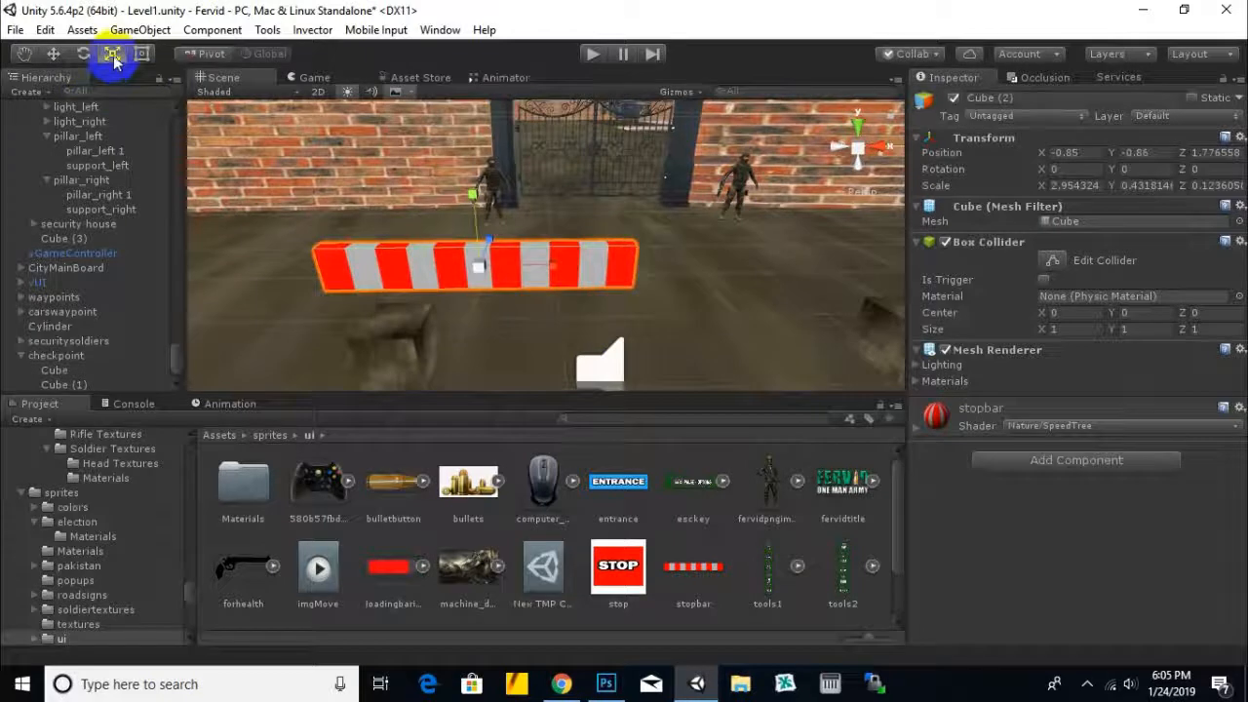
Step: Lengthen the striped bar to about 8.25 on the X scale and move it down and sideways toward the two supports
left_click_drag(555, 274, 677, 273)
scroll(525, 282, "down", 5)
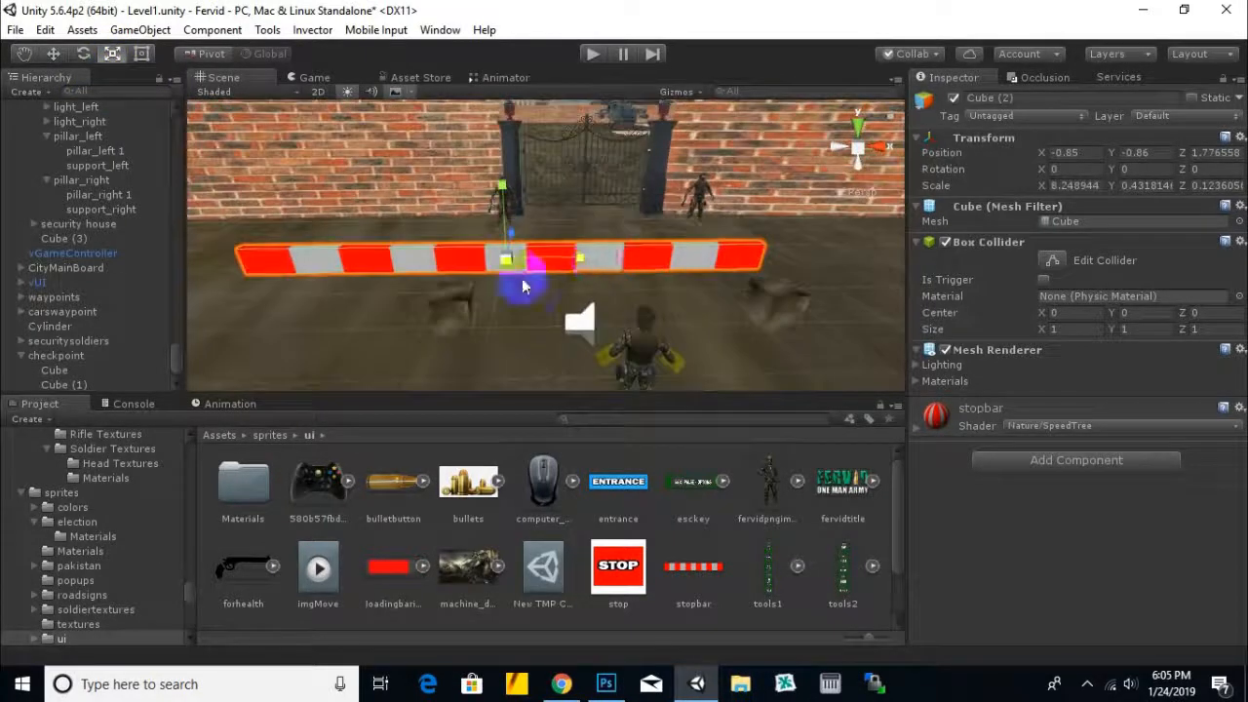
middle_click_drag(521, 283, 580, 286)
left_click(53, 59)
left_click_drag(564, 188, 565, 215)
left_click_drag(632, 284, 663, 290)
middle_click_drag(663, 291, 524, 208)
Step: Shorten the striped bar to about 6.28 on the X scale so it spans both supports at X 0.67, Y -1.33
left_click(113, 53)
left_click_drag(584, 244, 655, 260)
left_click(53, 53)
middle_click_drag(651, 269, 636, 242)
scroll(572, 266, "up", 1)
left_click(703, 305)
scroll(586, 264, "up", 1)
left_click(637, 243)
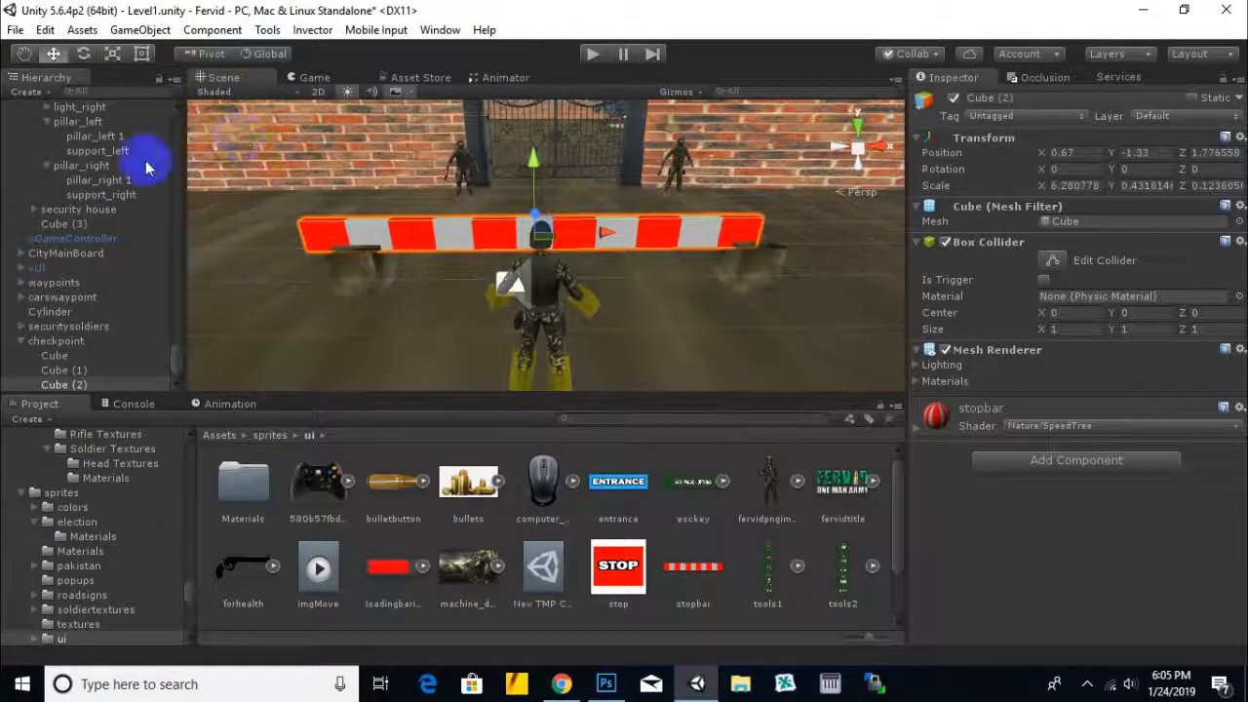
Step: Create a new cylinder in the scene and apply the stop texture to it
left_click(43, 92)
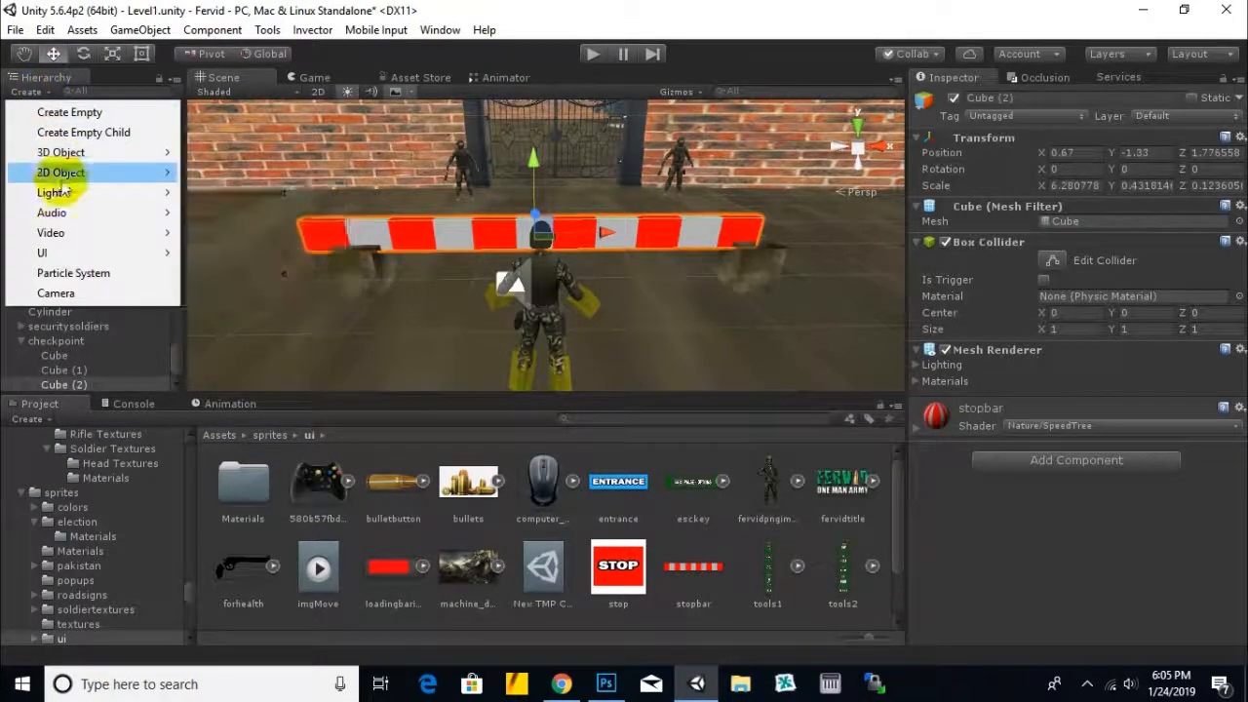
mouse_move(146, 152)
left_click(243, 214)
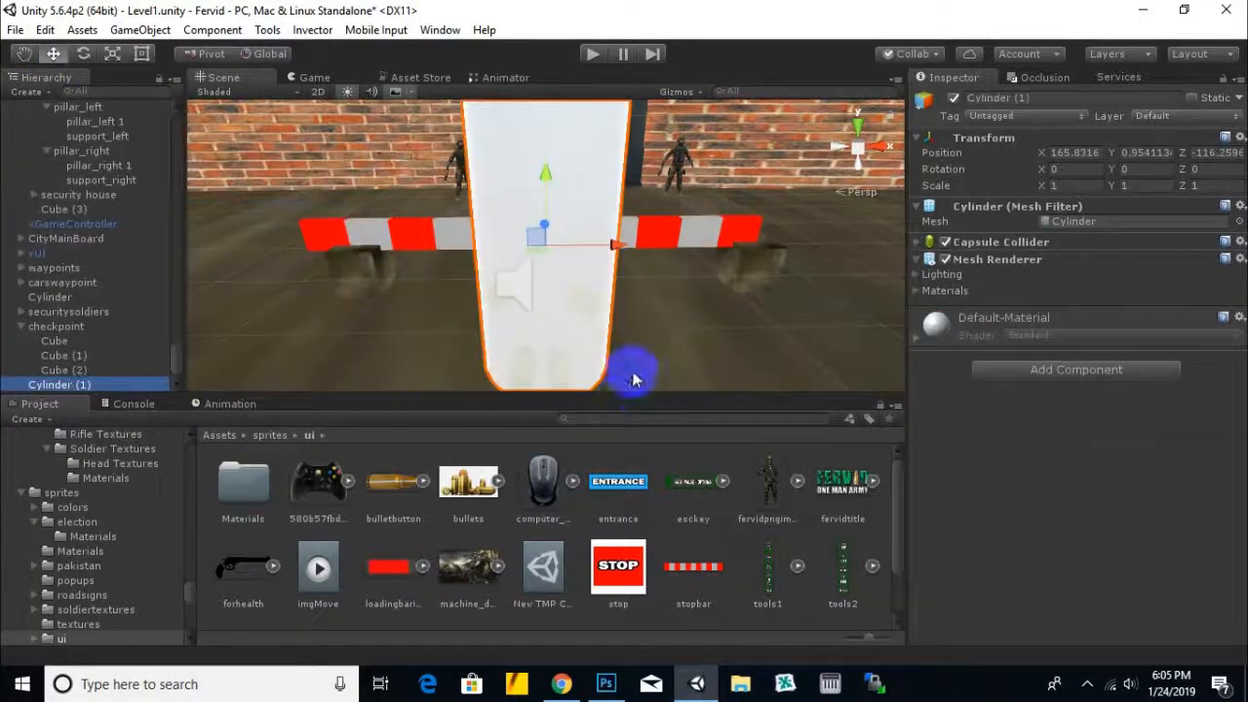
scroll(635, 371, "down", 3)
left_click(629, 582)
left_click_drag(629, 582, 563, 281)
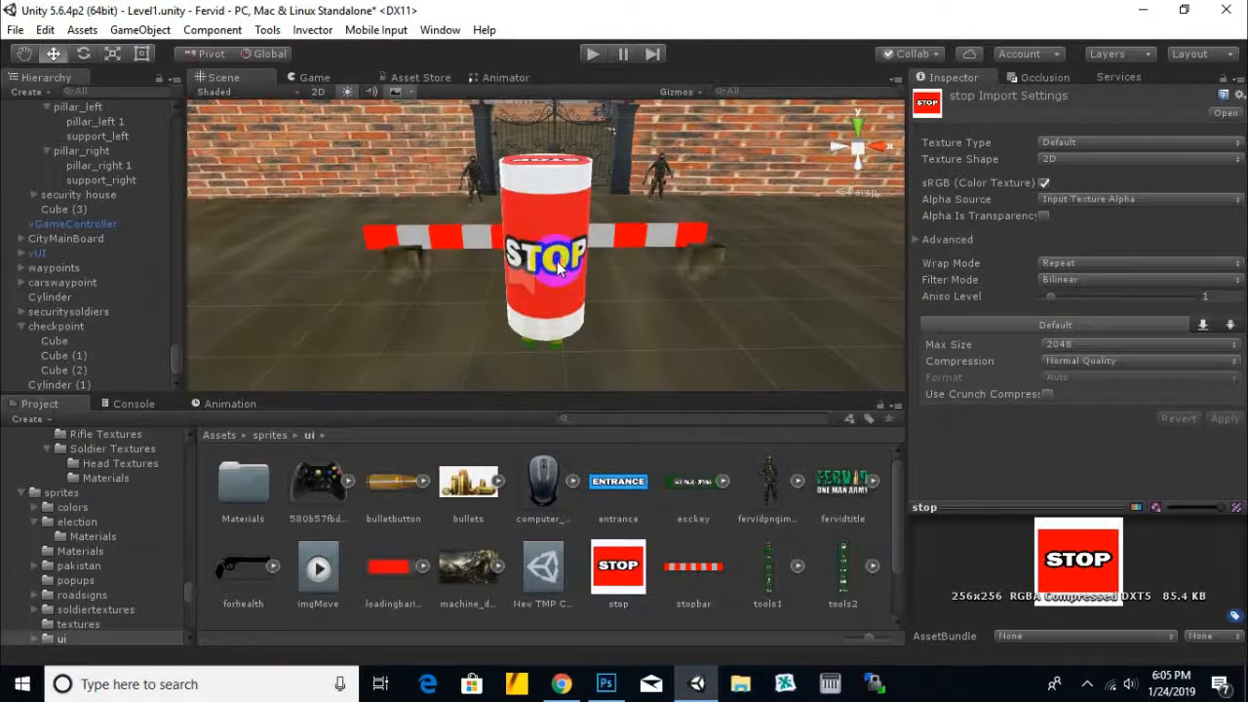
Step: Set the shader of the cylinder's stop material to Nature/SpeedTree
left_click(559, 271)
left_click(1062, 336)
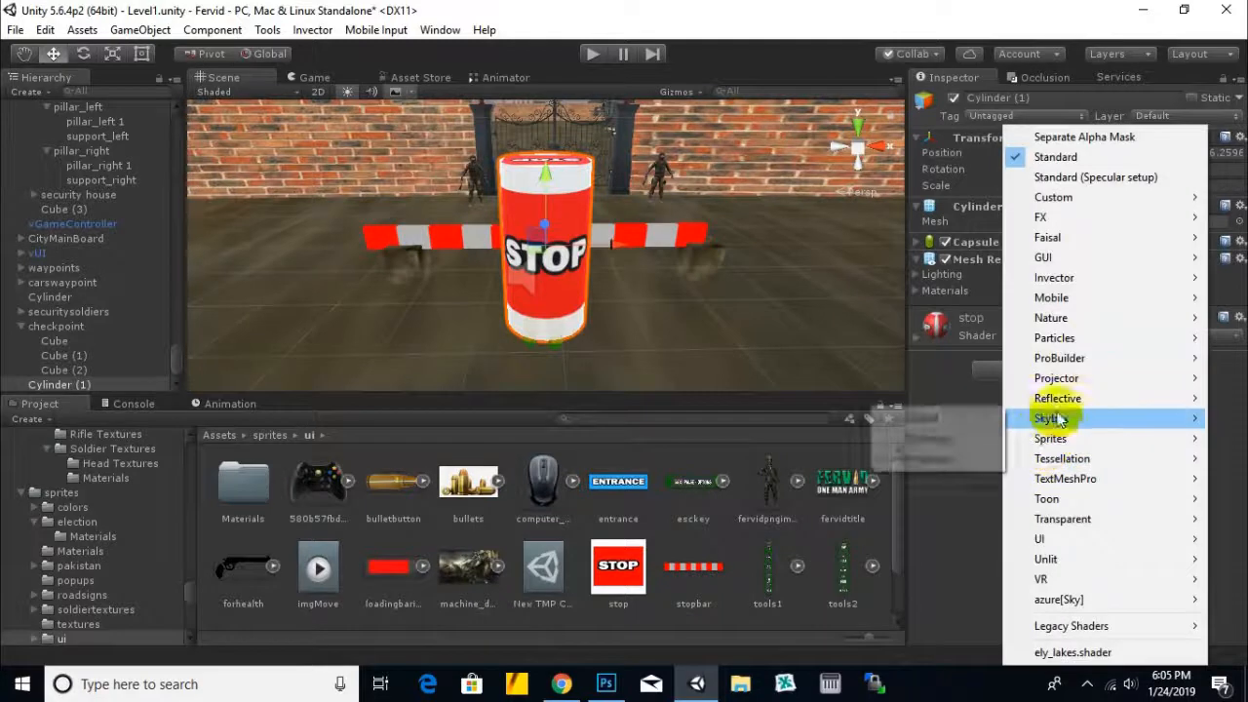
mouse_move(1051, 318)
left_click(974, 323)
Step: Flatten the cylinder to about 0.046 on the Y scale and rotate the disc upright so STOP reads correctly from the front
left_click(112, 53)
left_click_drag(551, 185, 560, 232)
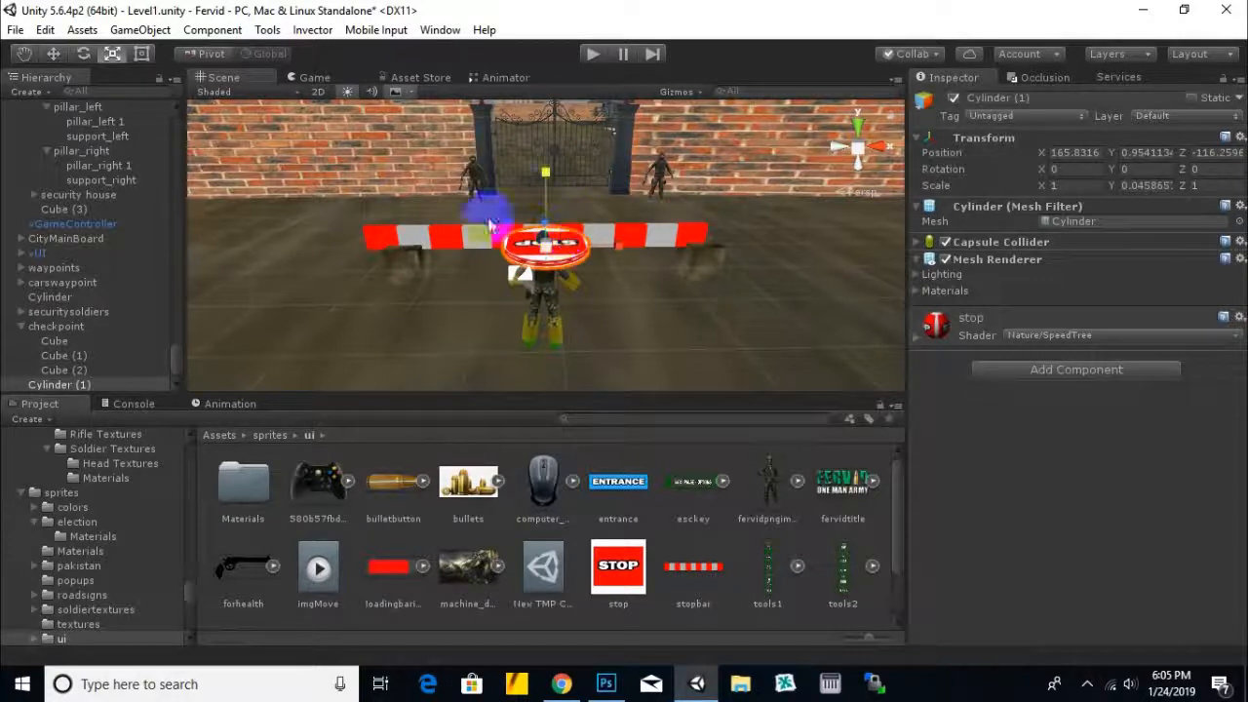
left_click(83, 54)
left_click_drag(562, 283, 80, 272)
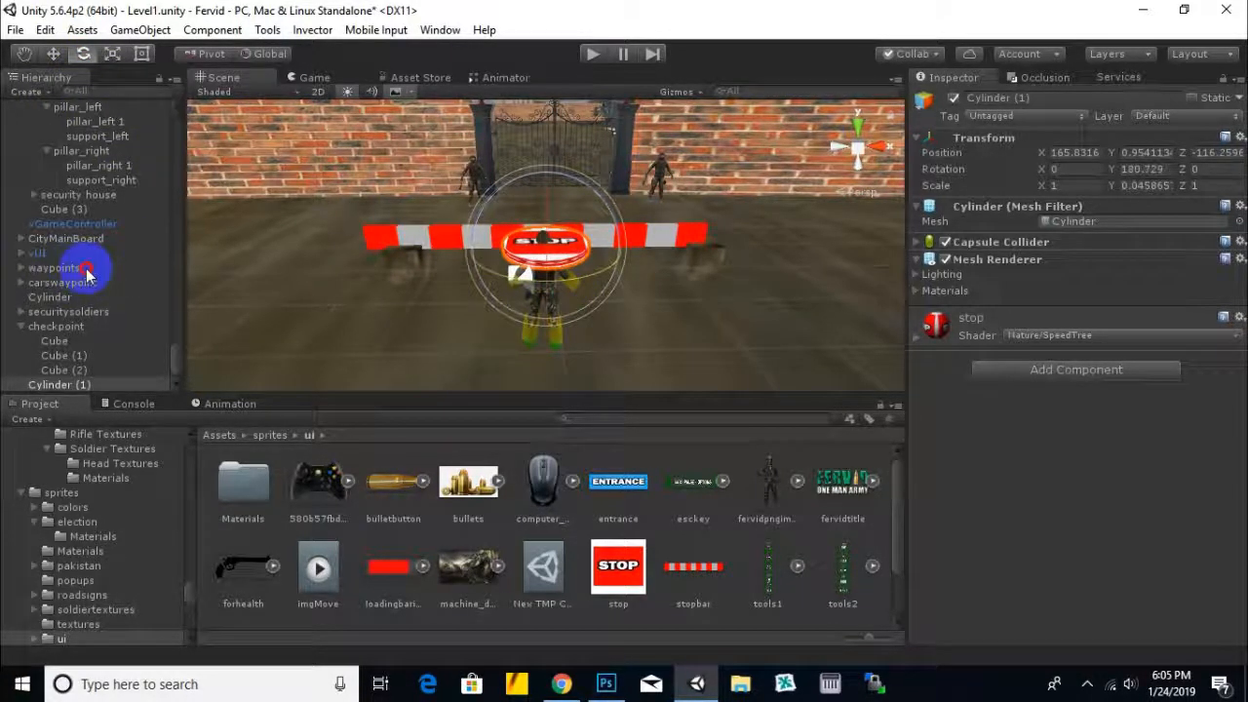
left_click_drag(539, 202, 553, 308)
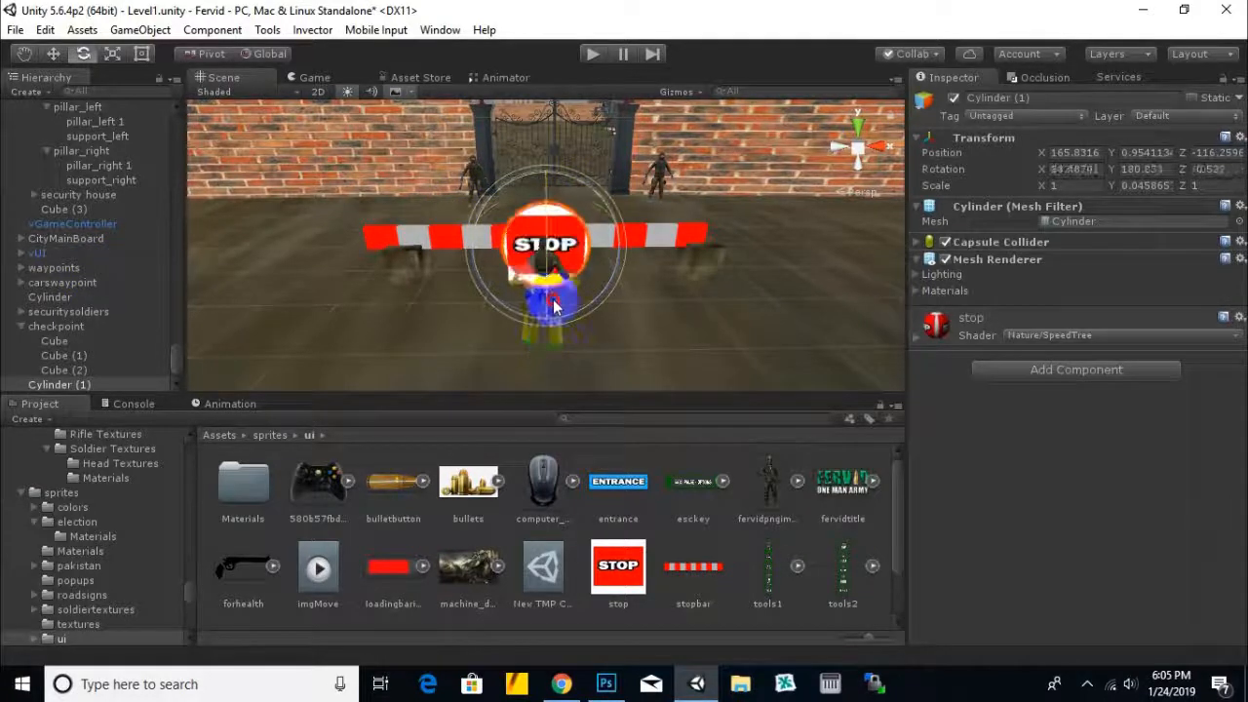
Step: Move the STOP disc beside the striped bar, to about X 166.54, Y 0.83, Z -114.52
left_click(53, 53)
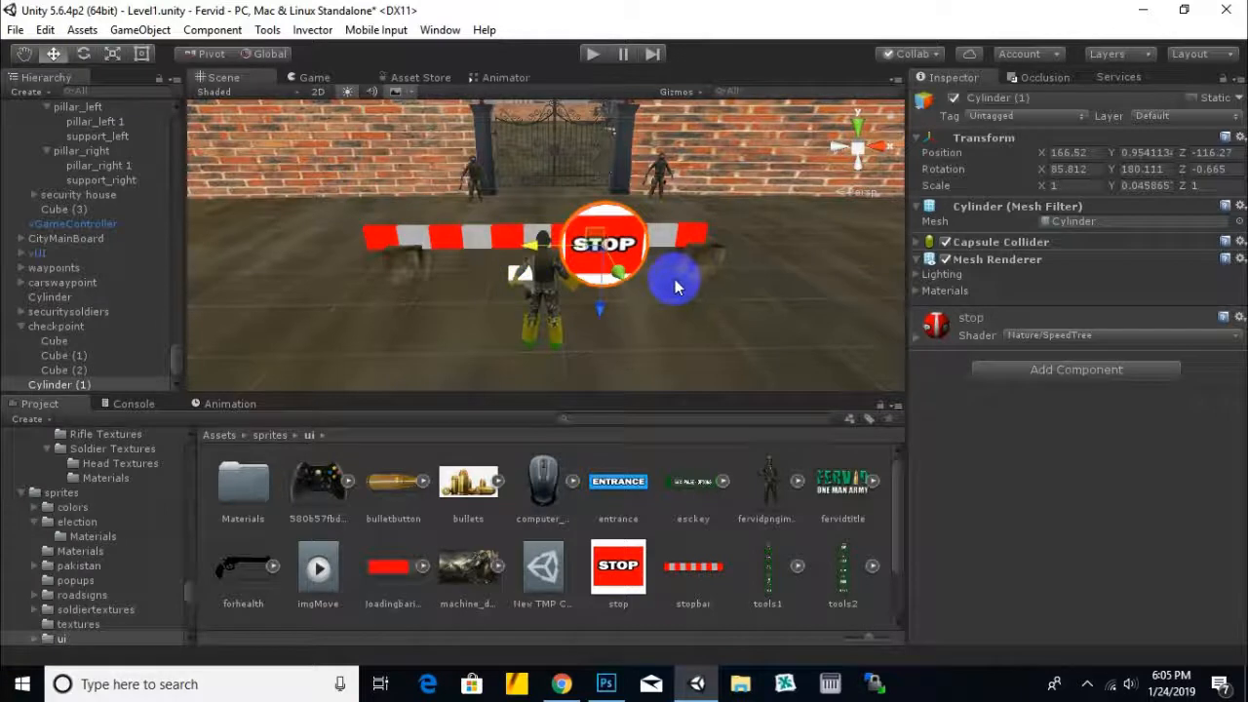
left_click_drag(669, 277, 463, 314, "alt")
scroll(575, 308, "up", 2)
left_click_drag(580, 306, 657, 249)
scroll(691, 243, "up", 4)
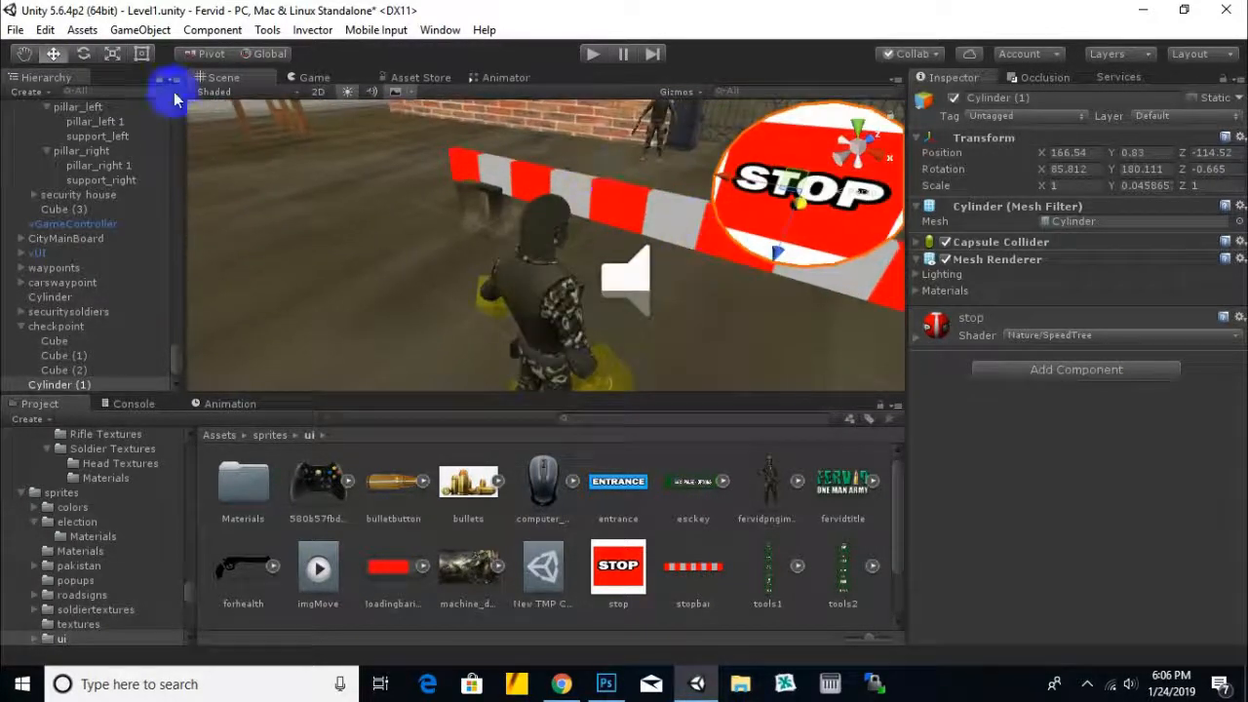
Step: Try shrinking the STOP disc to about 0.78 and lowering it onto the bar at Y 0.40, and delete it from the scene
left_click(112, 53)
left_click_drag(805, 198, 791, 206)
middle_click_drag(776, 203, 518, 162)
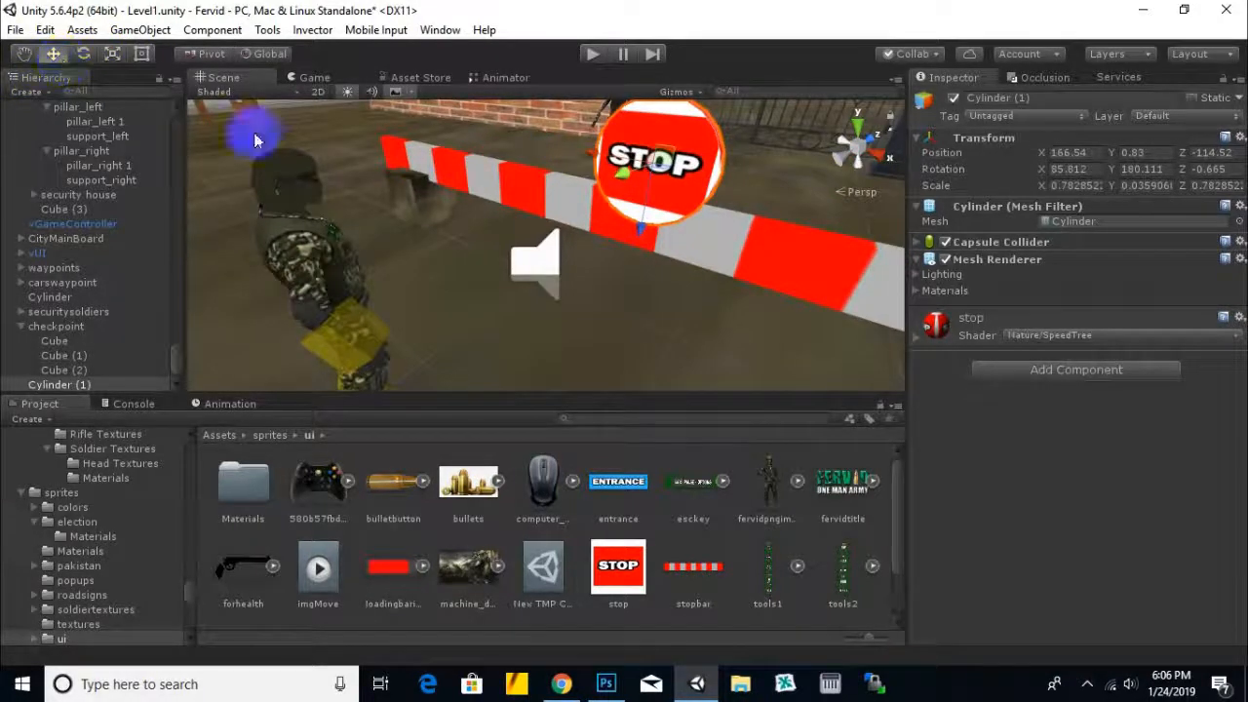
key("w")
mouse_move(635, 234)
left_mouse_down()
mouse_move(639, 290)
mouse_move(640, 223)
mouse_move(634, 253)
left_mouse_up()
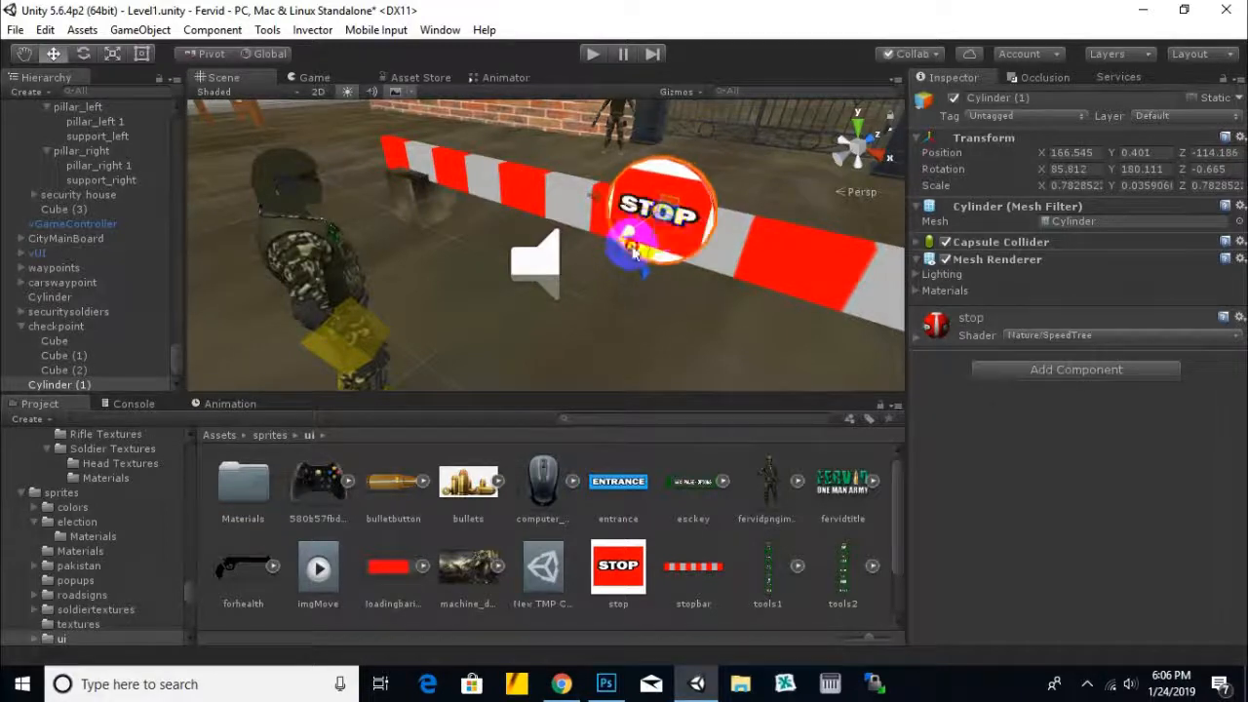
key("Delete")
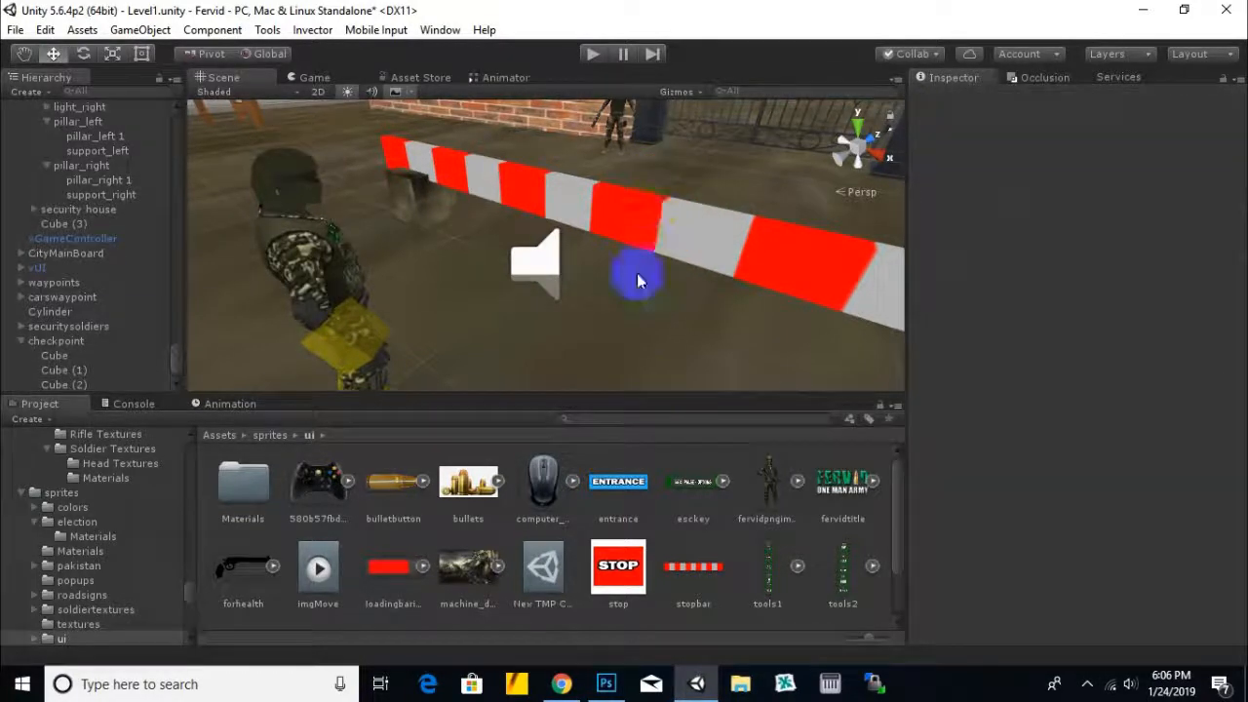
Step: Switch to Photoshop and save the round STOP sign as stoppng in PNG format in the project's ui folder with the default PNG options
left_click(625, 674)
left_click(149, 52)
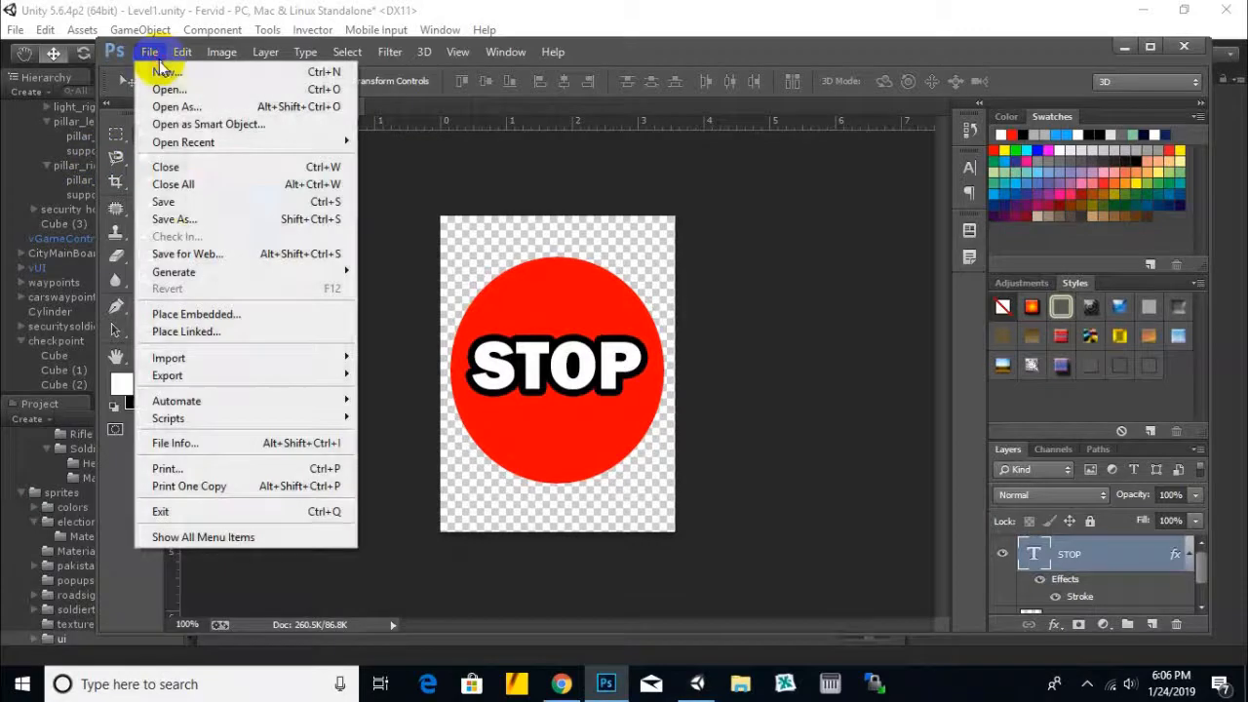
left_click(188, 219)
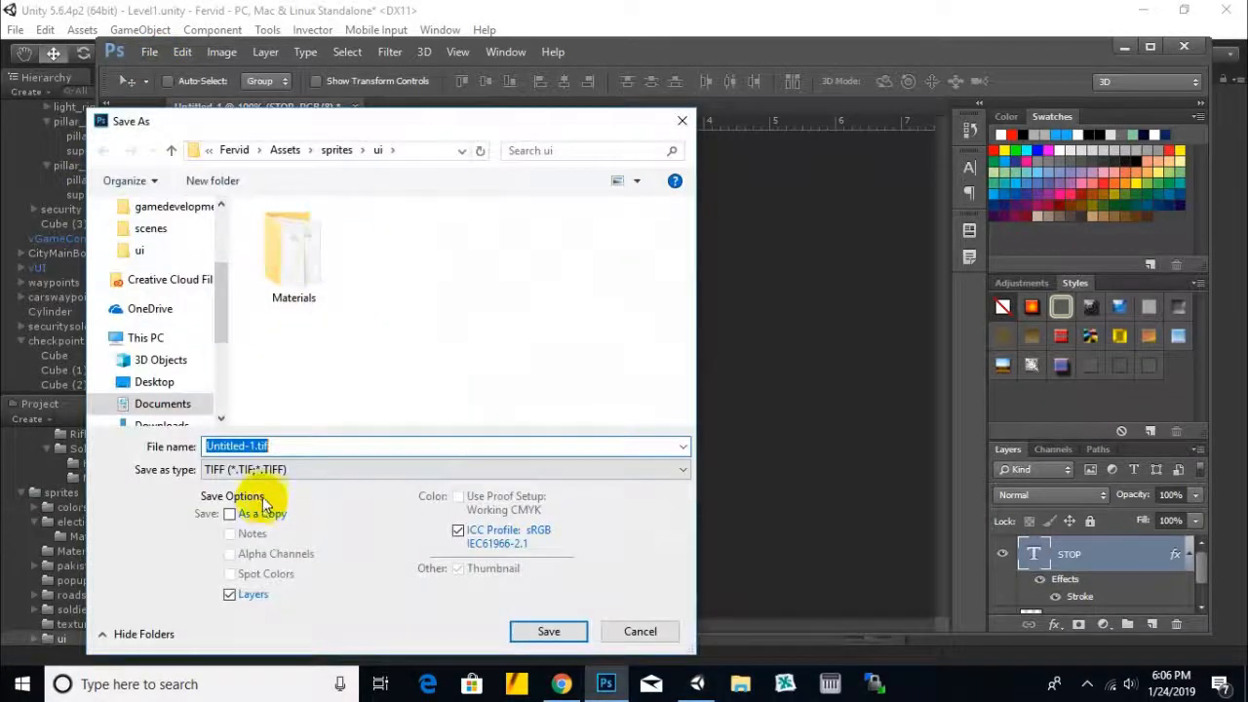
left_click(281, 470)
left_click(419, 396)
scroll(434, 356, "down", 1)
scroll(434, 356, "down", 3)
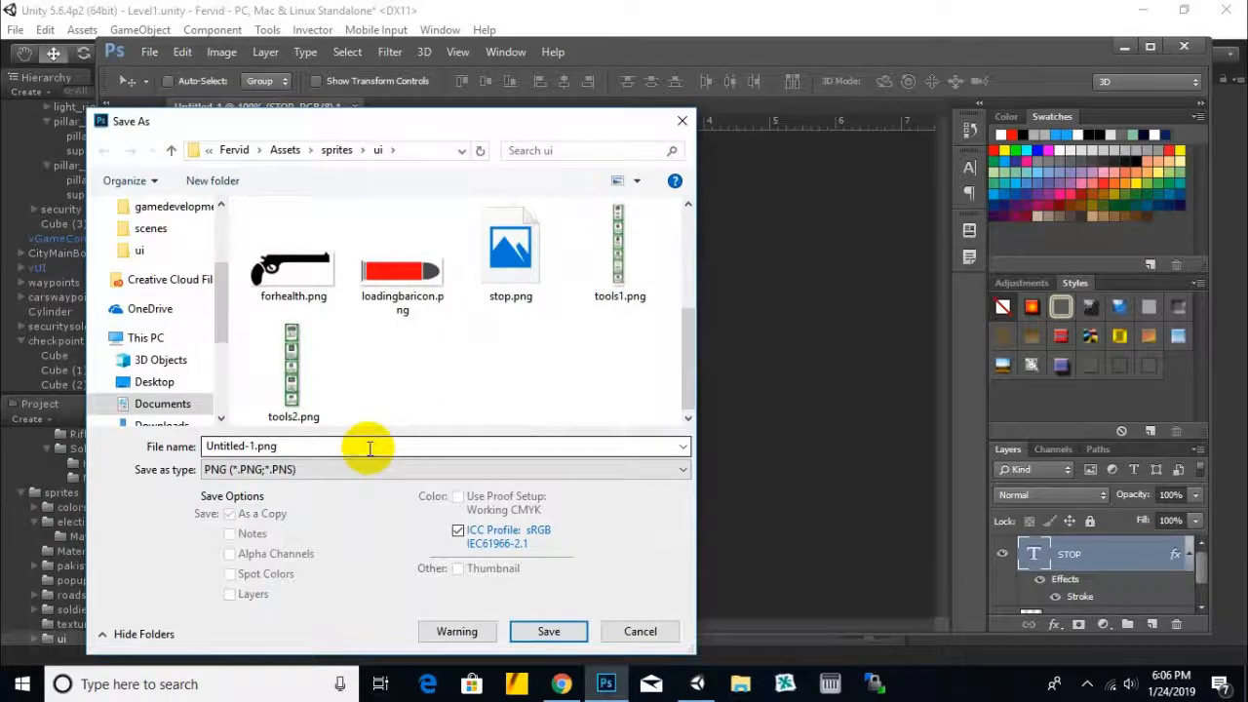
type("stop")
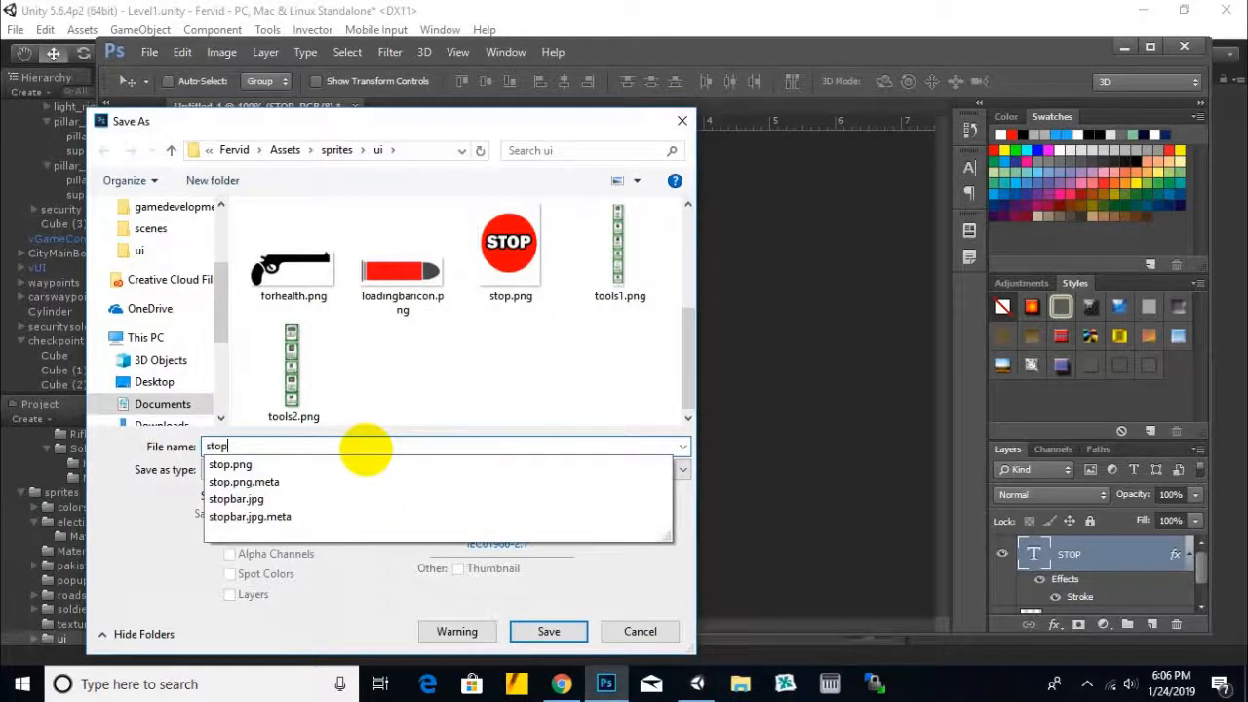
type("png")
key("Return")
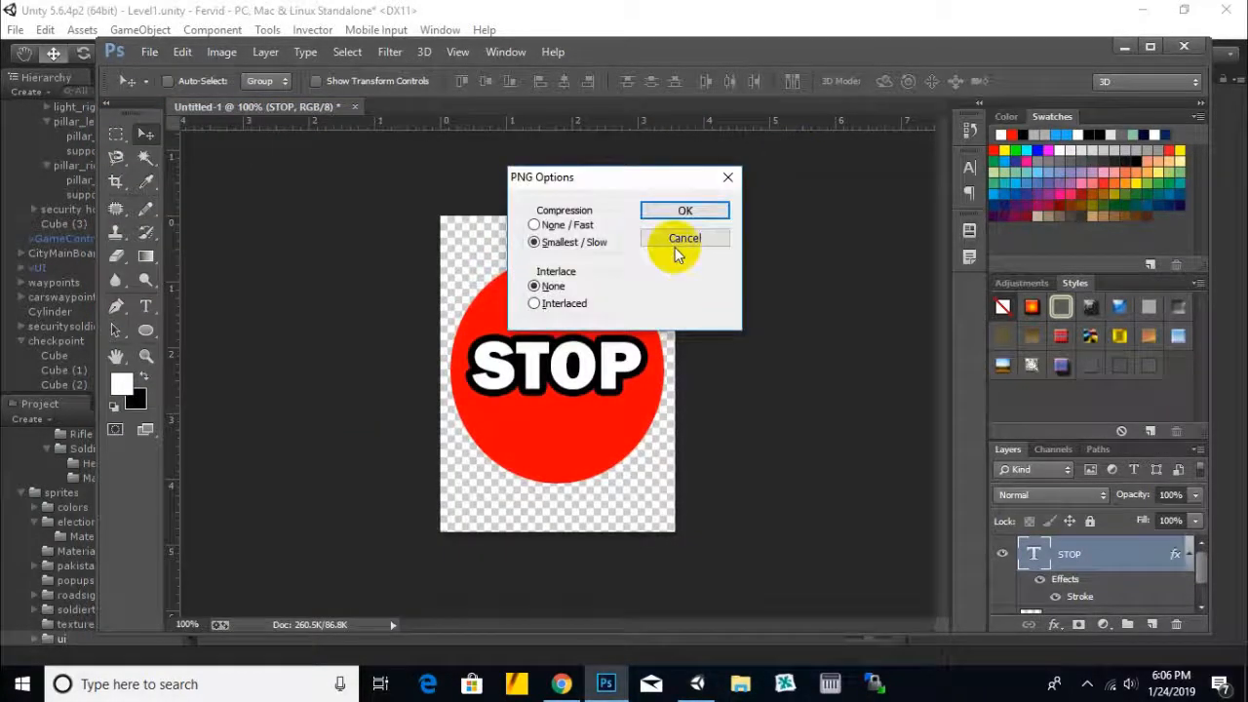
left_click(710, 206)
Step: Return to Unity, create a new cylinder near the bar, and apply the stoppng texture to it
left_click(697, 683)
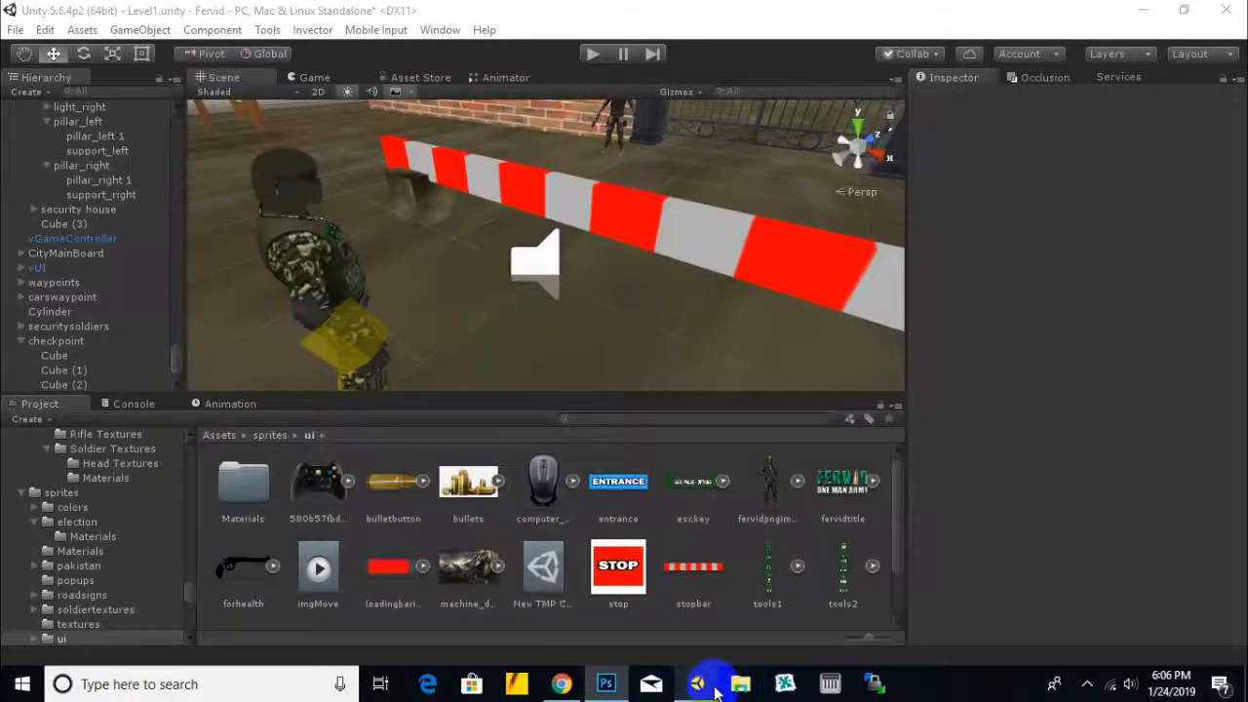
scroll(545, 323, "down", 6)
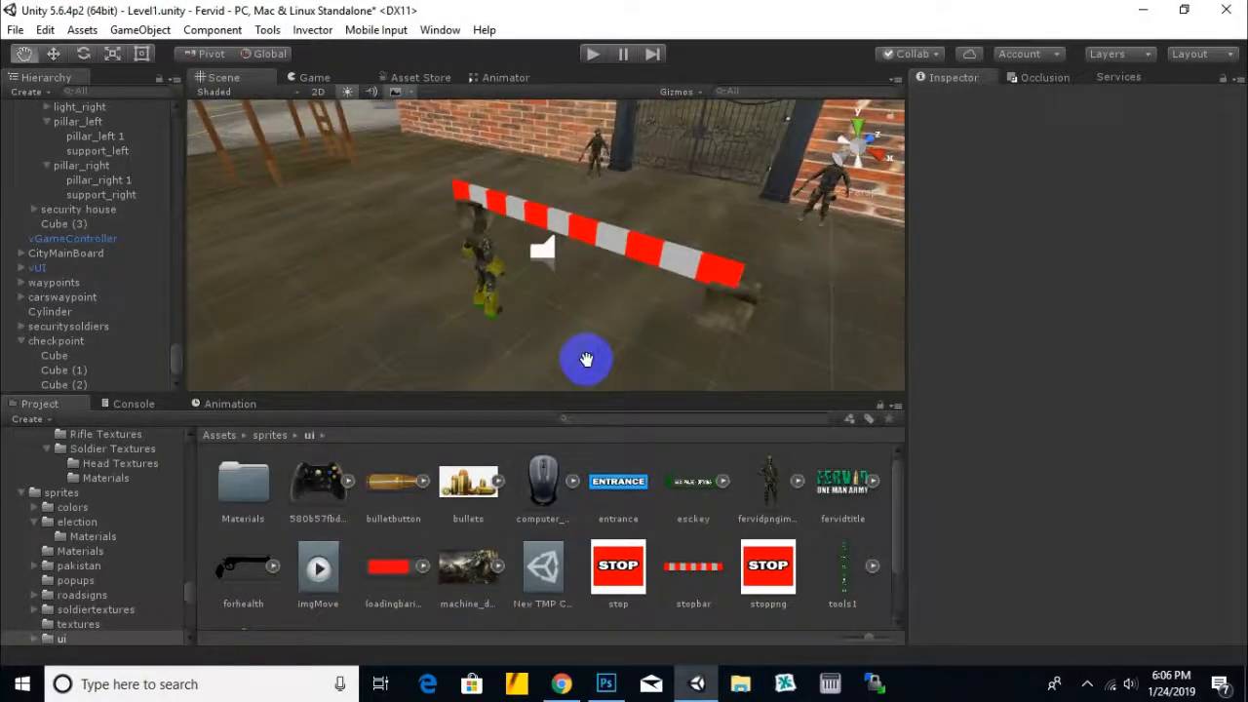
middle_click_drag(585, 359, 600, 331)
left_click(26, 91)
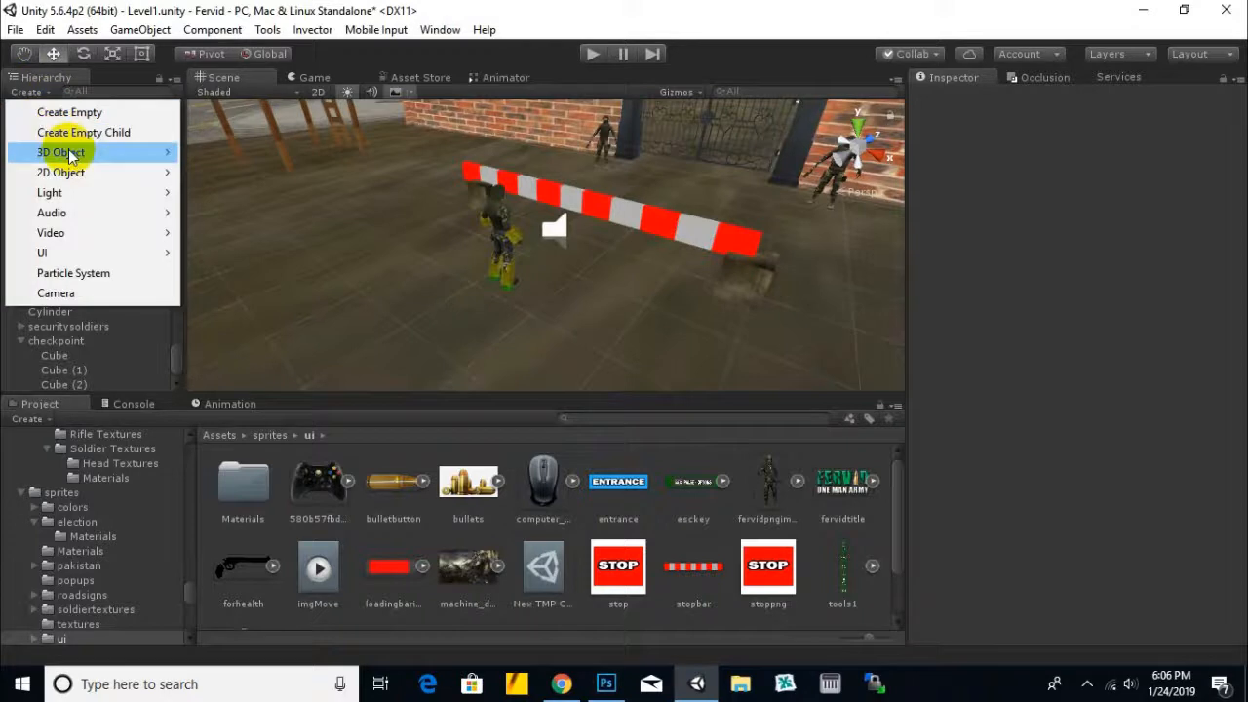
mouse_move(167, 152)
left_click(225, 213)
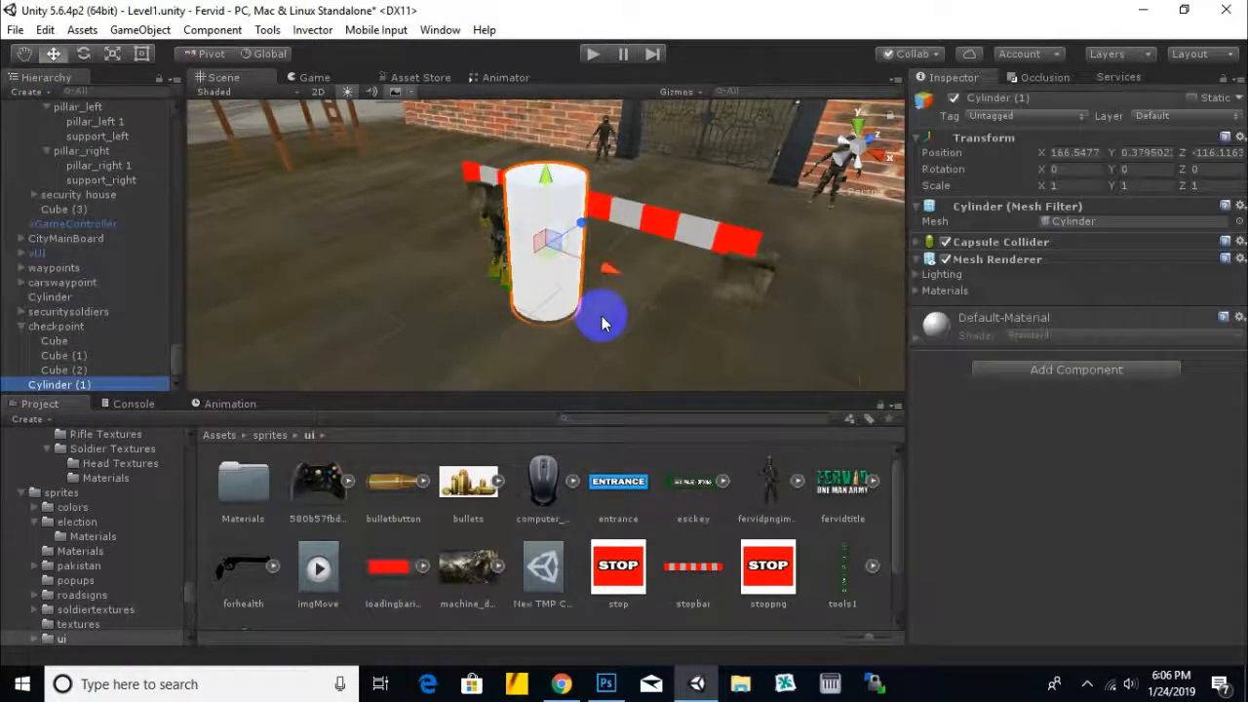
left_click(768, 567)
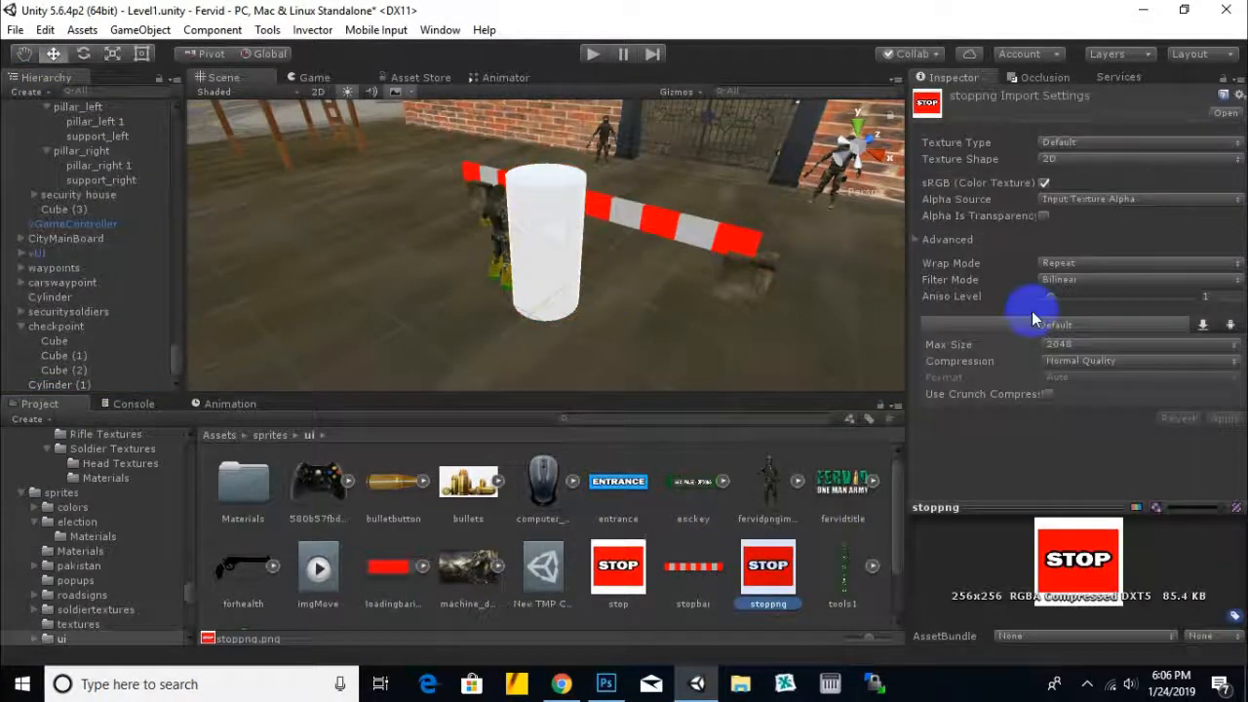
left_click_drag(550, 263, 576, 297)
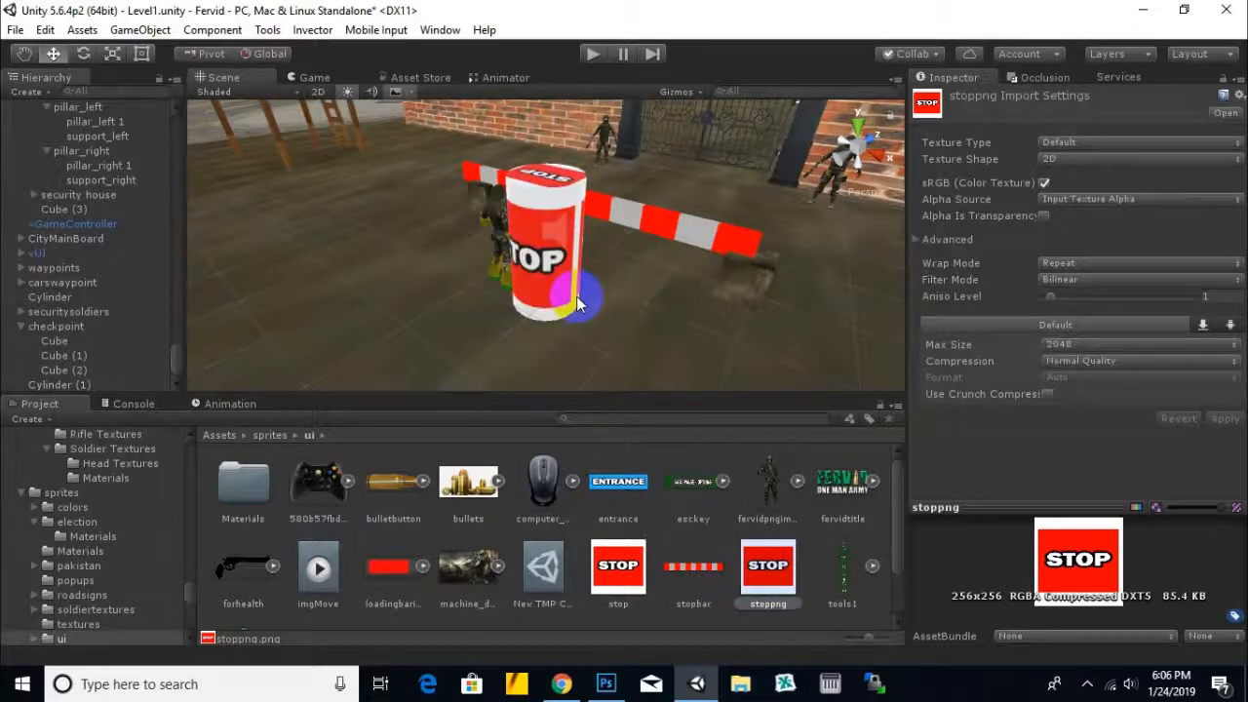
scroll(582, 325, "up", 2)
left_click(576, 240)
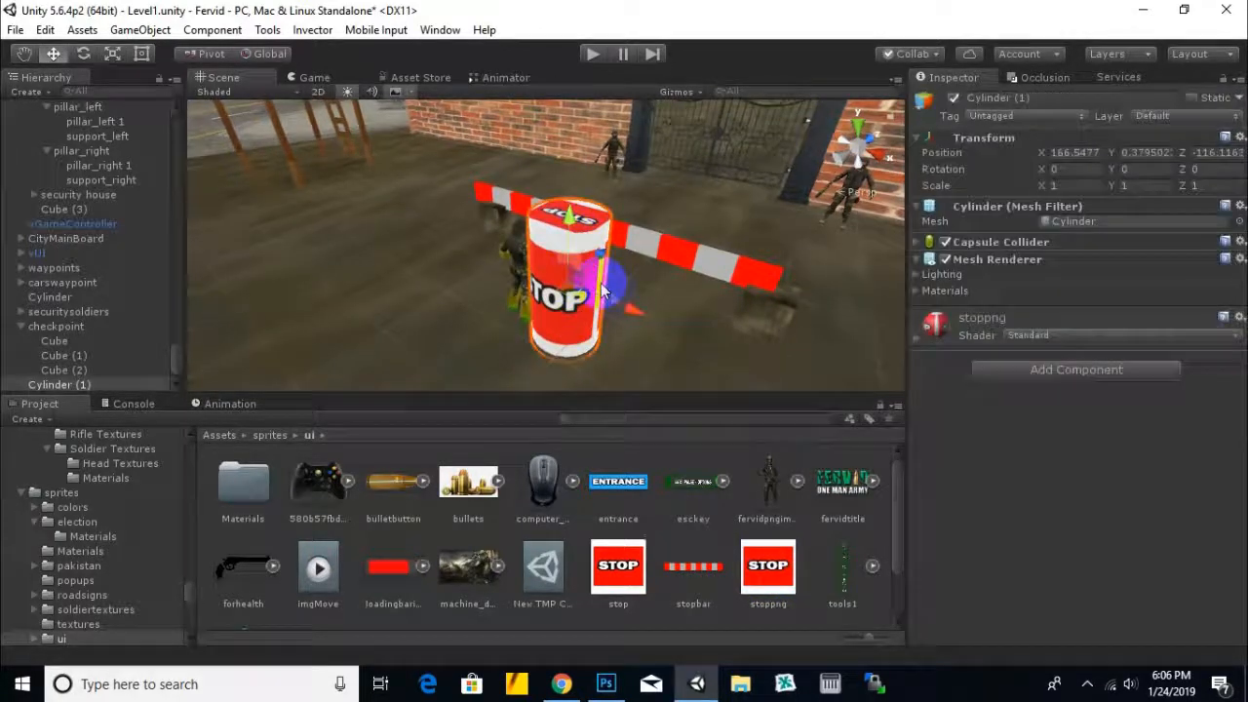
left_click_drag(594, 268, 483, 336, "alt")
Step: Delete the old stop texture from the ui folder
left_click(623, 583)
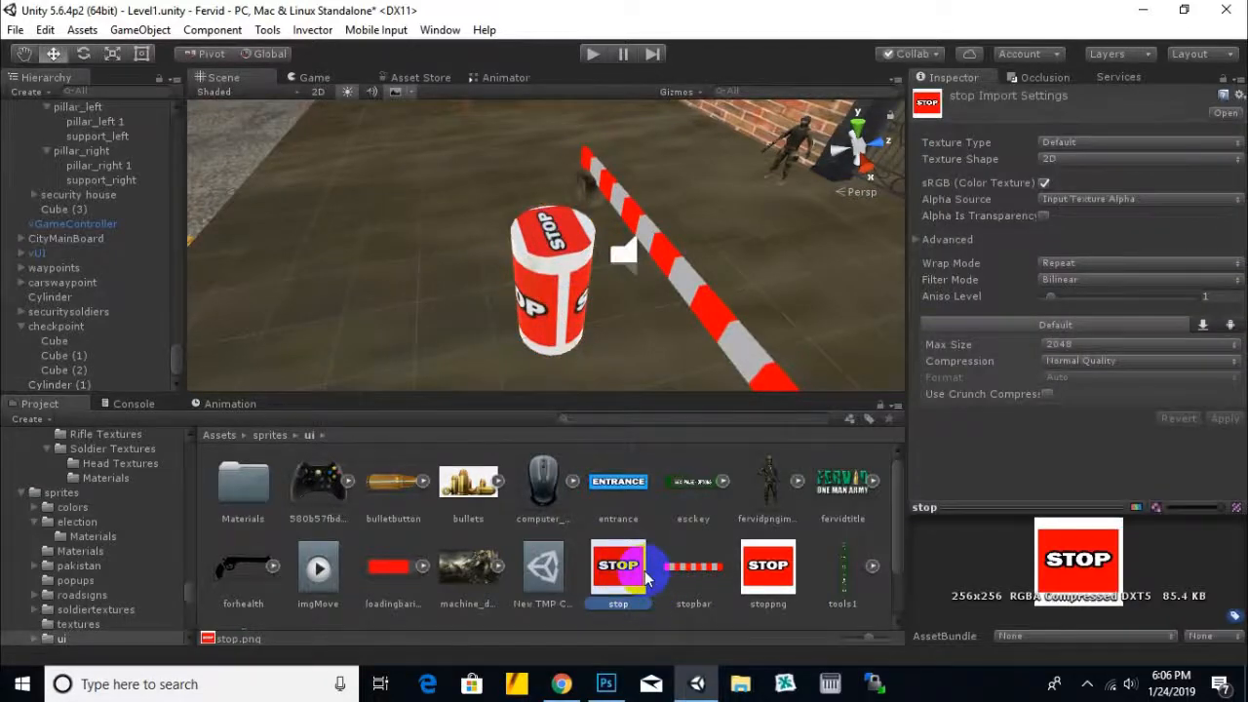
key("Delete")
left_click(694, 384)
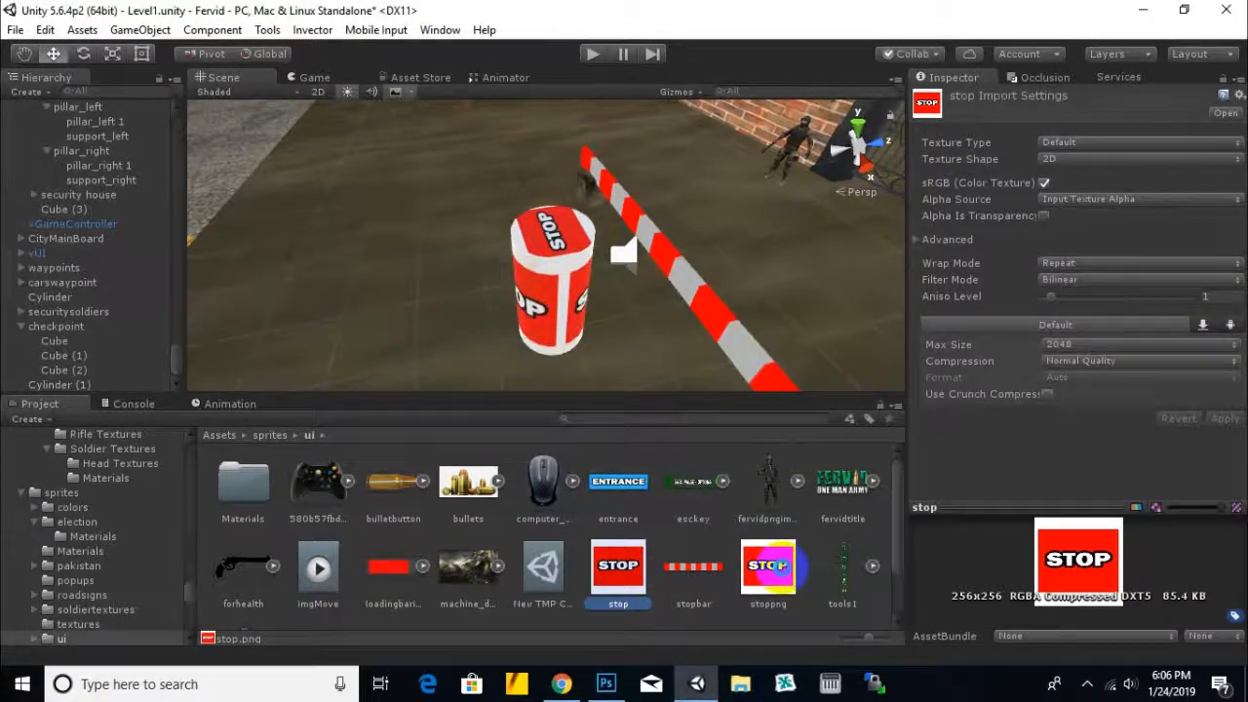
Step: Change the stoppng texture's type to Sprite (2D and UI) and apply the import settings
left_click(693, 570)
left_click(1138, 143)
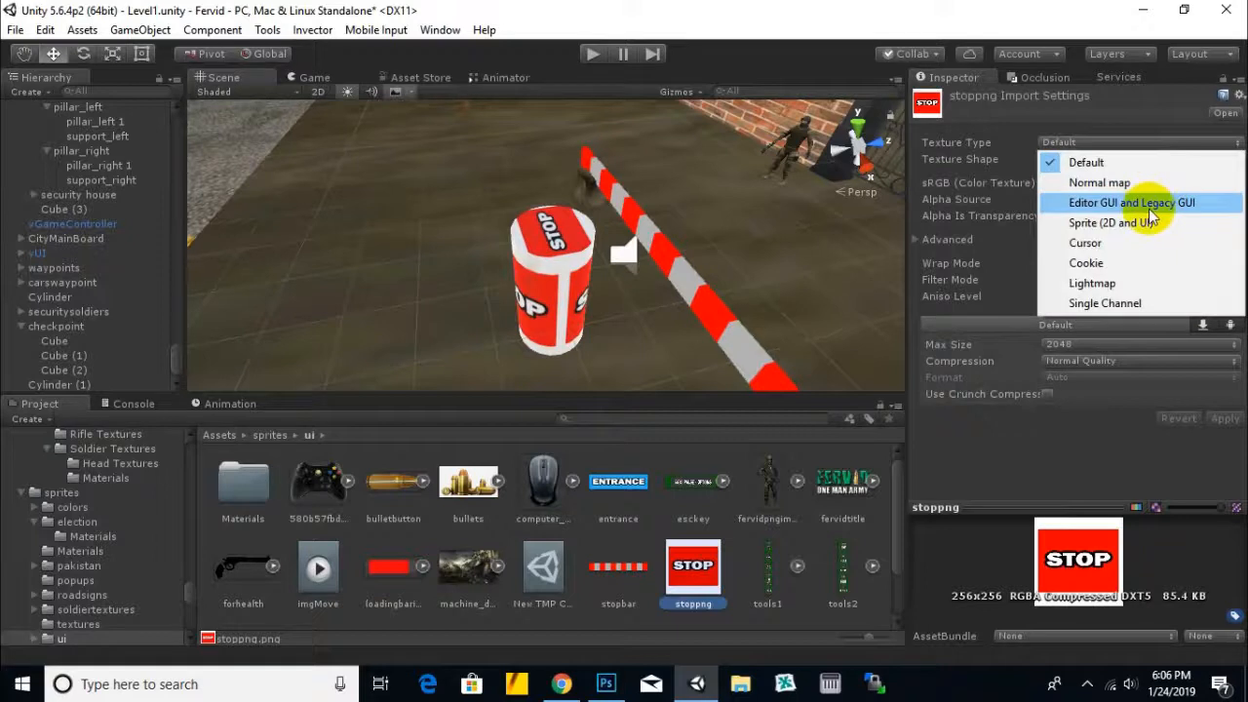
left_click(1111, 222)
left_click(1210, 487)
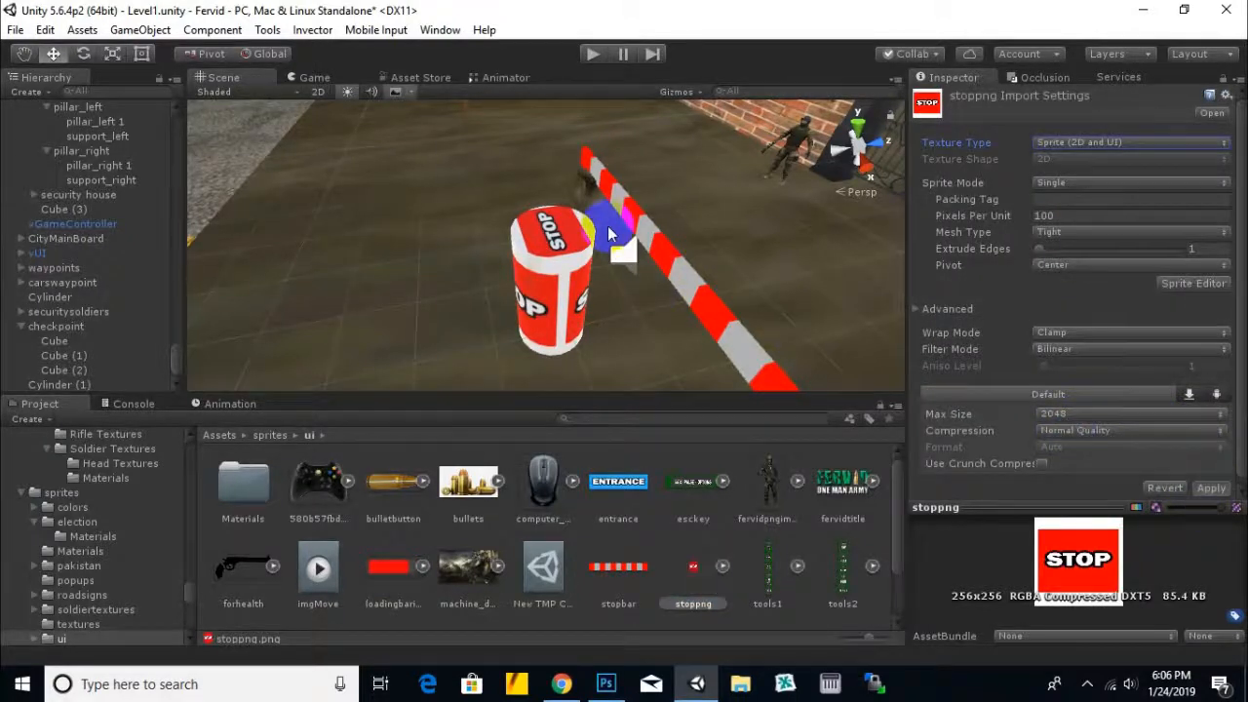
Step: Flatten the STOP cylinder to about 0.05 on the Y scale, and rotate the disc about 172° around Y and tip it upright
left_click(560, 305)
left_click(113, 54)
left_click_drag(550, 226, 563, 278)
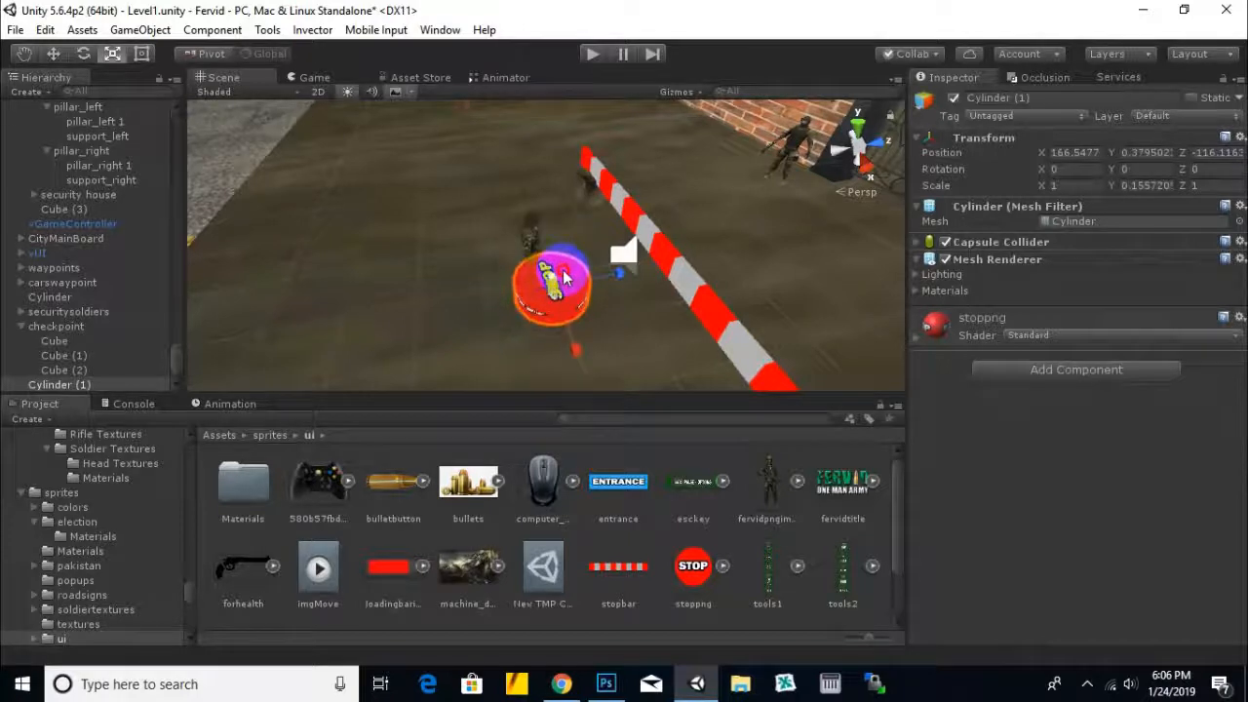
left_click(83, 55)
left_click_drag(577, 351, 122, 282)
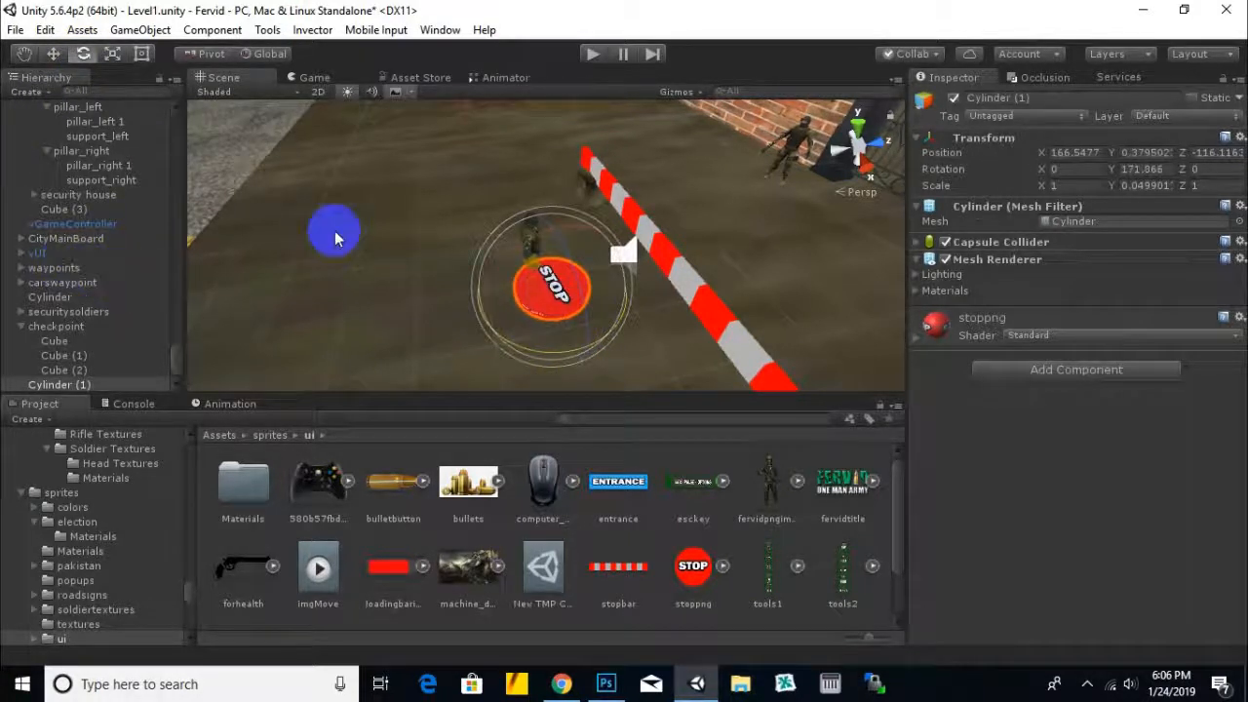
left_click_drag(517, 223, 549, 406)
Step: Set the shader of the STOP disc's stoppng material to Nature/SpeedTree
left_click(1053, 334)
mouse_move(1053, 324)
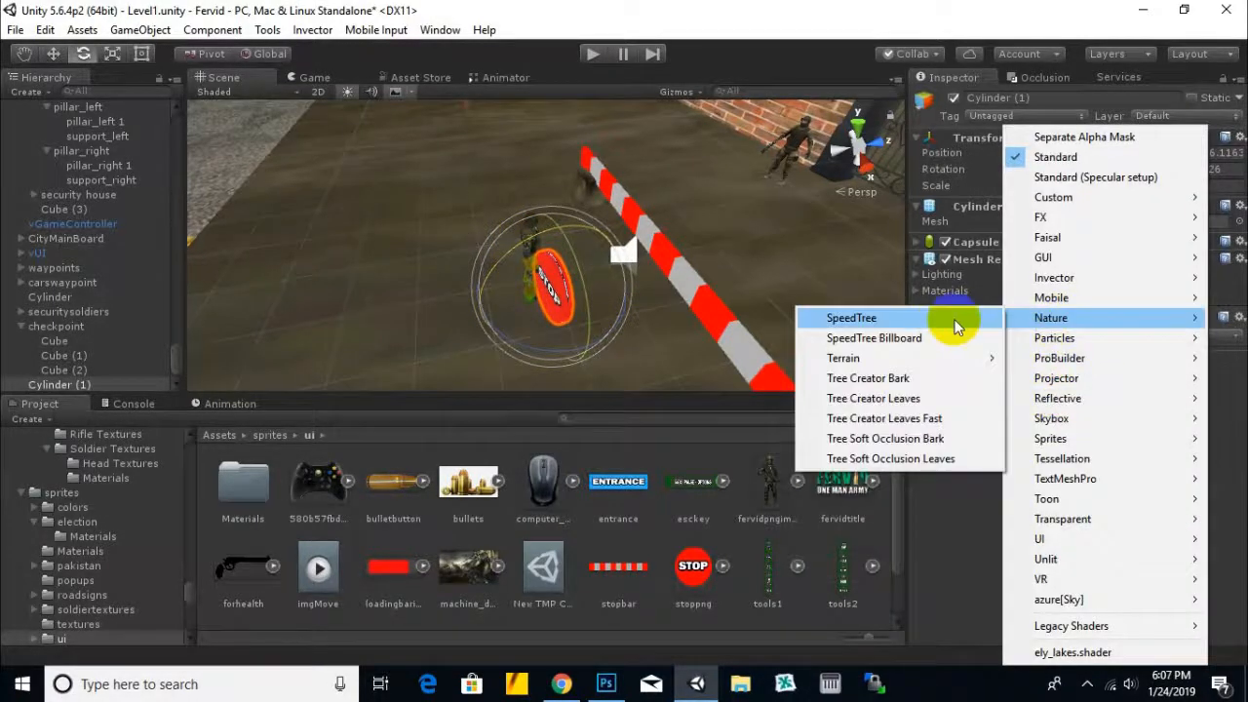
left_click(851, 318)
Step: Position the STOP disc on the striped bar at about X 166.25, Y 0.23, Z -114.29 and level its lettering at about -11° Z rotation
left_click(54, 54)
left_click_drag(485, 309, 606, 312)
left_click_drag(657, 346, 926, 283, "alt")
scroll(500, 254, "up", 6)
left_click(83, 54)
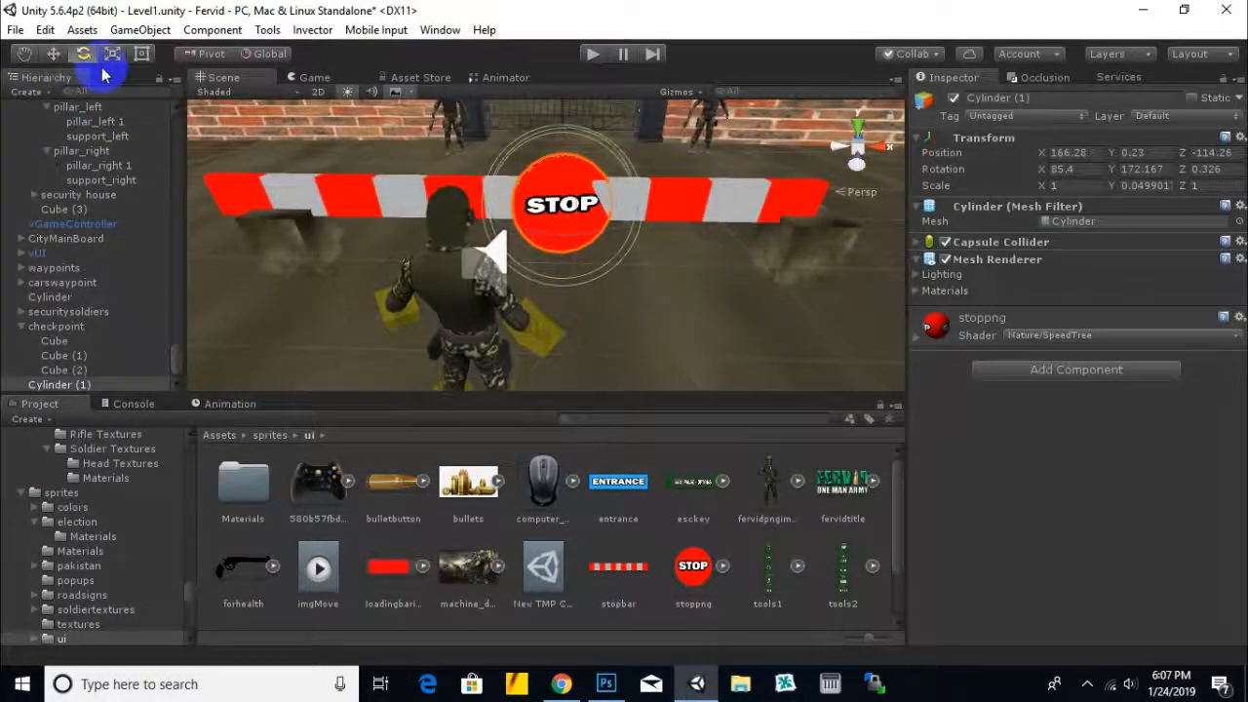
left_click_drag(578, 240, 496, 205)
left_click(52, 54)
left_click_drag(694, 248, 412, 336, "alt")
left_click_drag(689, 274, 631, 270, "alt")
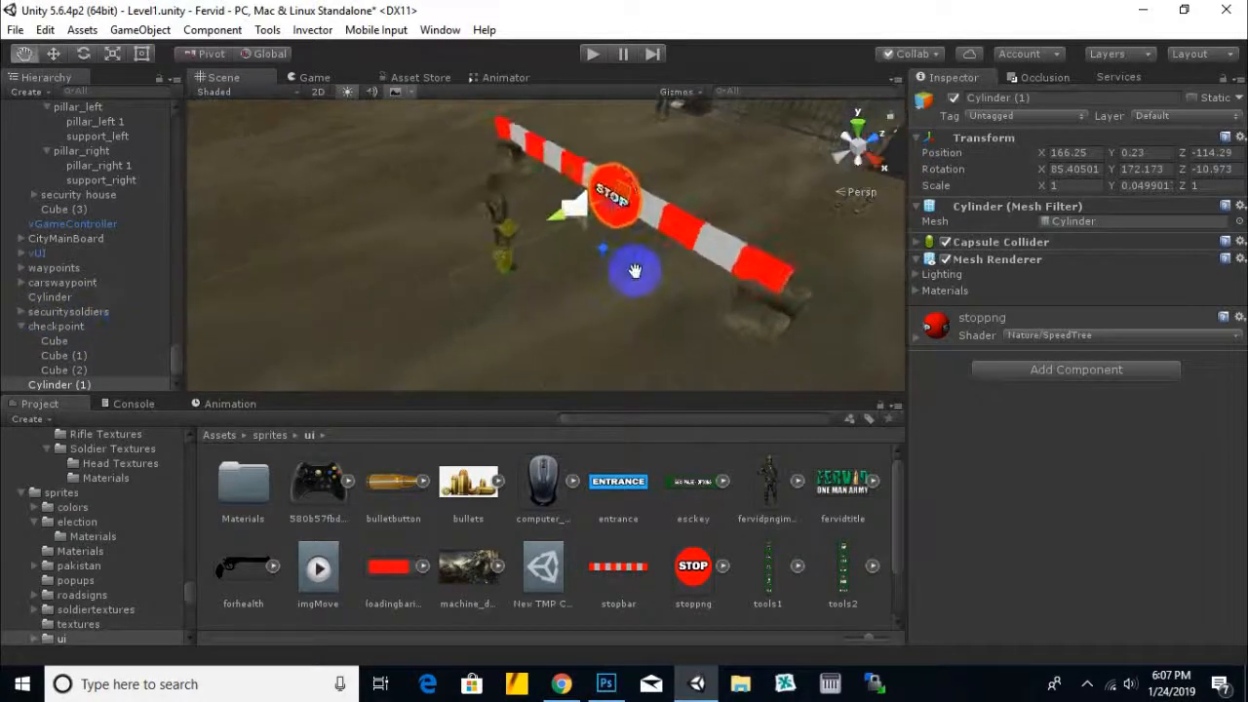
Step: Make the STOP disc a child of the checkpoint object and move the whole checkpoint toward the gate to about Z -113.27
left_click_drag(61, 387, 71, 328)
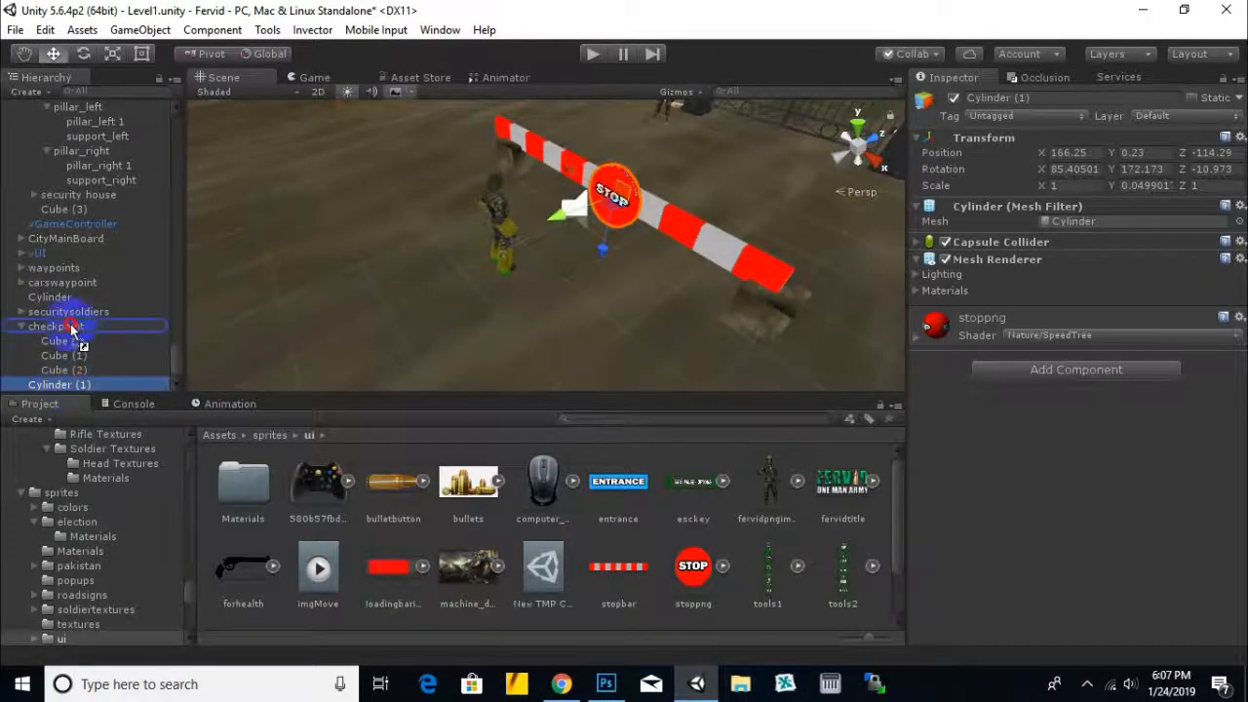
left_click(37, 326)
left_click(20, 327)
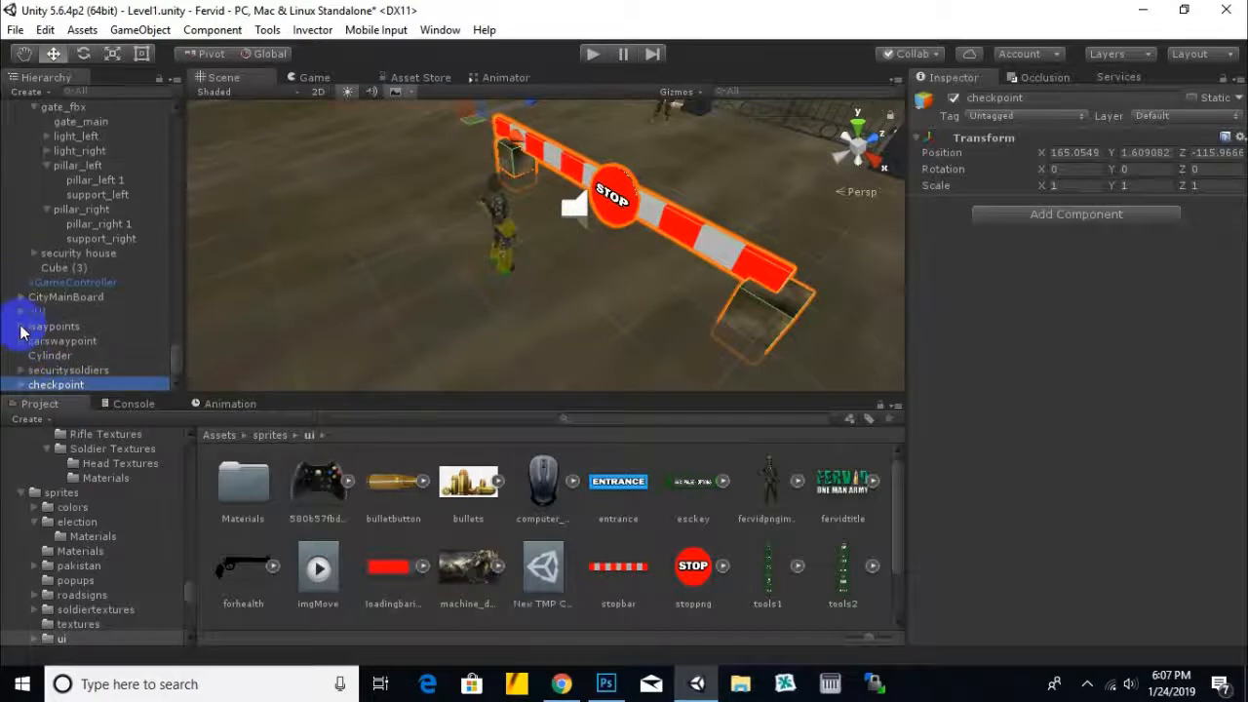
left_click_drag(527, 283, 595, 253, "alt")
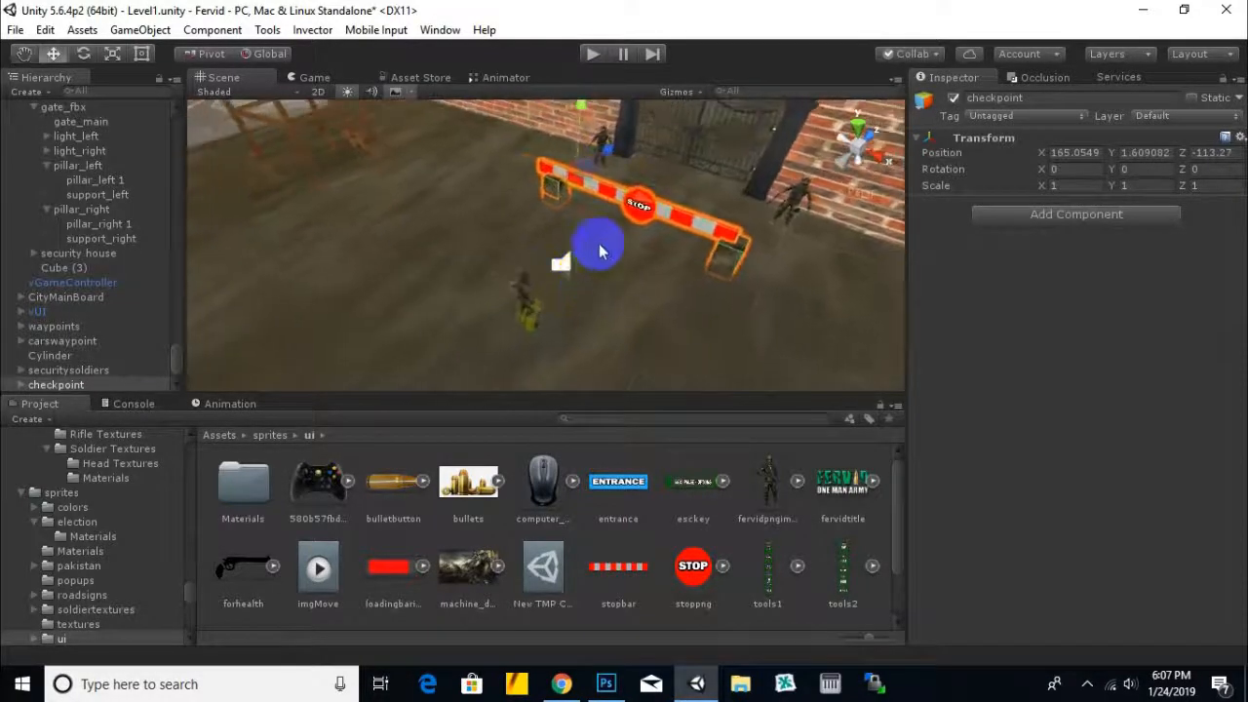
Step: Duplicate the striped bar and move the copy away from the gate to about -1.04 on Z
left_click(700, 227)
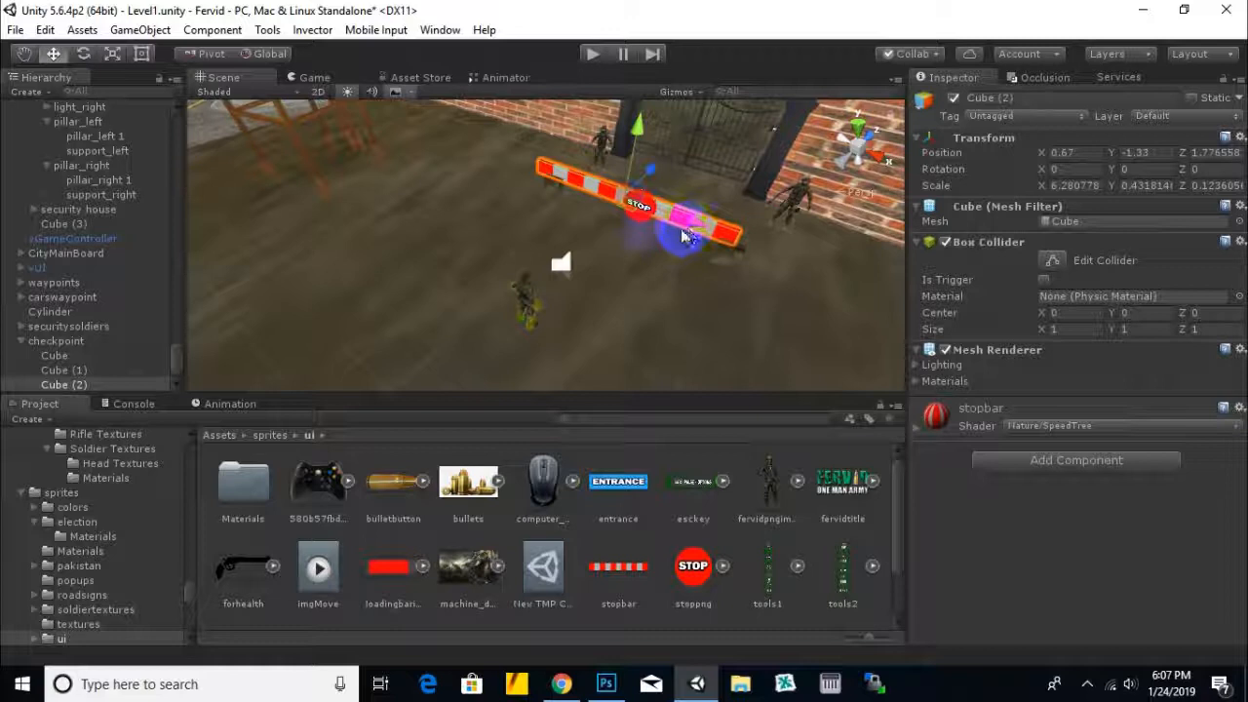
key("ctrl+d")
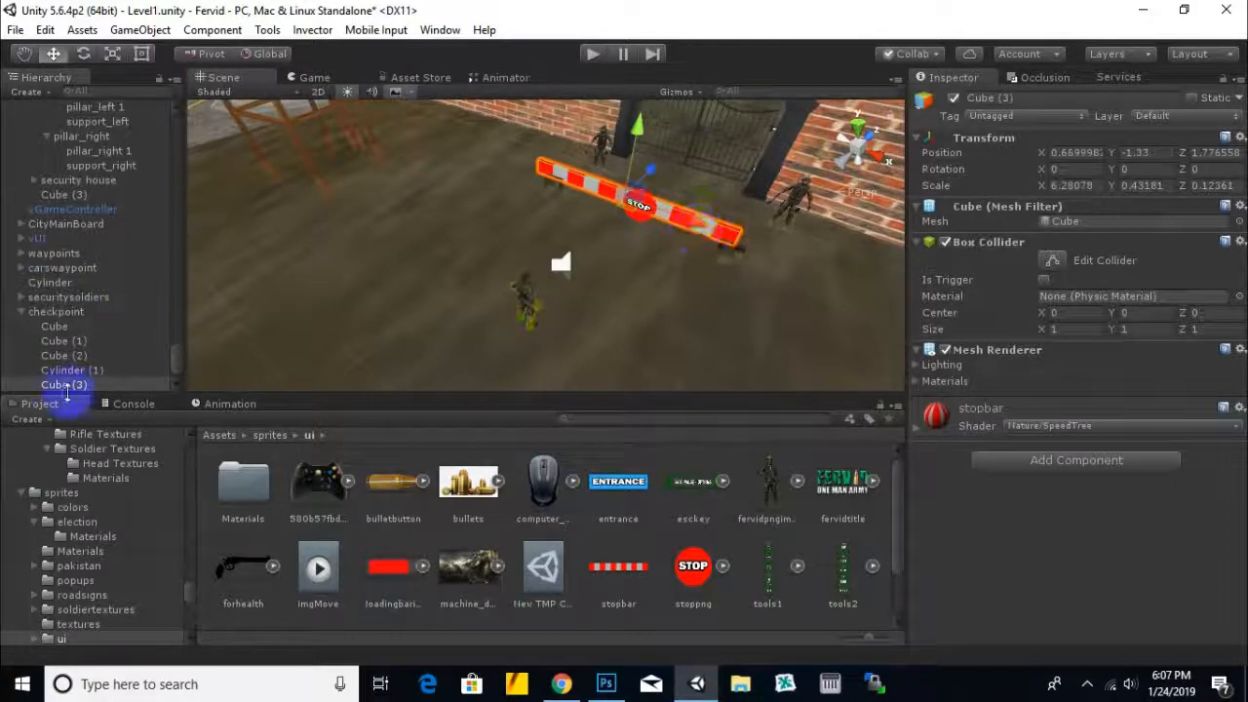
left_click_drag(666, 173, 612, 214)
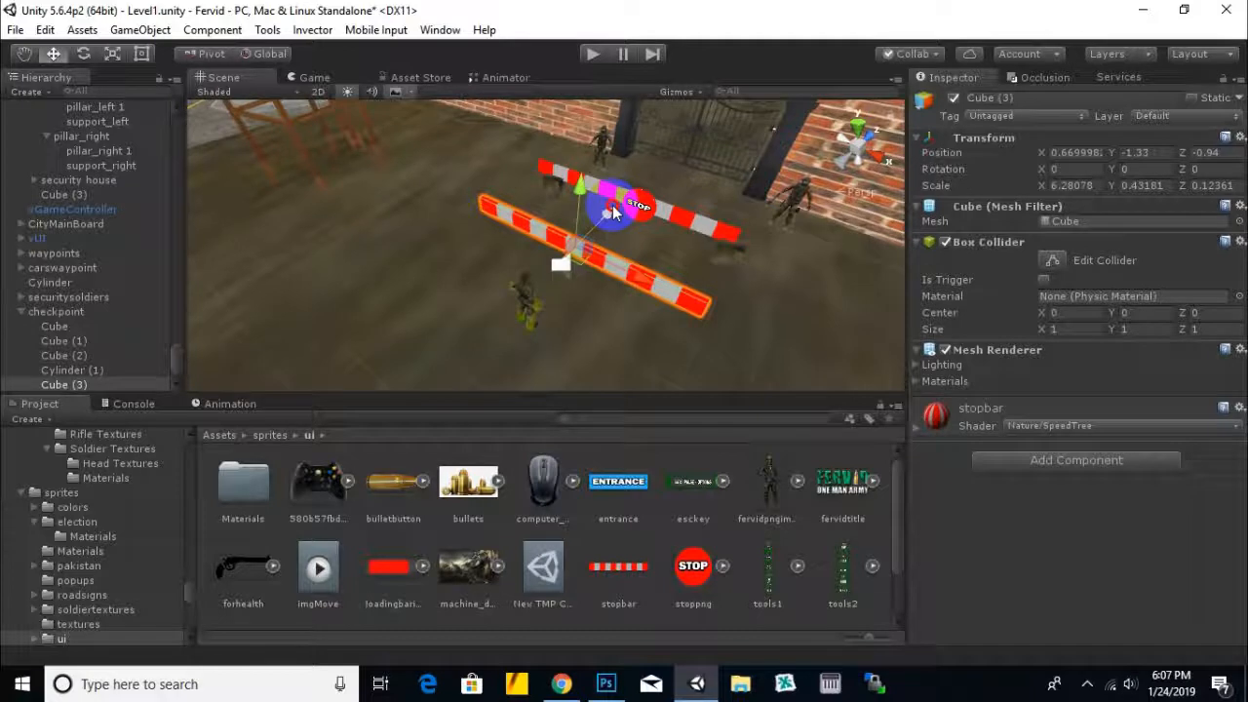
left_click_drag(612, 213, 613, 215)
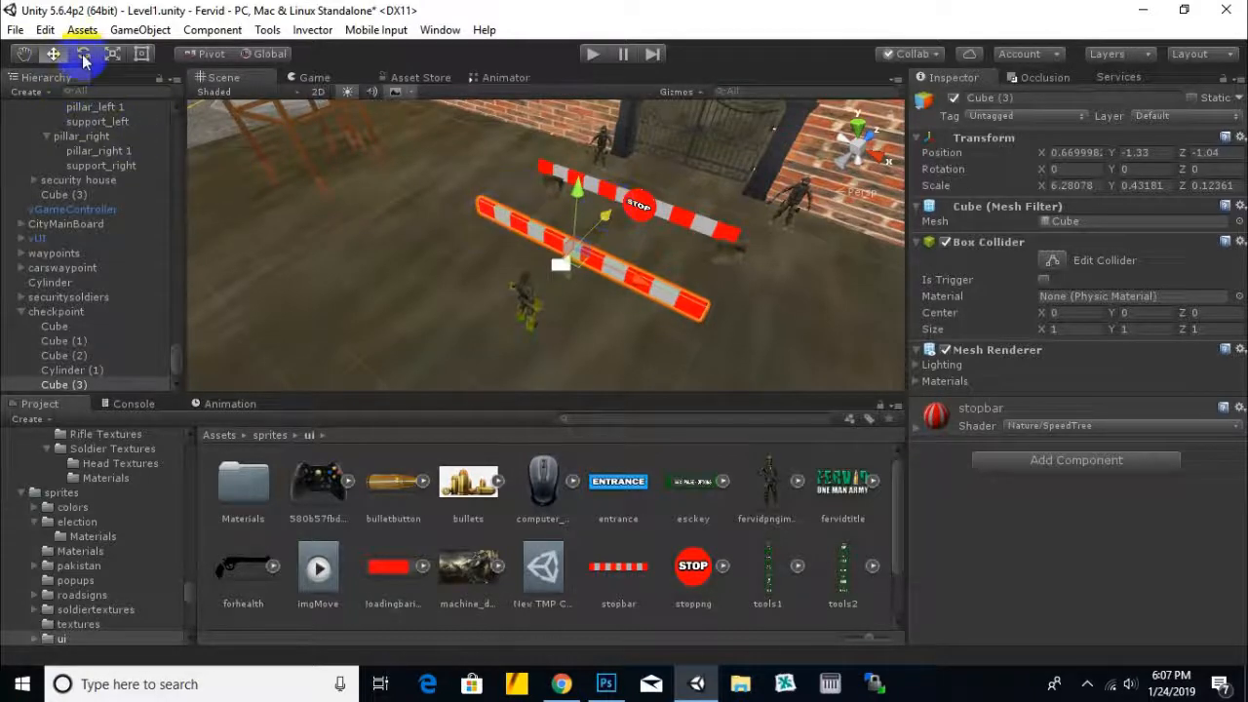
Step: Scale the bar copy into a floor panel of about 6.28 × 0.14 × 7.12 and place it at about X 0.93, Y -2.2, Z -1.07
left_click_drag(592, 217, 602, 258)
left_click_drag(579, 190, 551, 291)
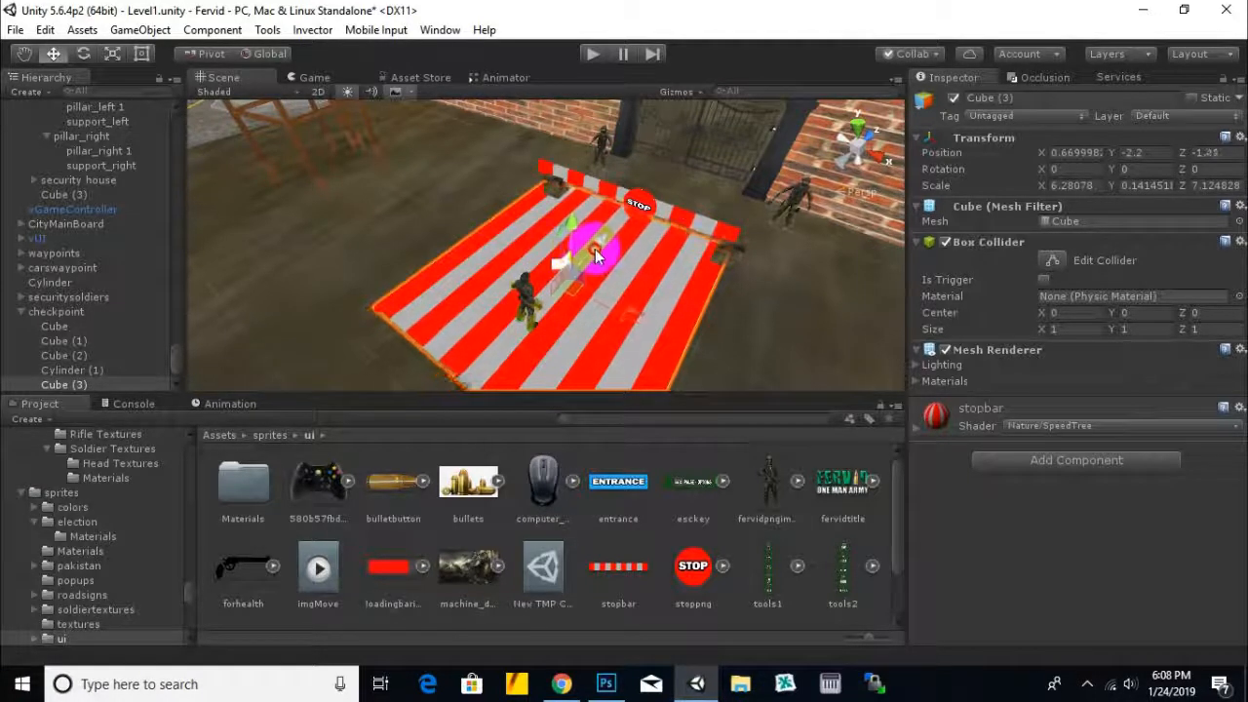
left_click_drag(636, 307, 646, 312)
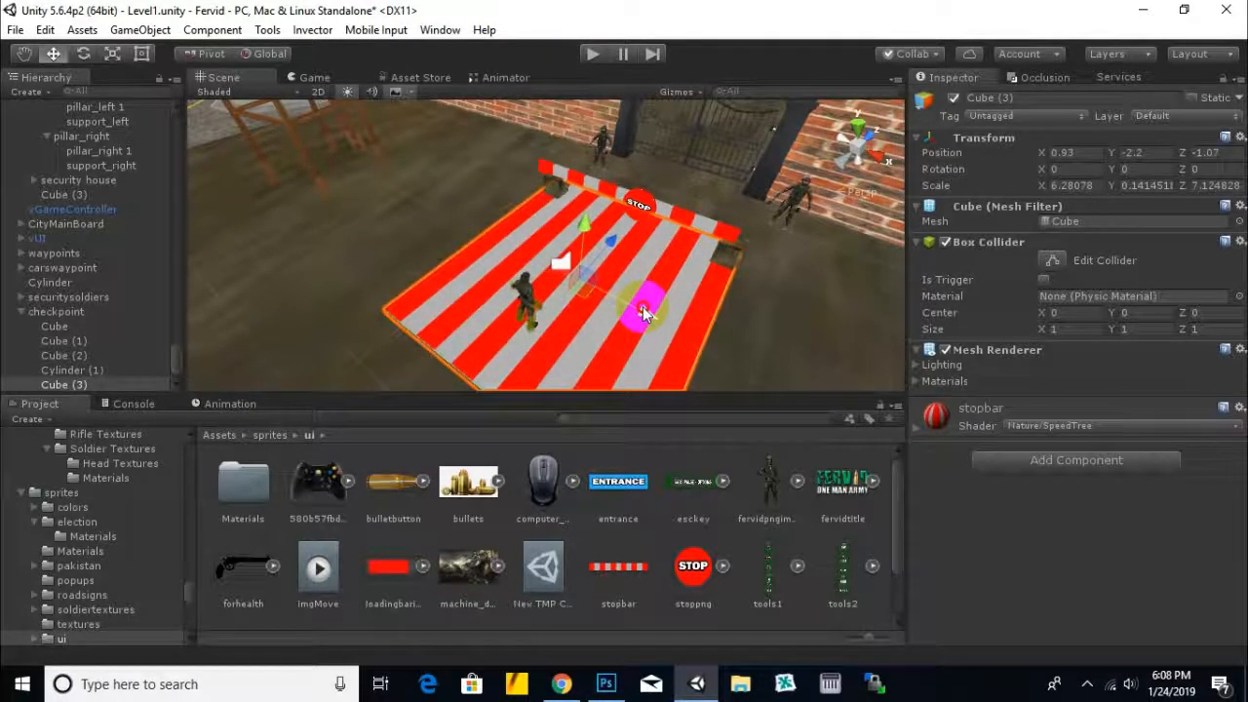
scroll(682, 312, "down", 3)
middle_click_drag(712, 312, 714, 240)
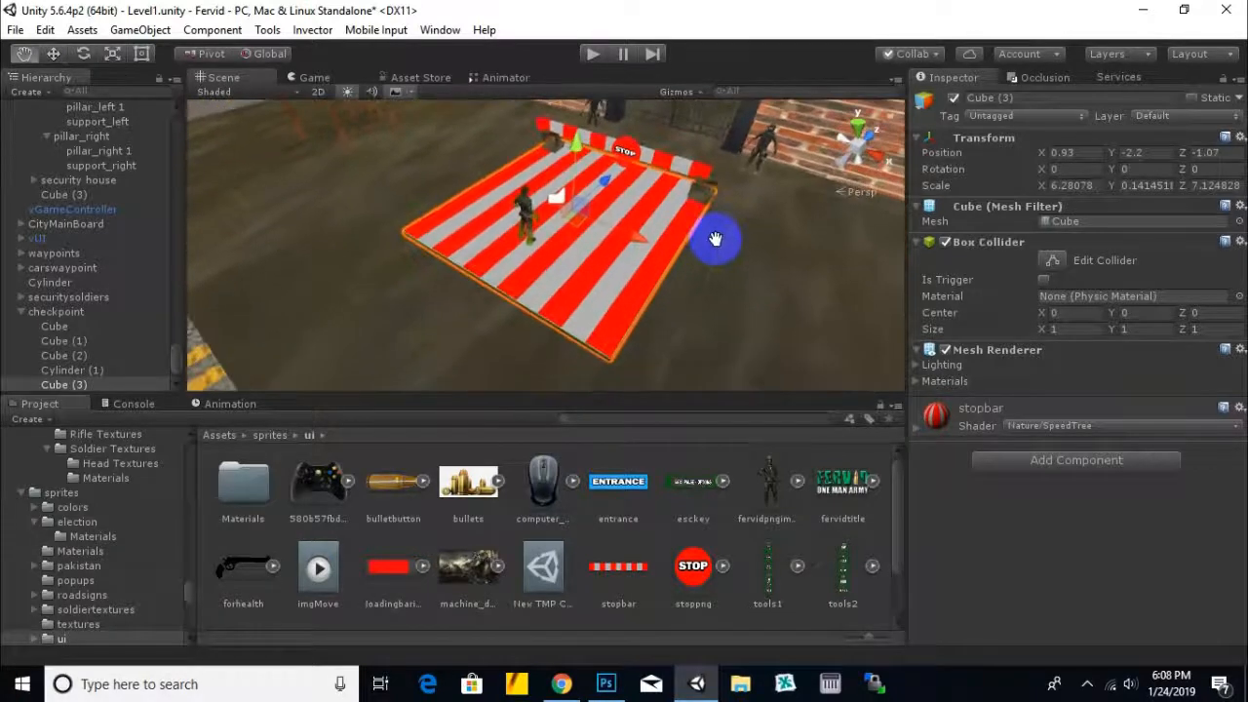
left_click_drag(583, 141, 585, 143)
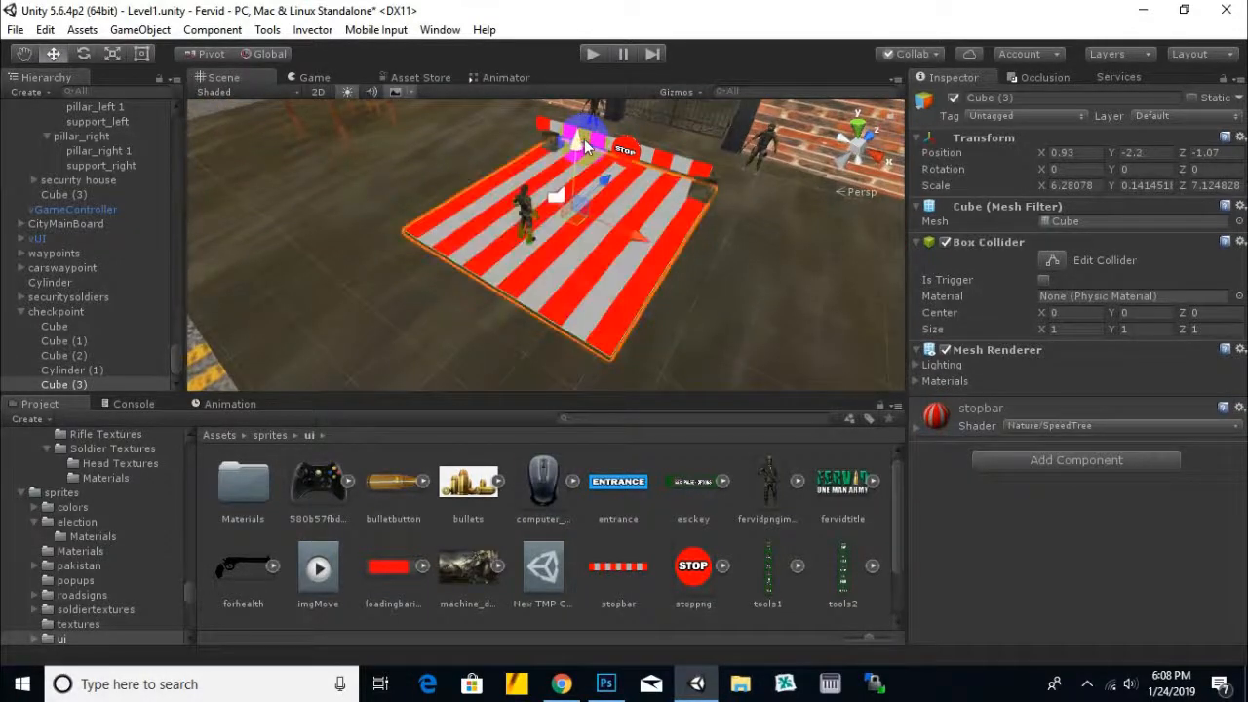
left_click_drag(635, 314, 907, 290, "alt")
scroll(556, 216, "up", 3)
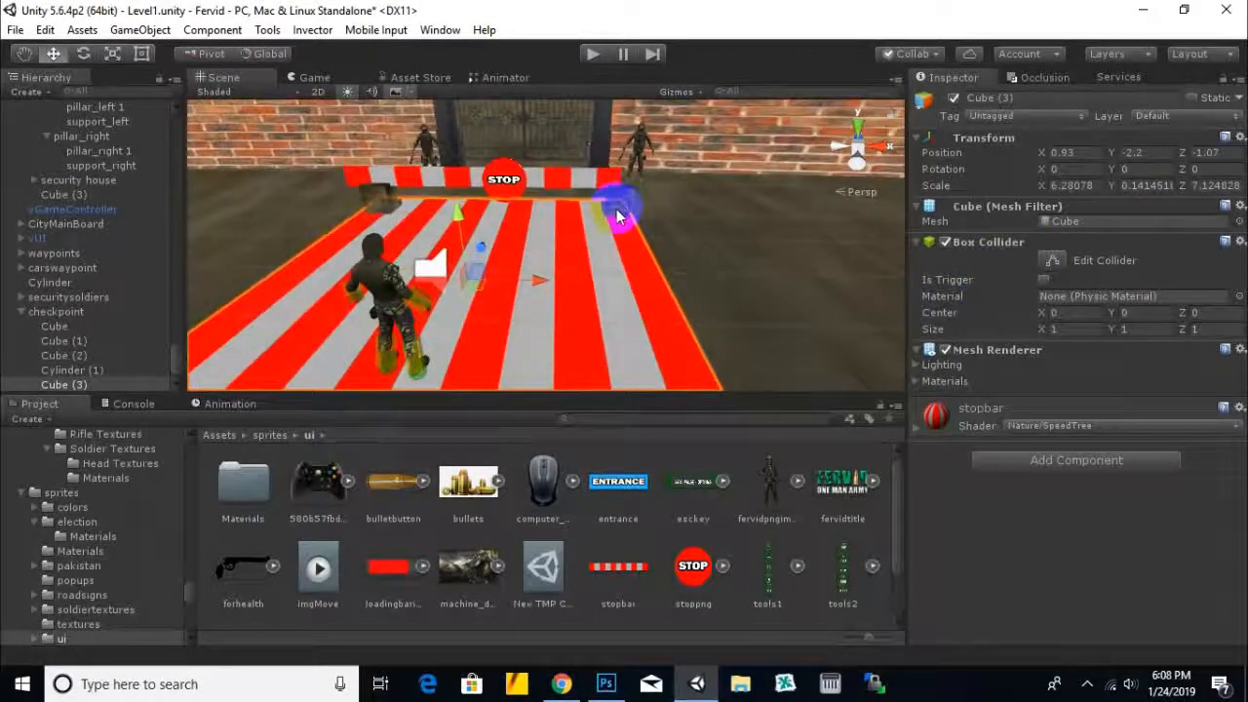
Step: Apply the red loadingbaricon texture to both support cubes of the barrier
left_click(624, 197)
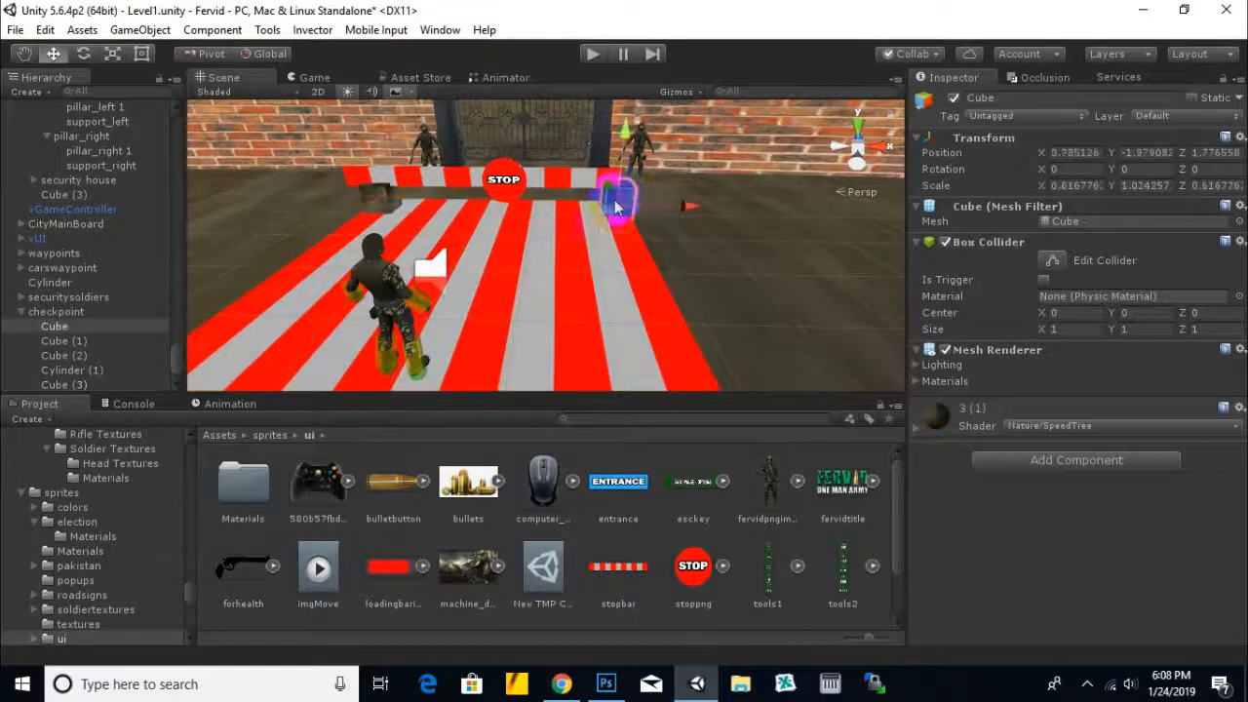
scroll(634, 282, "down", 3)
left_click_drag(388, 567, 655, 375)
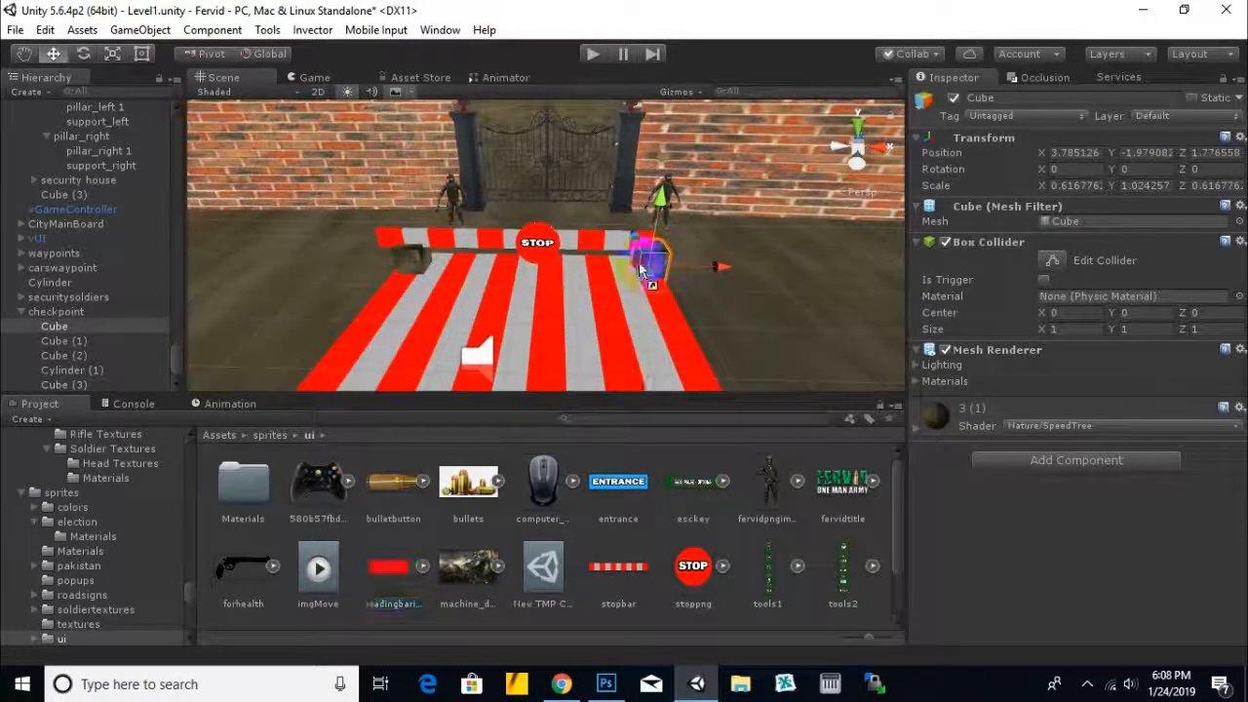
left_click_drag(623, 285, 625, 302)
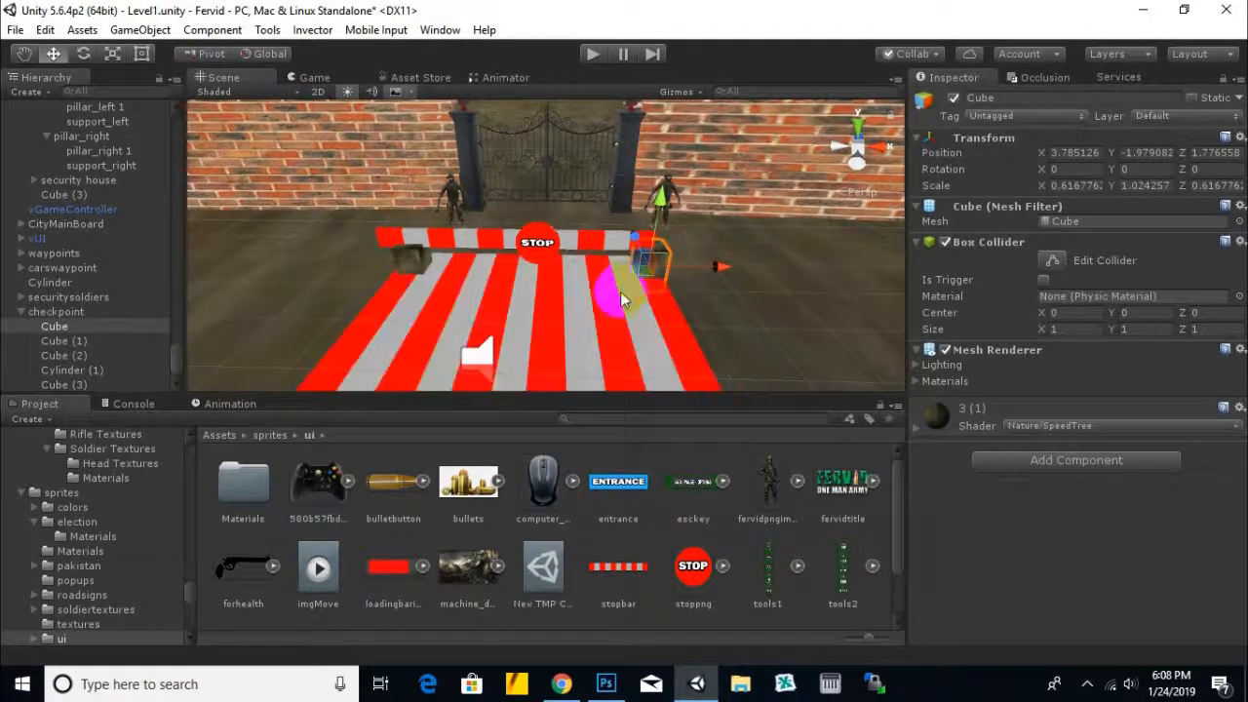
left_click_drag(390, 563, 670, 261)
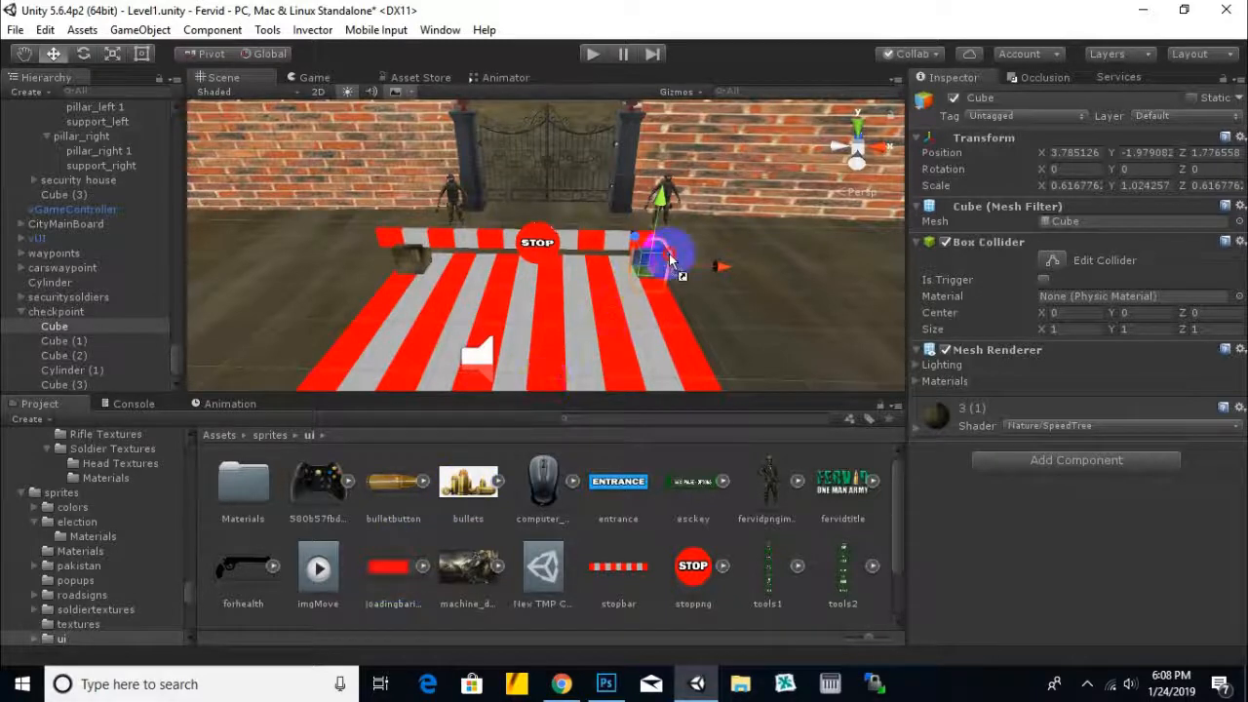
scroll(641, 288, "up", 2)
middle_click_drag(640, 284, 785, 298)
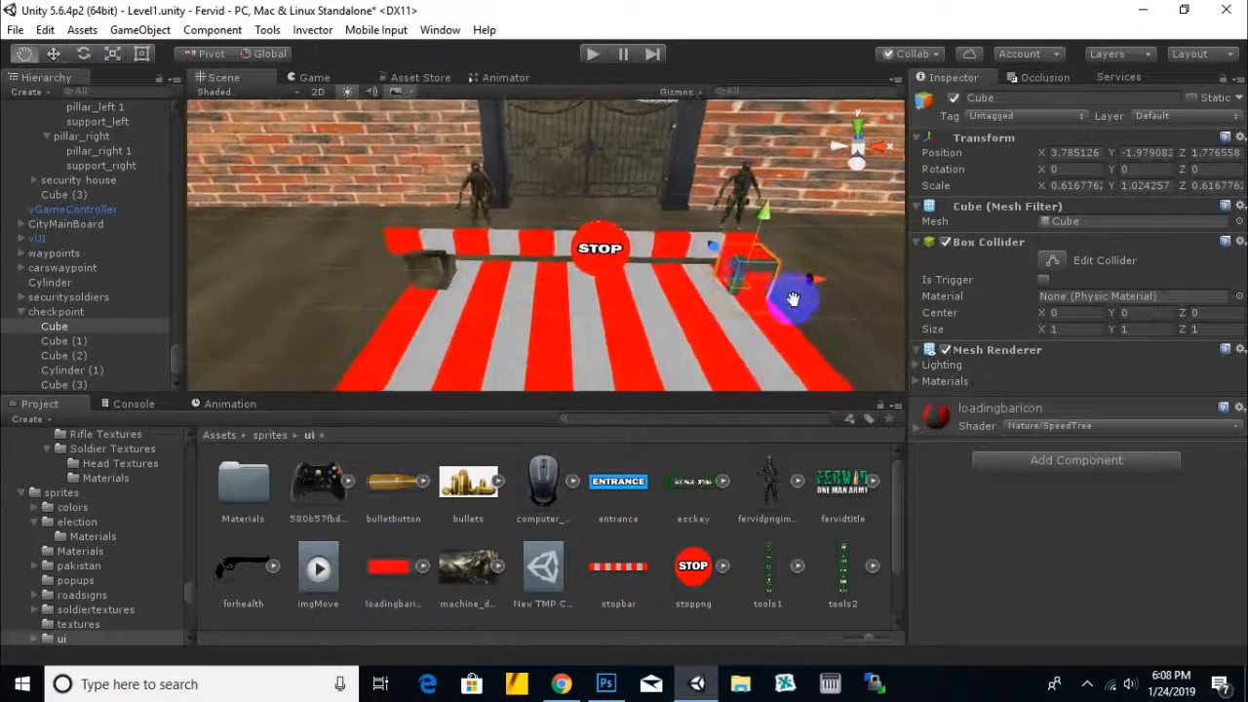
left_click_drag(397, 571, 428, 320)
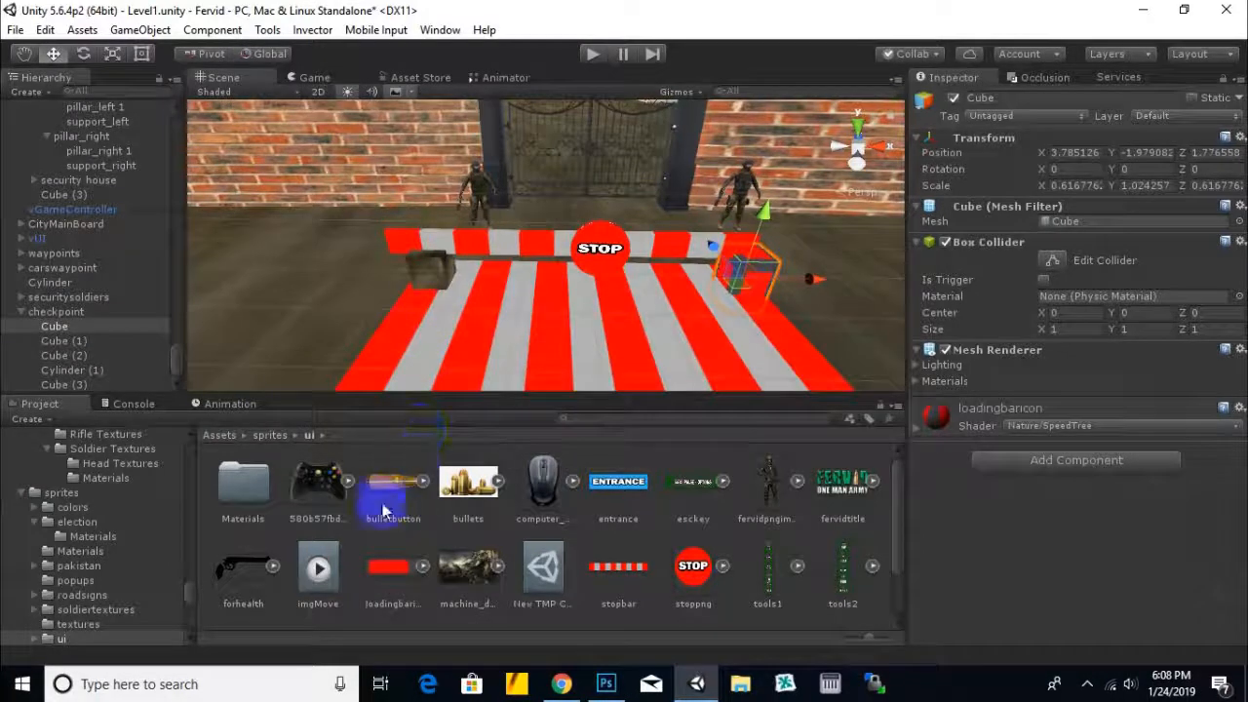
Step: Try the loadingbaricon texture on the floor panel, and put the stopbar texture back on it
left_click_drag(380, 585, 508, 353)
left_click(454, 340)
scroll(508, 354, "down", 6)
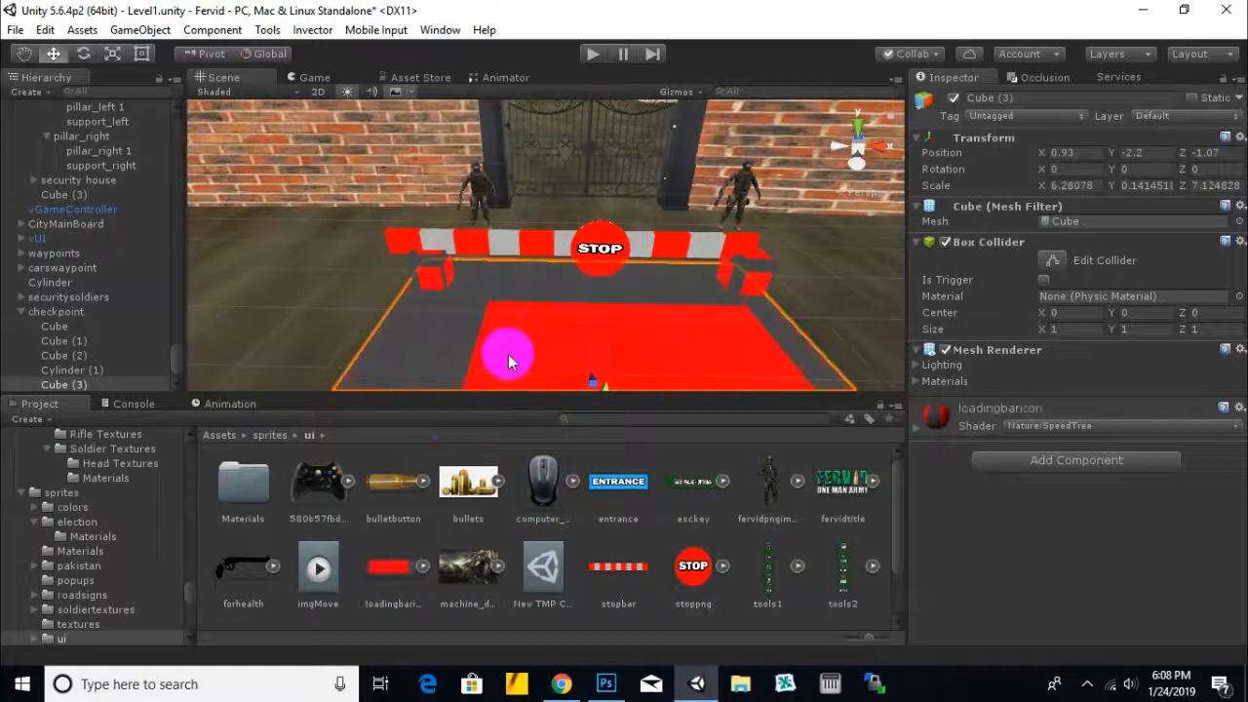
scroll(542, 276, "down", 2)
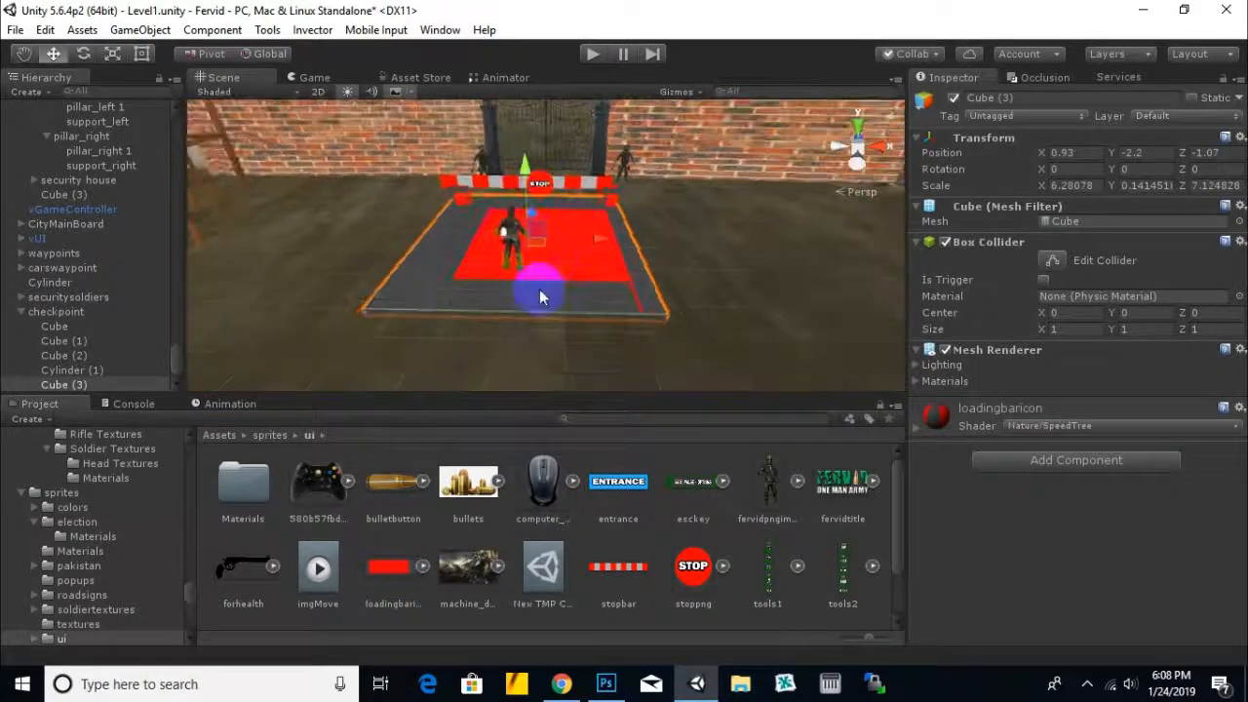
left_click_drag(615, 576, 633, 318)
scroll(627, 348, "up", 5)
scroll(633, 318, "up", 6)
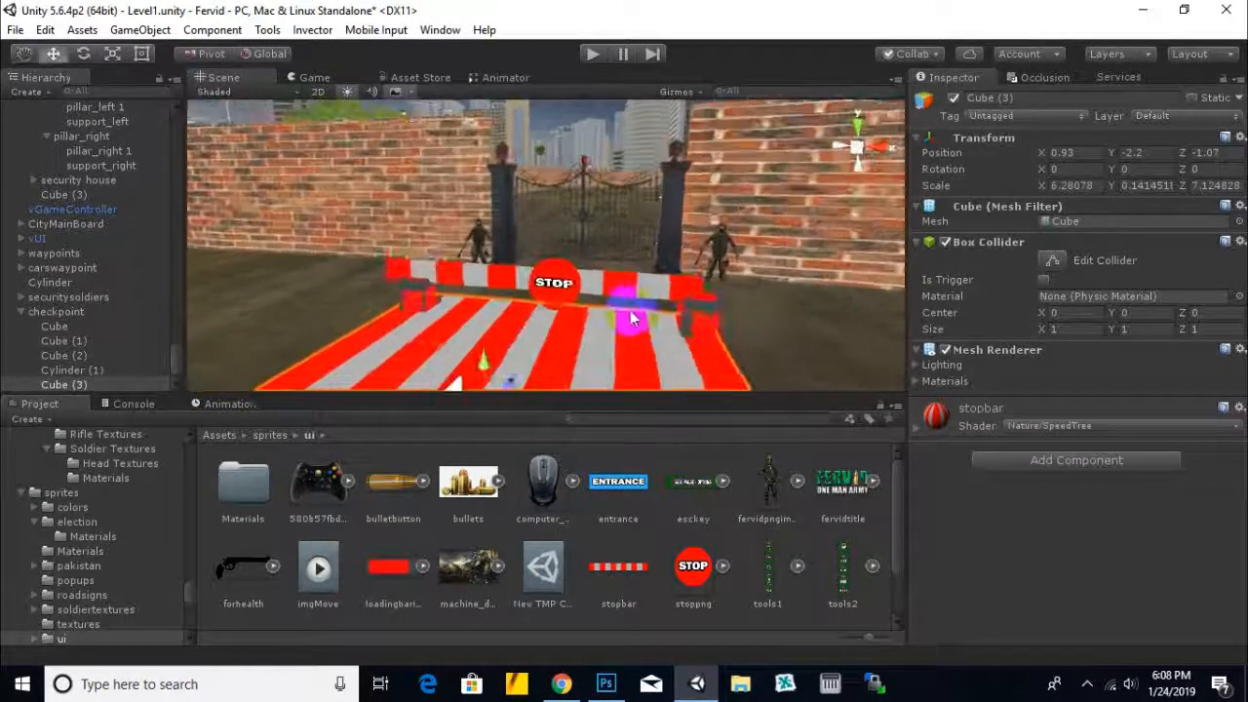
Step: Select both support cubes, the striped bar and the STOP disc without the floor panel, and adjust their Y scale slightly
left_click(57, 315)
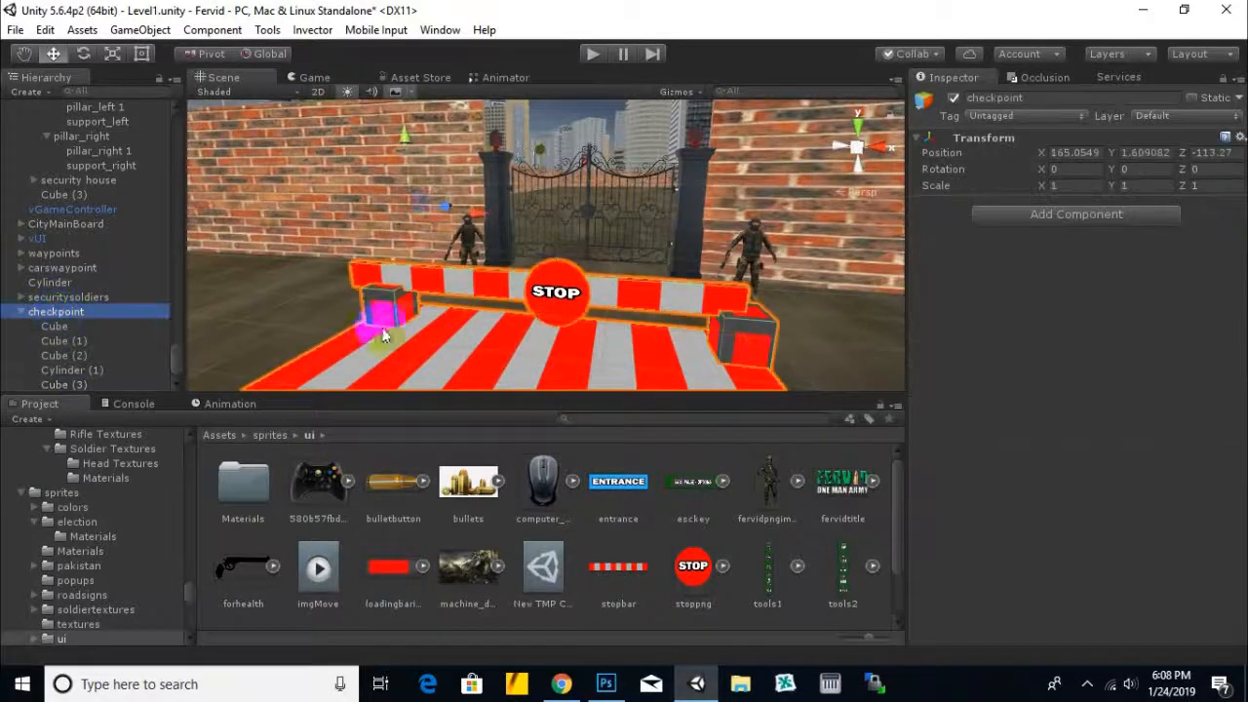
scroll(513, 295, "down", 5)
middle_click_drag(494, 307, 534, 296)
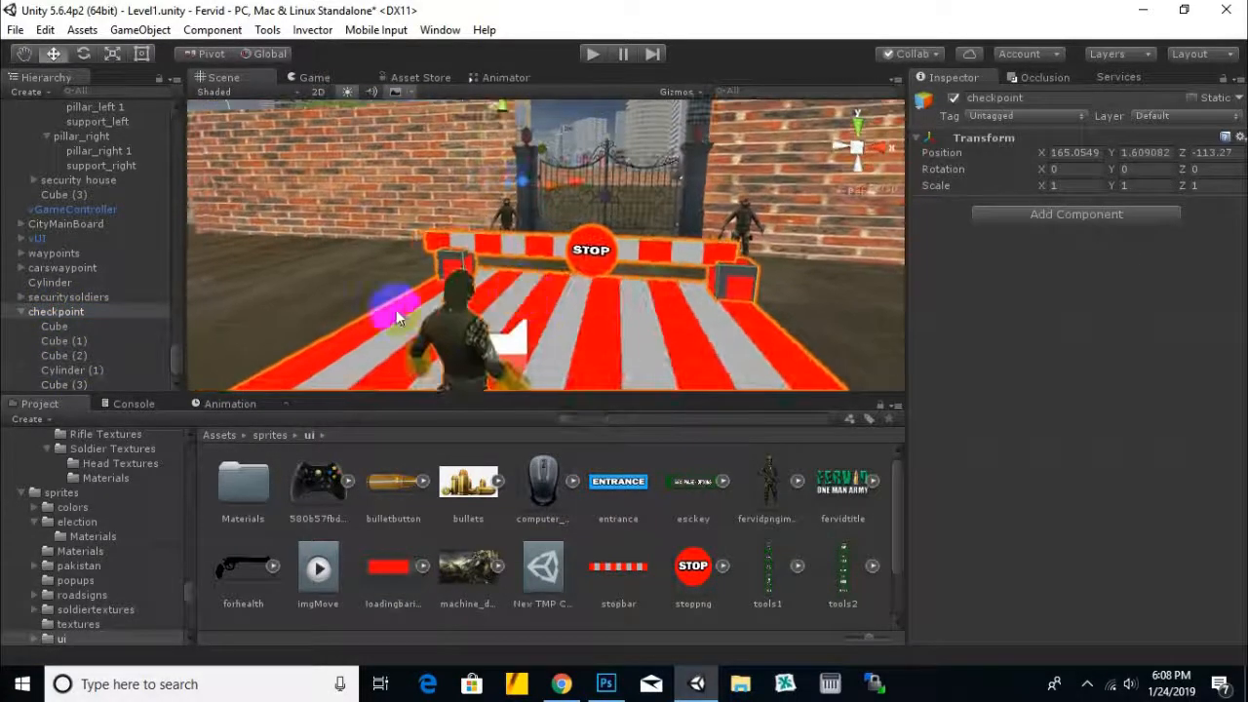
scroll(709, 284, "down", 2)
left_click(290, 363)
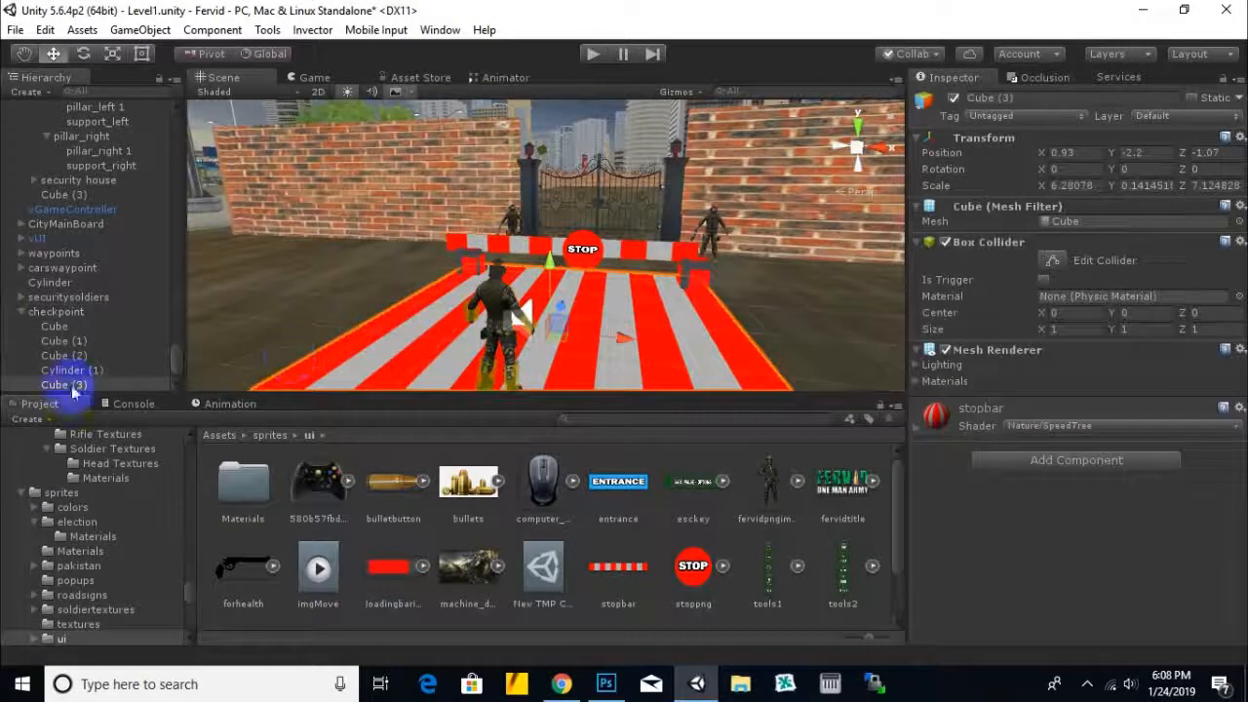
left_click(55, 311)
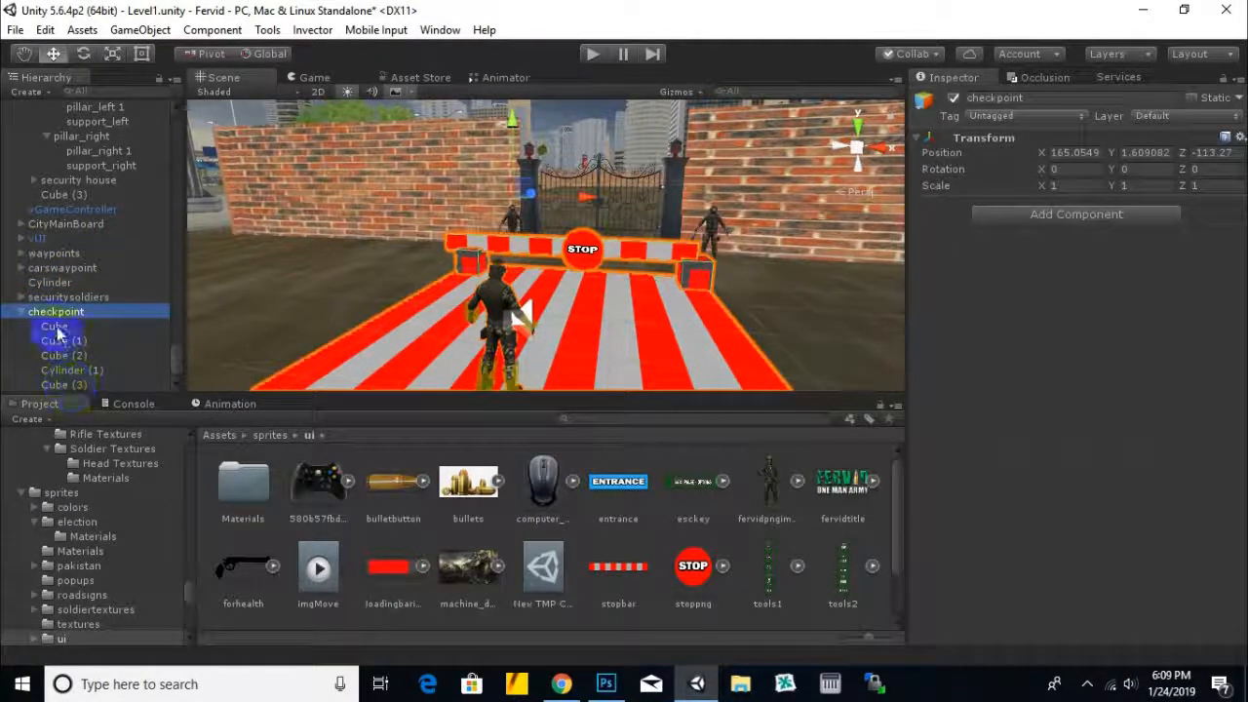
left_click(55, 328)
left_click(71, 369, "shift")
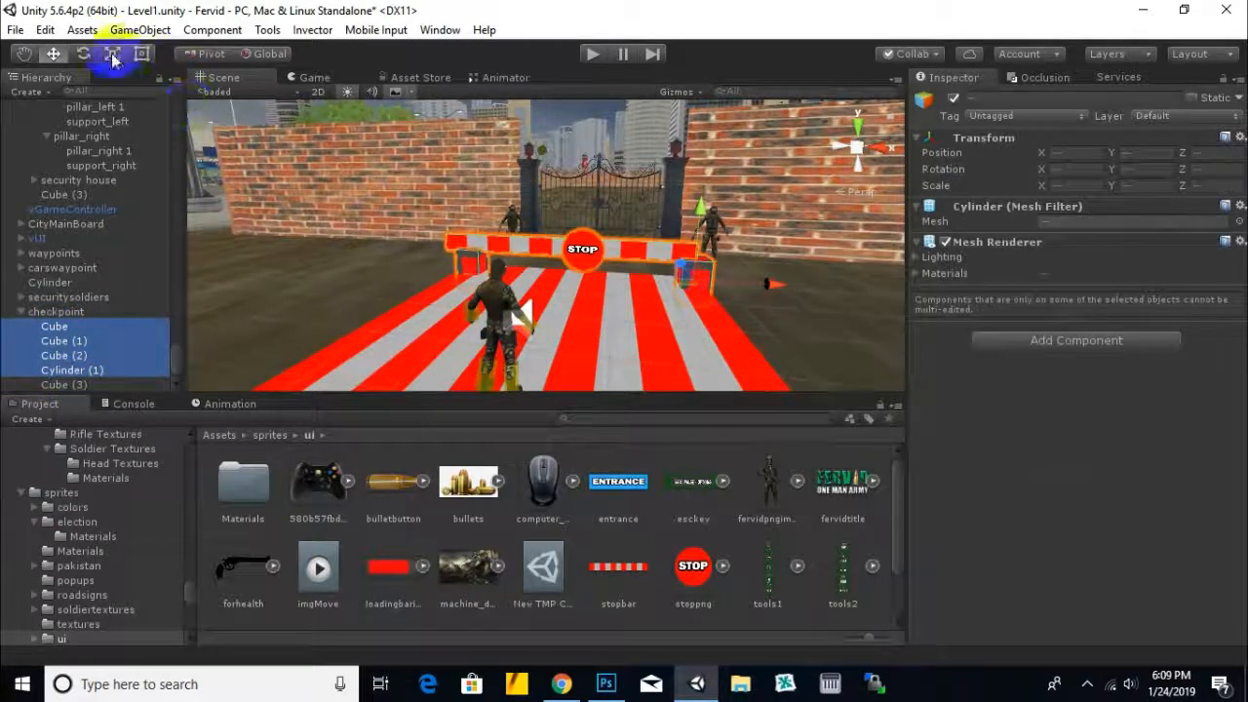
left_click(113, 56)
mouse_move(705, 206)
left_mouse_down()
mouse_move(707, 195)
mouse_move(706, 216)
left_mouse_up()
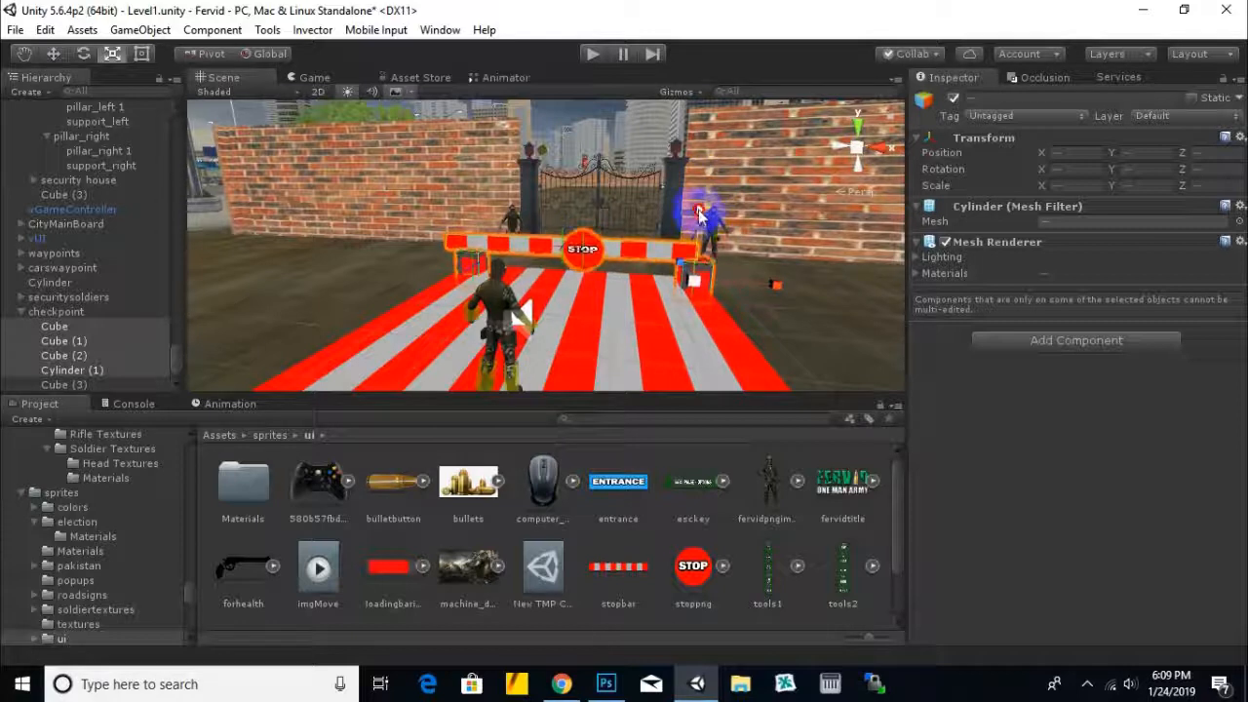
Step: Raise the supports, bar and STOP disc slightly above the striped floor panel and save the scene
scroll(565, 259, "up", 5)
middle_click_drag(564, 261, 598, 286)
scroll(598, 284, "down", 3)
scroll(531, 323, "down", 1)
middle_click_drag(762, 351, 716, 327)
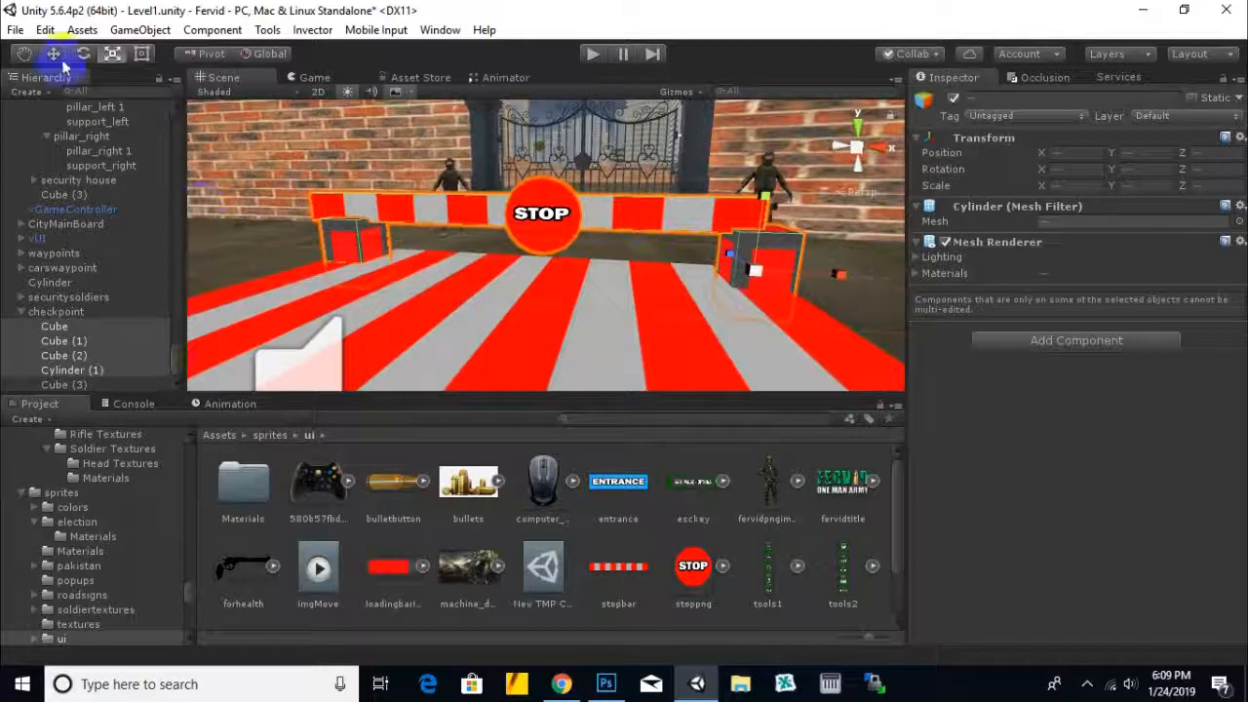
left_click_drag(770, 209, 767, 188)
scroll(620, 296, "down", 4)
right_click_drag(620, 300, 663, 373)
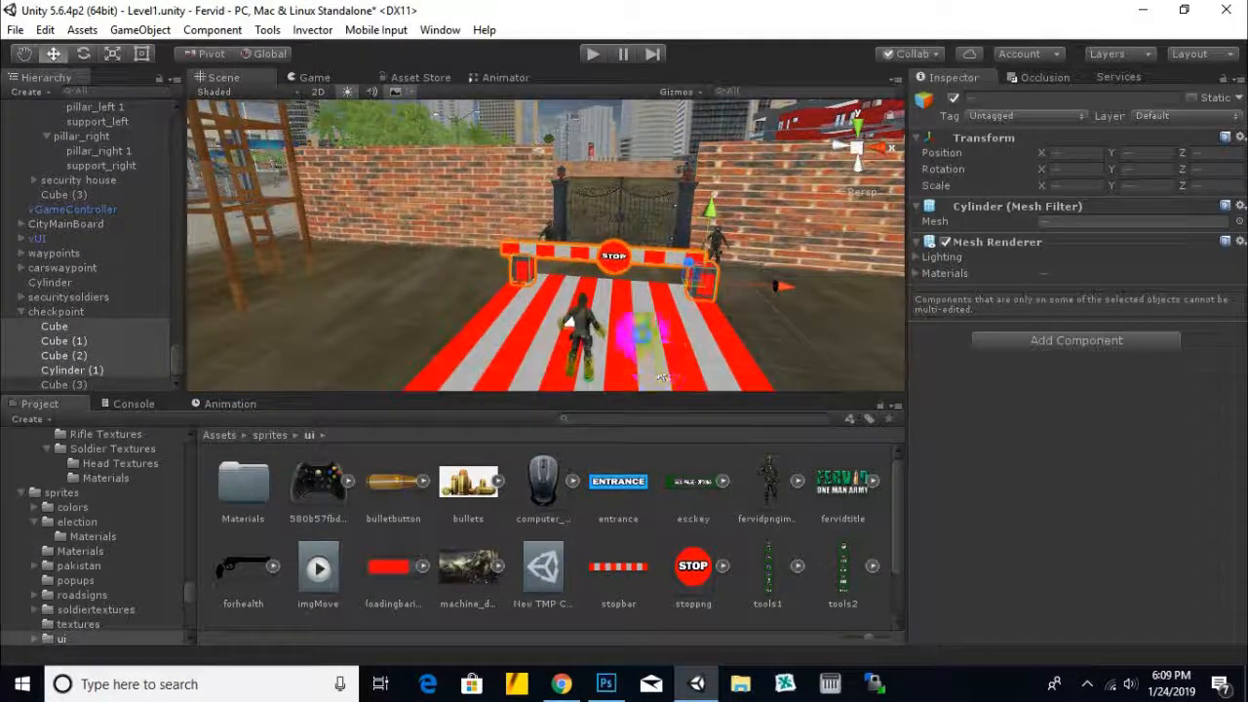
key("ctrl+s")
Step: Return to the root Assets folder and examine the finished barrier and floor panel in front of the gate
scroll(640, 330, "down", 1)
middle_click_drag(639, 326, 694, 318)
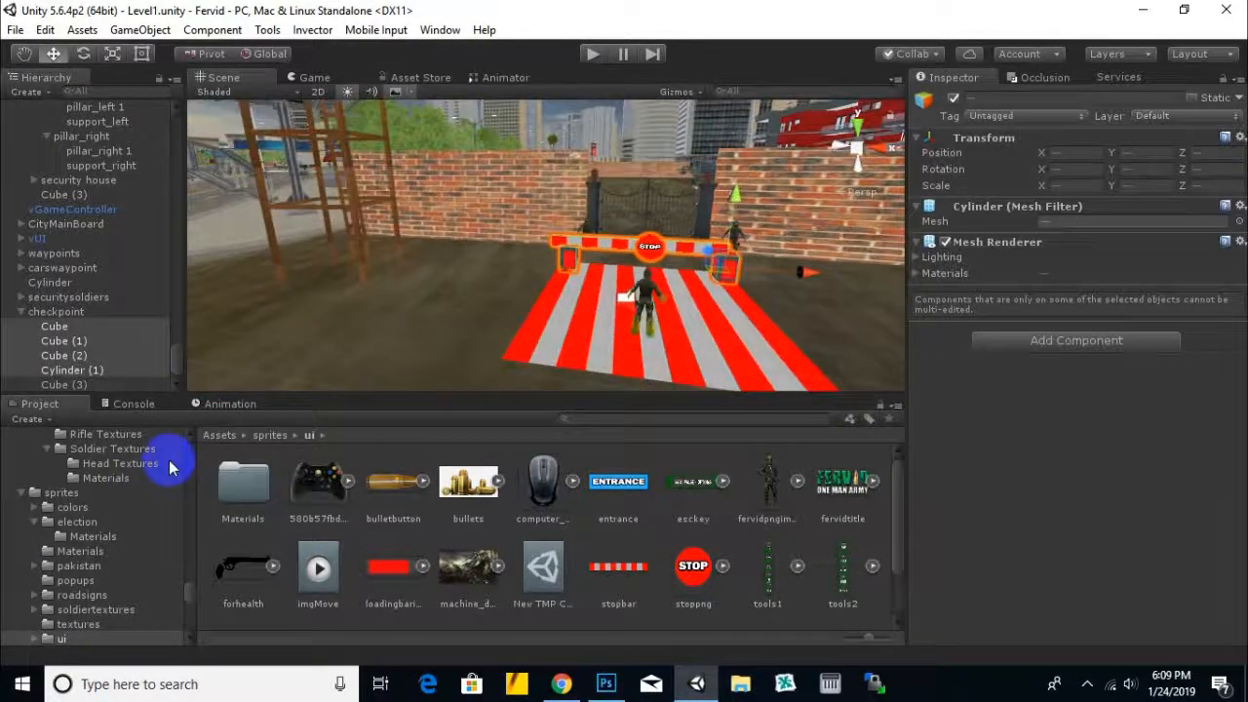
left_click(269, 436)
left_click(218, 435)
right_click_drag(571, 334, 590, 362)
scroll(487, 343, "up", 2)
middle_click_drag(451, 336, 571, 349)
middle_click_drag(667, 348, 625, 318)
right_click_drag(517, 306, 700, 354)
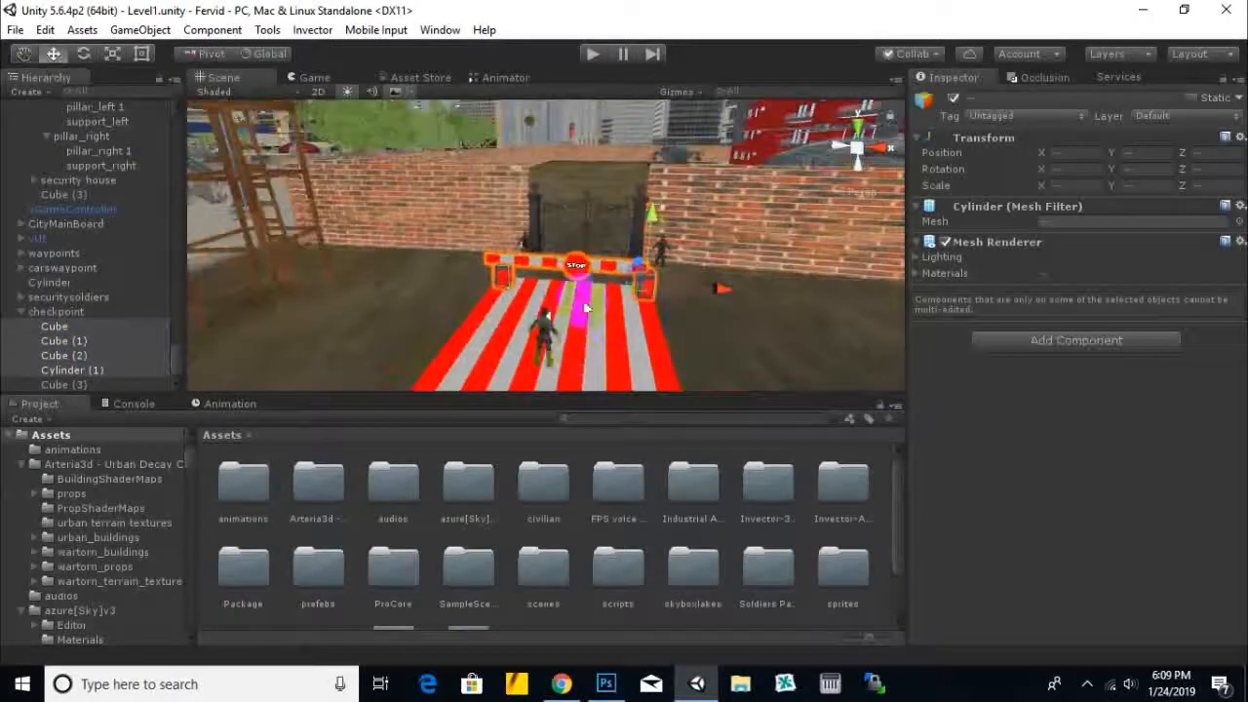
scroll(592, 274, "up", 4)
mouse_move(594, 216)
middle_mouse_down()
mouse_move(583, 225)
mouse_move(610, 212)
middle_mouse_up()
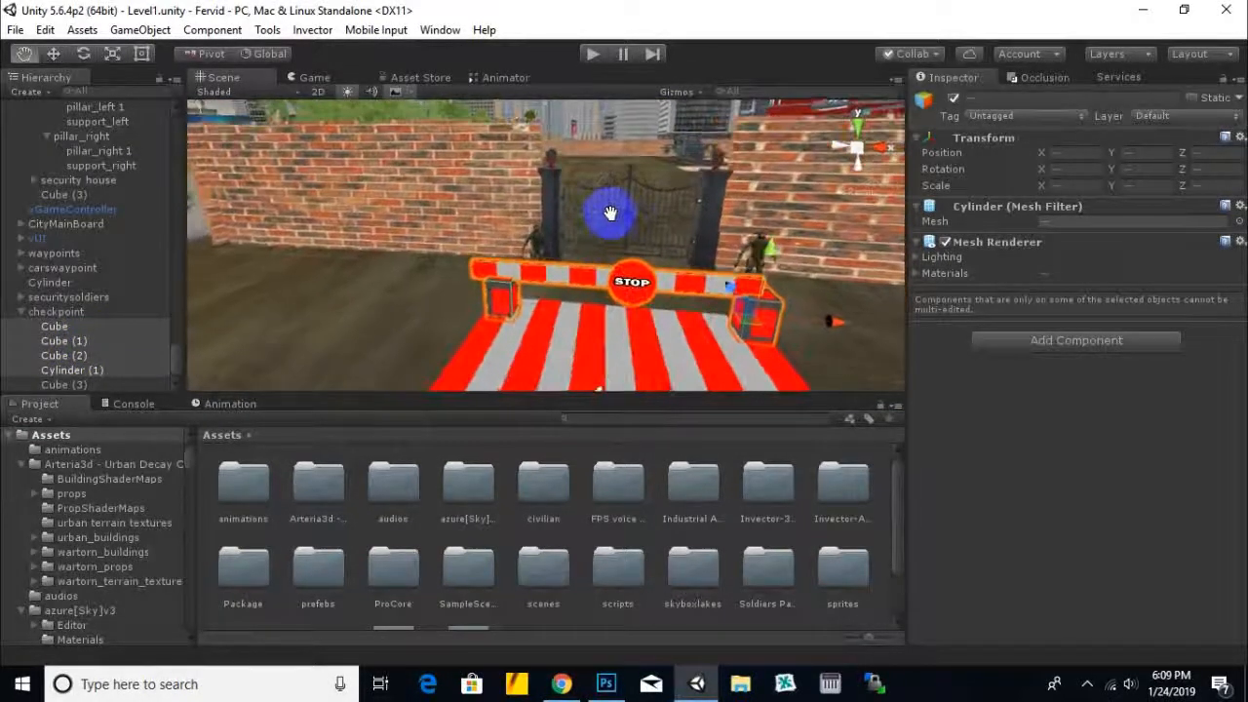
Step: Create an animation clip named rightgateanim for the right gate leaf, saved in the animations folder
scroll(614, 234, "up", 5)
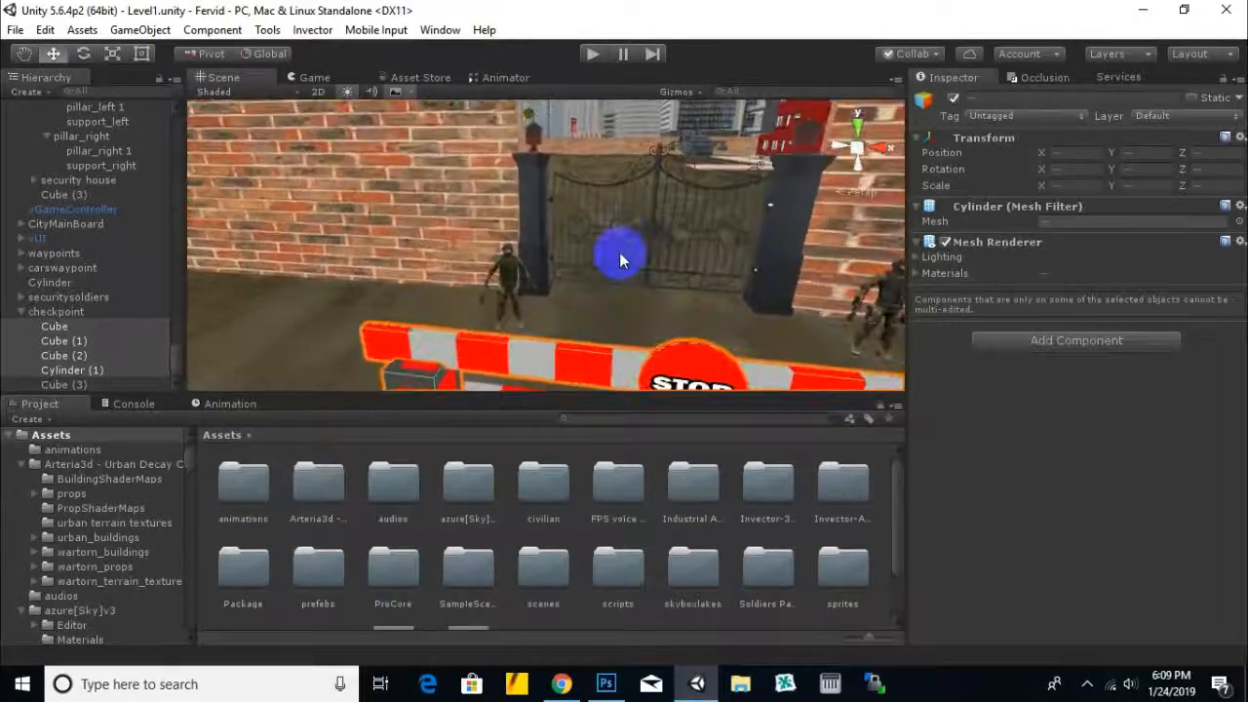
scroll(619, 259, "down", 4)
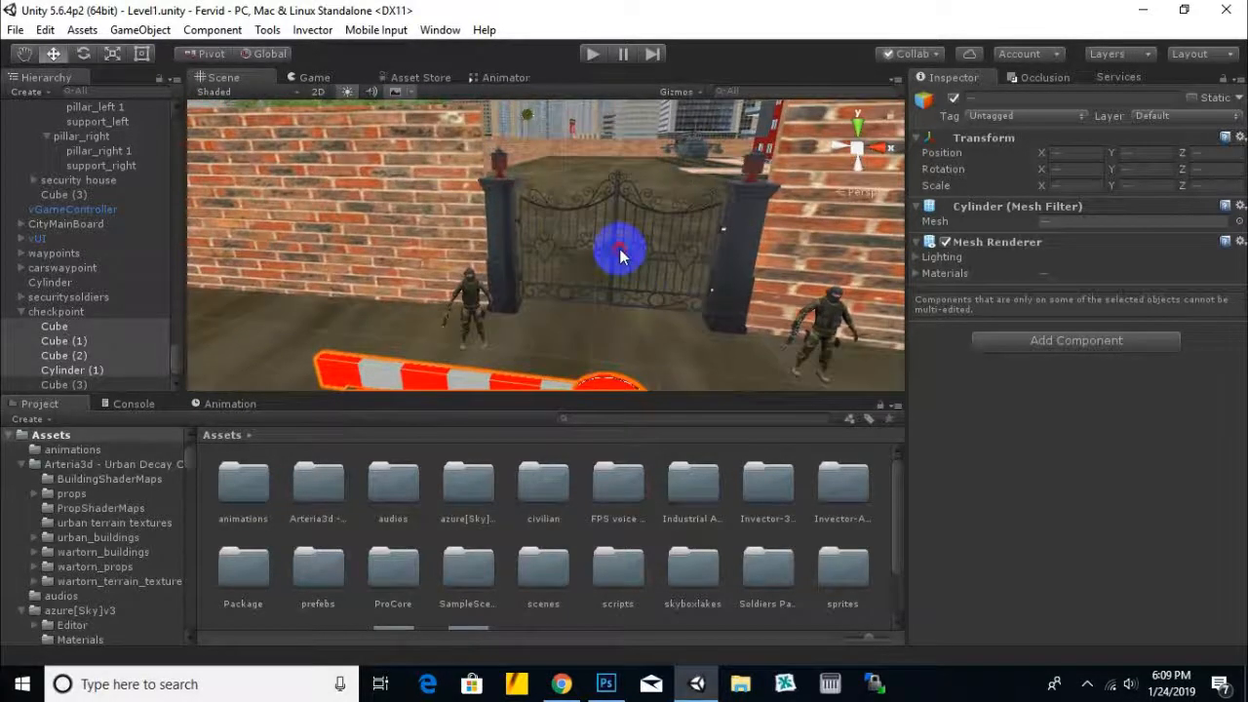
left_click(618, 255)
scroll(89, 117, "up", 4)
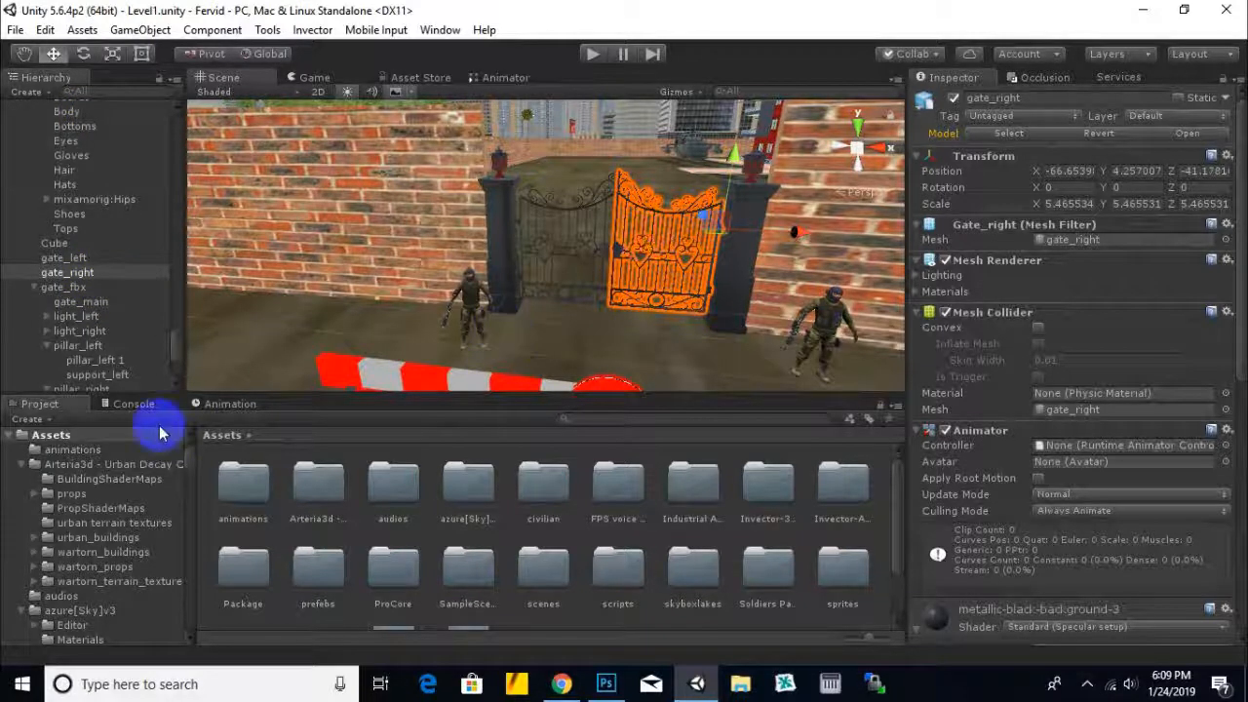
left_click(225, 407)
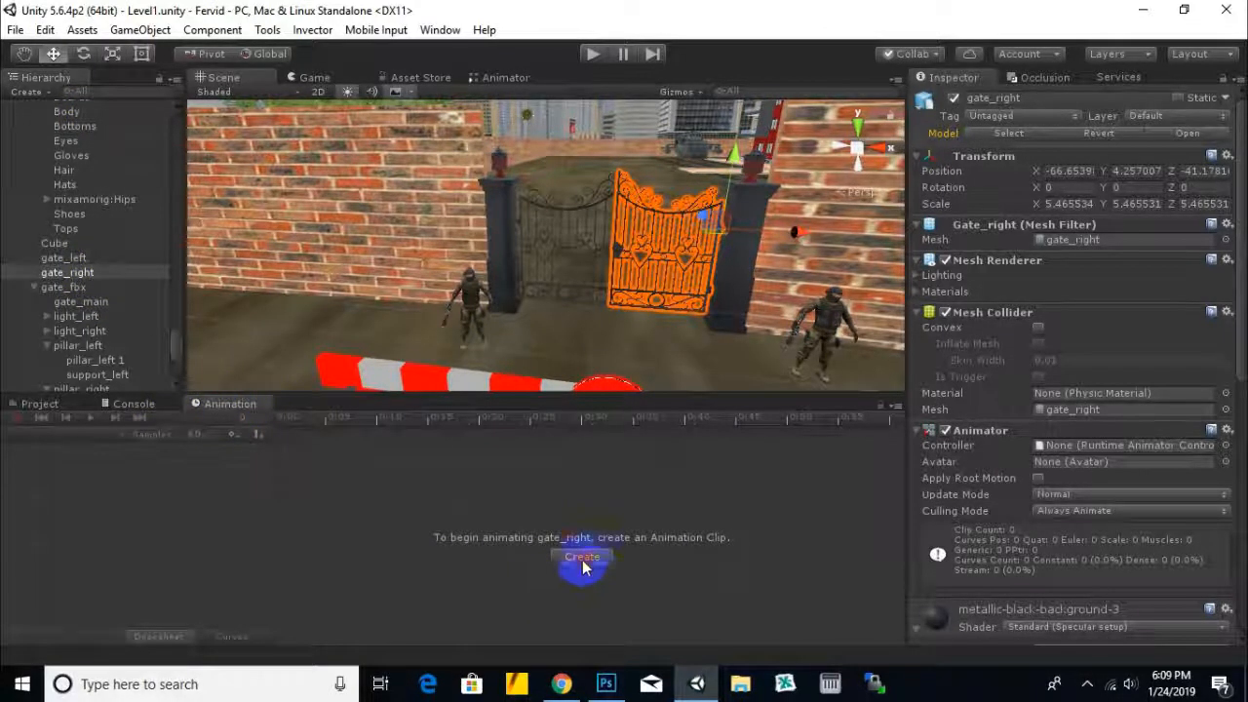
left_click(583, 564)
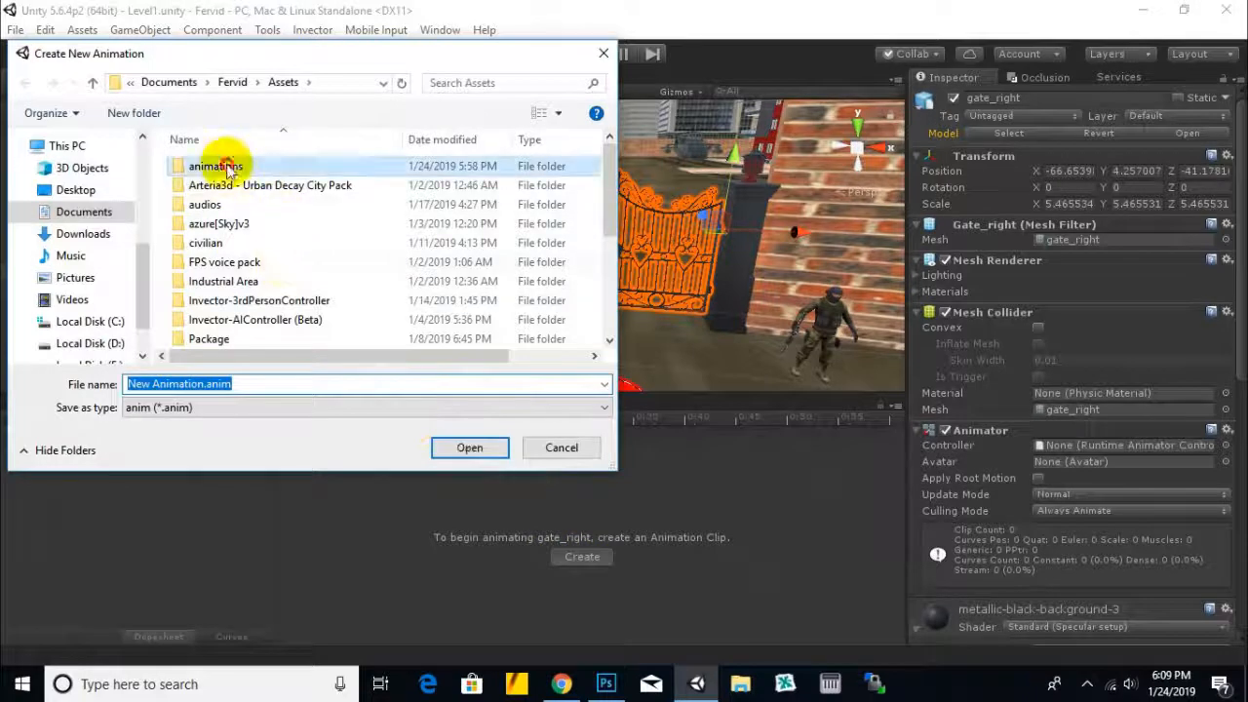
double_click(228, 169)
left_click_drag(279, 385, 88, 385)
left_click(179, 384)
left_click_drag(203, 384, 75, 384)
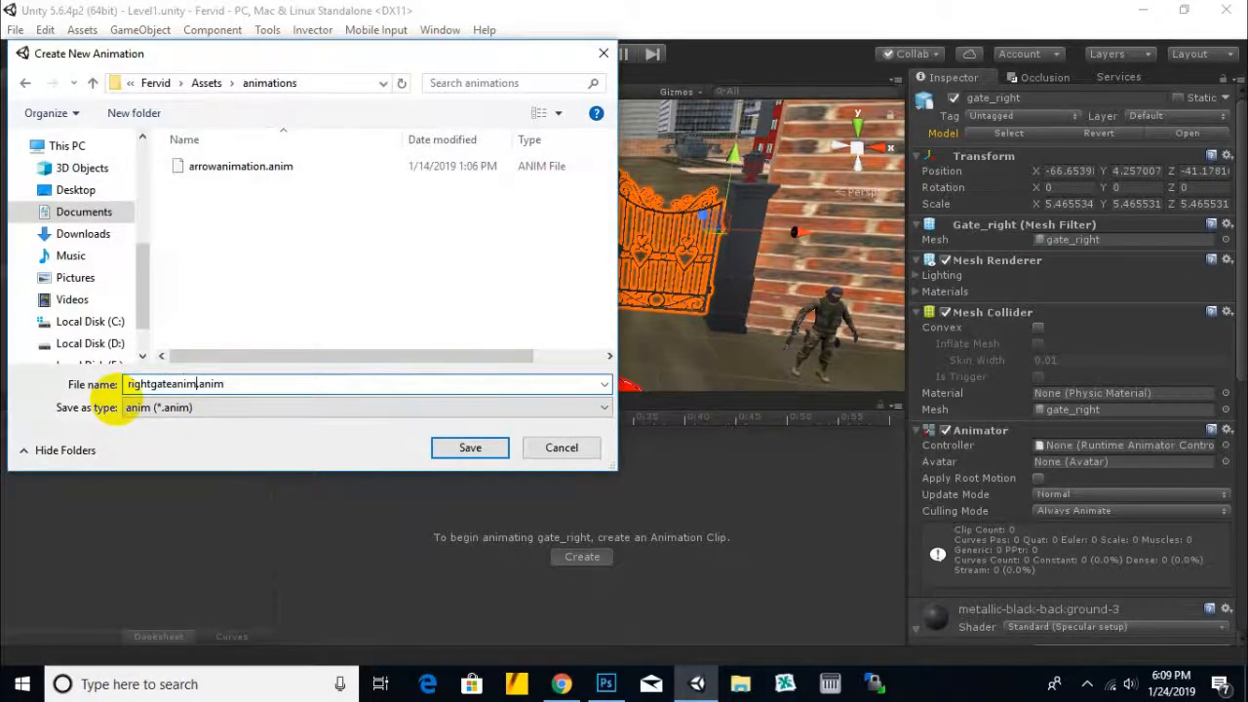
type("rightgateanim")
key("Return")
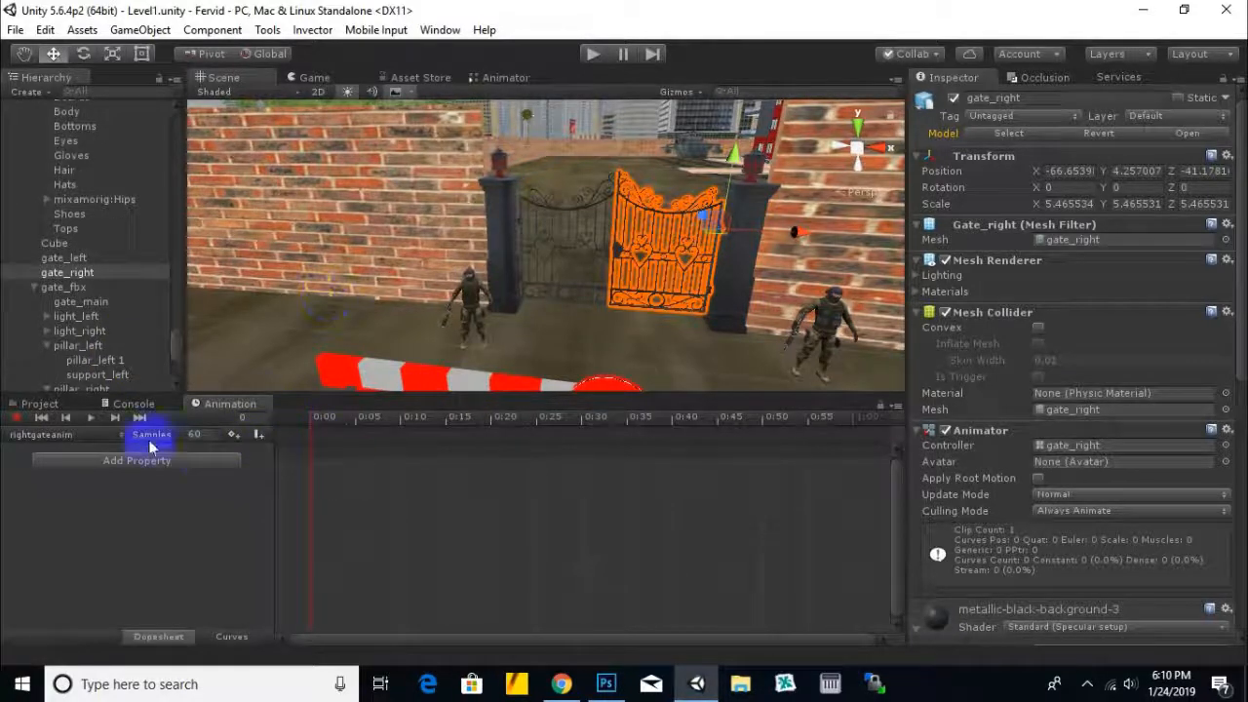
Step: Record the right gate's rotation, keyed at 0 on the first frame and swung open around Y at about frame 59
left_click(17, 419)
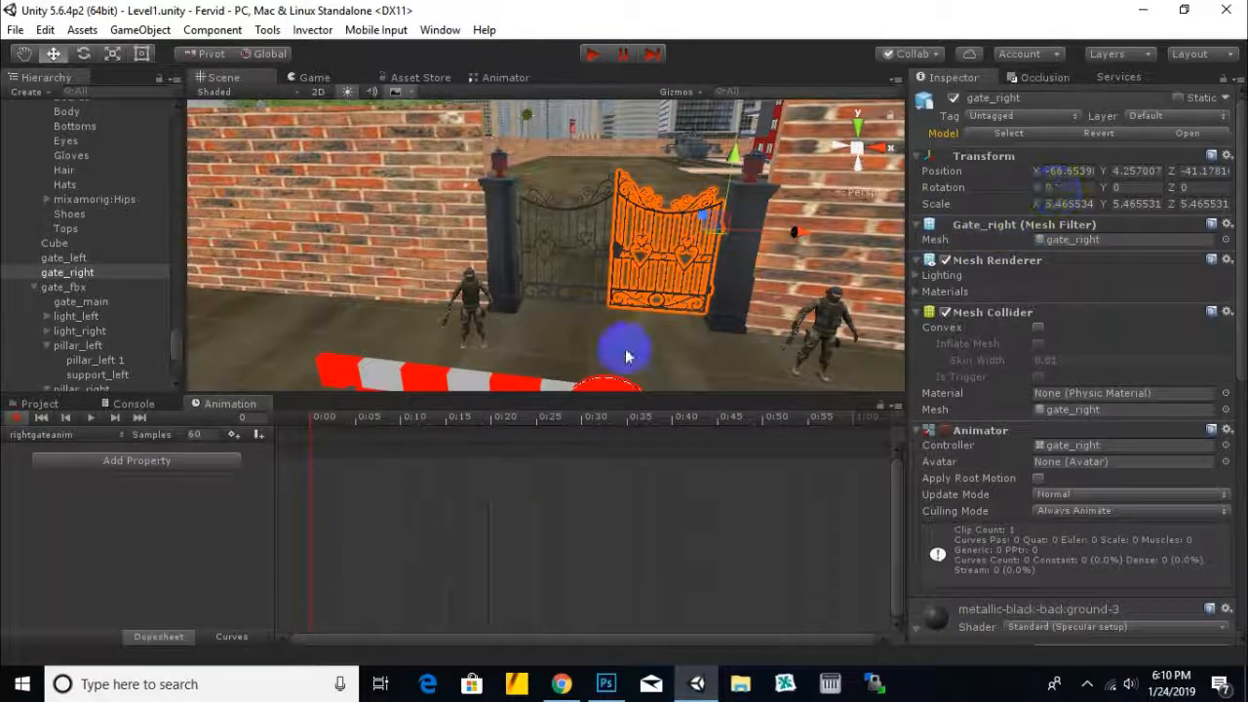
left_click(951, 191)
type("0")
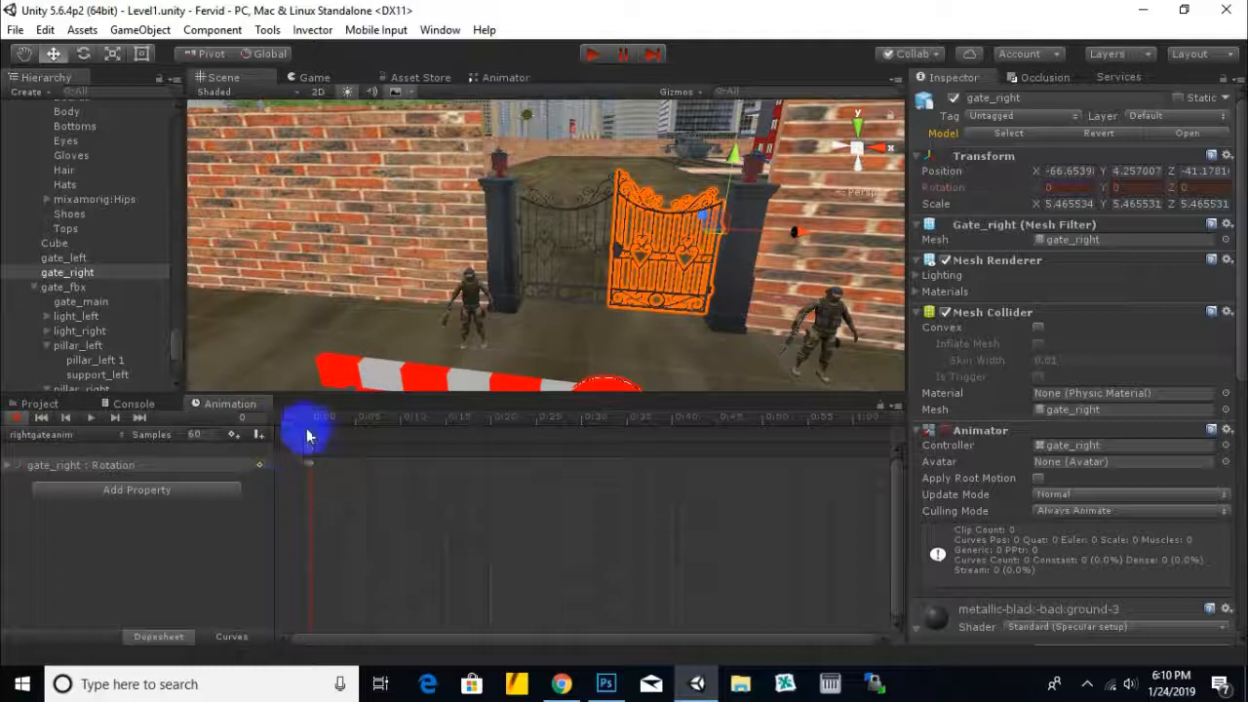
left_click_drag(307, 438, 844, 418)
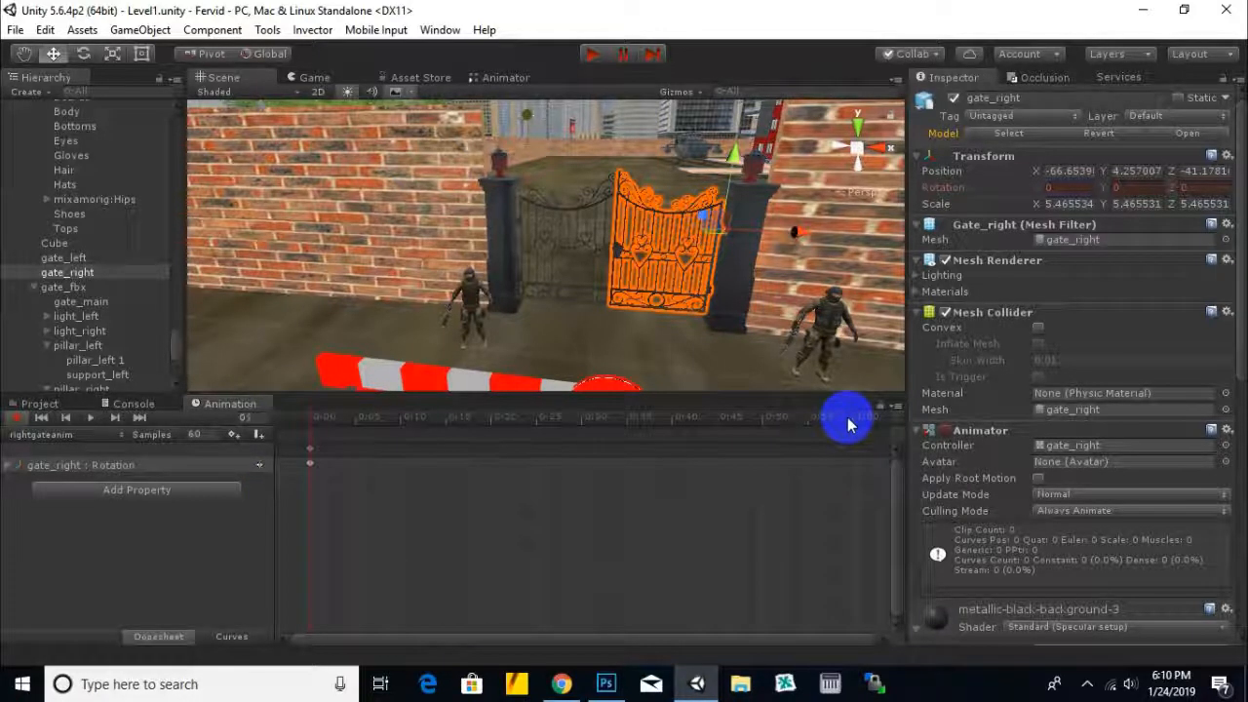
left_click(84, 54)
left_click_drag(770, 264, 446, 280)
middle_click_drag(713, 286, 687, 324)
Step: Preview the right gate's swing animation and end the keyframe recording
left_click(90, 417)
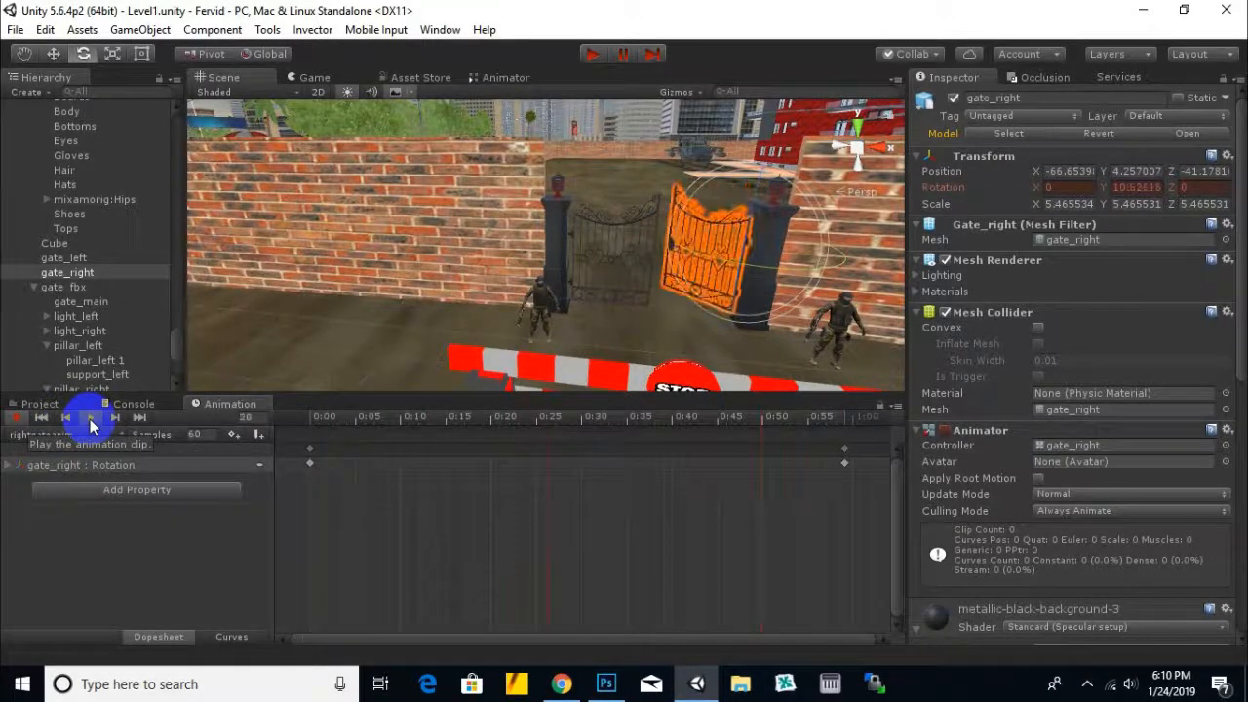
left_click(90, 419)
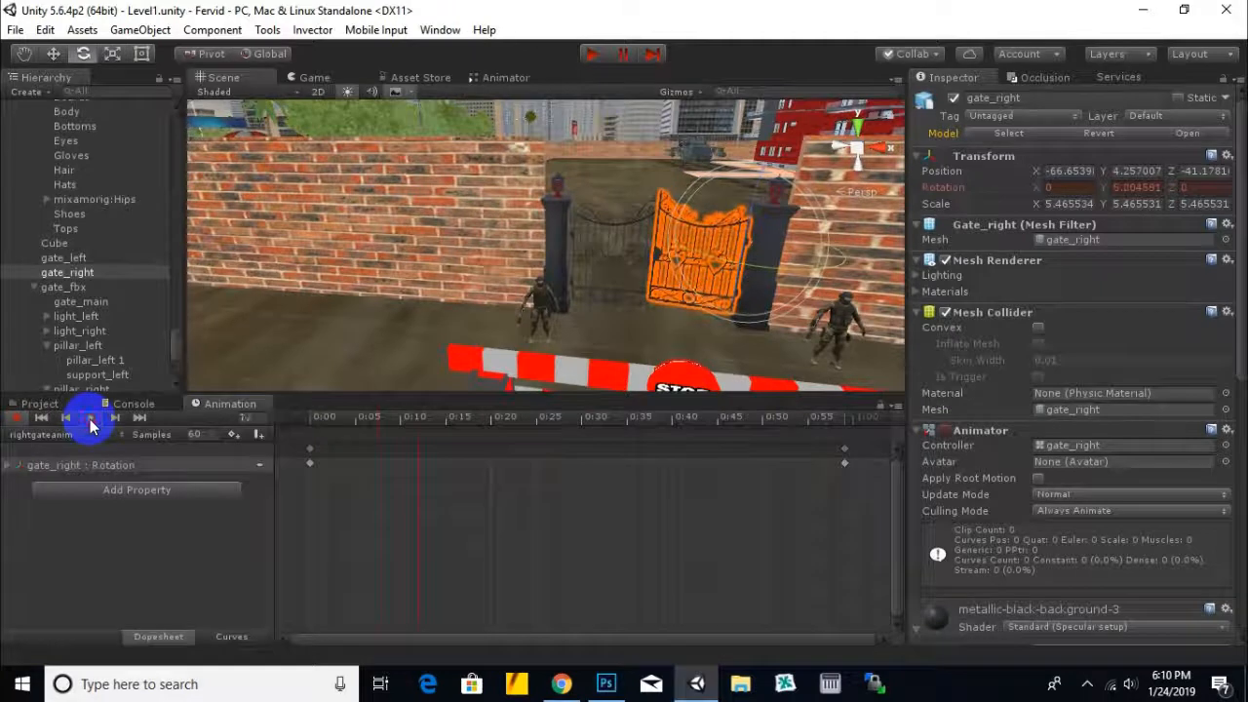
left_click(18, 420)
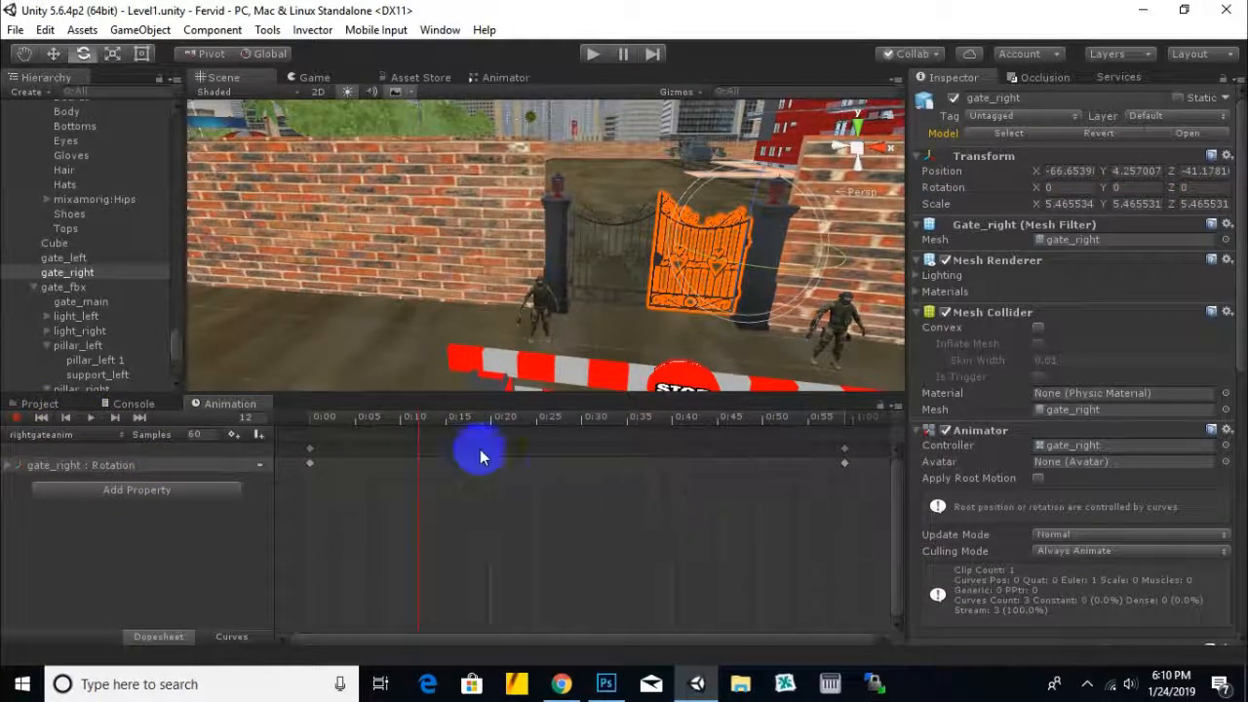
Step: Turn off Loop Time for the rightgateanim clip in the animations folder
left_click(46, 405)
double_click(244, 478)
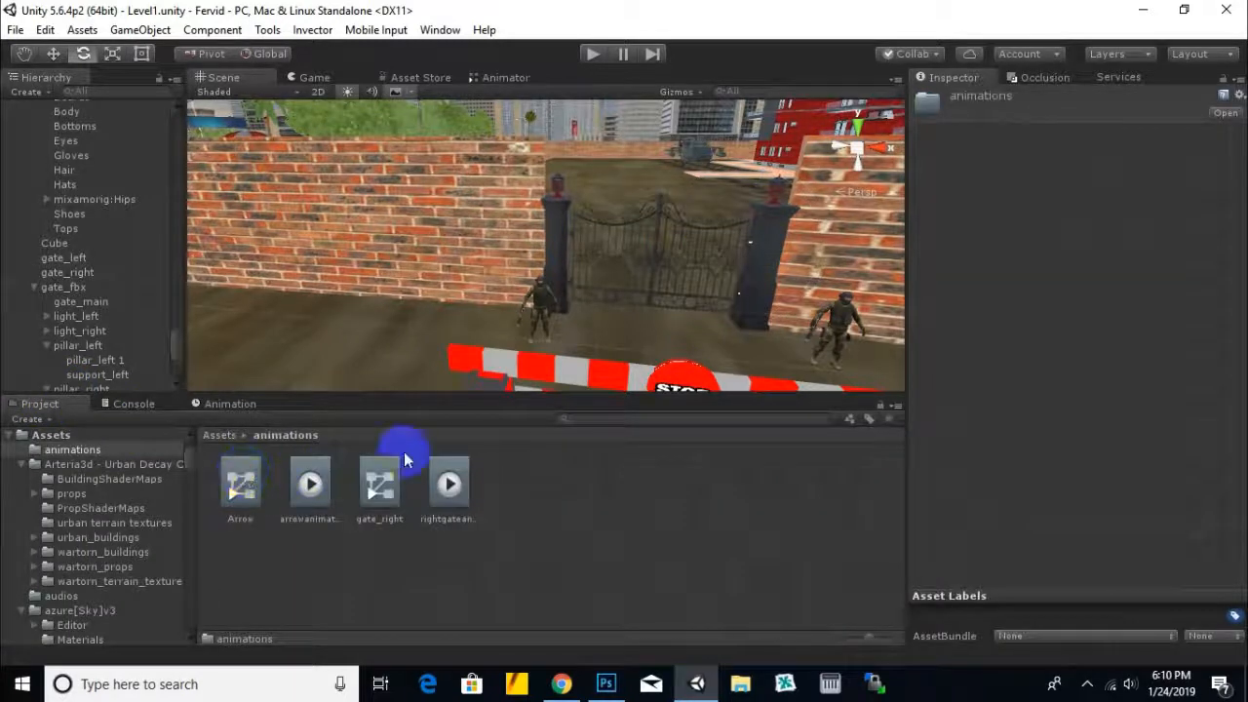
middle_click_drag(632, 351, 612, 341)
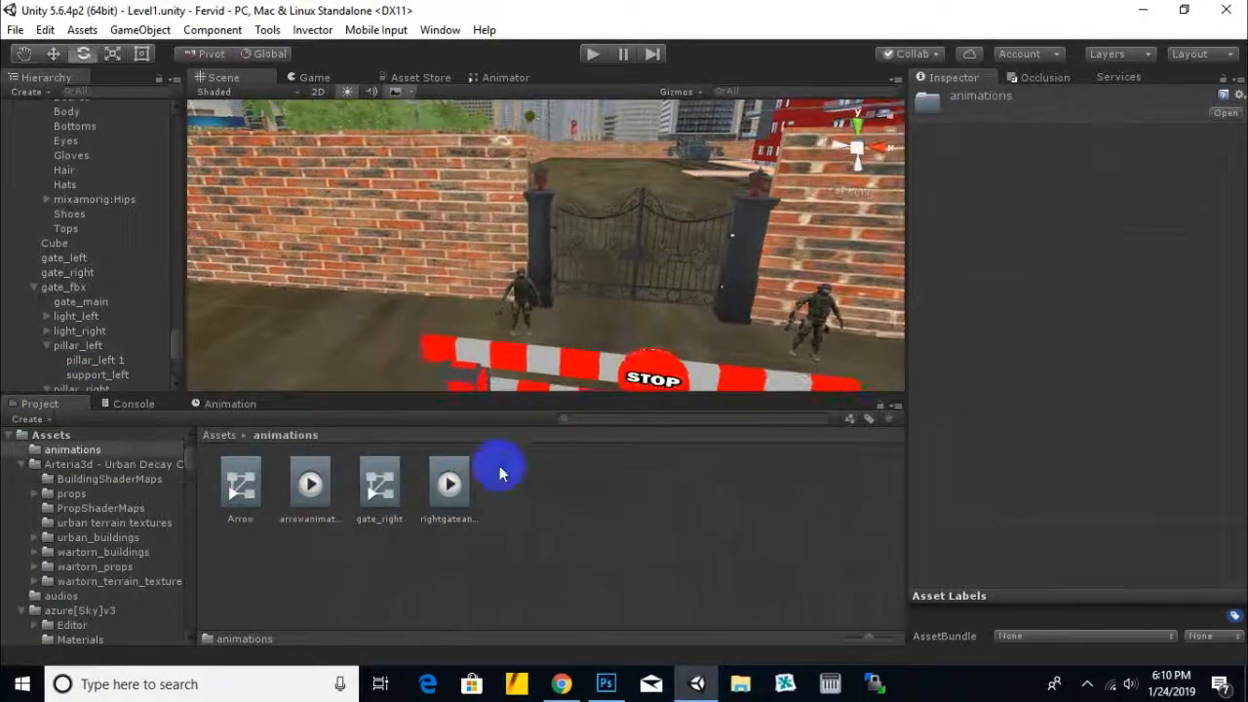
left_click(458, 480)
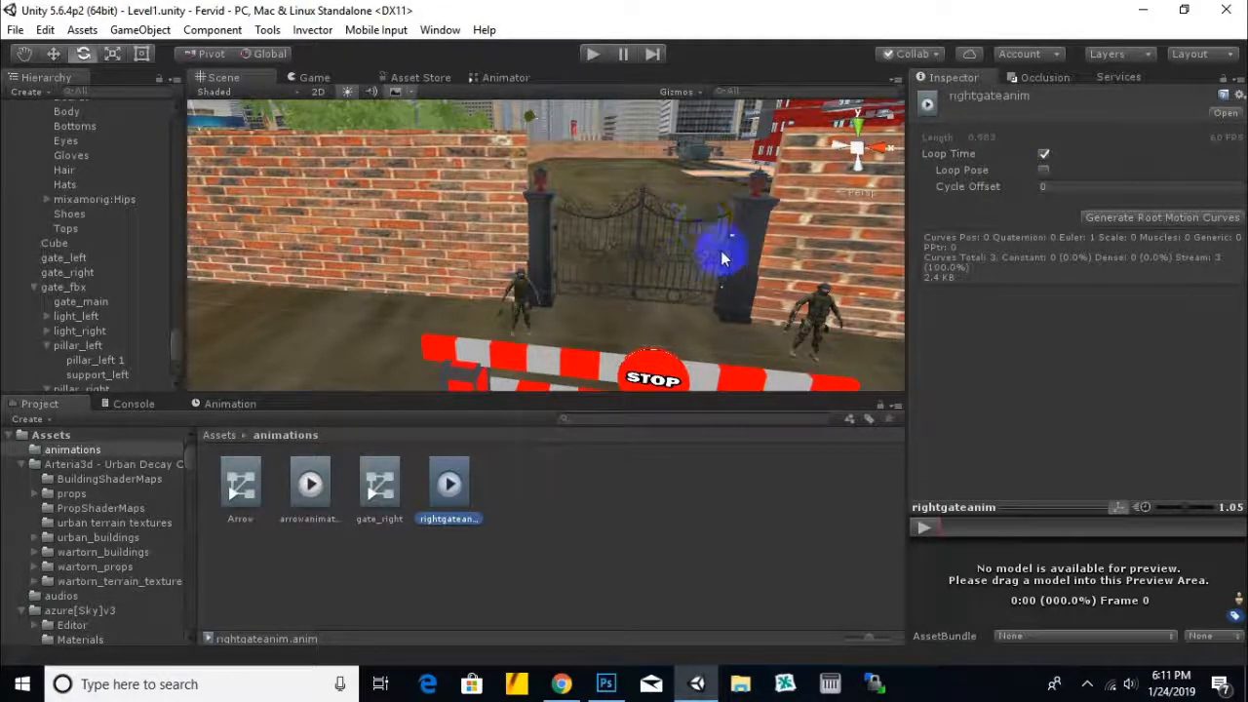
left_click(1044, 156)
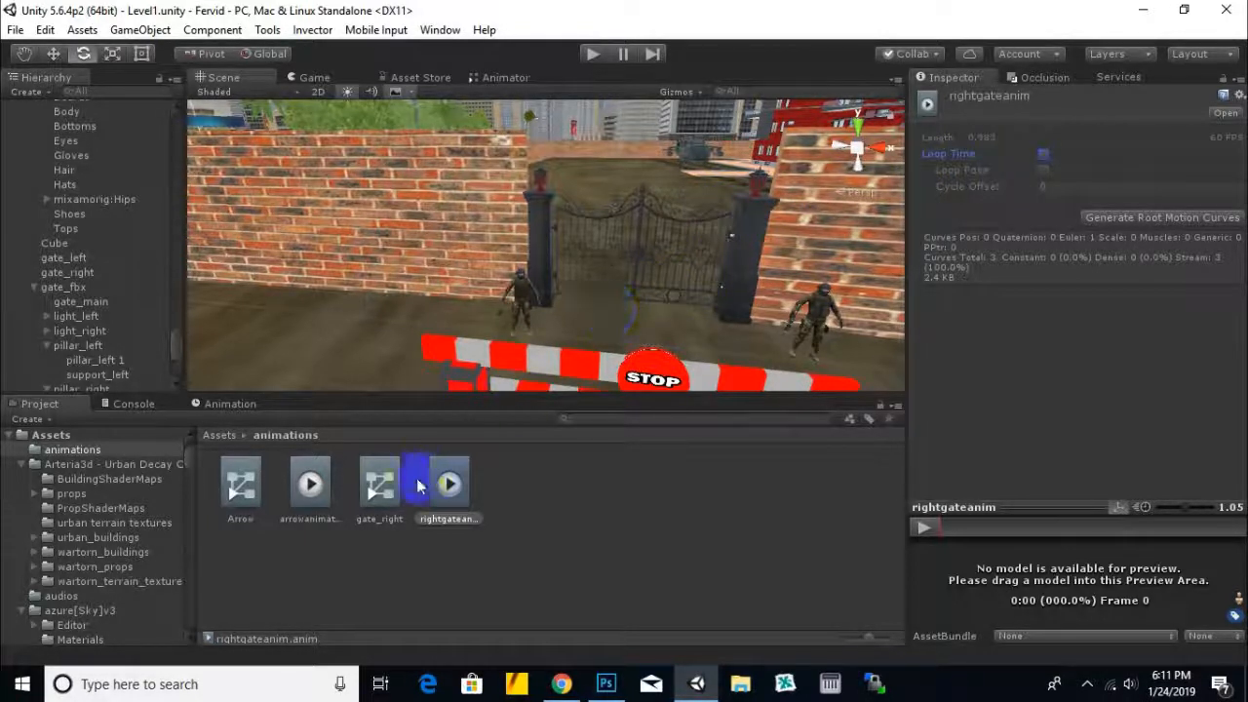
Step: Open the gate_right animator controller and delete its default rightgateanim state
left_click(376, 491)
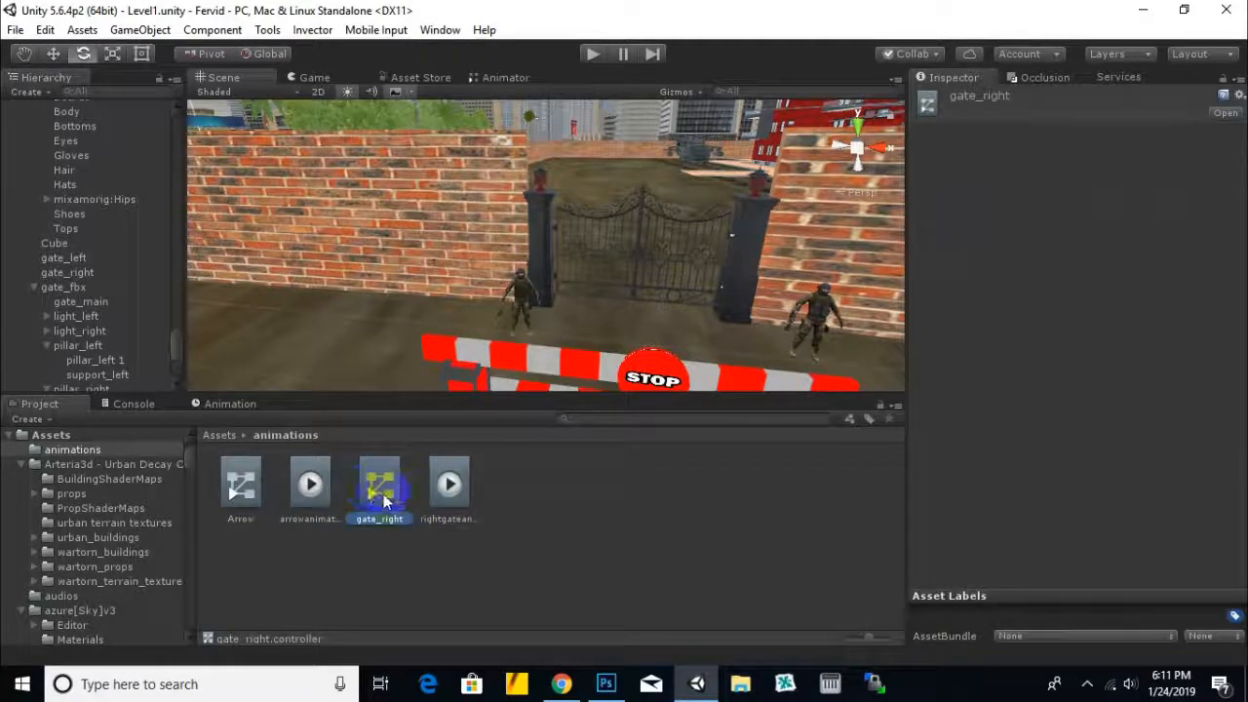
double_click(384, 498)
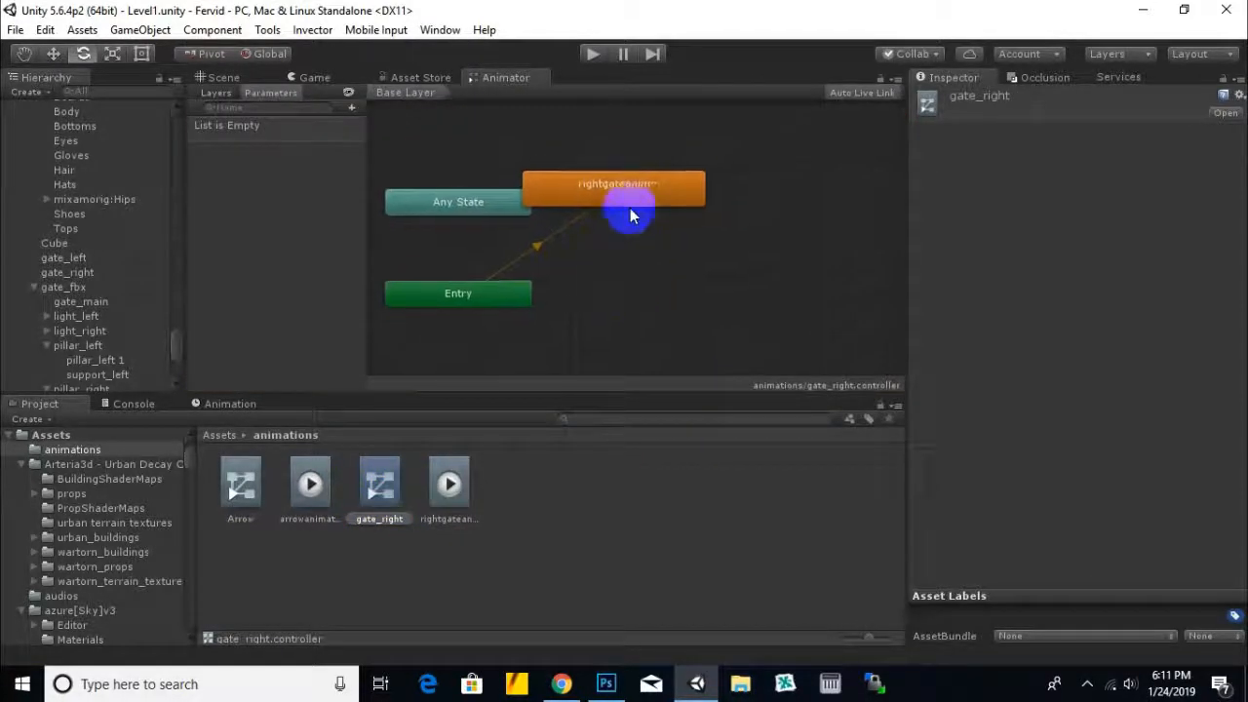
left_click(673, 206)
left_click_drag(680, 208, 703, 230)
left_click(492, 296)
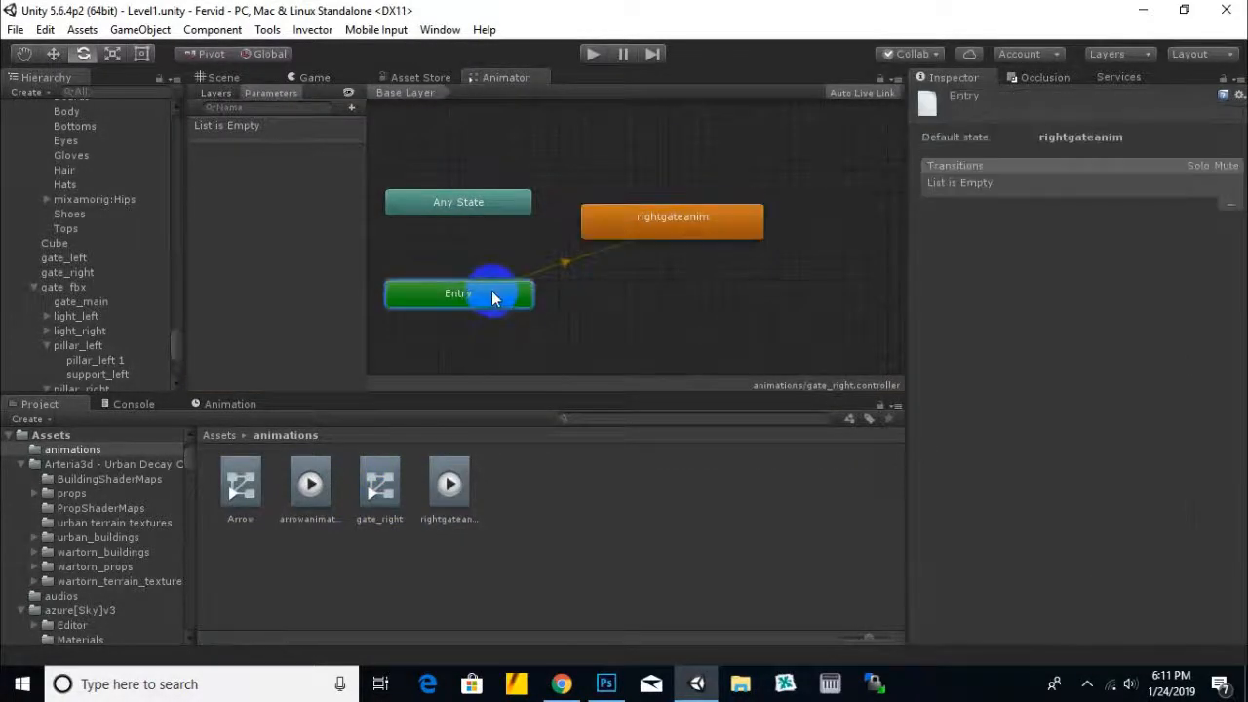
left_click(694, 223)
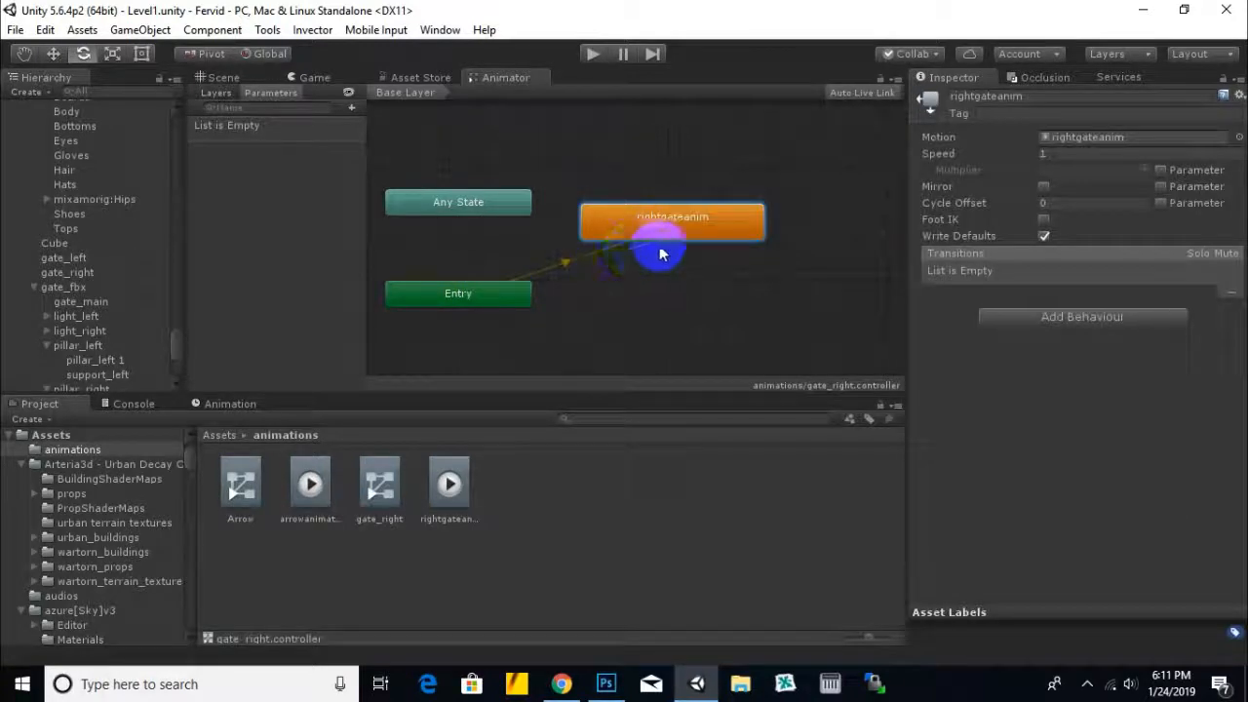
left_click_drag(661, 231, 710, 234)
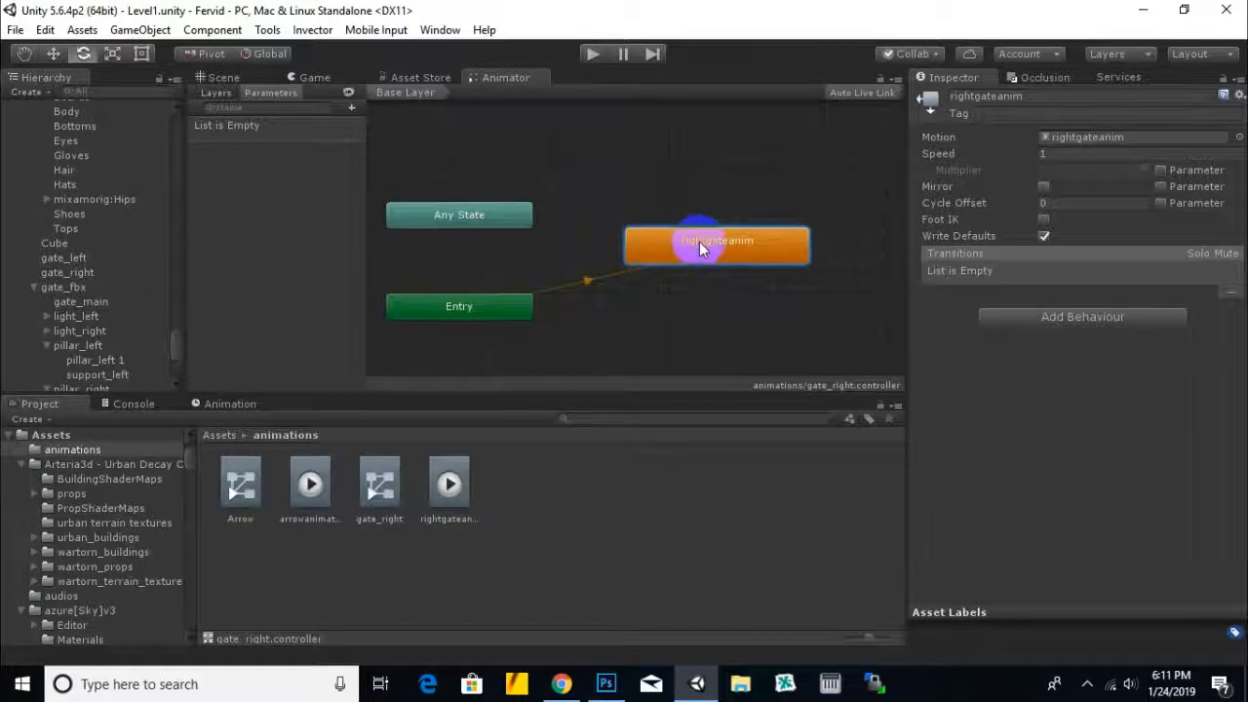
left_click_drag(705, 255, 712, 265)
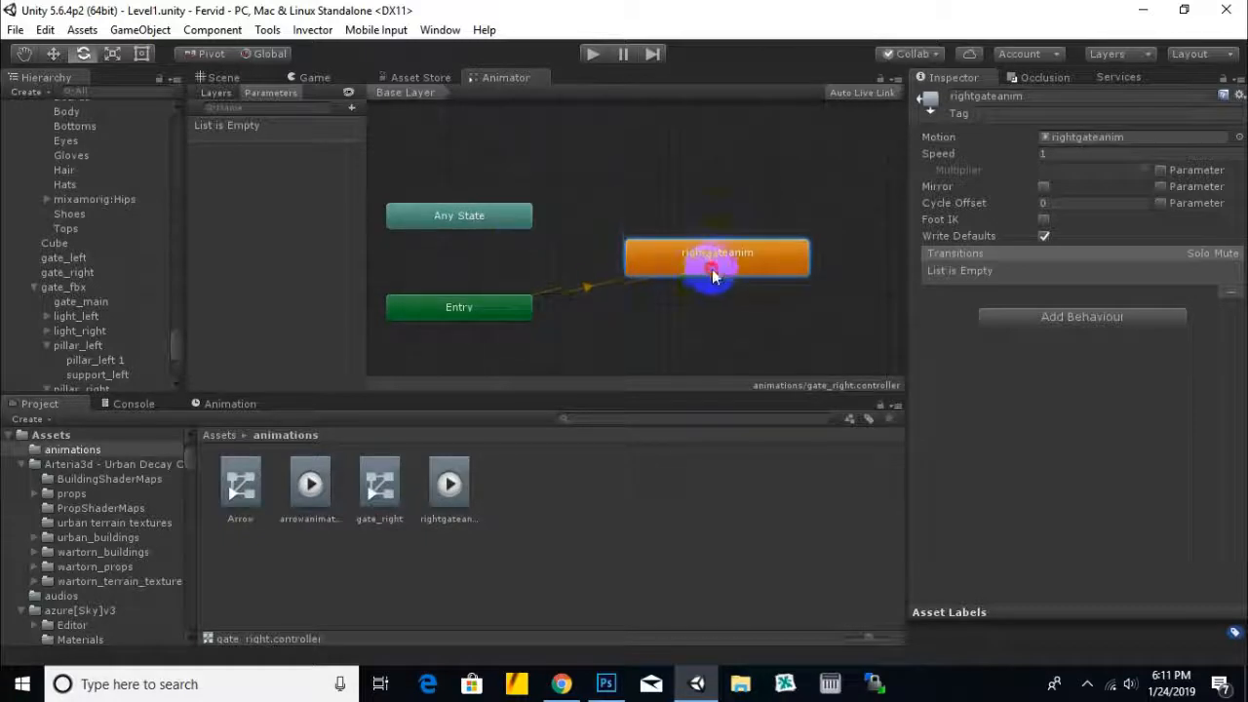
left_click_drag(694, 281, 704, 253)
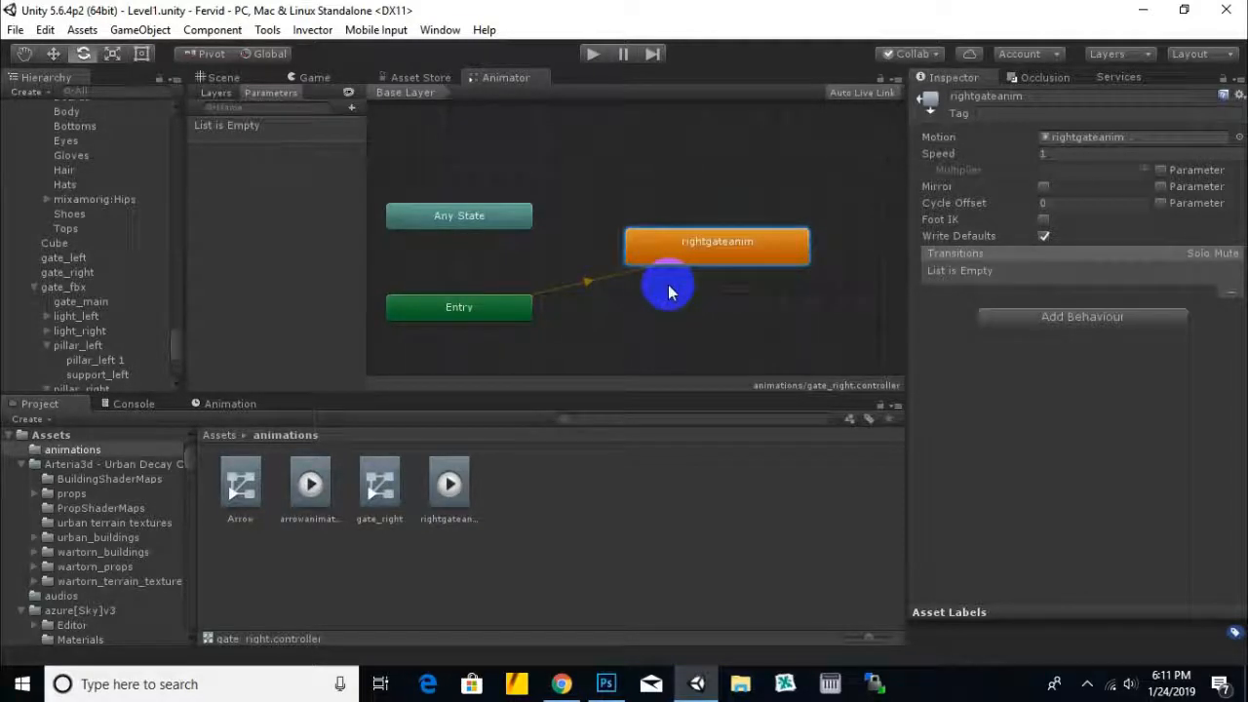
key("Delete")
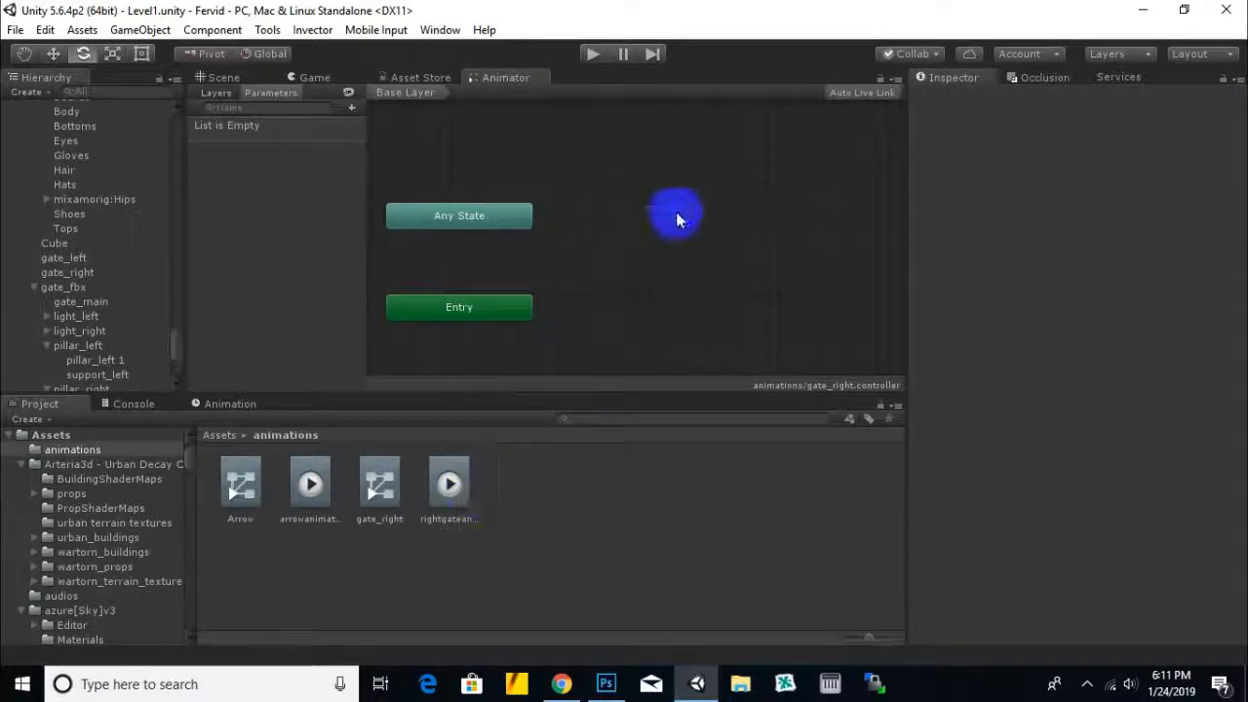
Step: Create a default state without motion named empty, and add the rightgateanim clip as a second state below it
right_click(678, 220)
mouse_move(690, 224)
left_click(911, 227)
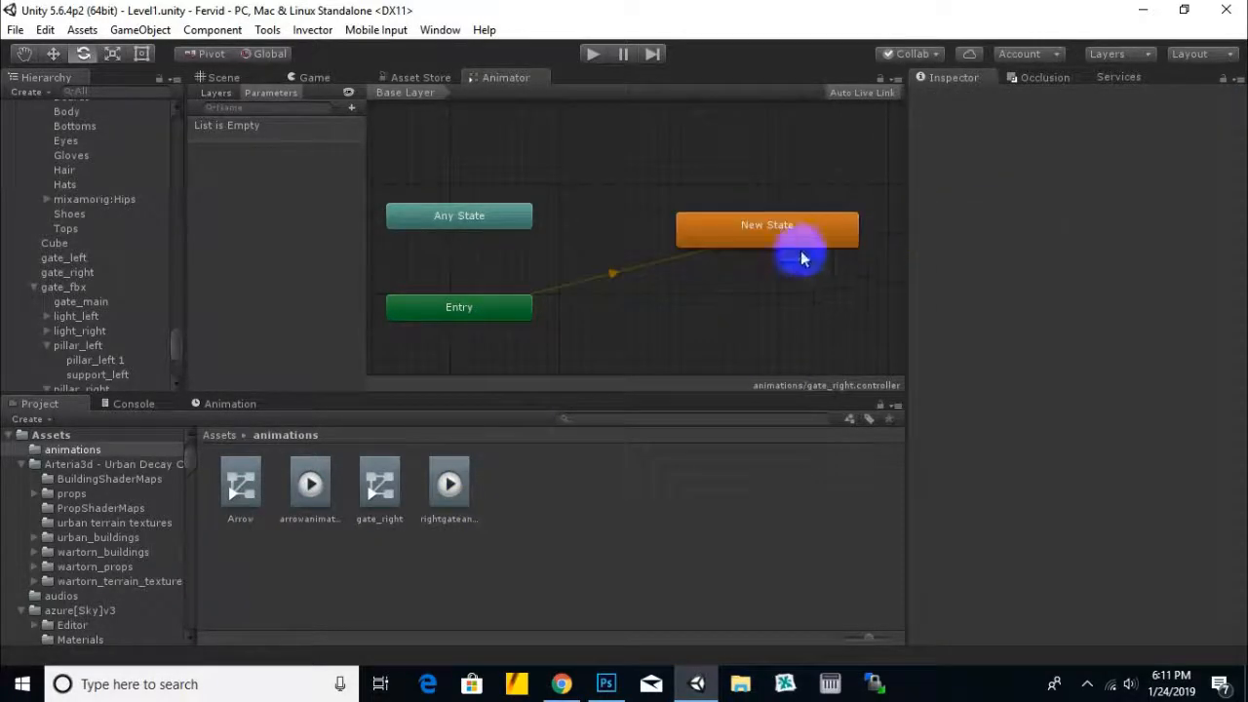
left_click_drag(802, 259, 751, 221)
left_click(1072, 93)
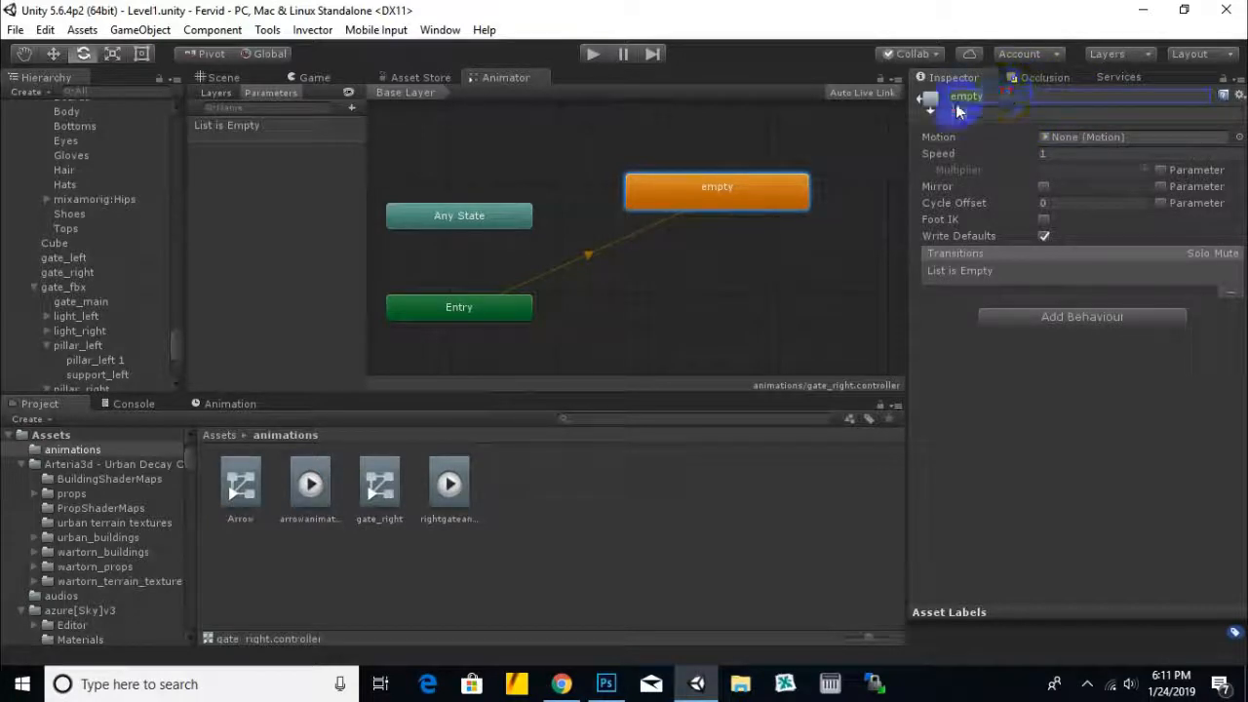
left_click_drag(448, 484, 689, 273)
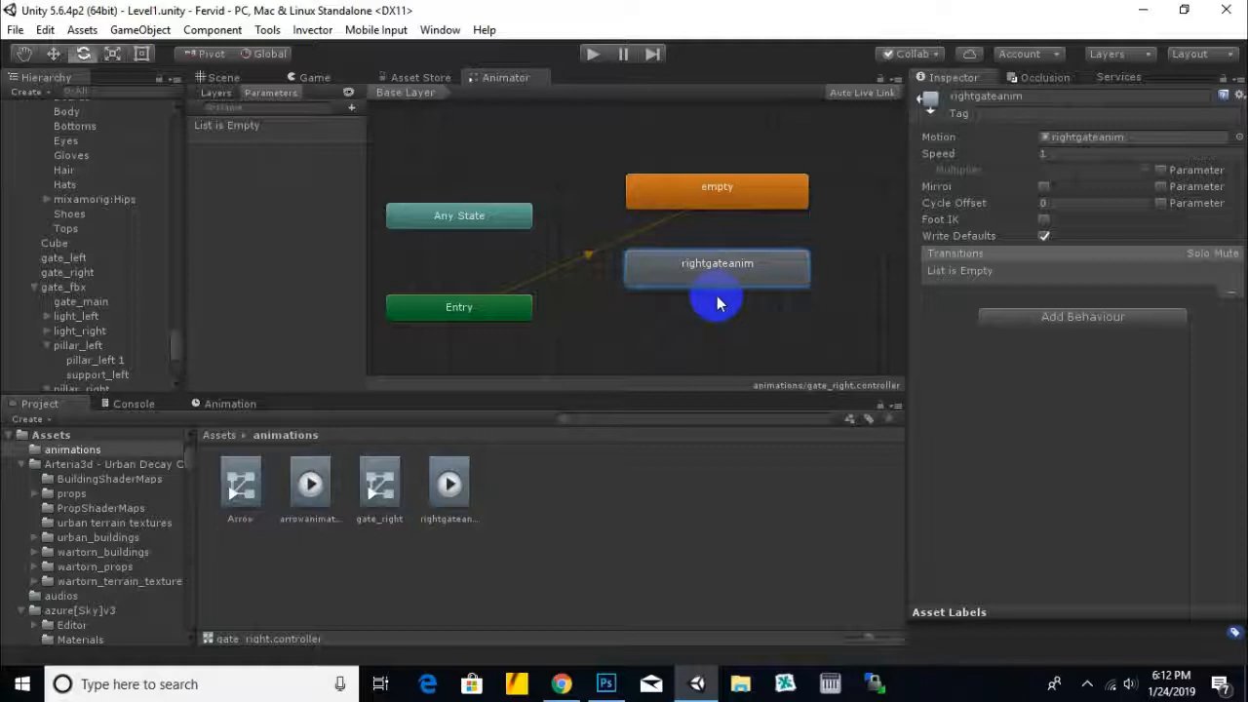
Step: Create a new animation clip named leftgateanim for the gate_left object in the animations folder
left_click(226, 436)
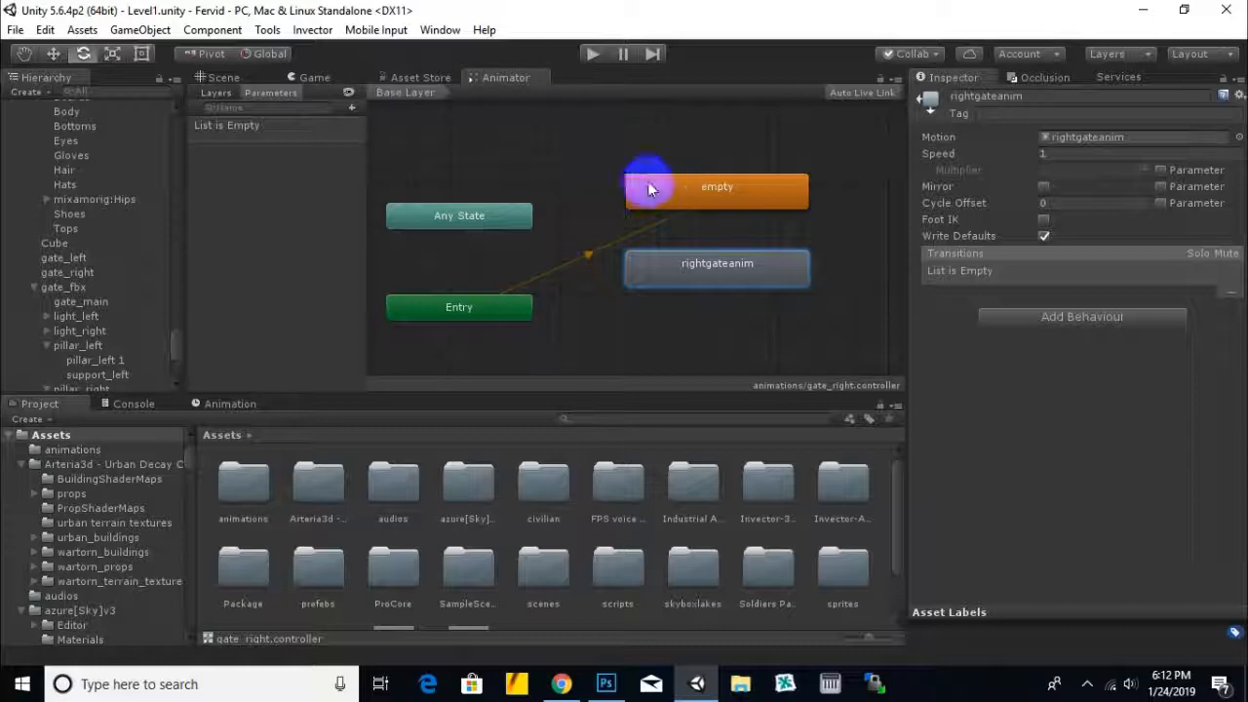
left_click(216, 77)
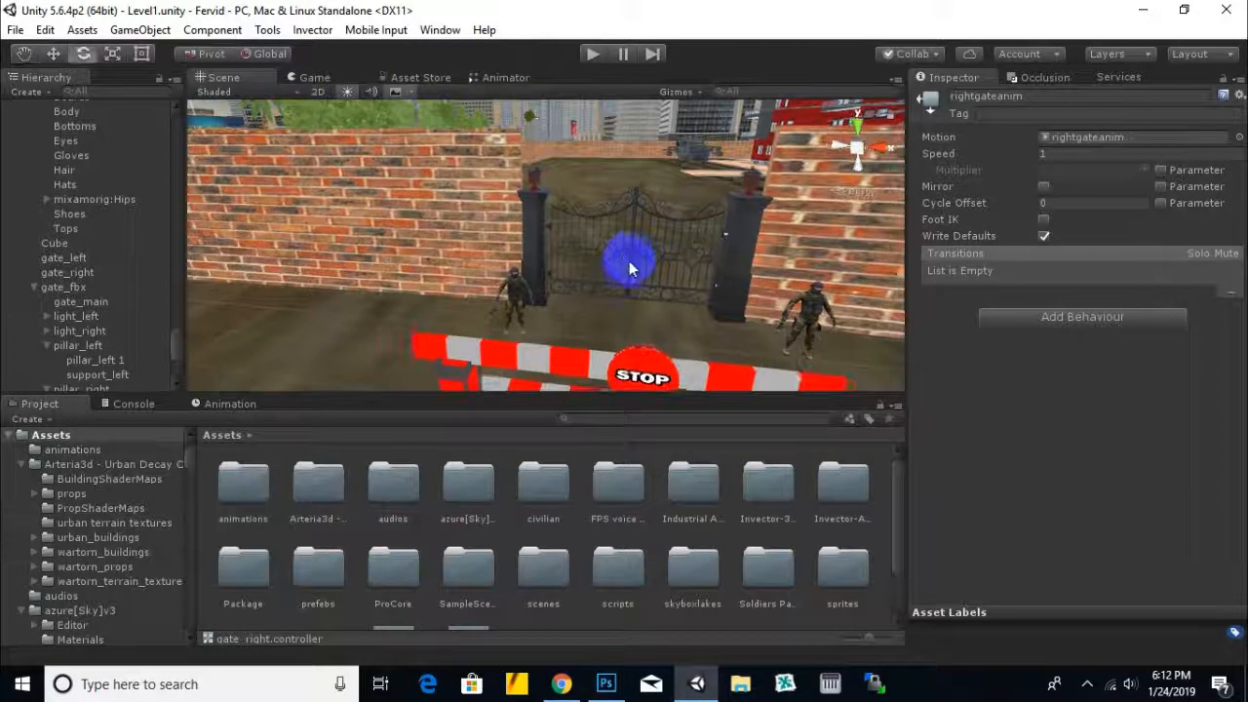
left_click(629, 256)
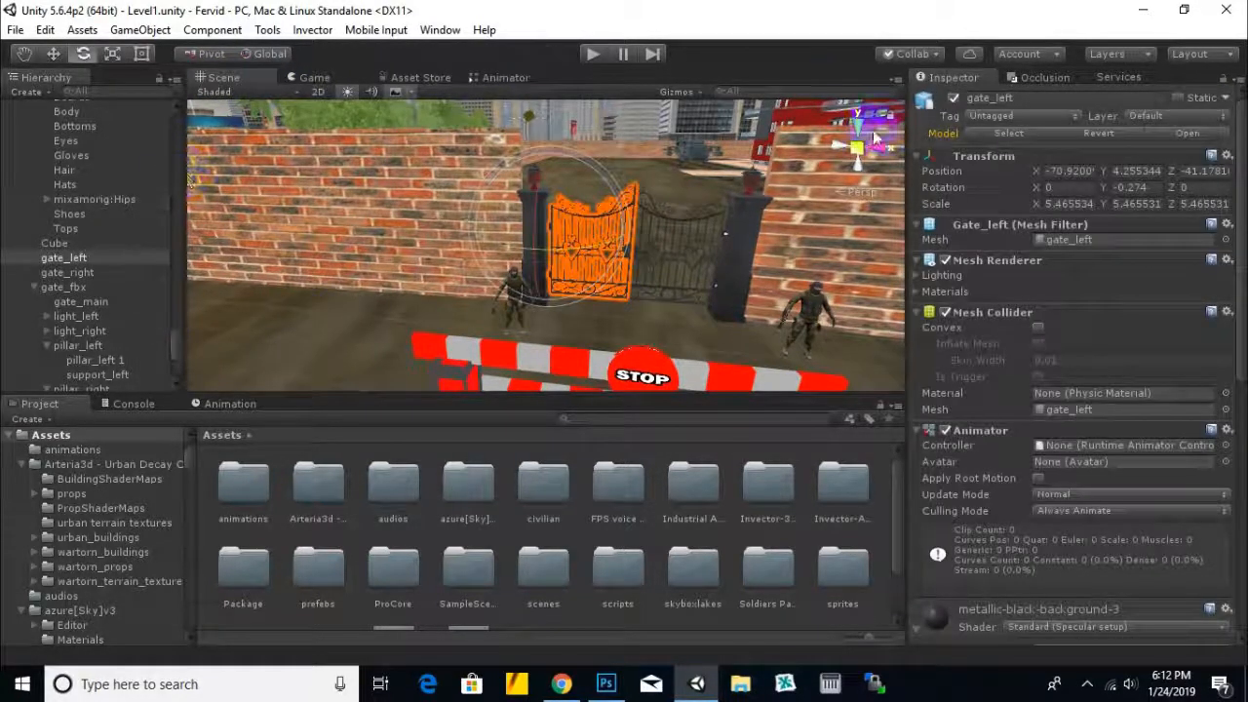
left_click(232, 404)
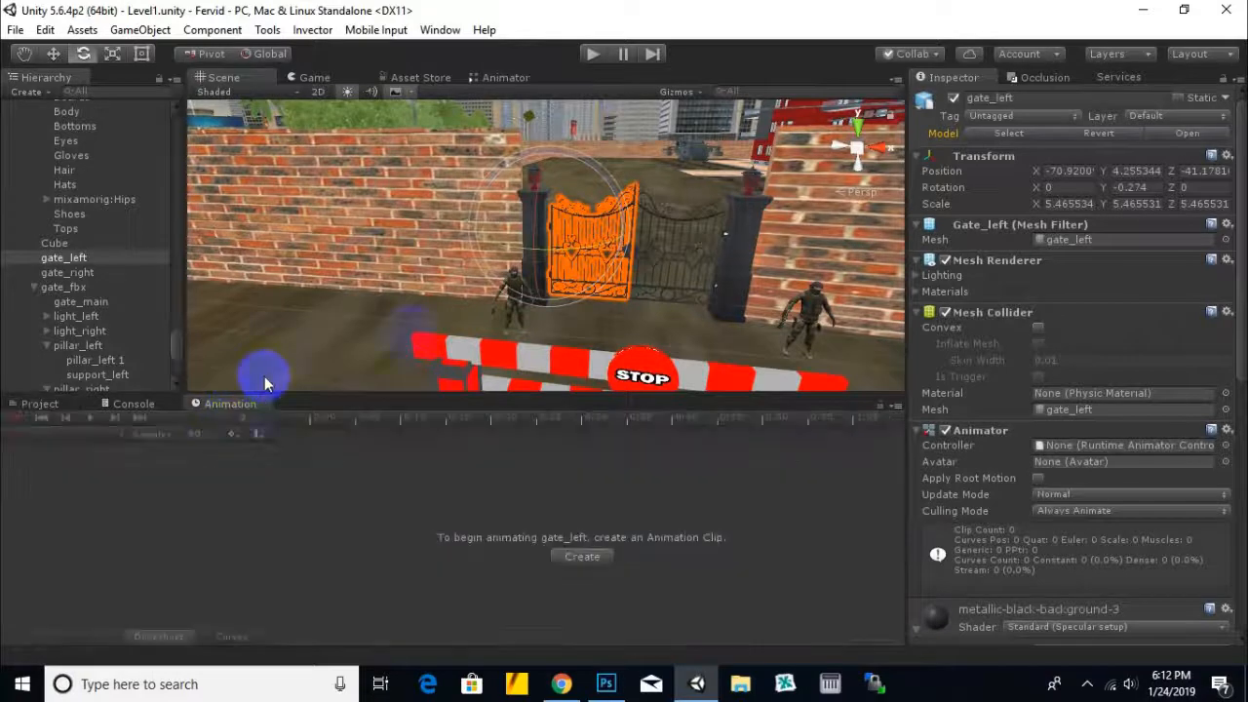
left_click(596, 555)
left_click(200, 186)
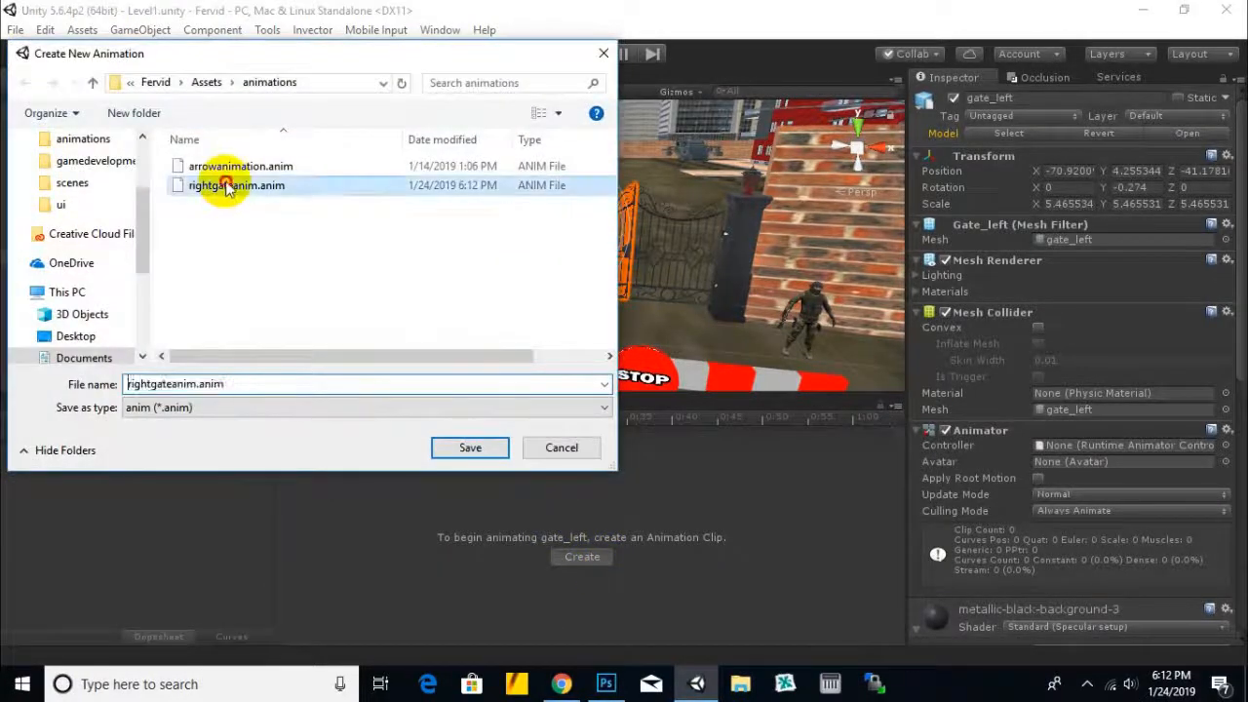
double_click(151, 384)
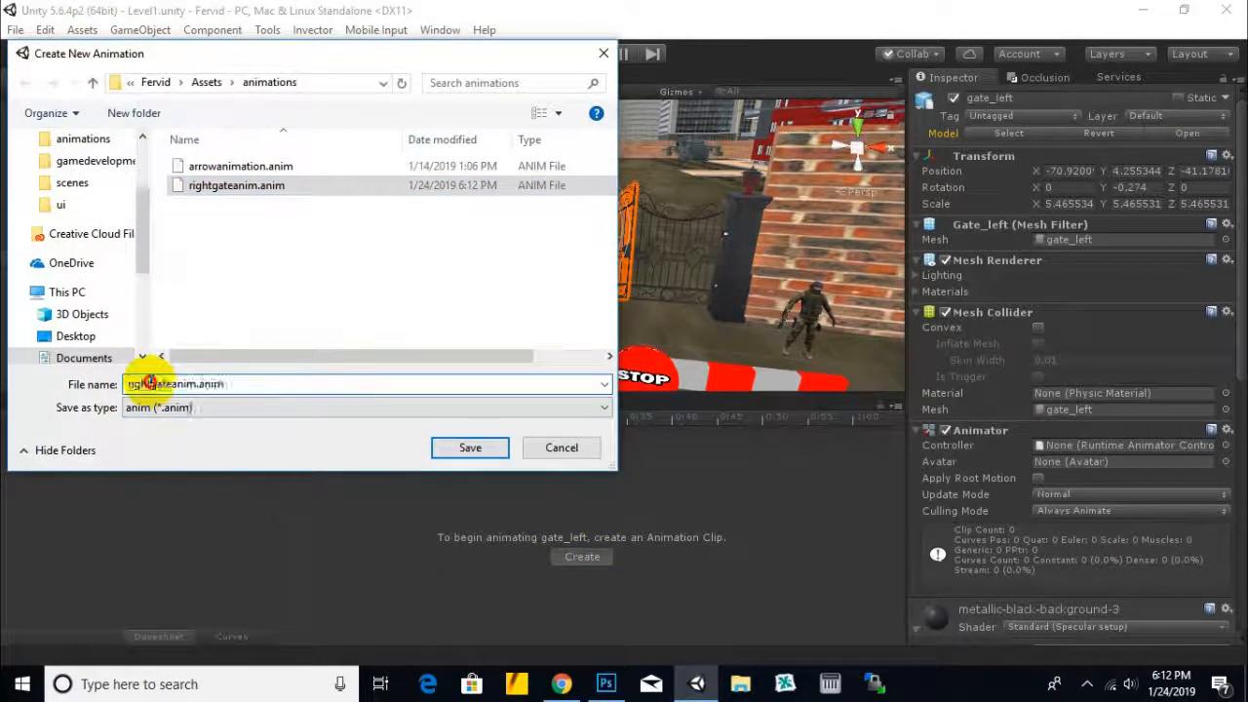
left_click_drag(151, 383, 37, 400)
type("lef")
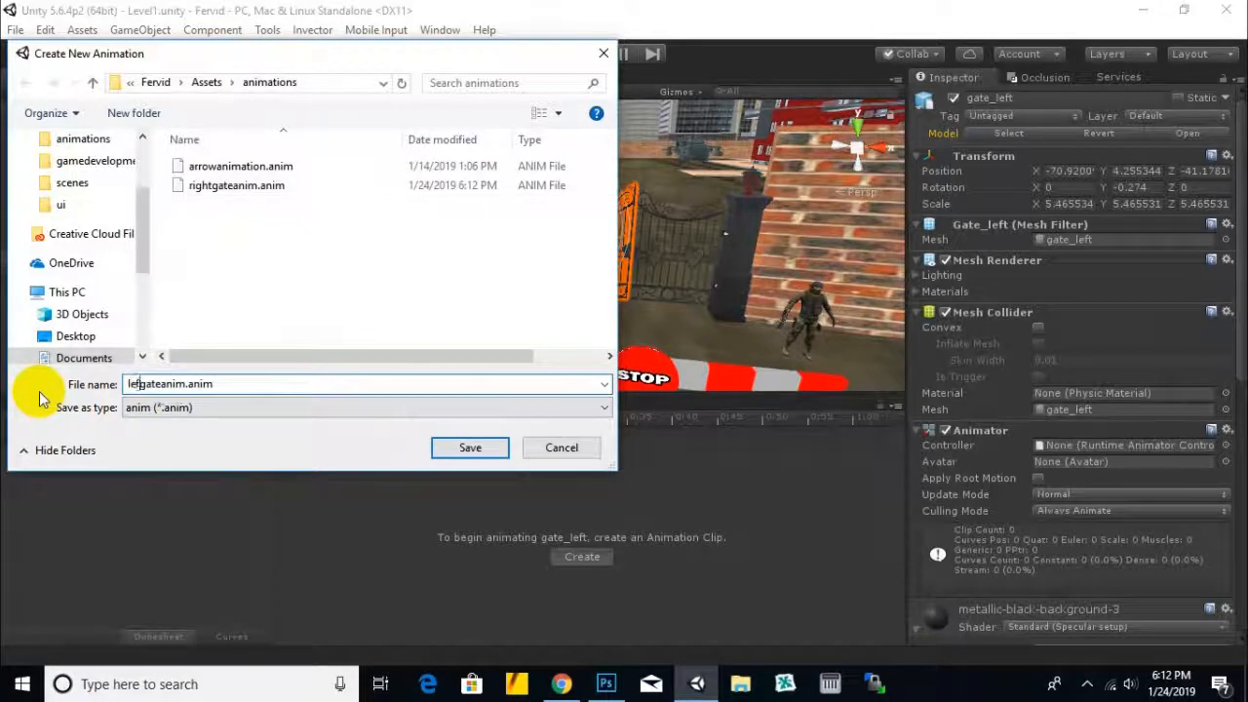
left_click(478, 448)
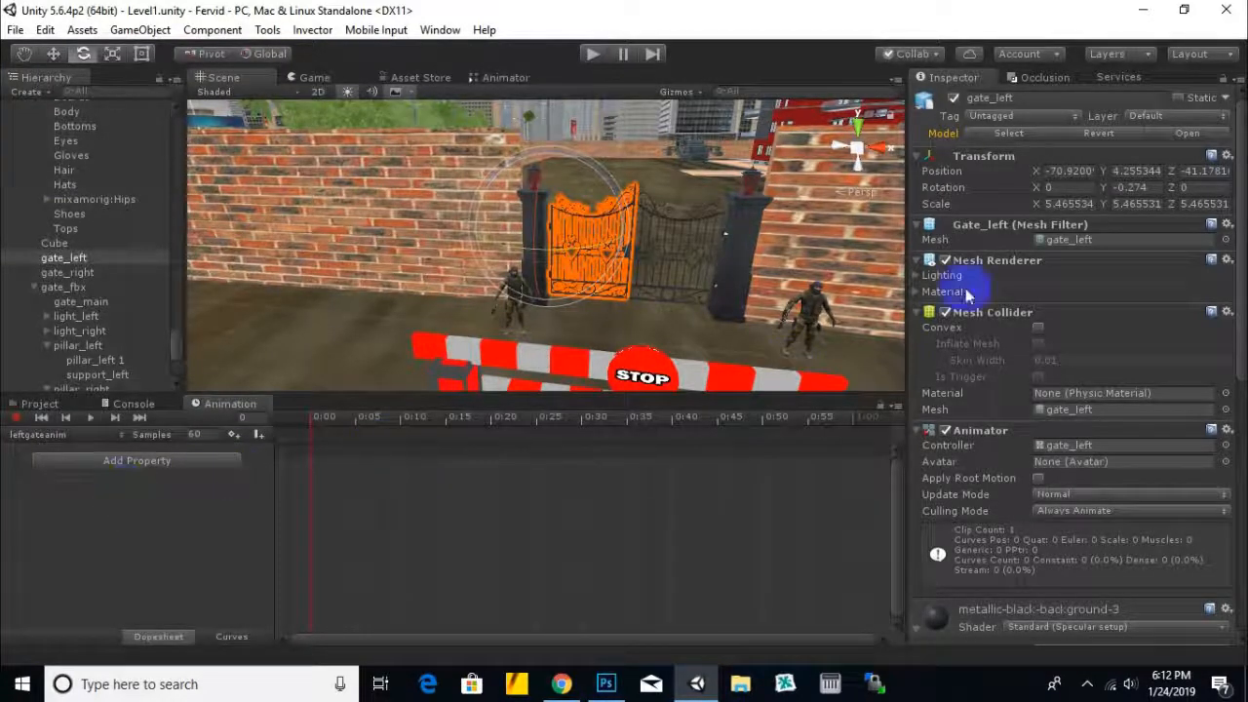
Step: Record gate_left's rotation keyframes from closed at frame 0 to about -111.66° on Y at frame 61, preview the swing and end recording
left_click(15, 417)
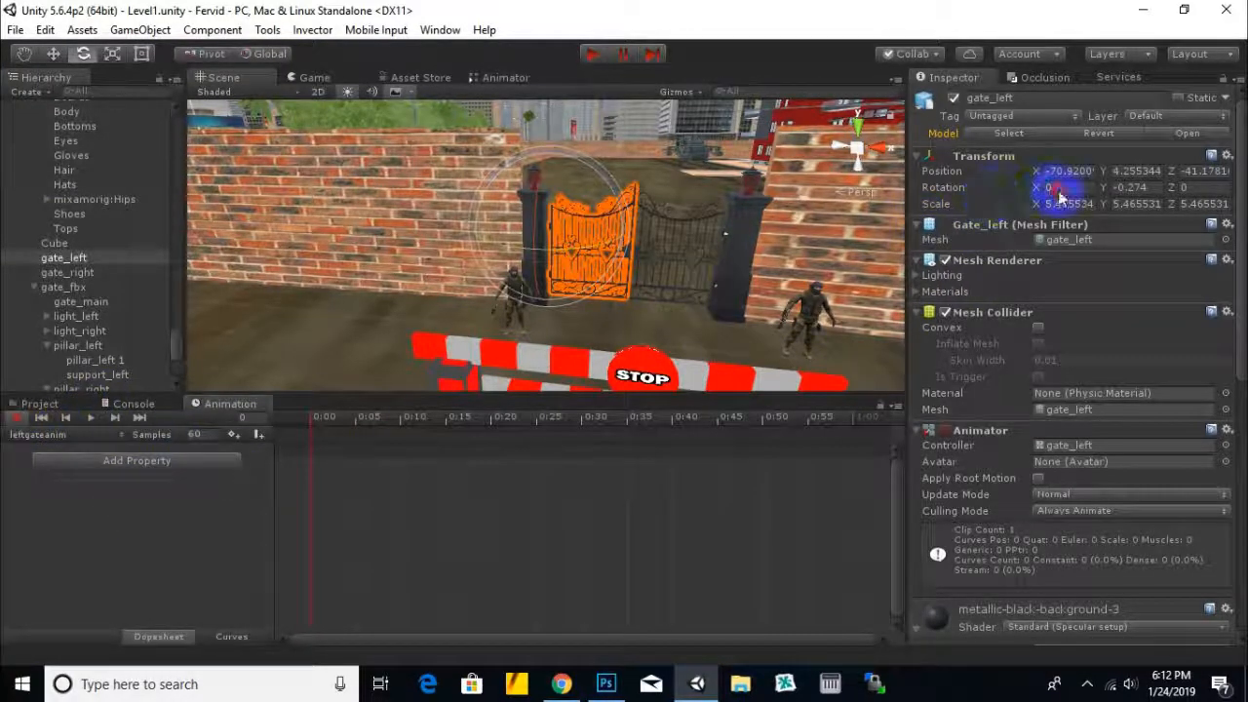
key("BackSpace")
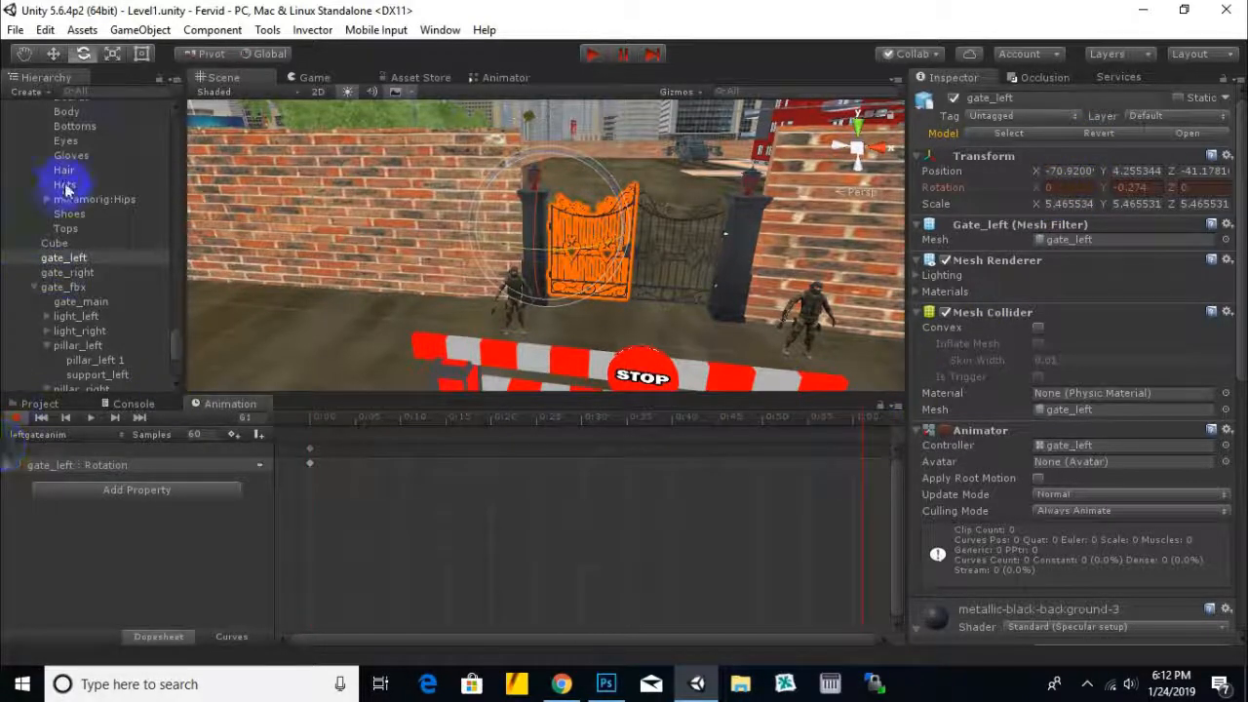
left_click_drag(598, 253, 826, 198)
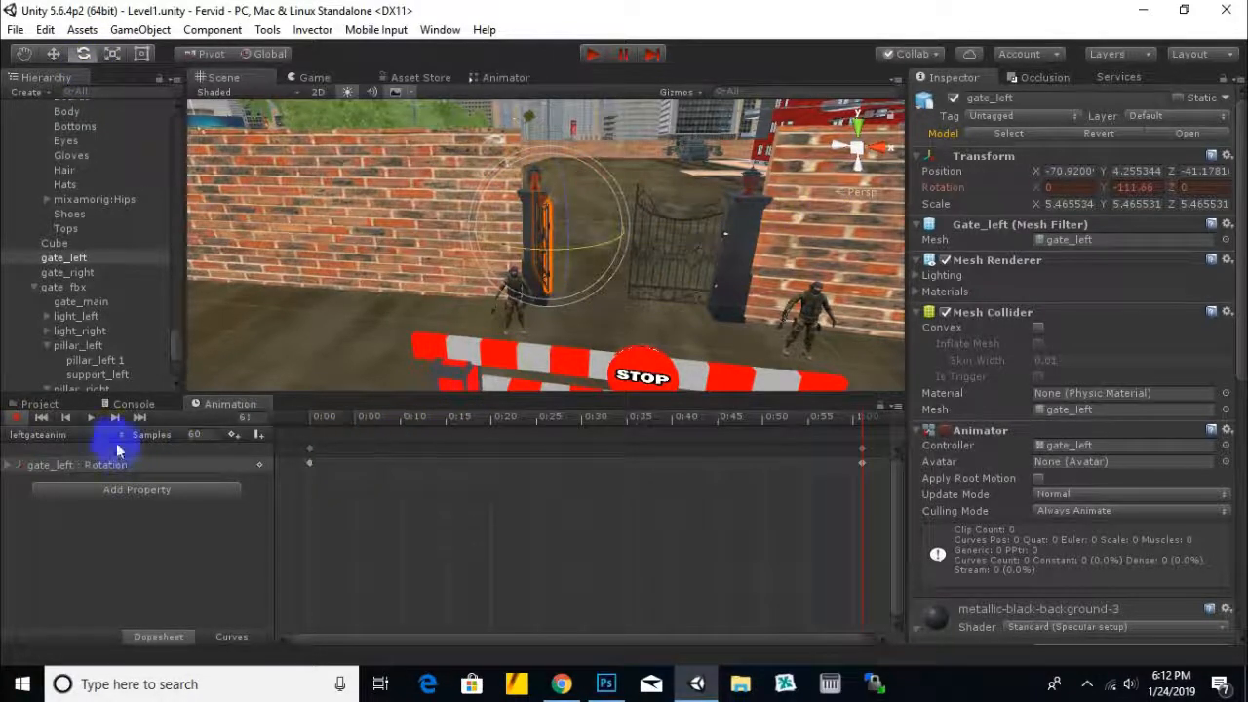
left_click(88, 418)
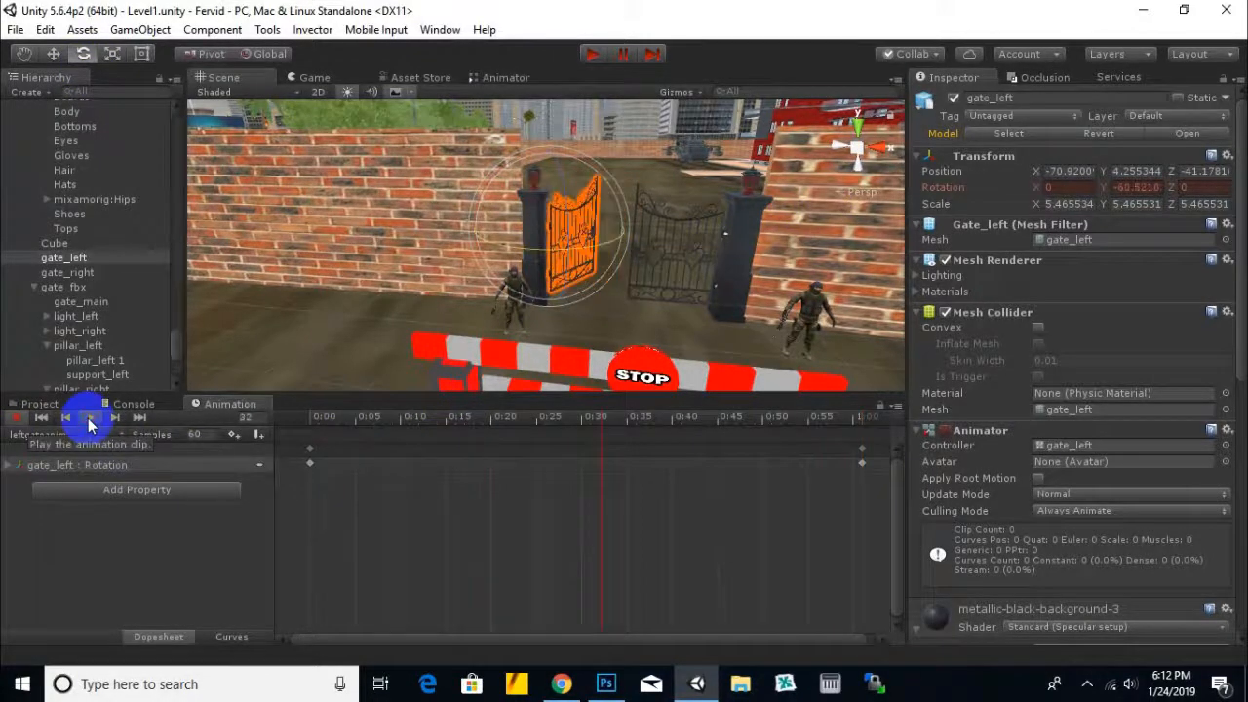
left_click(16, 417)
Step: Turn off Loop Time for the leftgateanim clip in the animations folder
left_click(40, 403)
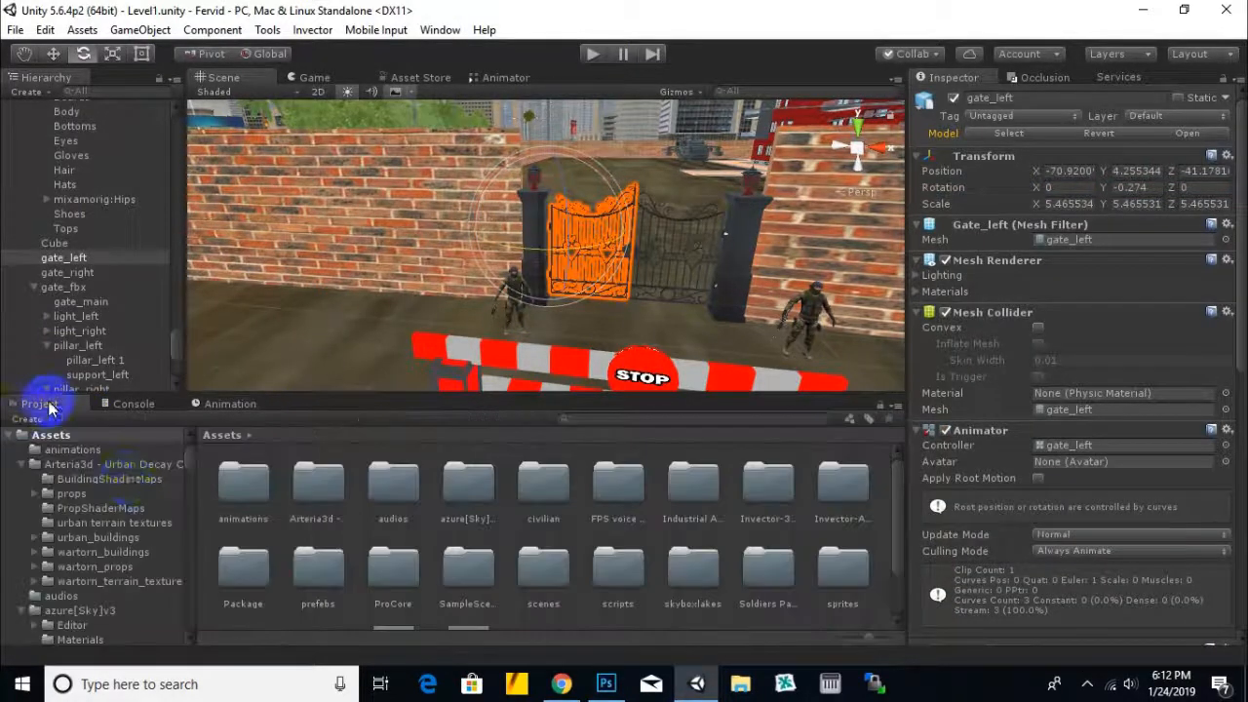
double_click(244, 507)
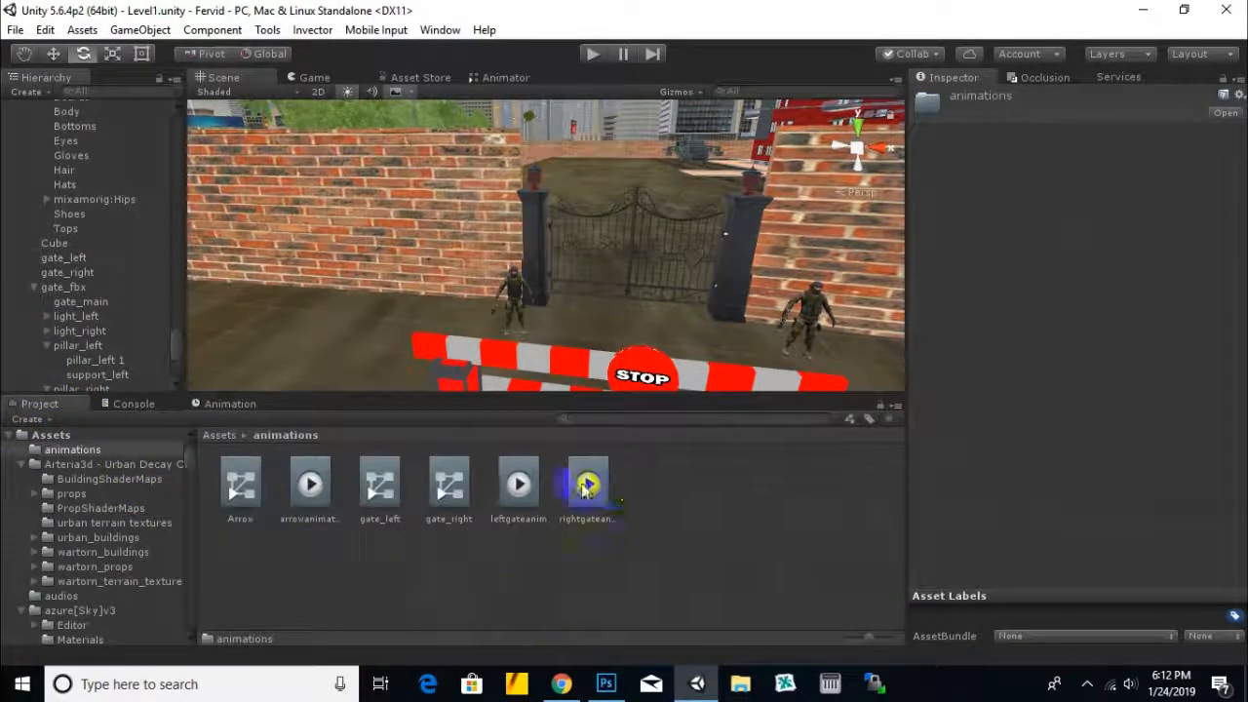
left_click(520, 488)
left_click(1045, 154)
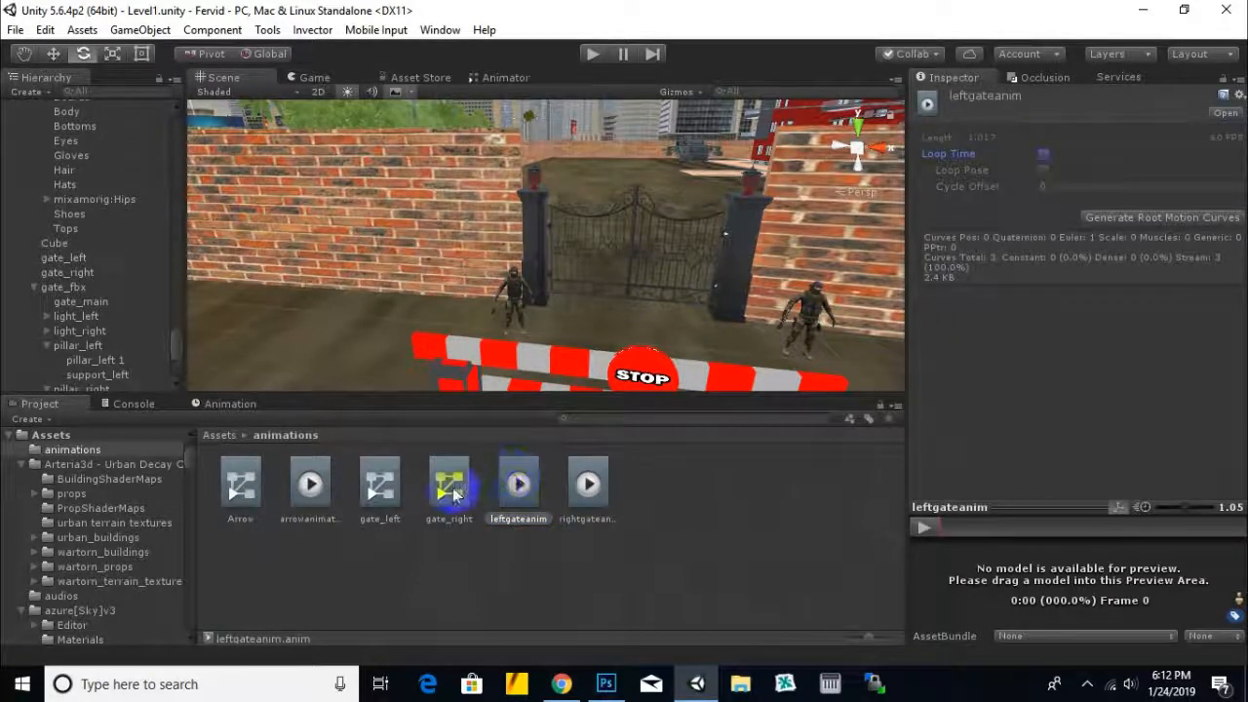
Step: Open the gate_left animator controller and delete its default leftgateanim state
double_click(380, 487)
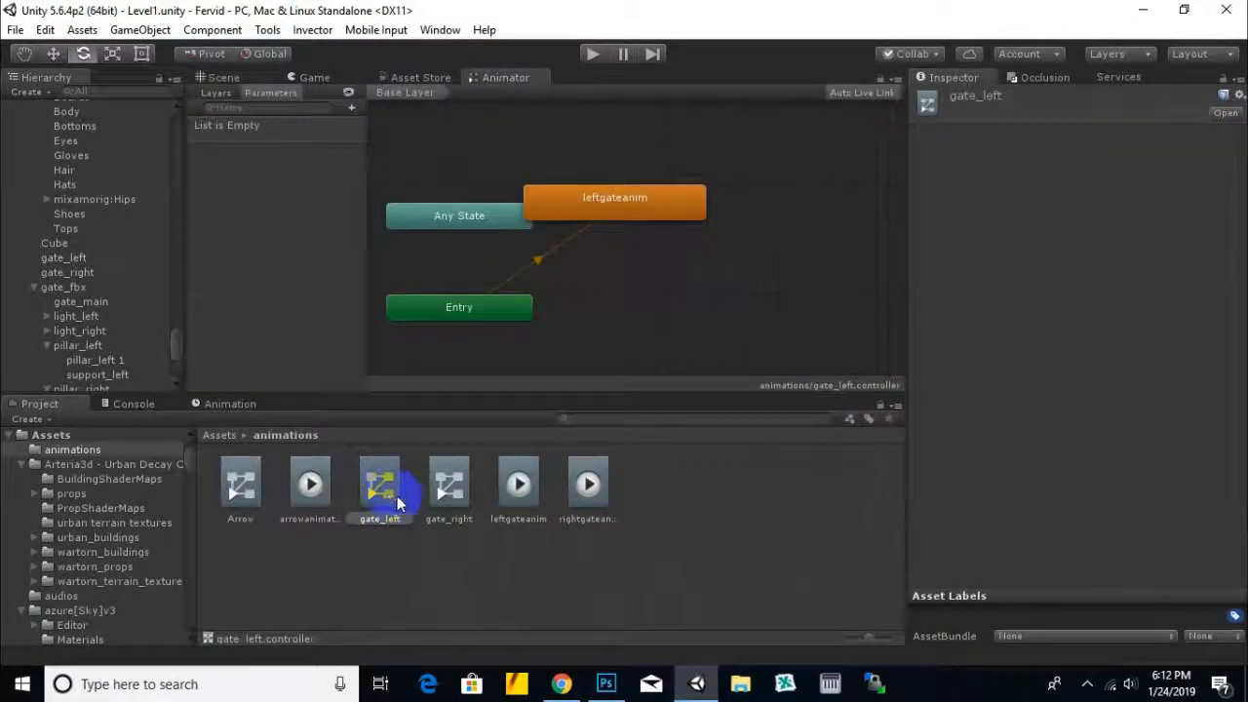
left_click_drag(682, 203, 738, 253)
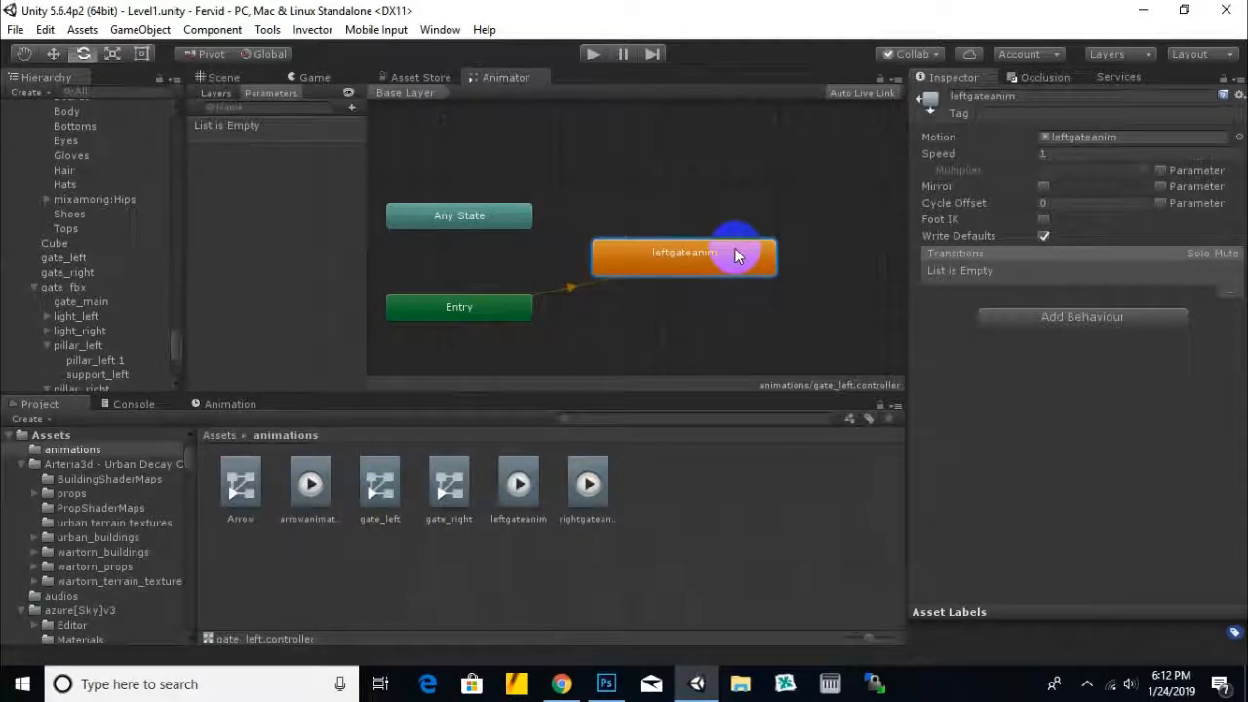
key("Delete")
Step: Create a default state without motion named empty in the gate_left controller, and add the leftgateanim clip as a second state below it
right_click(680, 203)
mouse_move(692, 214)
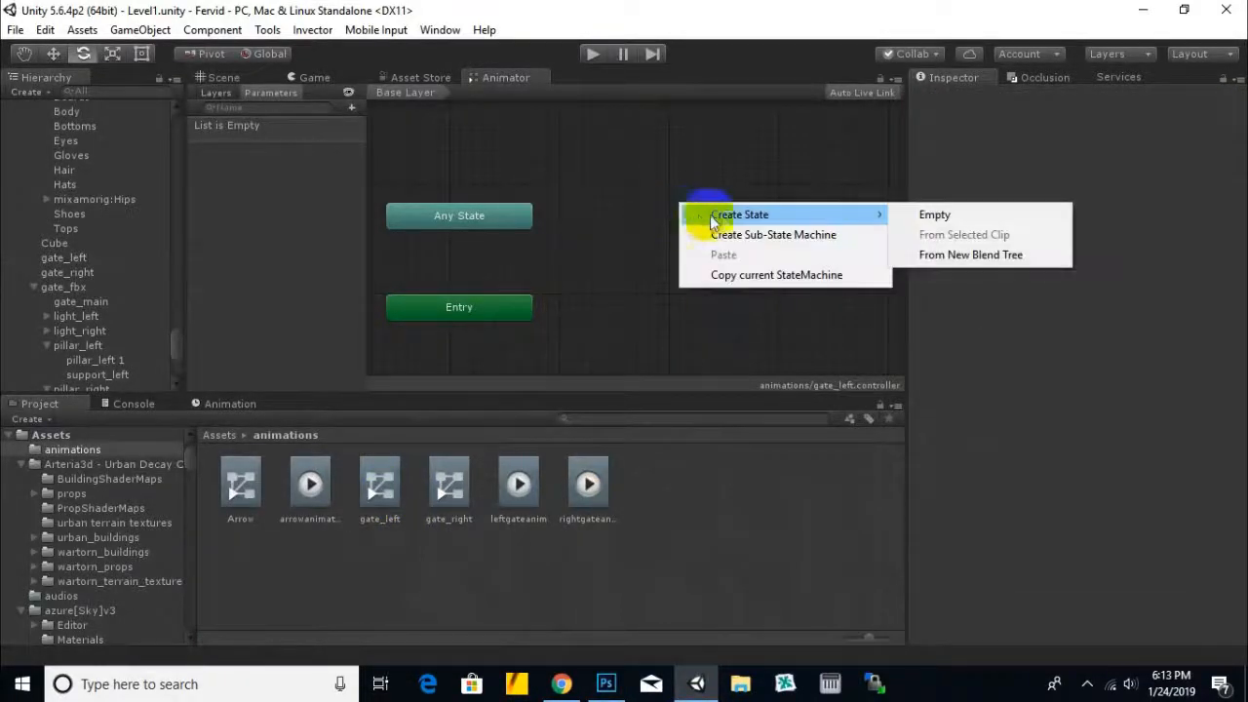
left_click(938, 216)
left_click_drag(505, 501, 717, 321)
left_click_drag(788, 206, 731, 181)
left_click_drag(812, 337, 729, 285)
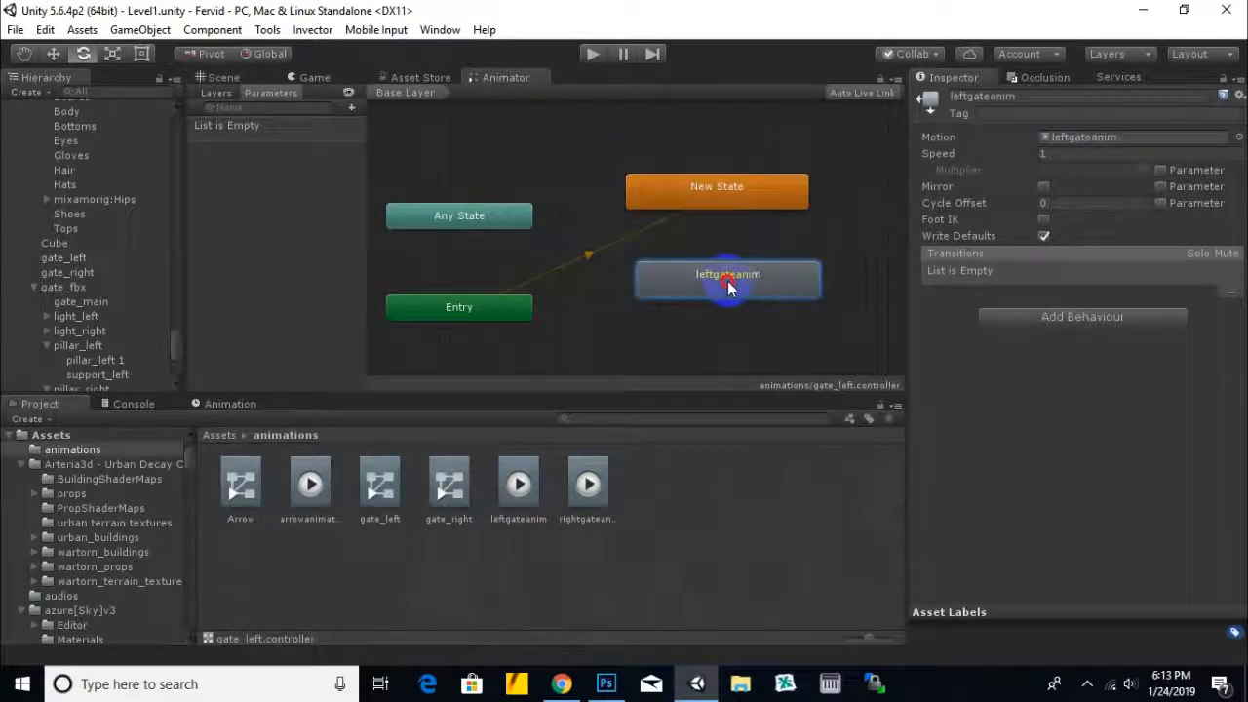
left_click(709, 206)
left_click(1014, 93)
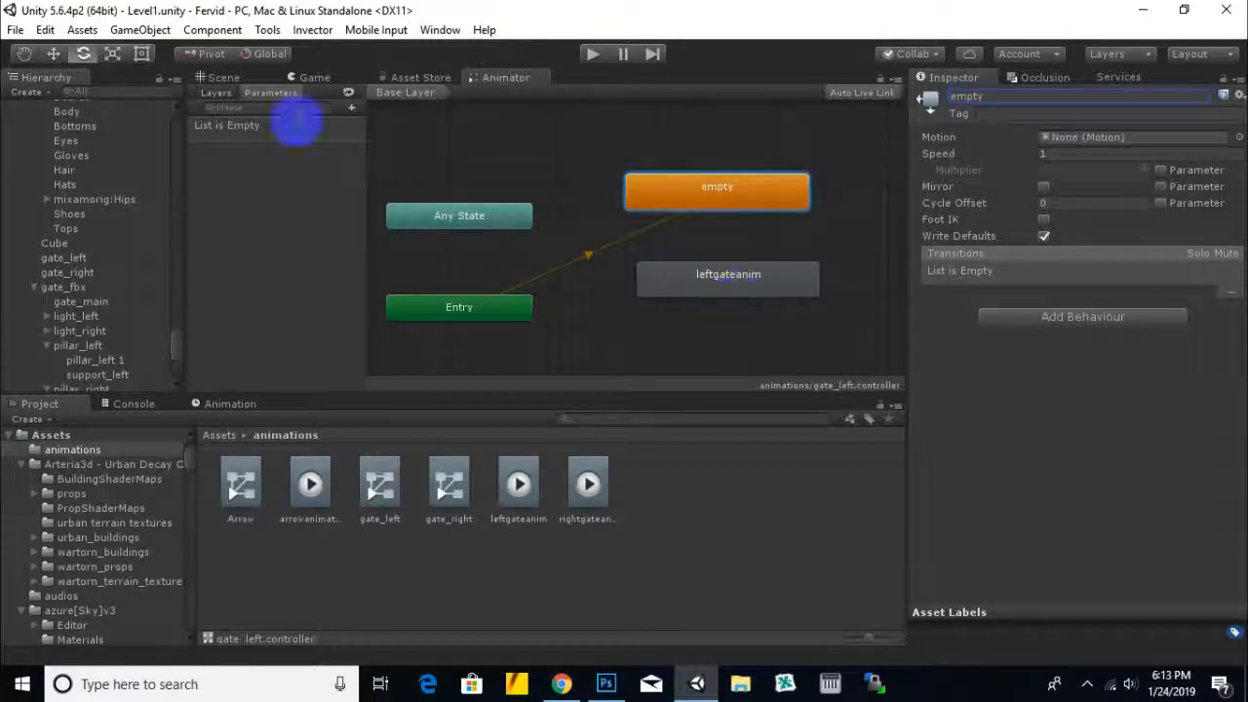
Step: Examine the closed gate and the STOP barrier in front of it in the scene
left_click(211, 78)
scroll(661, 250, "down", 2)
middle_click_drag(661, 251, 646, 211)
key("Up")
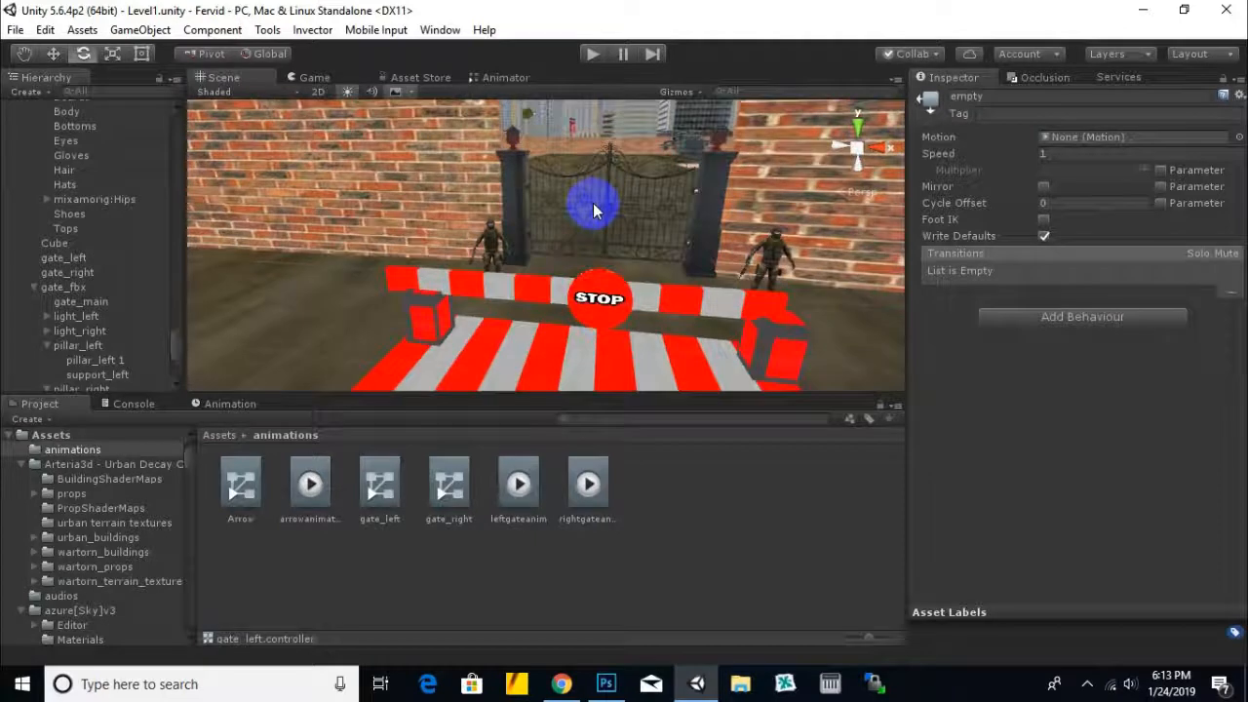
key("Up")
middle_click_drag(677, 232, 722, 218)
middle_click_drag(655, 304, 605, 272)
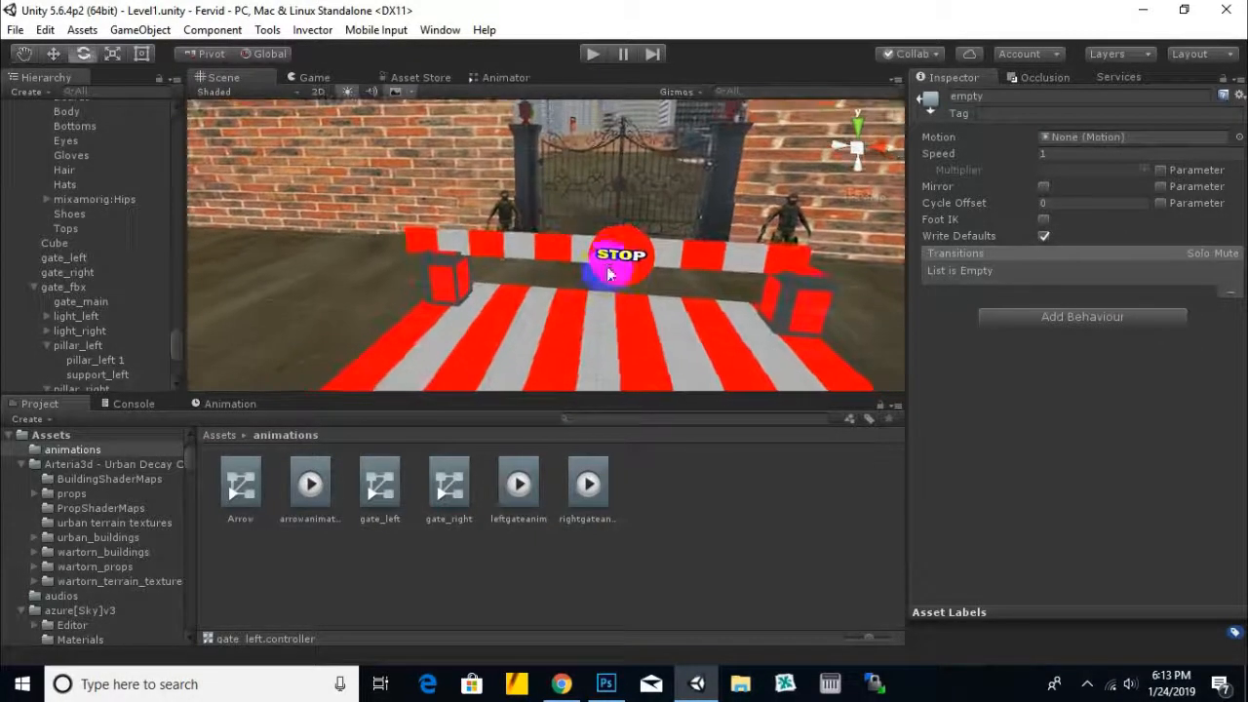
middle_click_drag(643, 230, 650, 255)
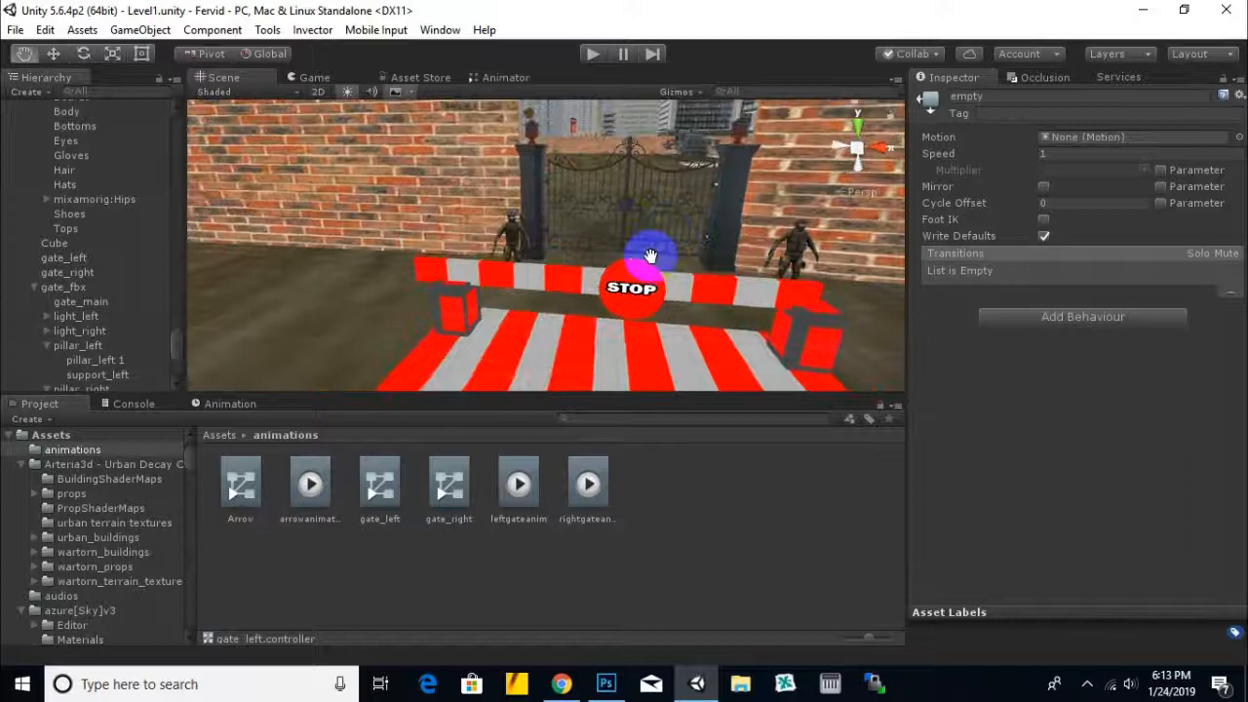
Step: Create a C# script named rightgateopen in the scripts folder
left_click(236, 434)
double_click(613, 583)
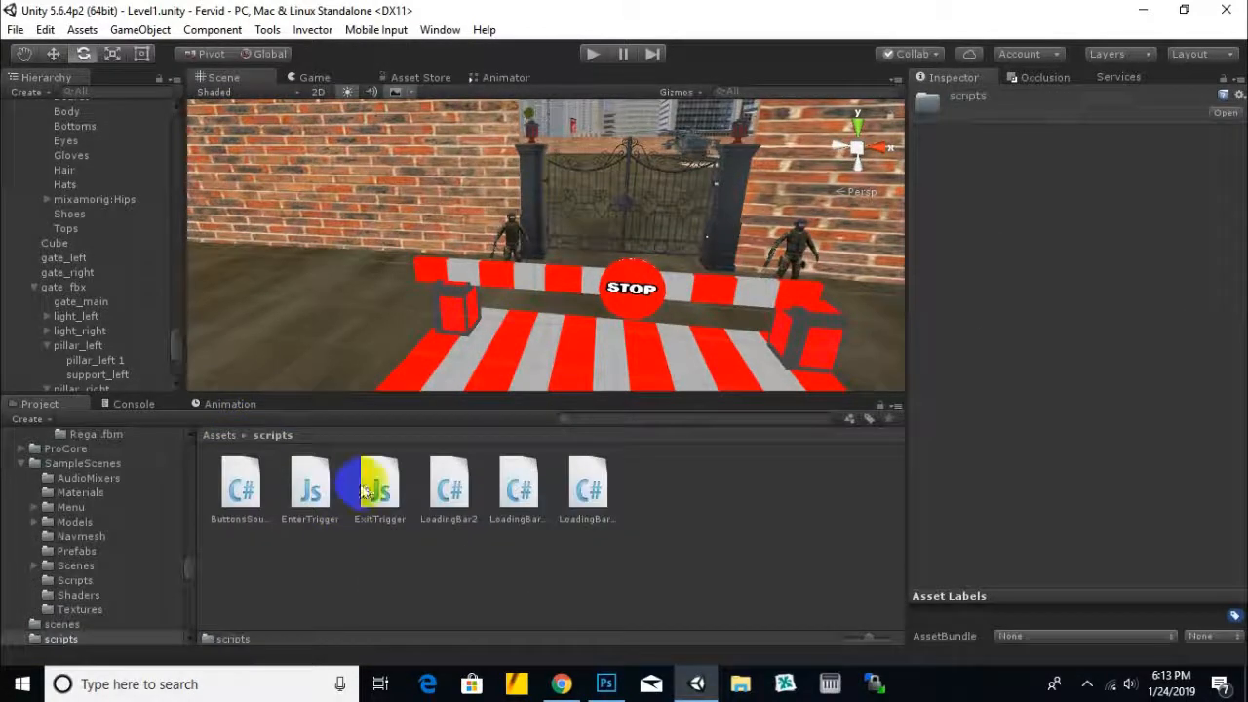
scroll(477, 308, "down", 1)
middle_click_drag(498, 340, 486, 323)
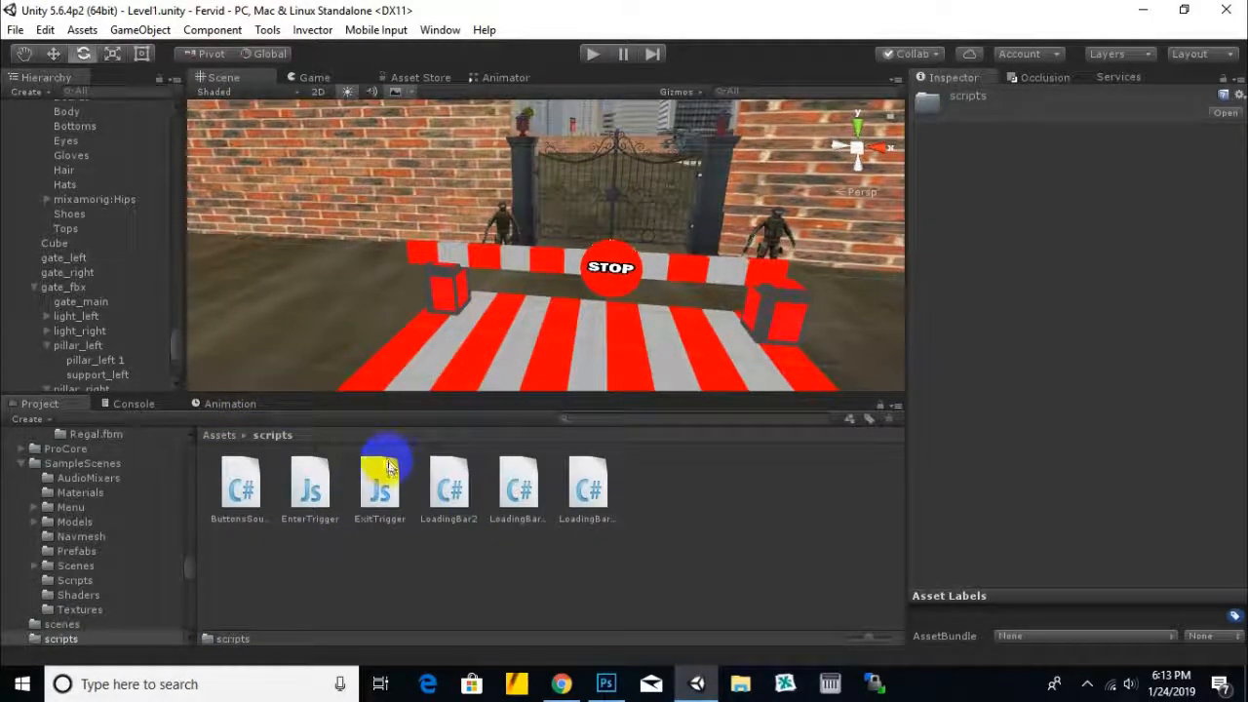
right_click(407, 561)
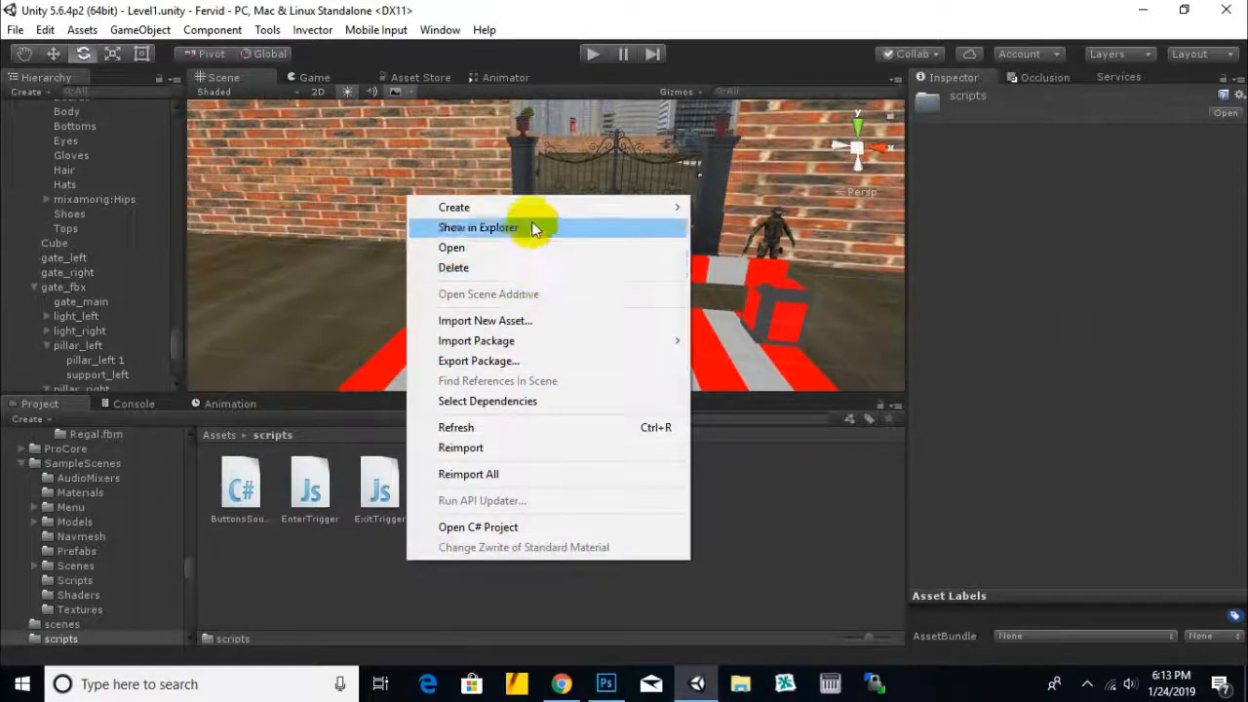
mouse_move(506, 207)
left_click(696, 180)
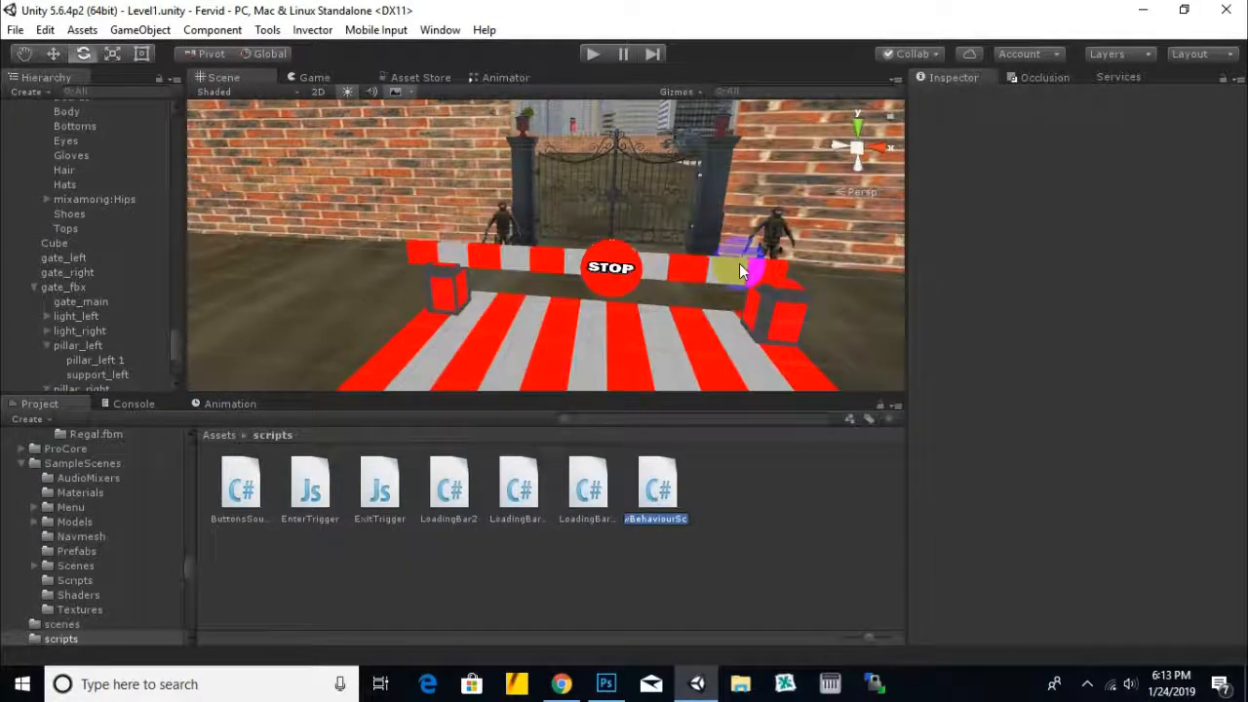
type("rightgat")
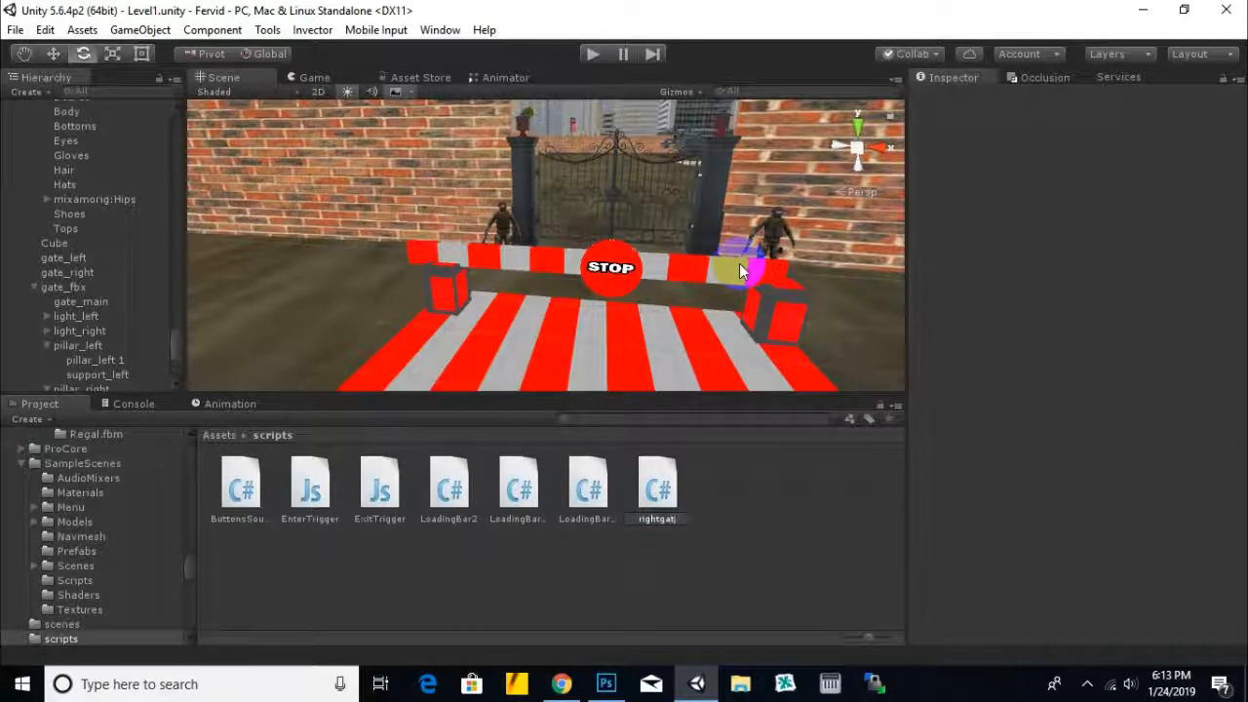
type("eopen")
key("Return")
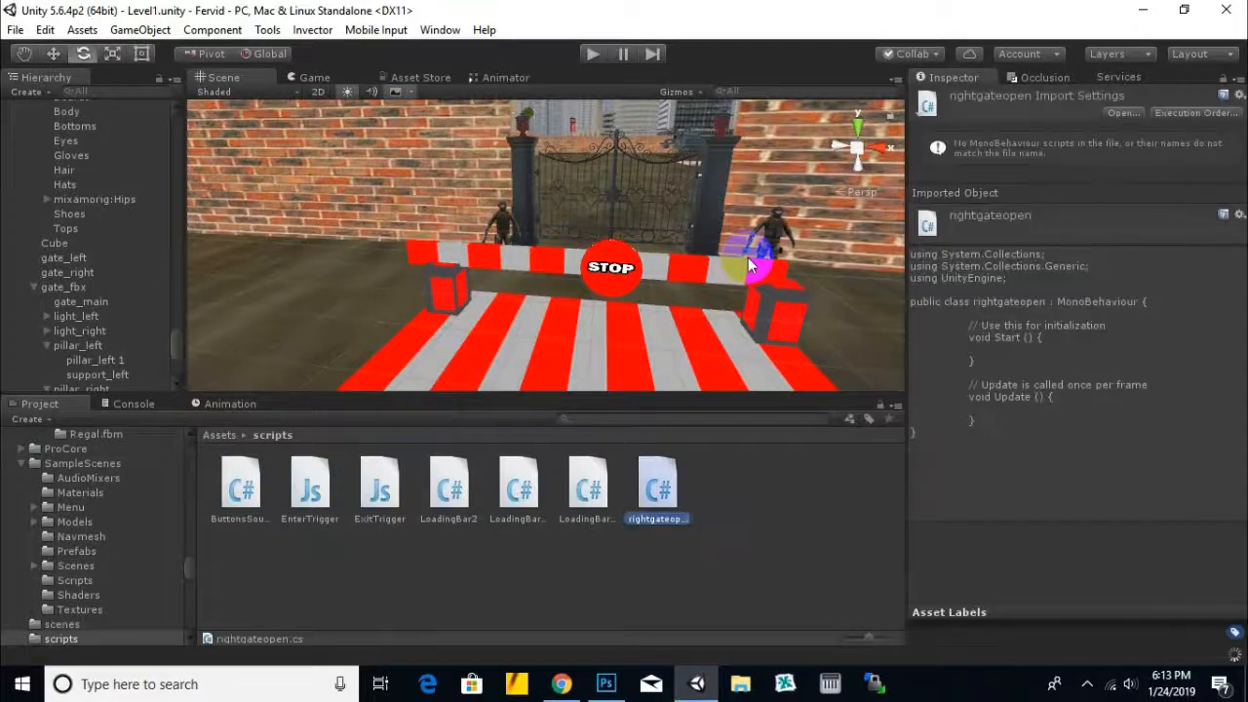
Step: Create a folder named animationscripts inside scripts and move the rightgateopen script into it
right_click(752, 486)
mouse_move(890, 139)
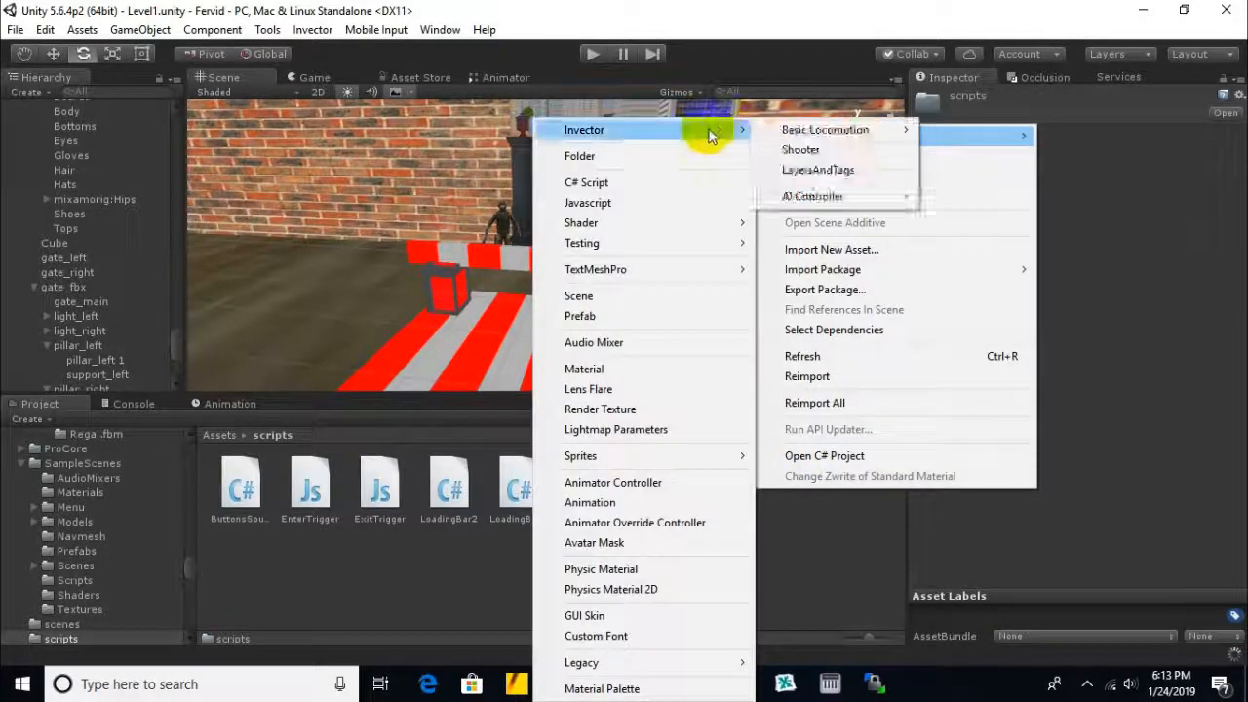
left_click(664, 151)
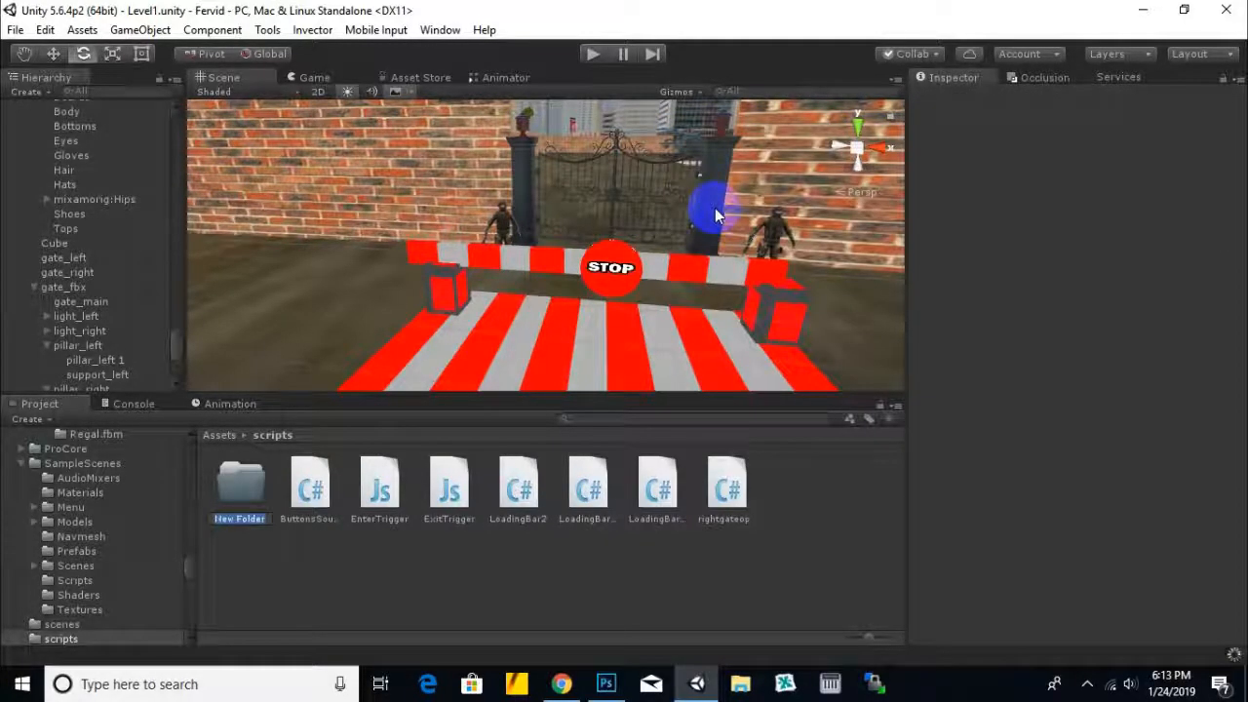
type("animationsc")
type("ripts")
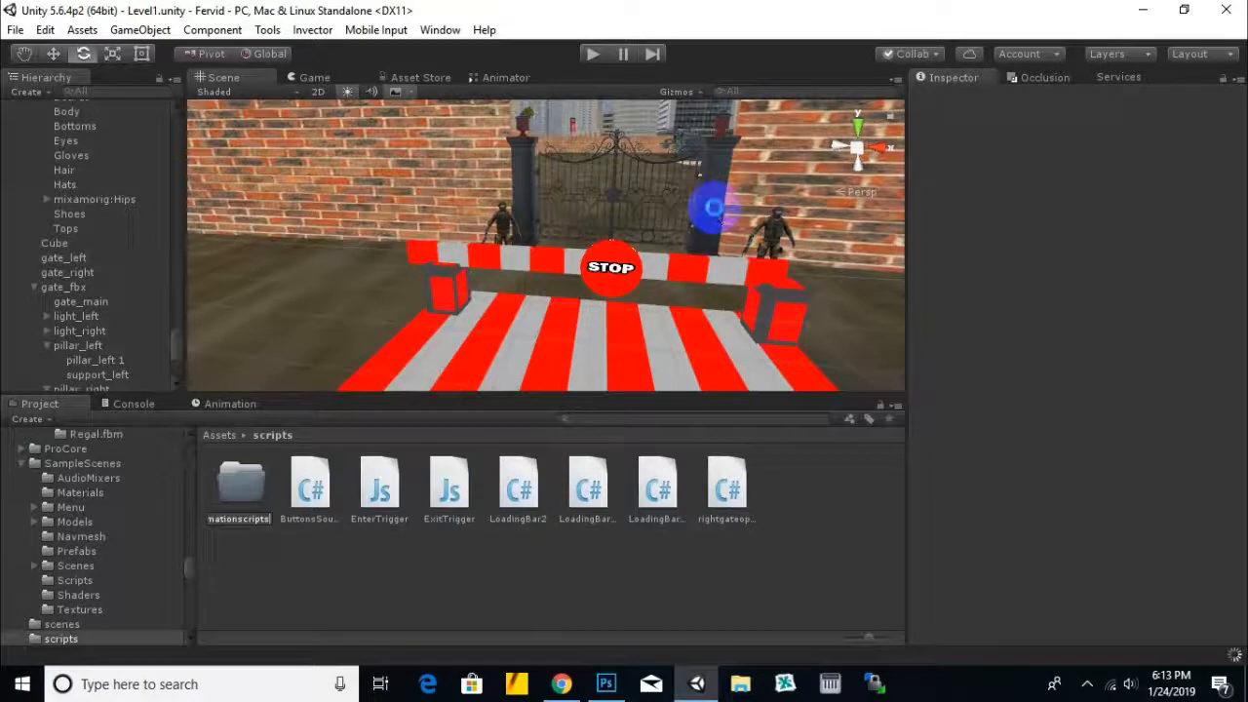
key("Return")
left_click_drag(727, 482, 250, 490)
Step: Create a C# script named leftgateopen inside the animationscripts folder
double_click(249, 490)
right_click(383, 552)
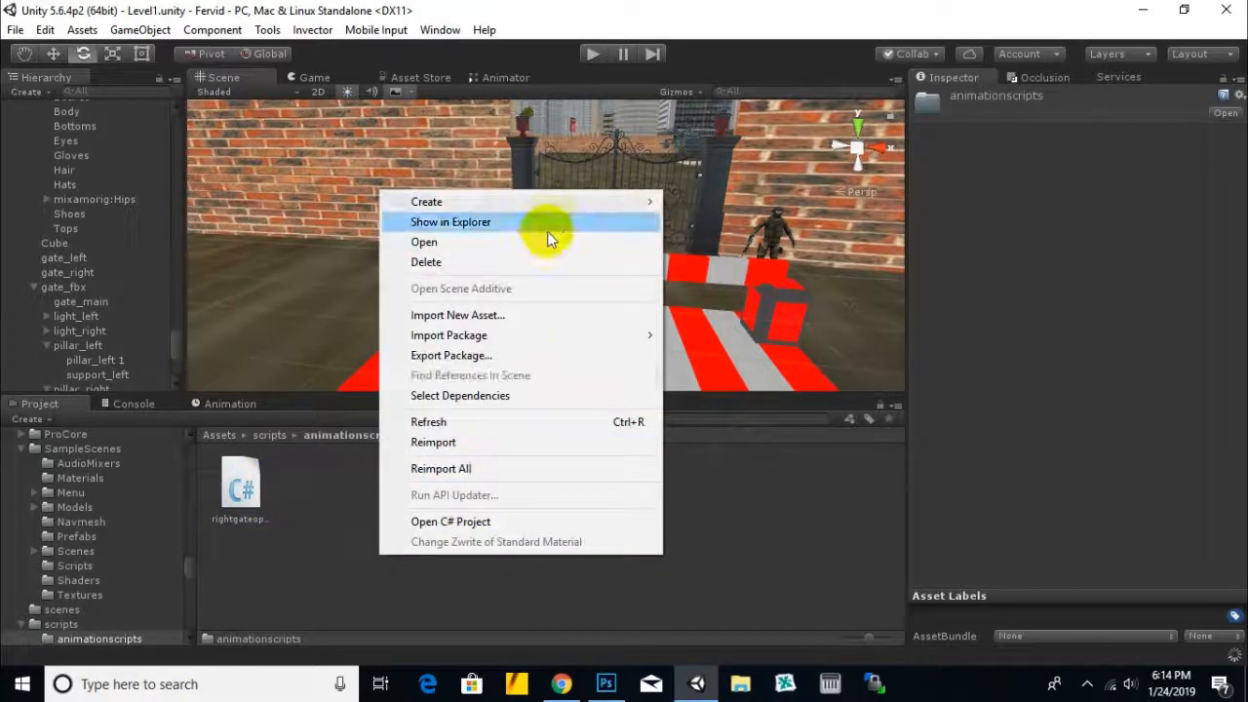
mouse_move(585, 202)
left_click(690, 188)
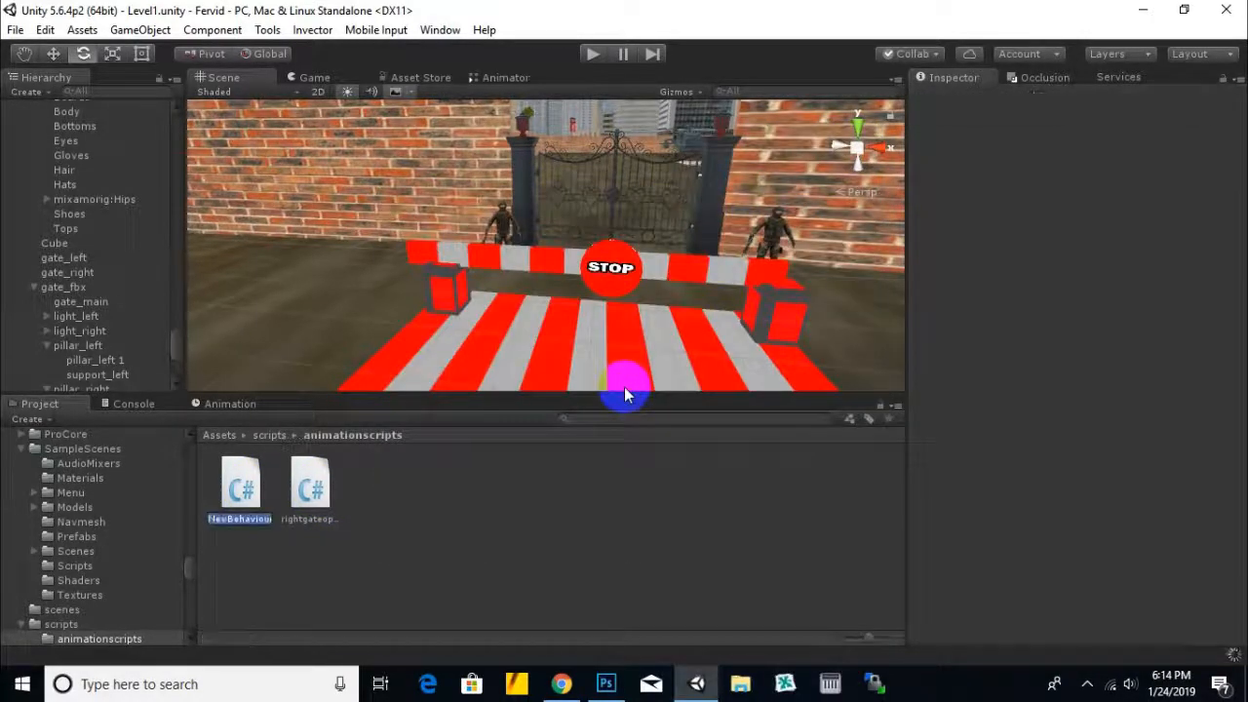
type("left")
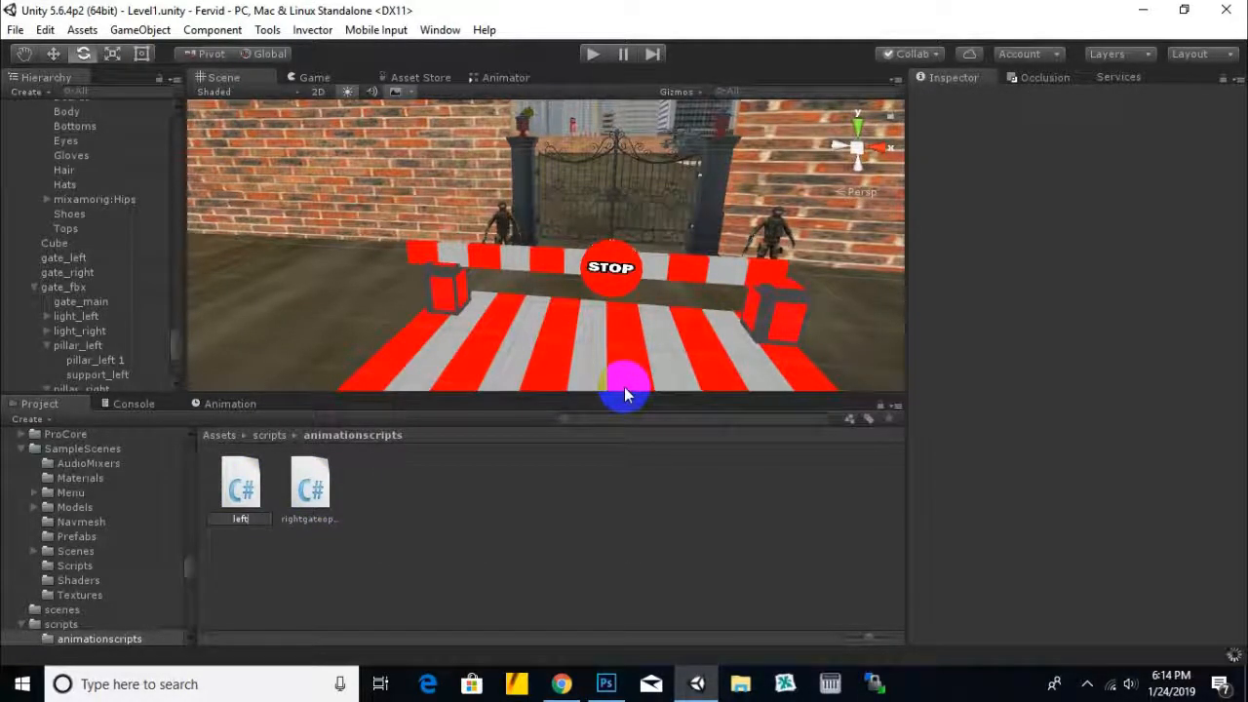
type("gateopen")
key("Return")
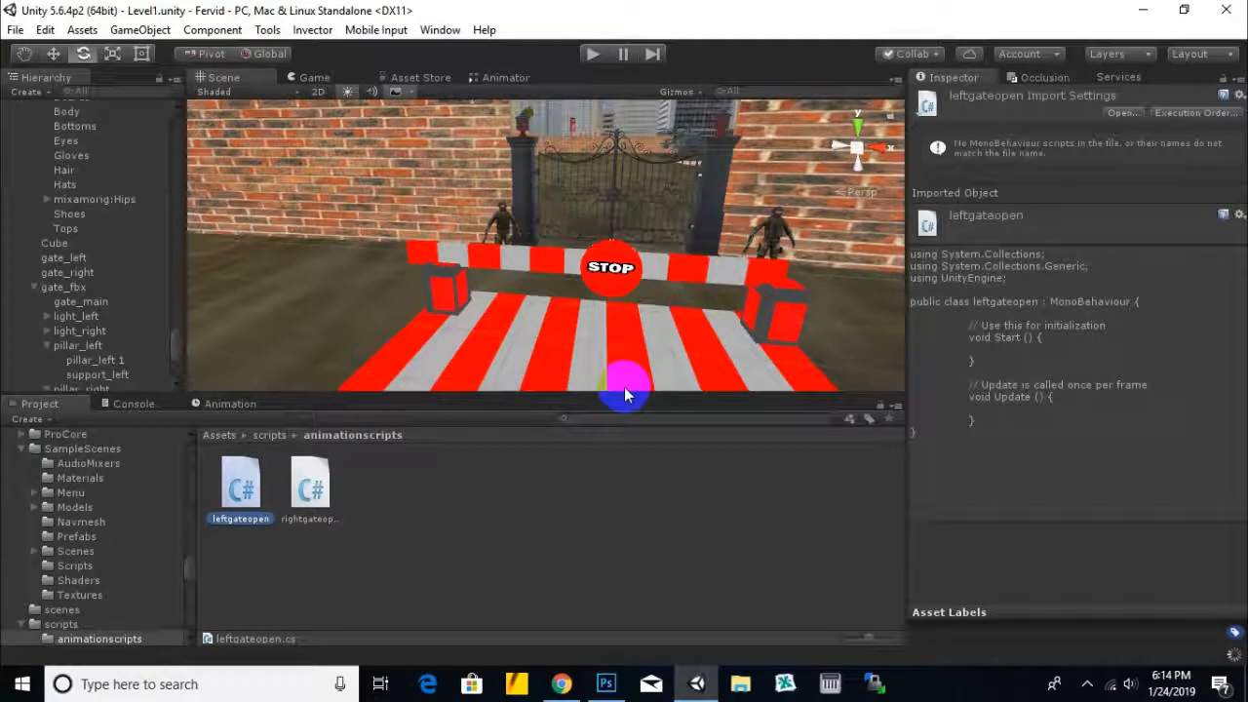
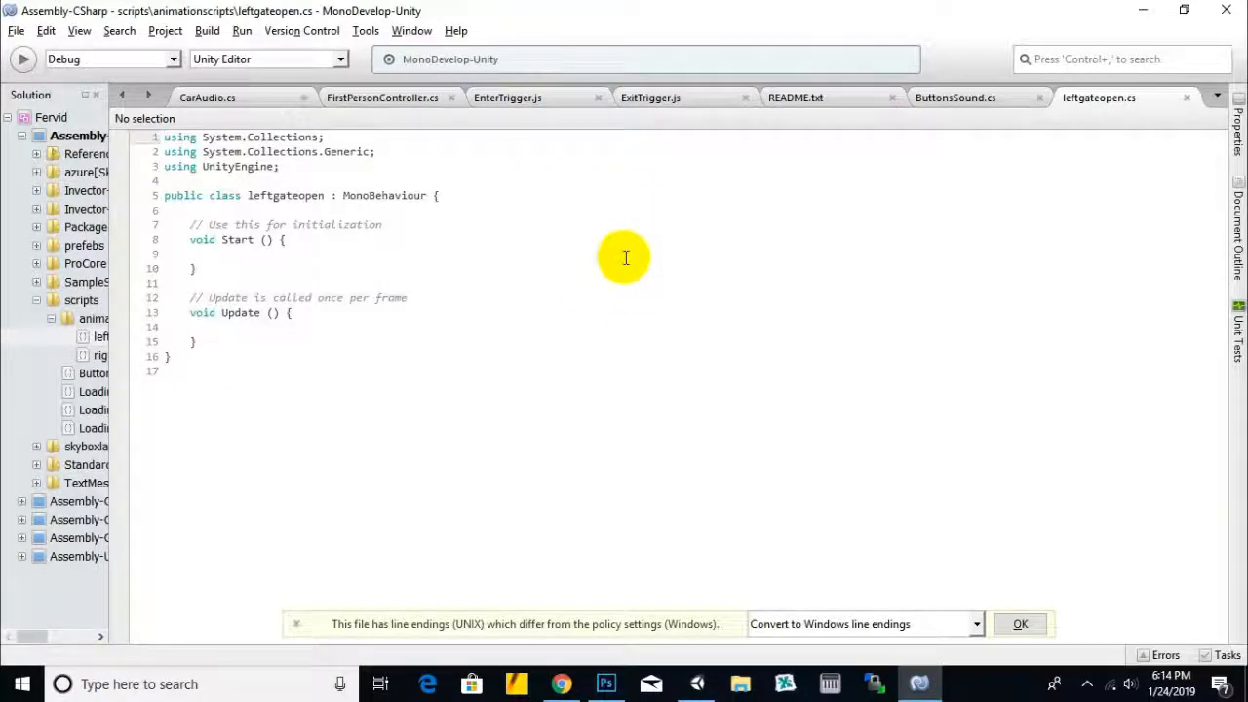
Step: Declare a public Animator variable named animgateleft at the start of the leftgateopen class
left_click(370, 270)
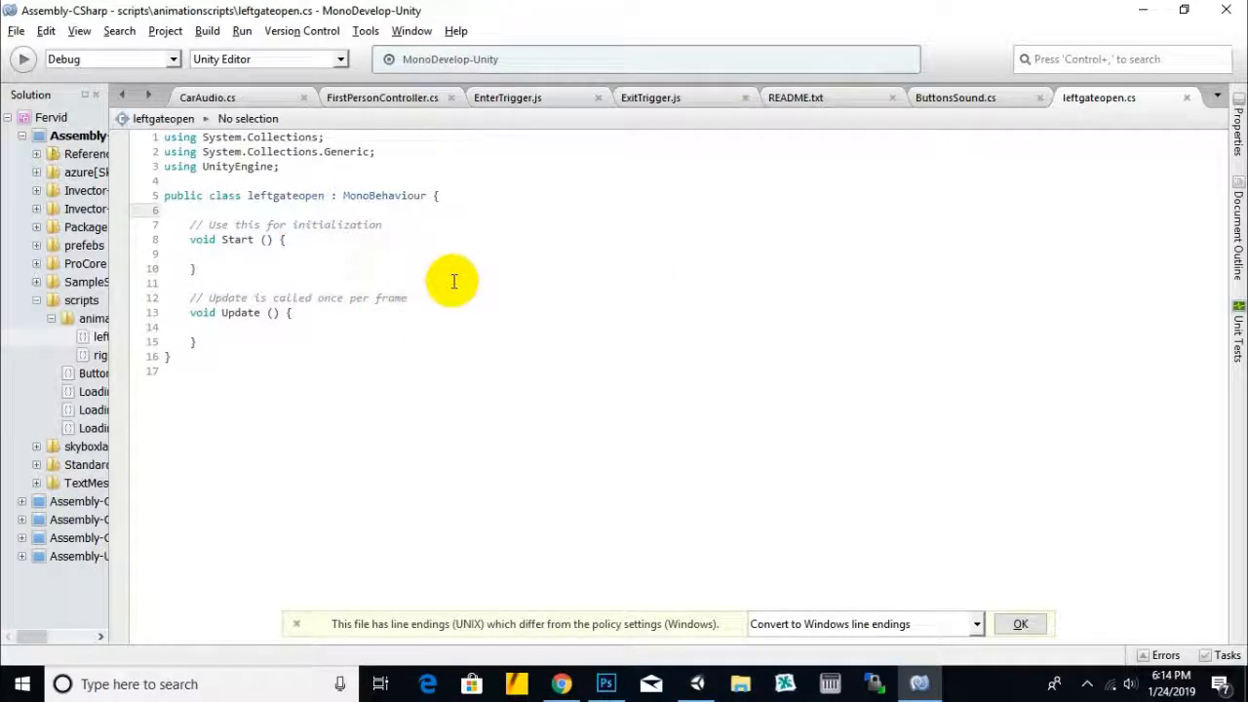
type("public")
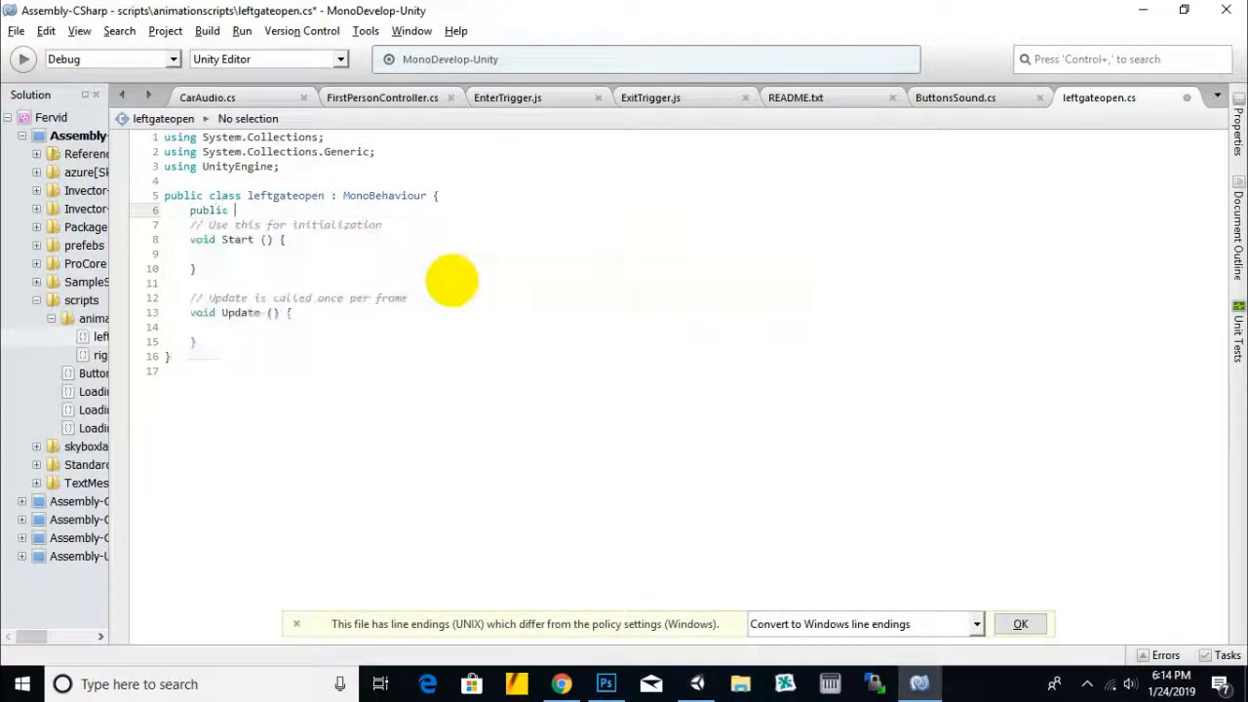
type(" An")
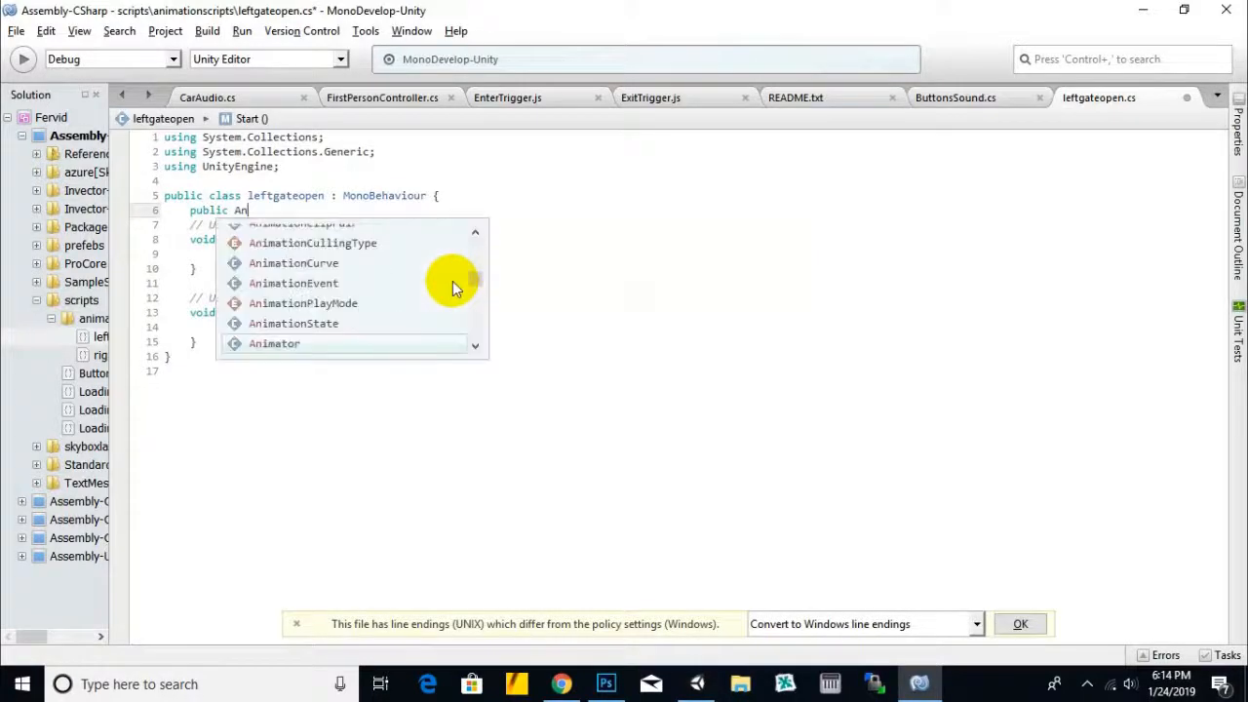
type("imator ")
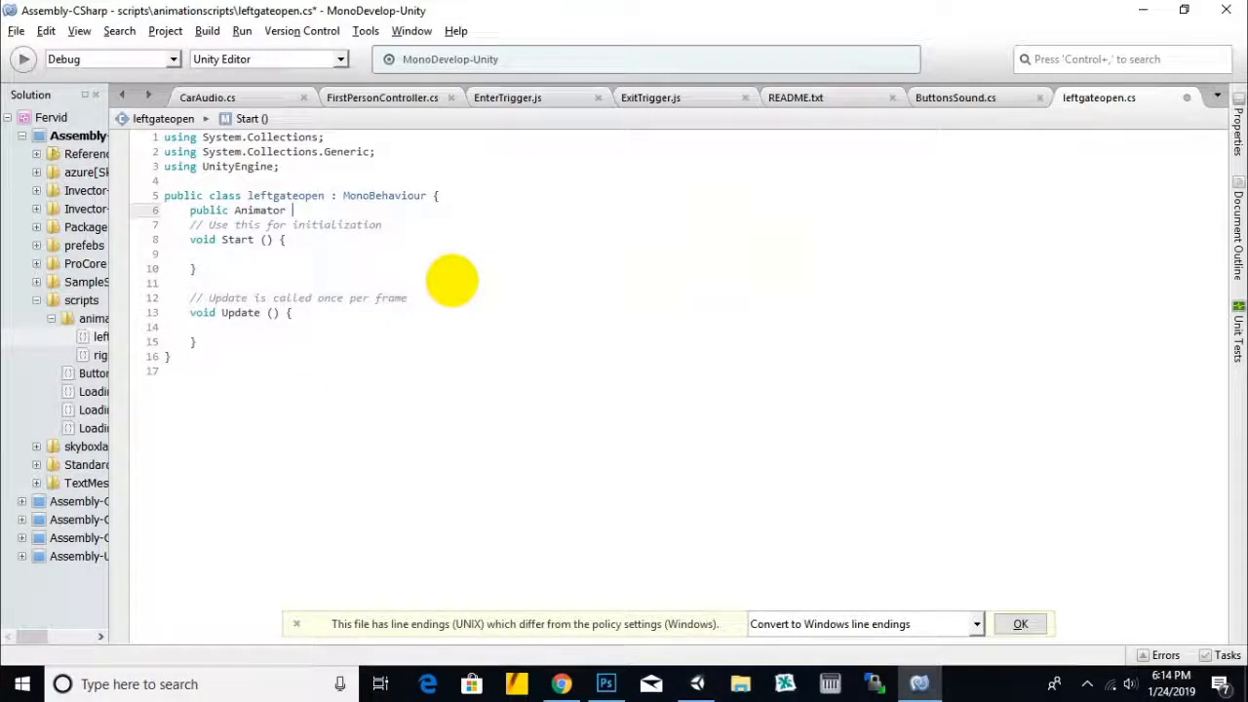
type("animgateleft;")
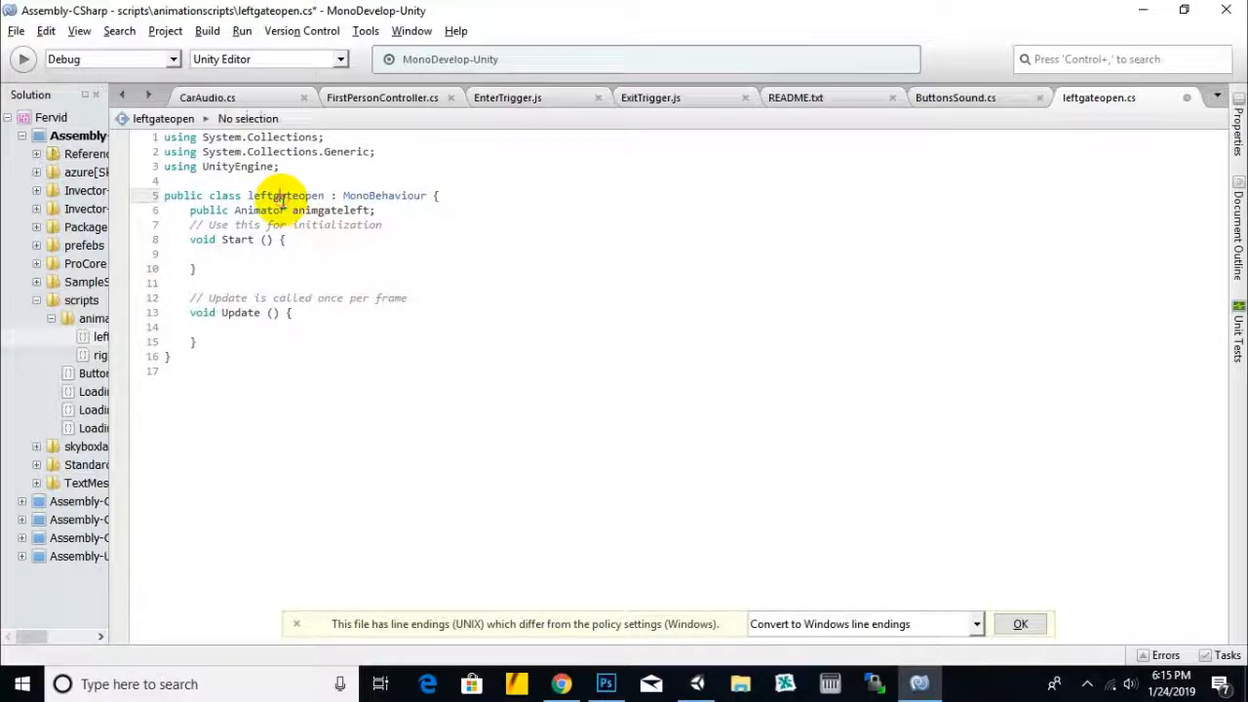
left_click_drag(190, 211, 424, 221)
left_click(405, 252)
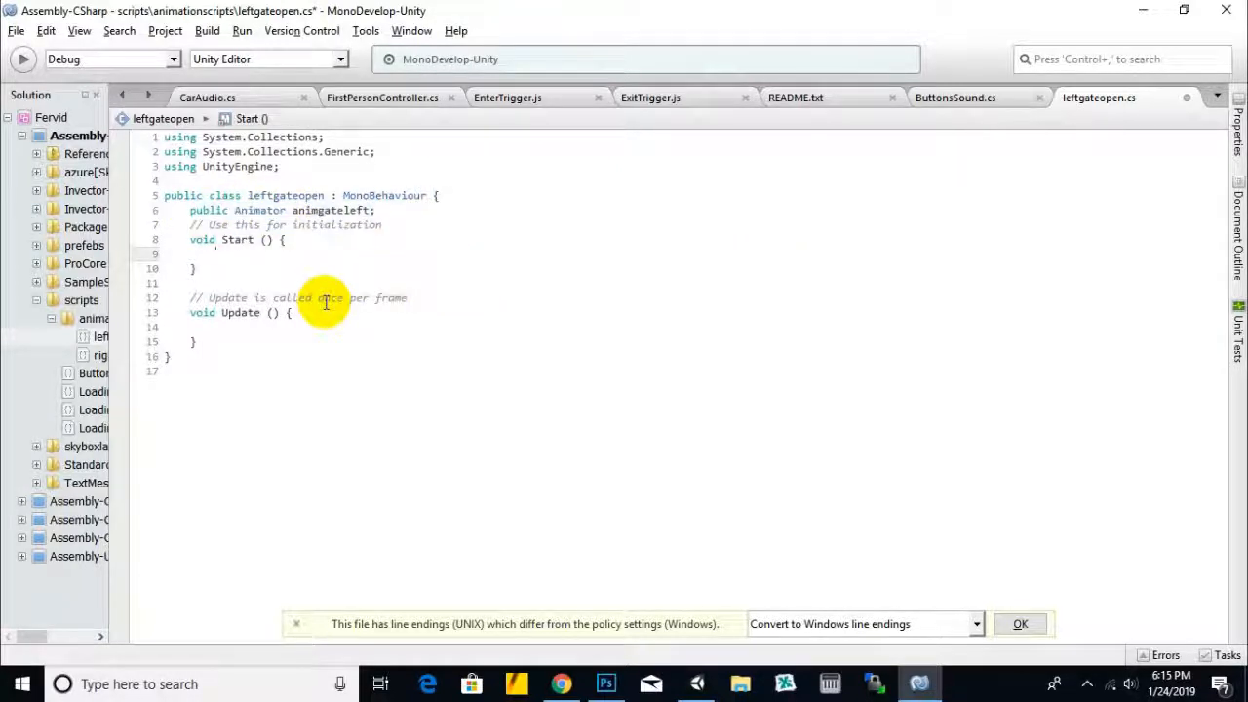
Step: Delete the initialization comment above Start and assign GetComponent<Animator> () to animgateleft inside Start
left_click_drag(404, 223, 186, 230)
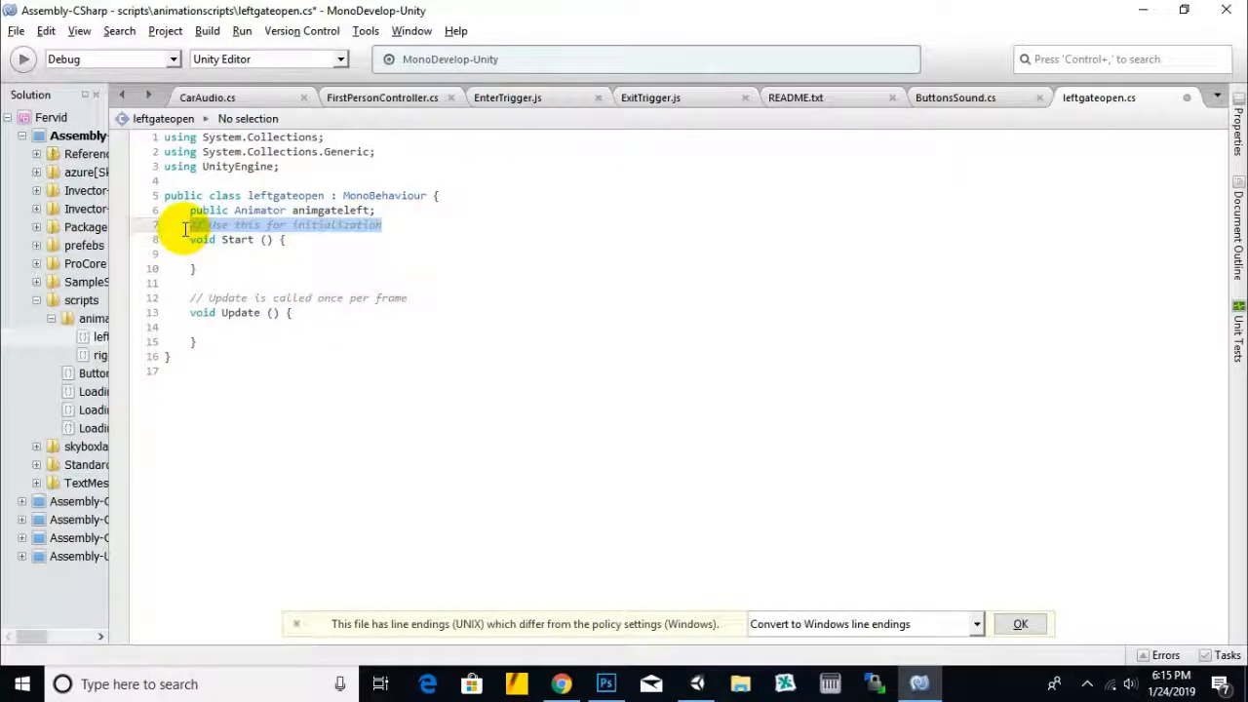
key("Delete")
left_click(263, 257)
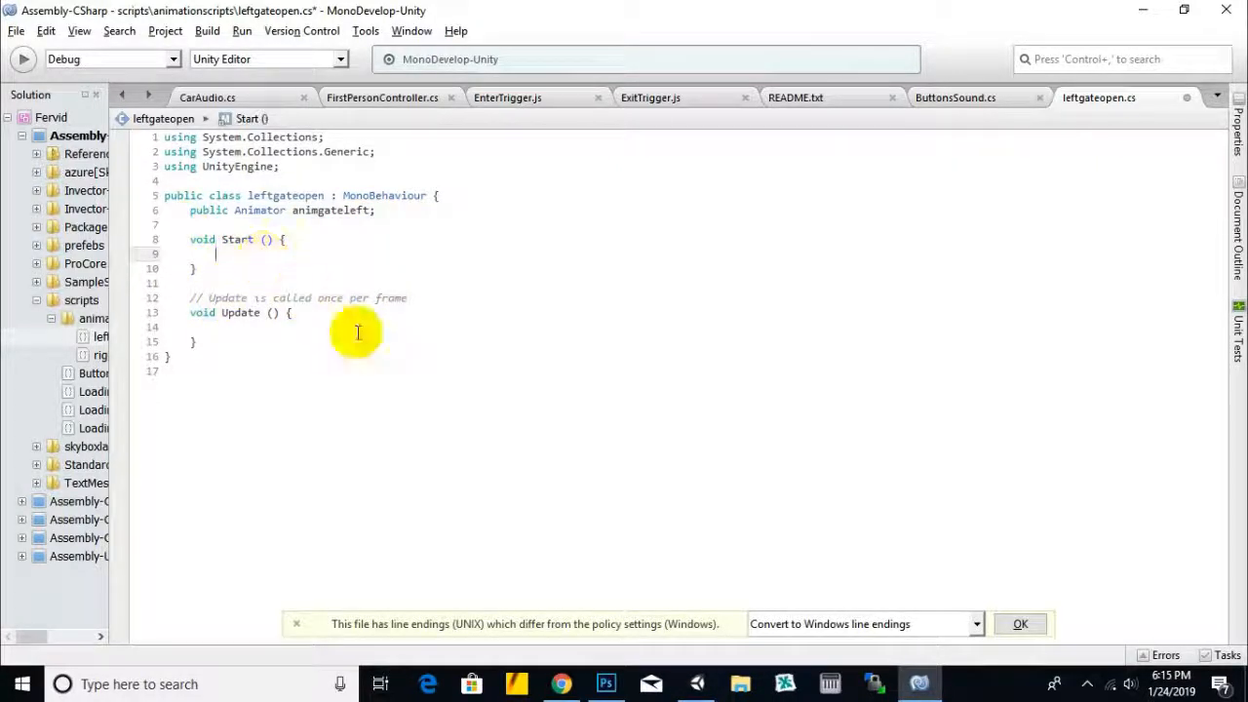
type("an")
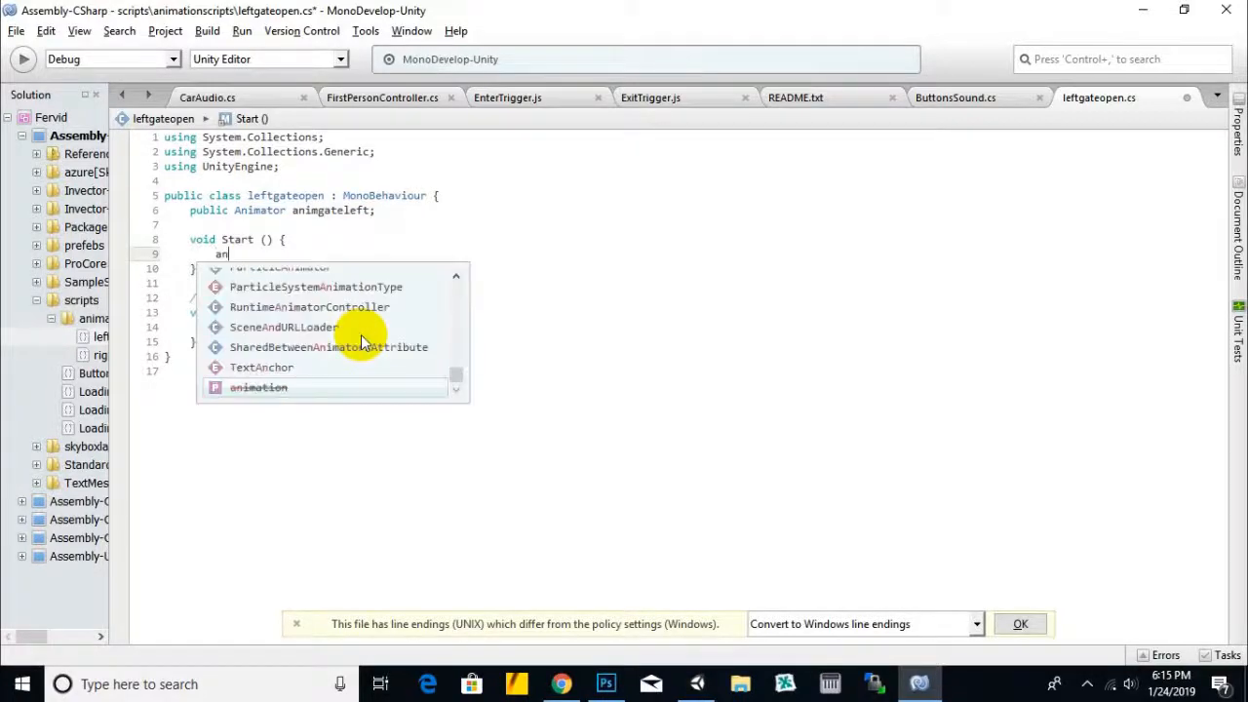
type("imgatel")
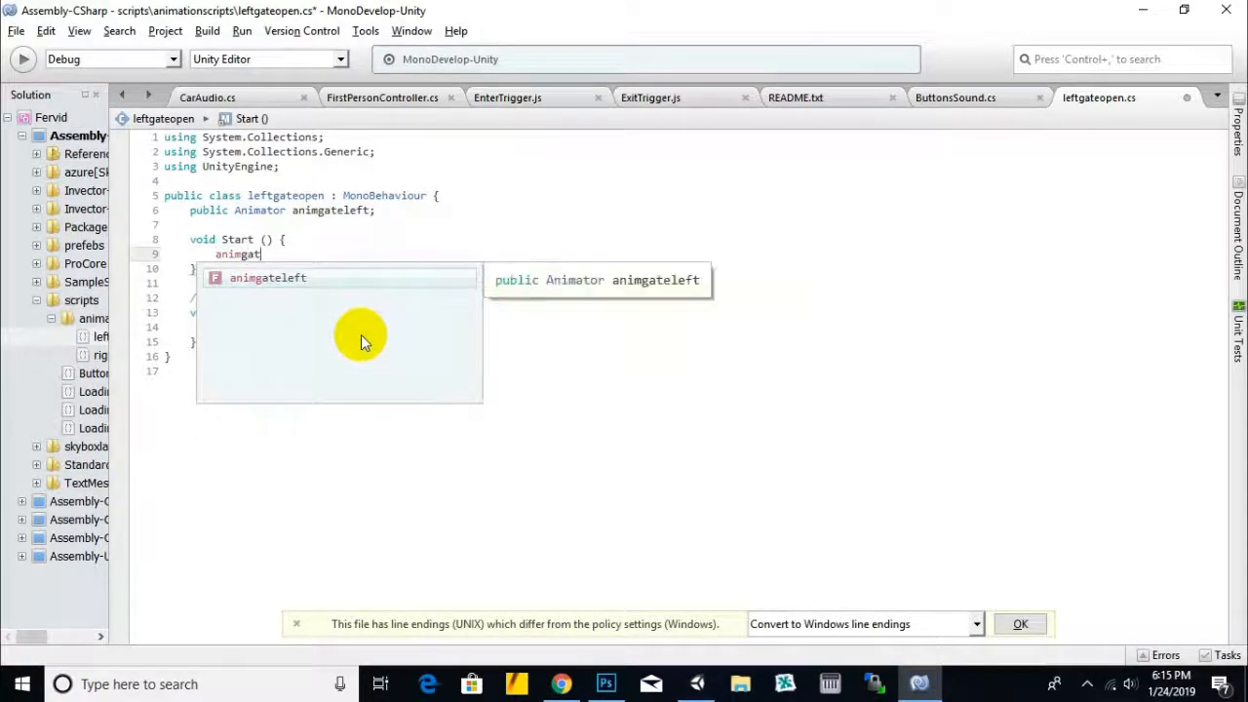
key("Return")
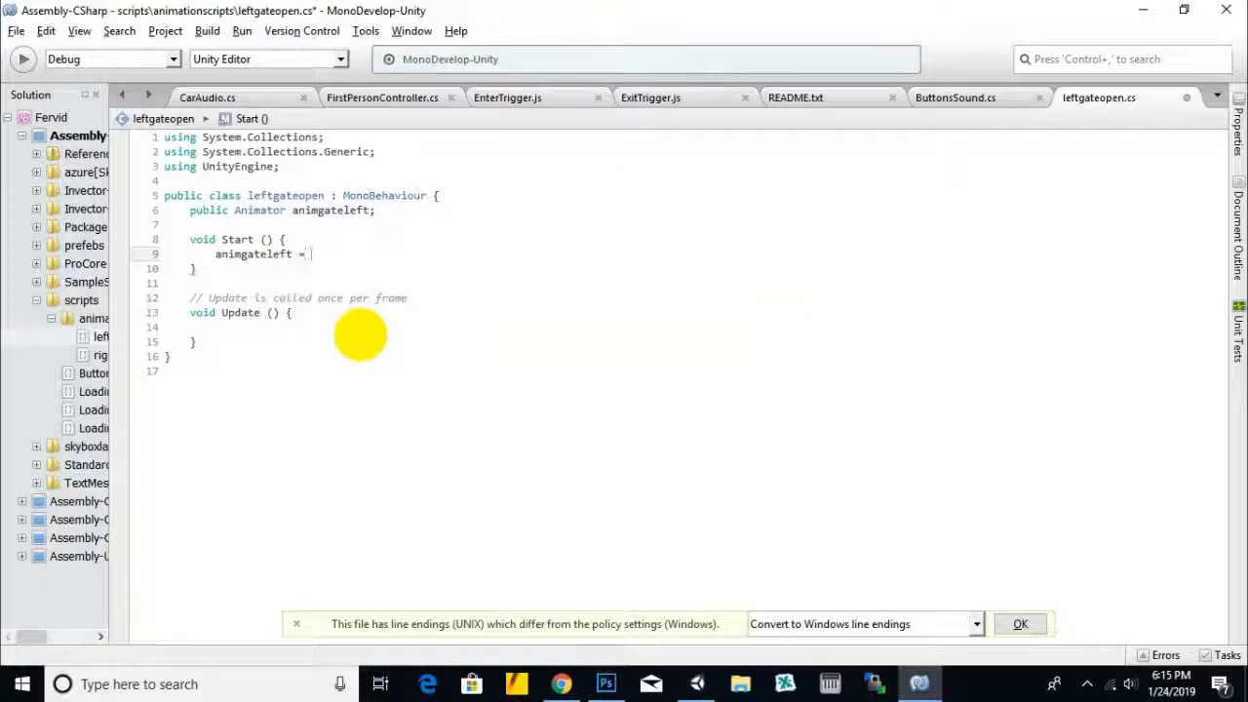
type("Get")
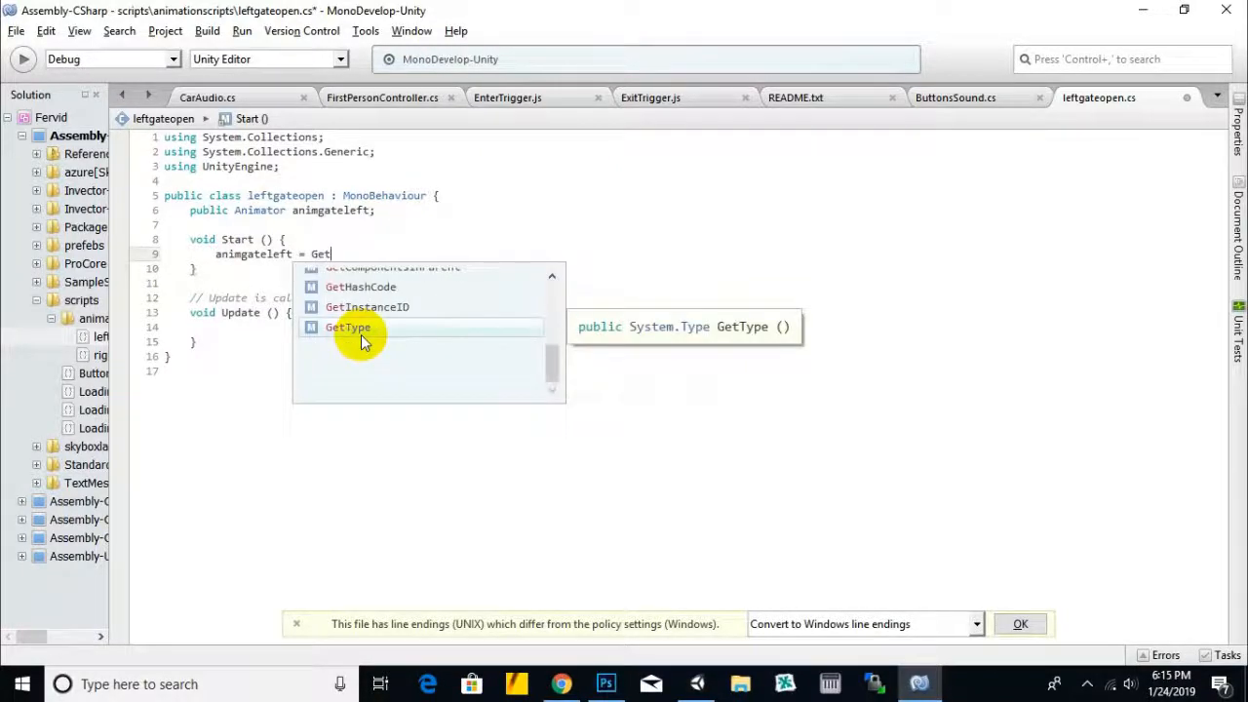
type("Component<")
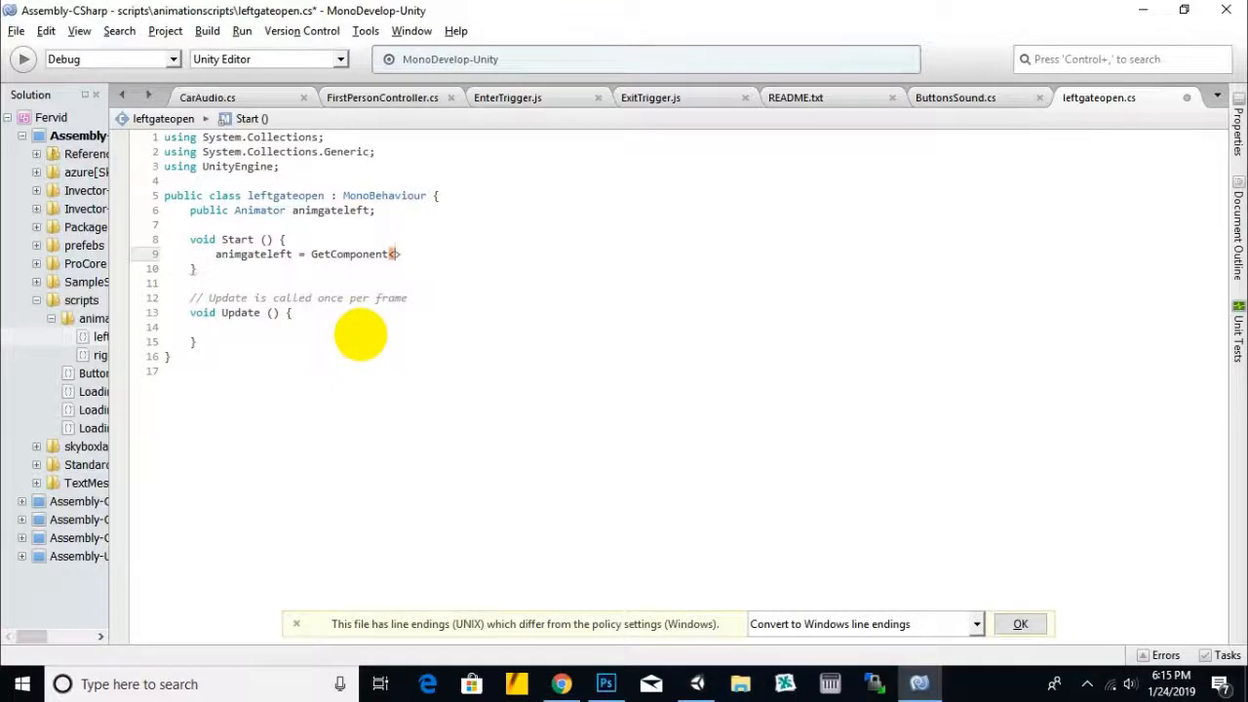
type("Animator> ")
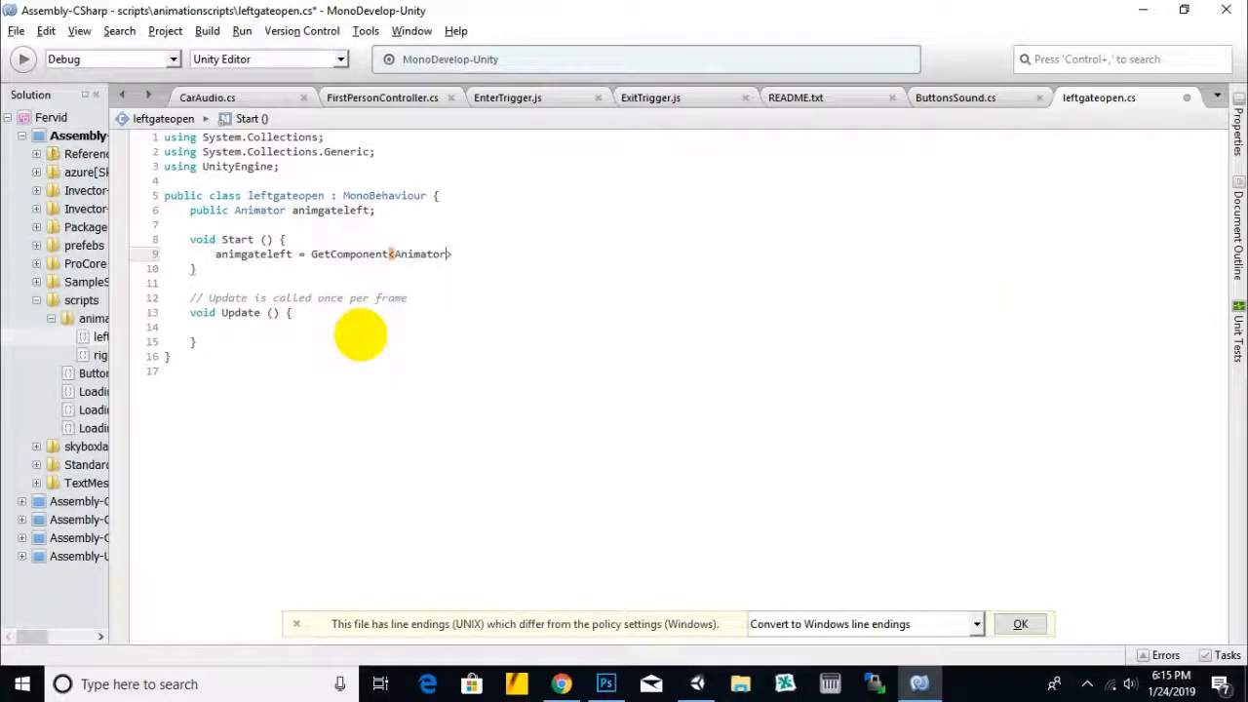
type("();")
Step: Delete the "Update is called once per frame" comment above the Update method
left_click_drag(407, 298, 162, 291)
key("Delete")
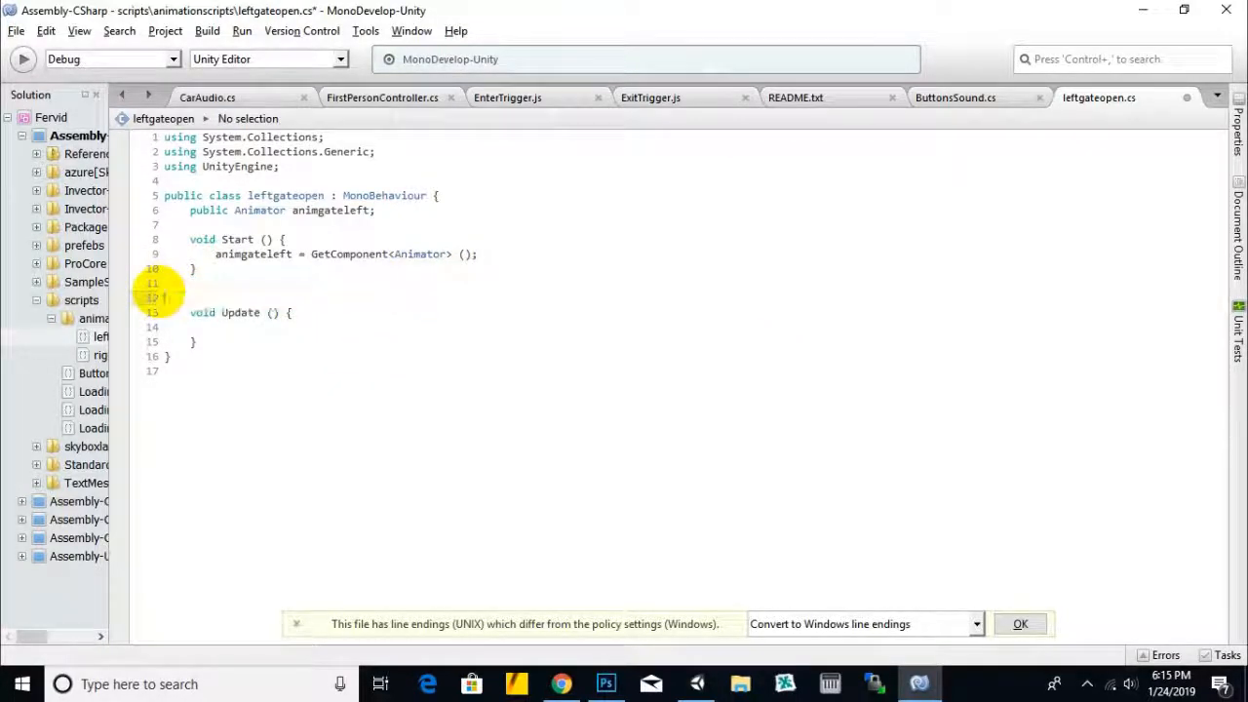
left_click(283, 327)
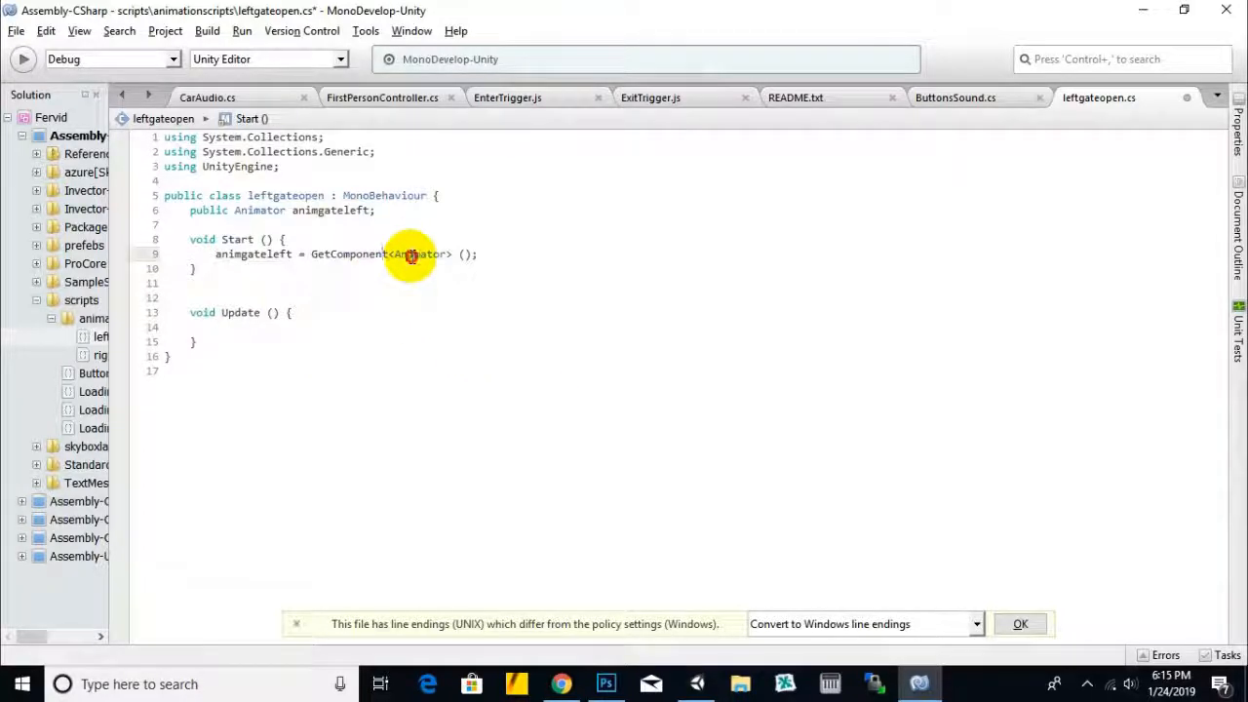
left_click_drag(394, 253, 452, 253)
Step: Add an empty if block to Update with the condition Input.GetKeyDown ("o")
left_click(464, 324)
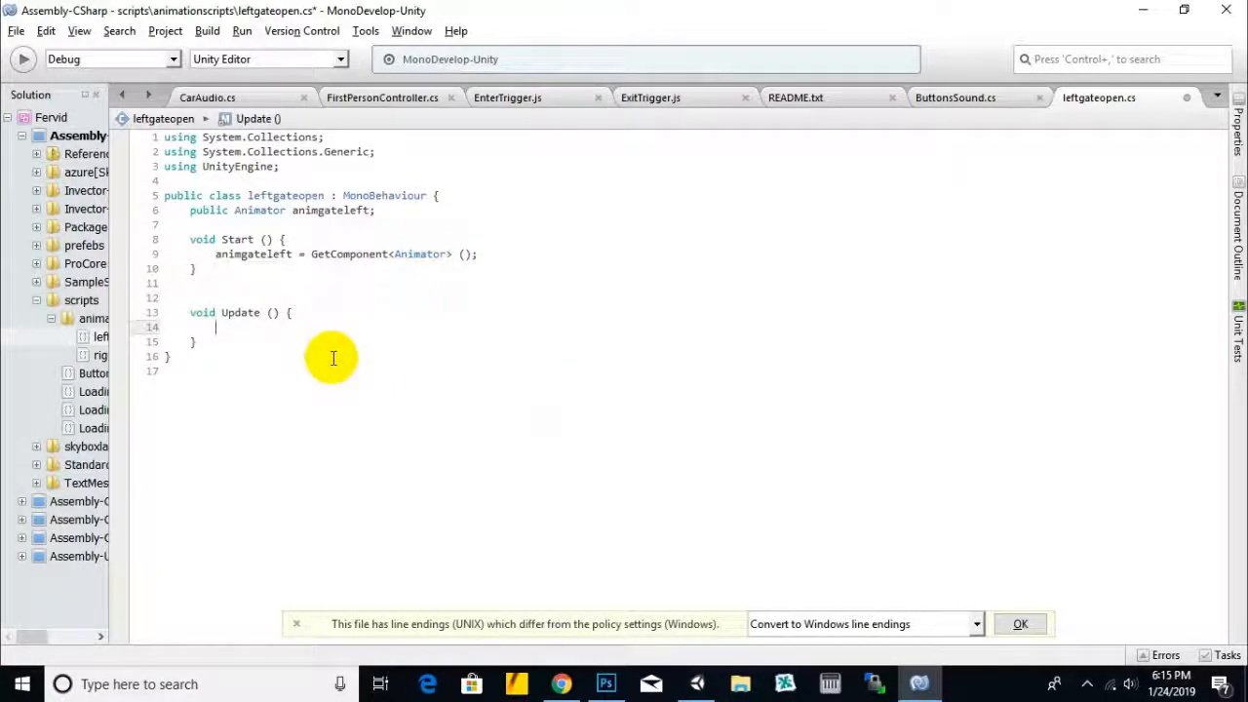
type("if")
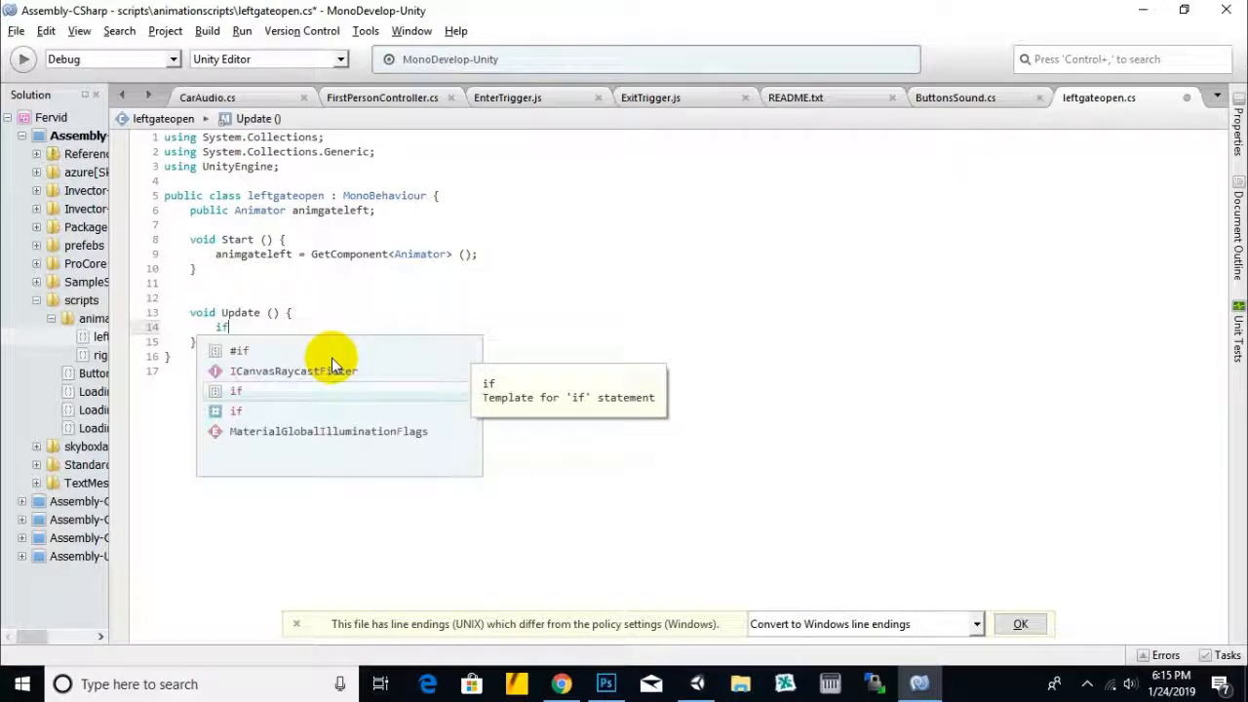
type("()")
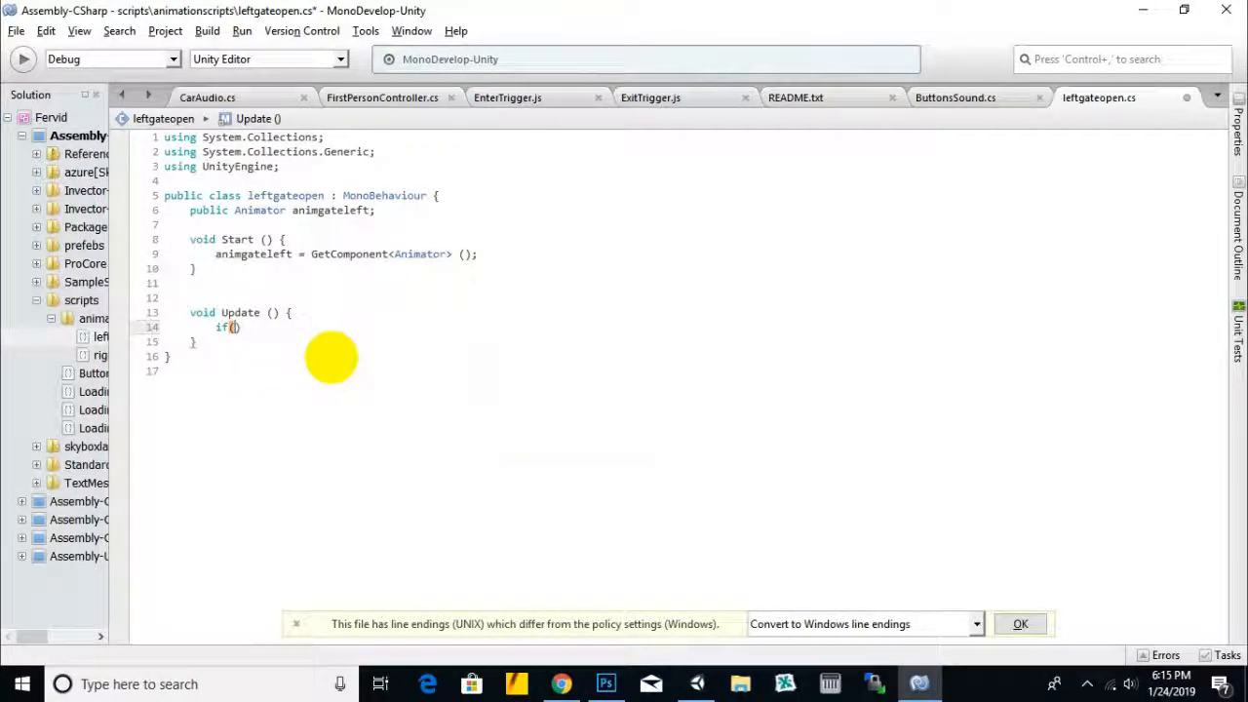
type("Input.Key")
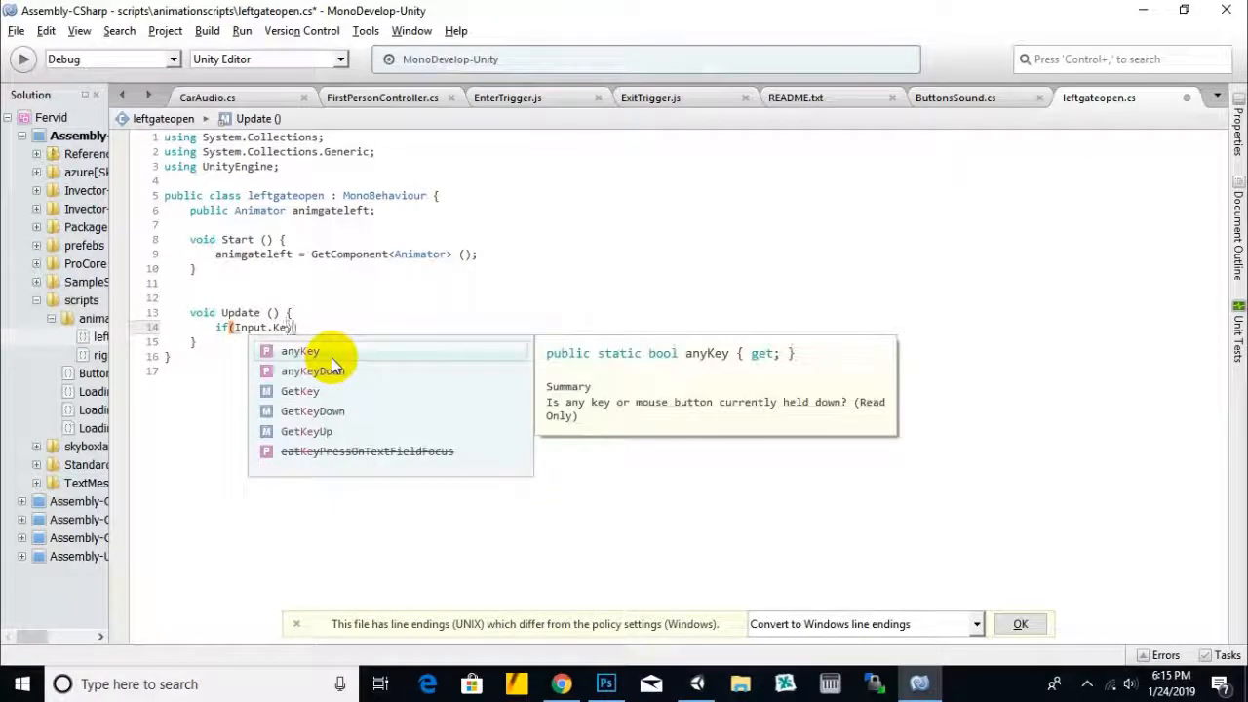
key("BackSpace")
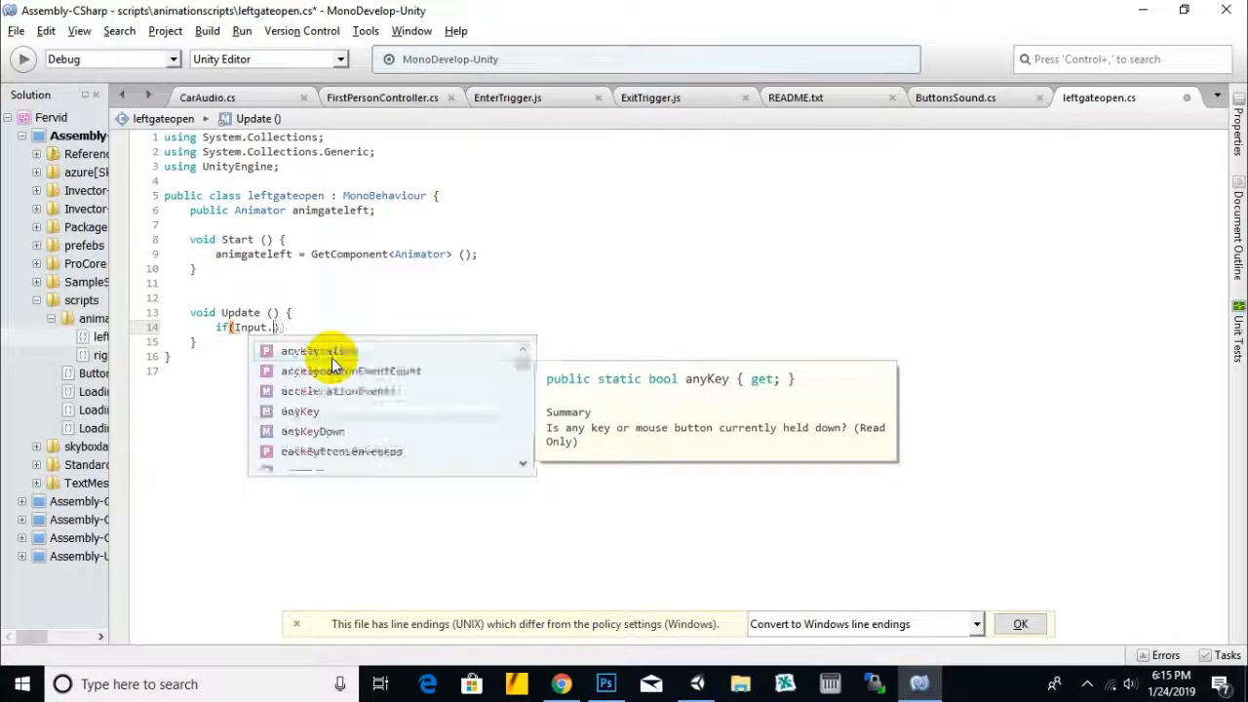
type("Get")
type("KeyDown")
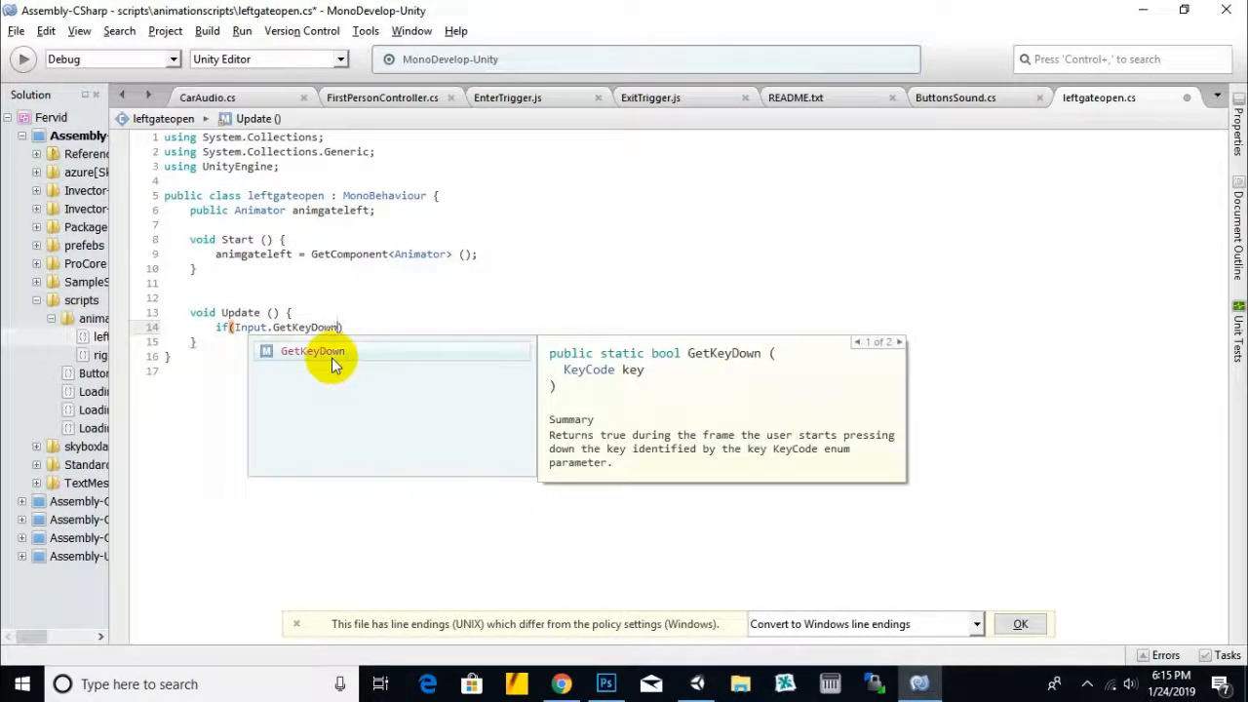
key("Return")
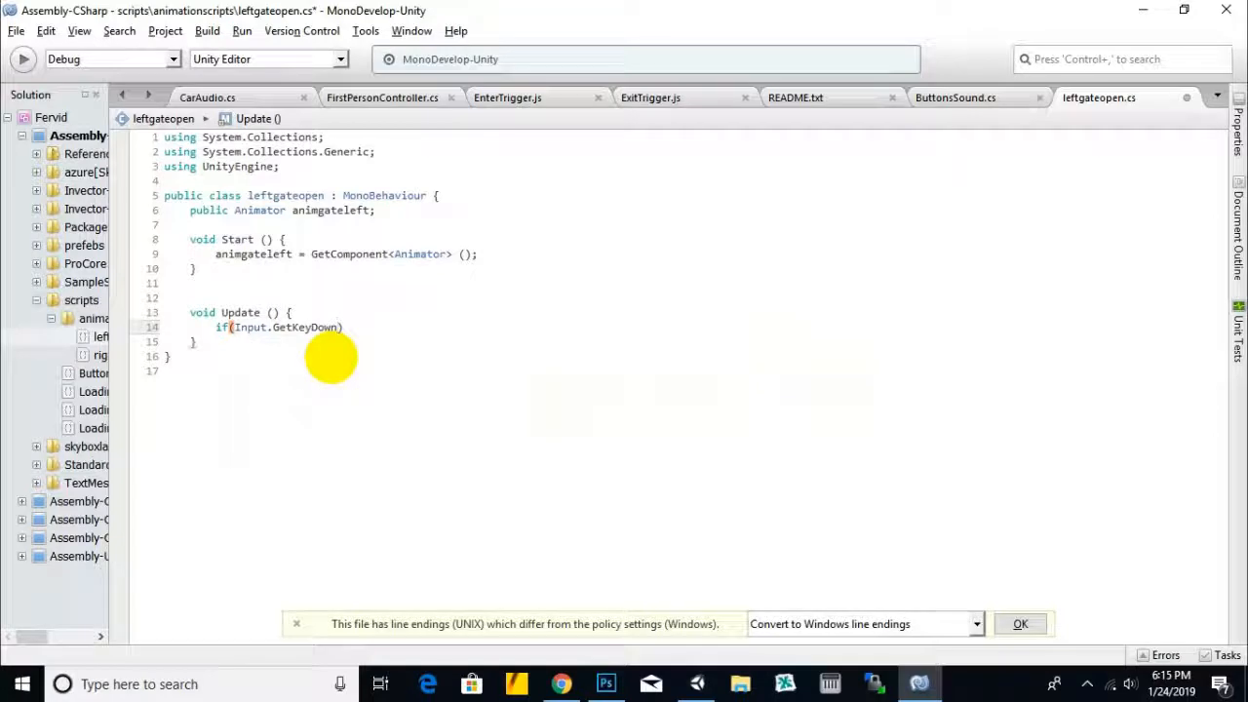
type("(\"")
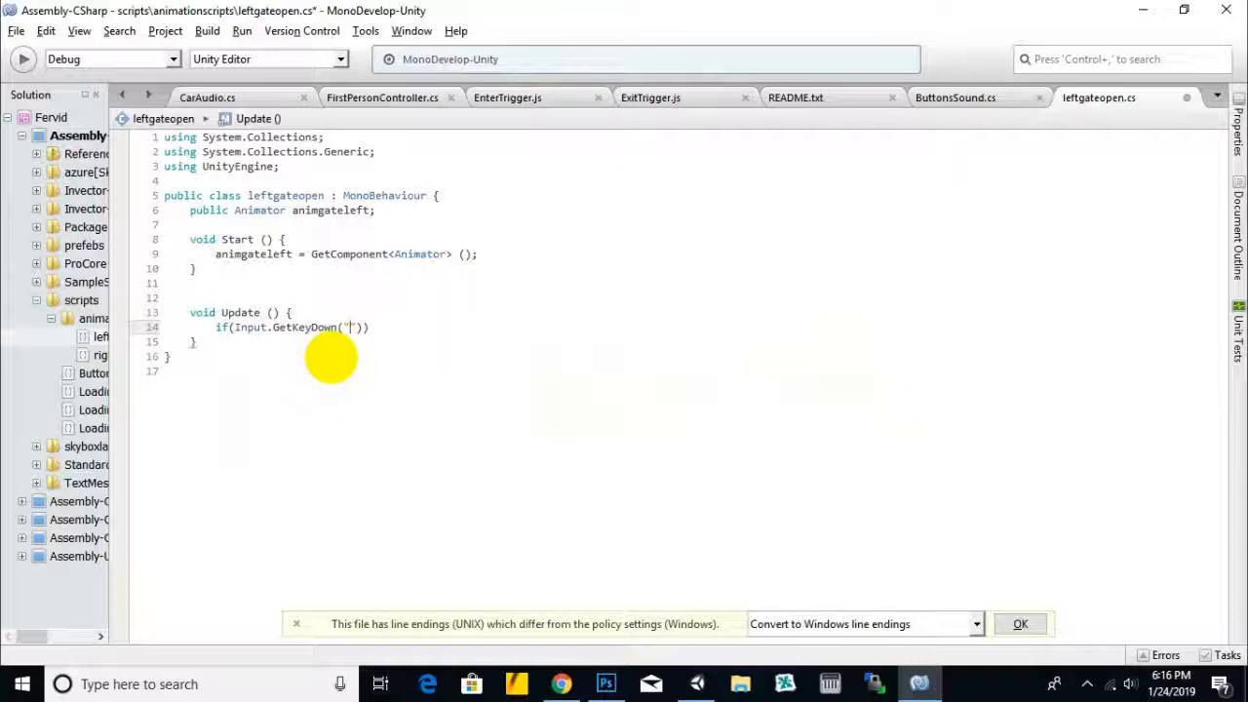
type("c")
key("End")
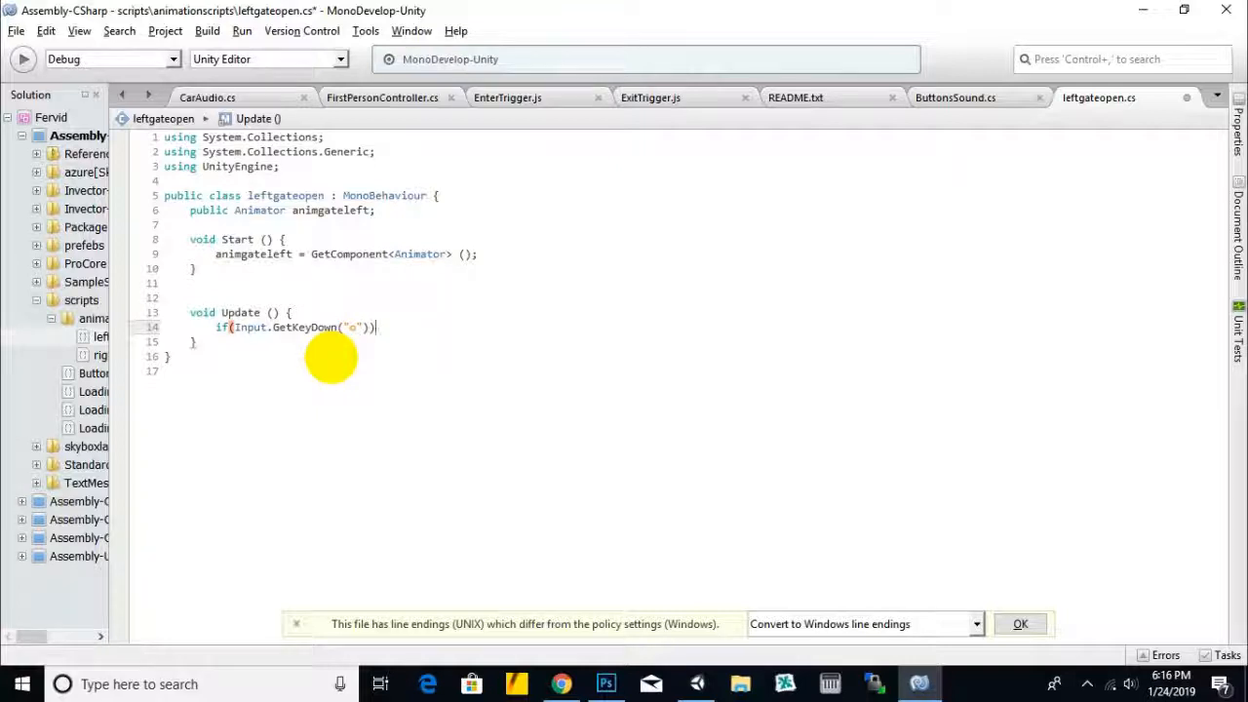
type("{")
key("Return")
type("}")
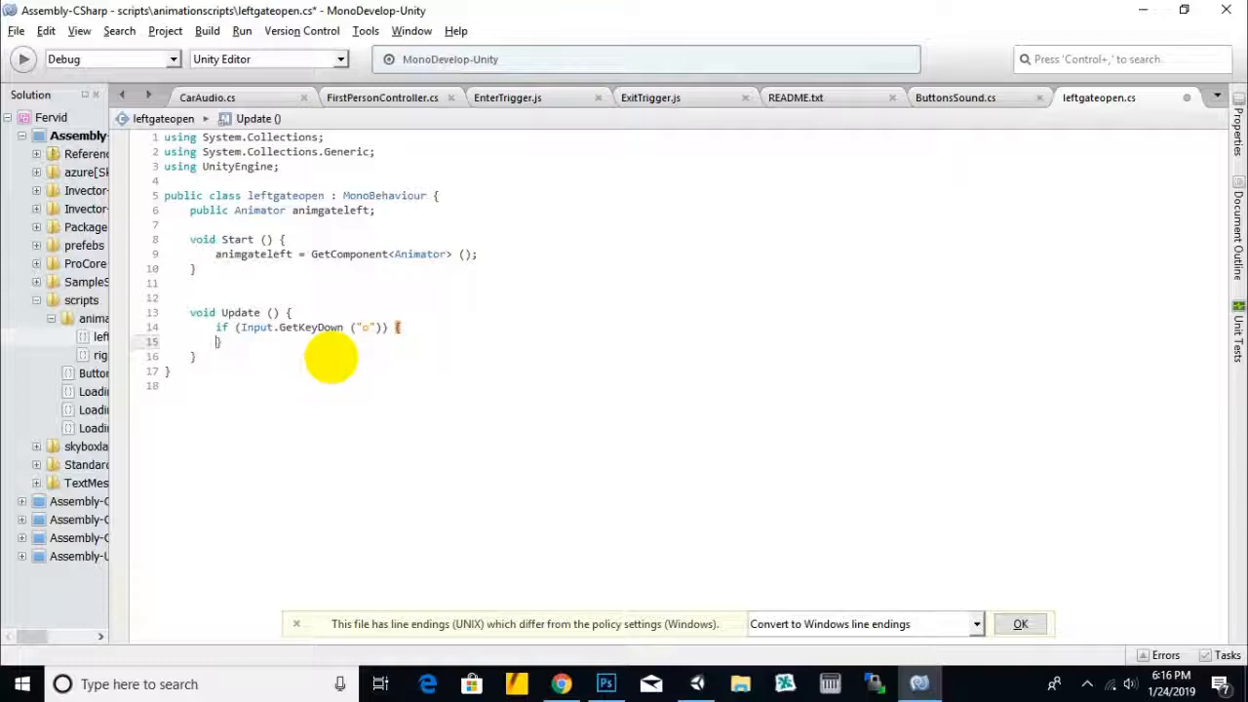
Step: Change the key in the GetKeyDown condition to "y" and save the leftgateopen script
left_click(366, 328)
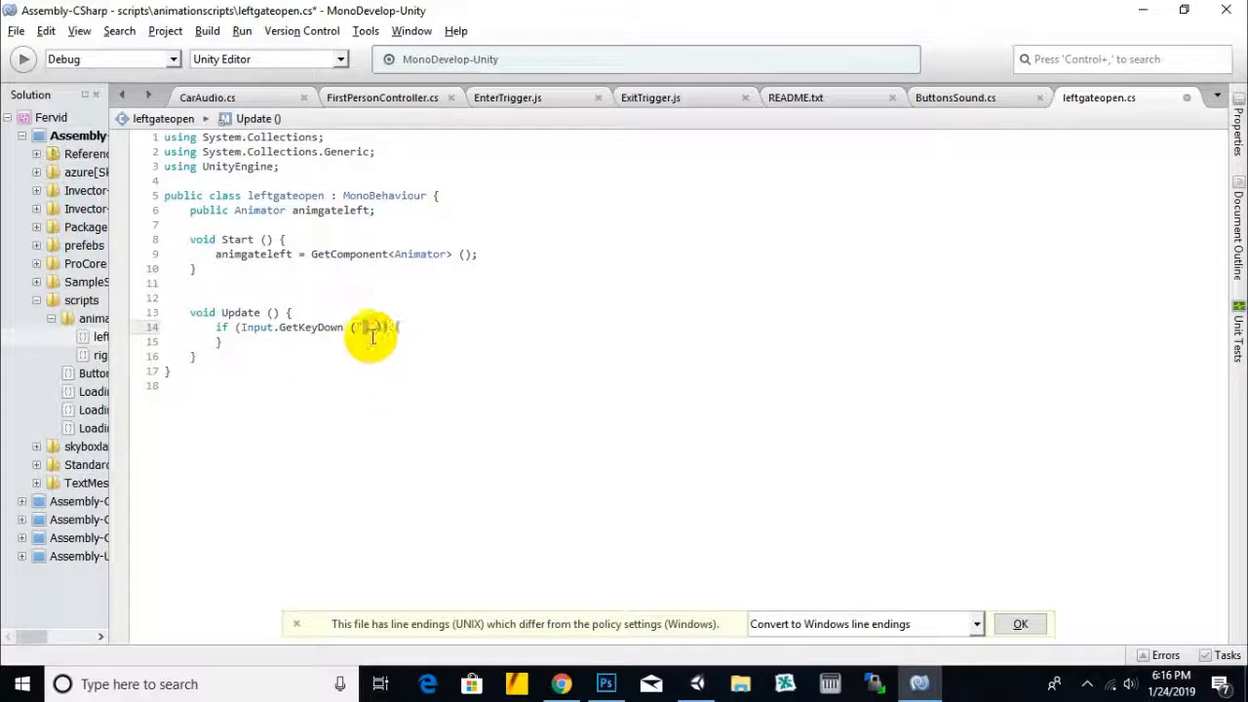
type("y")
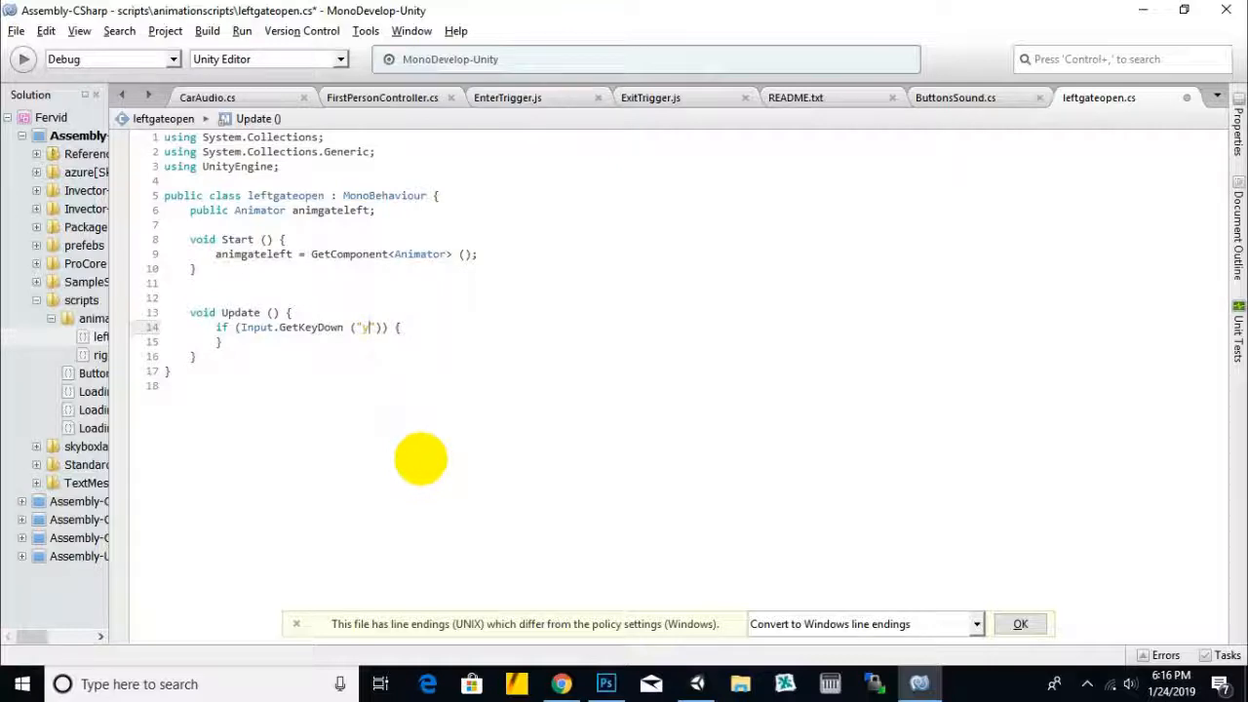
key("ctrl+s")
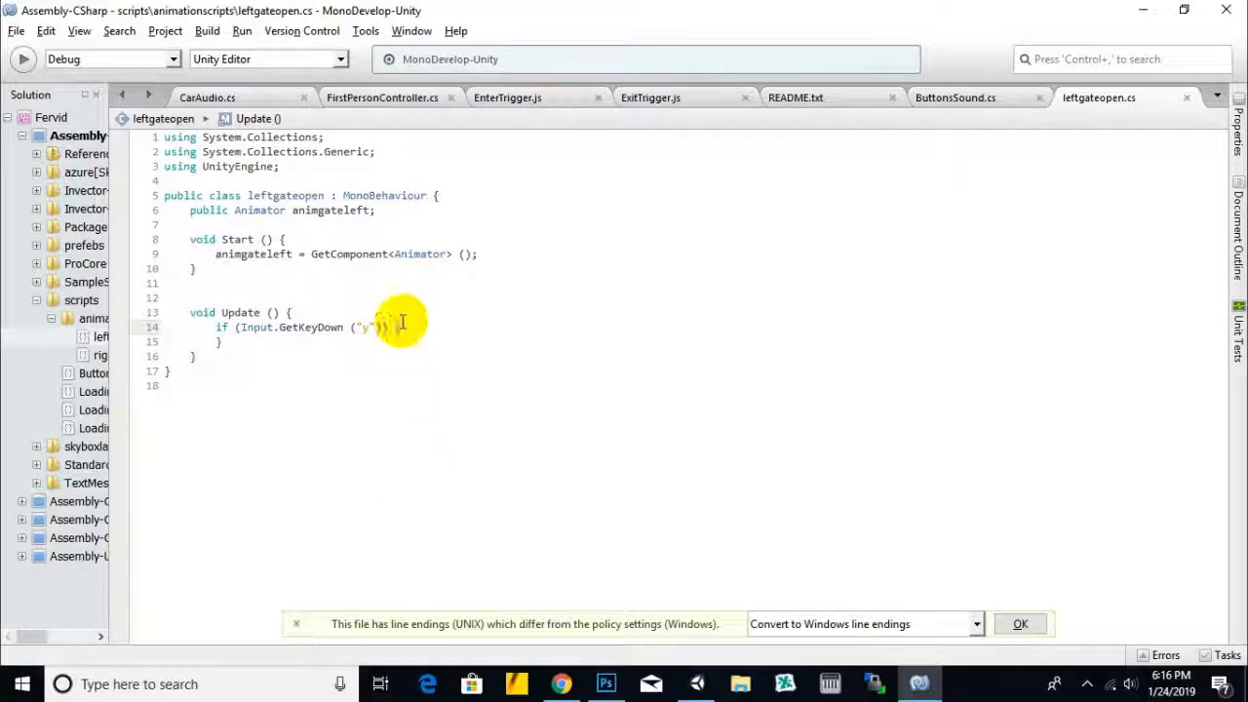
left_click(403, 323)
left_click(369, 330)
left_click(286, 348)
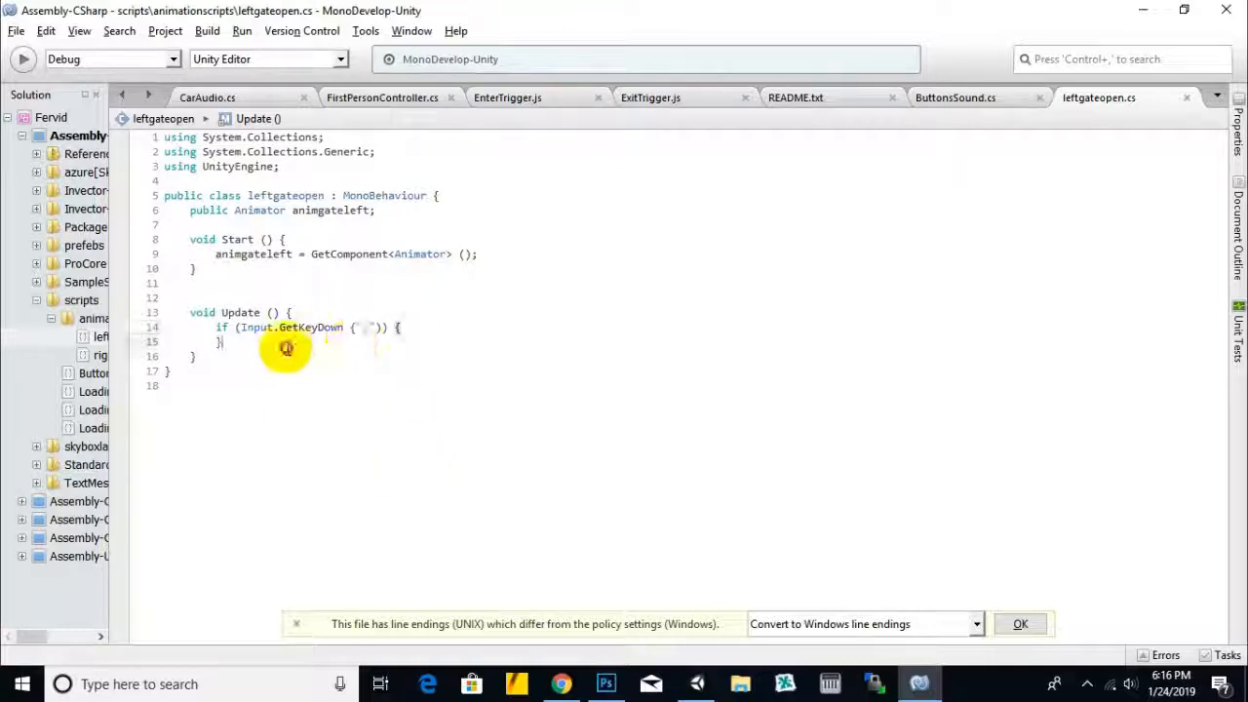
Step: Add the statement animgateleft.Play (""); inside the if block of Update in the leftgateopen script
left_click(451, 328)
key("Return")
key("Return")
type("ani")
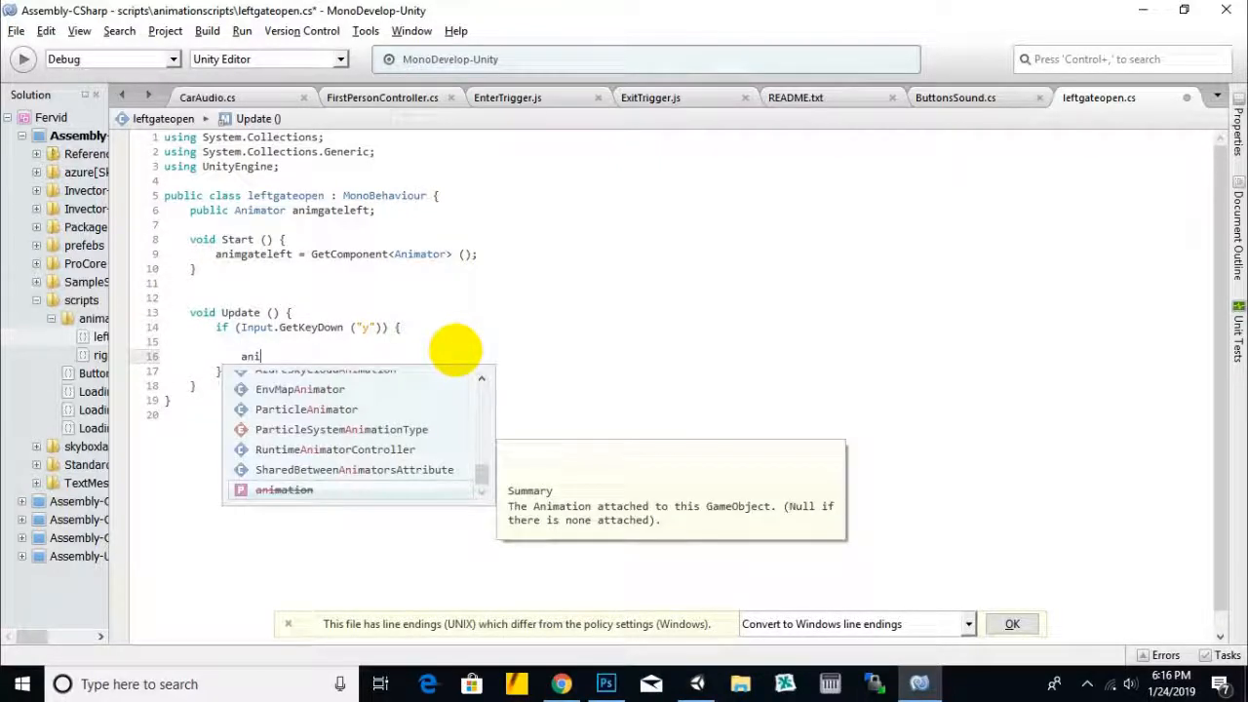
type("m")
key("BackSpace")
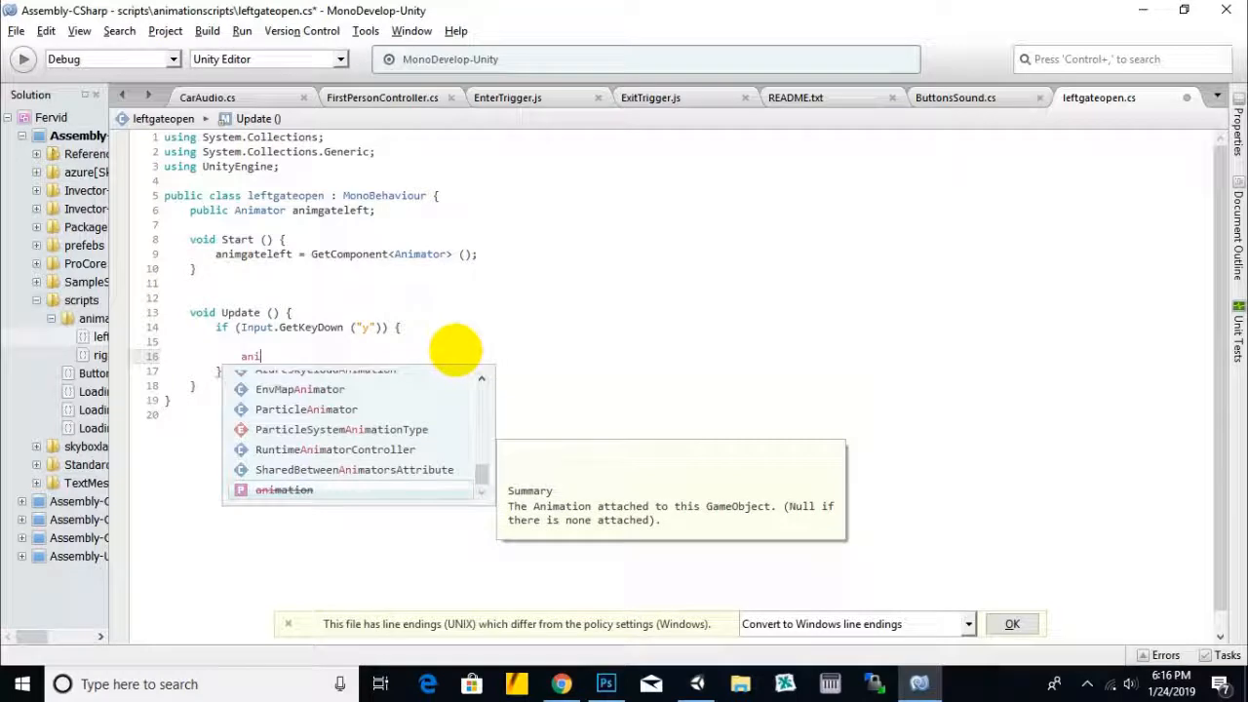
type("mgate")
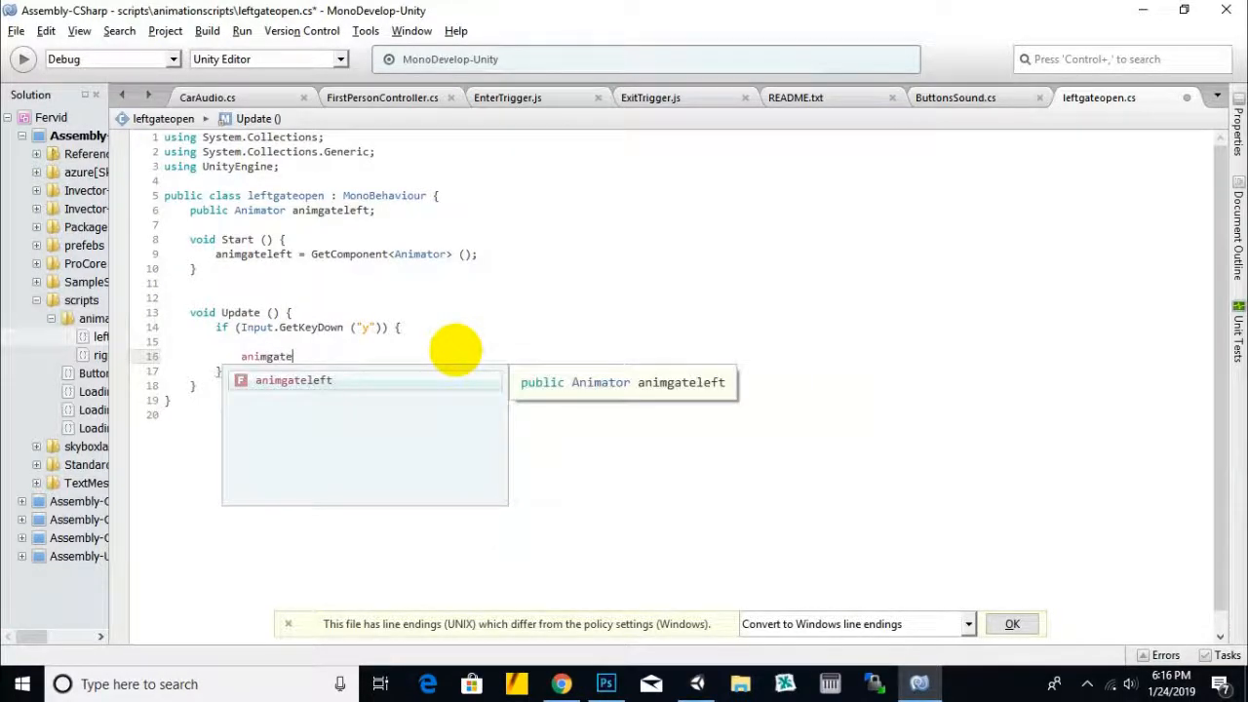
type("left.Play")
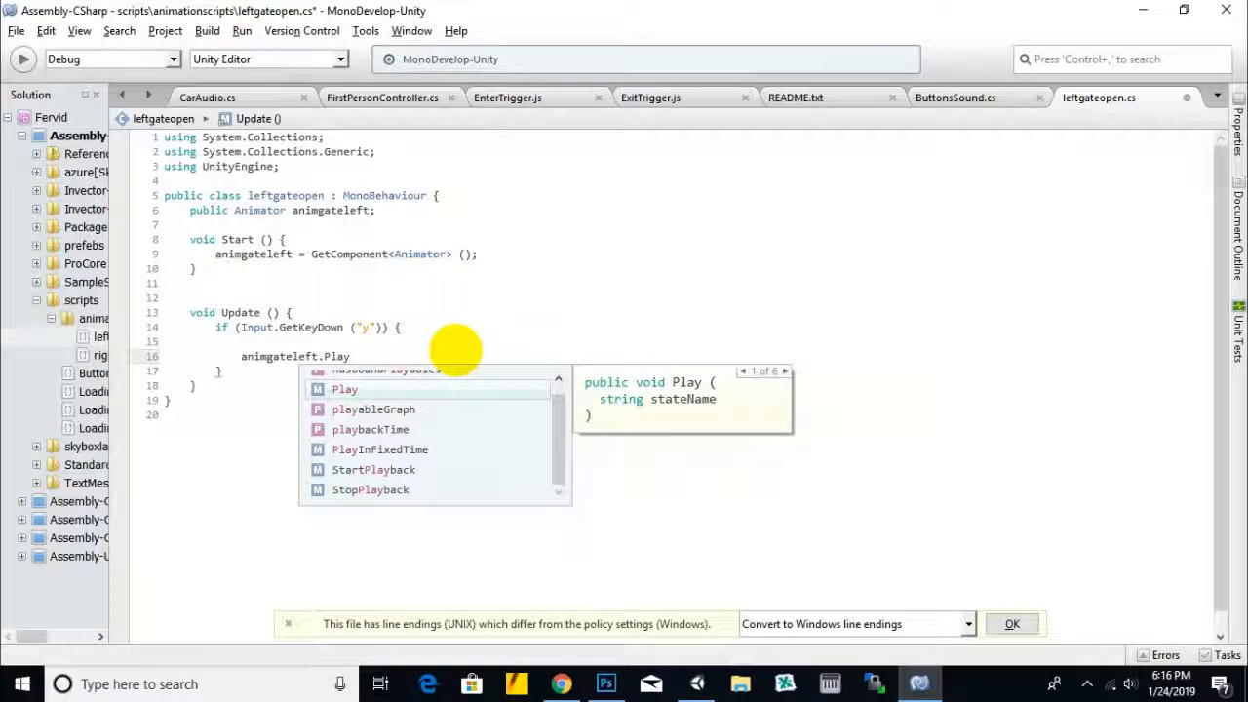
type("()")
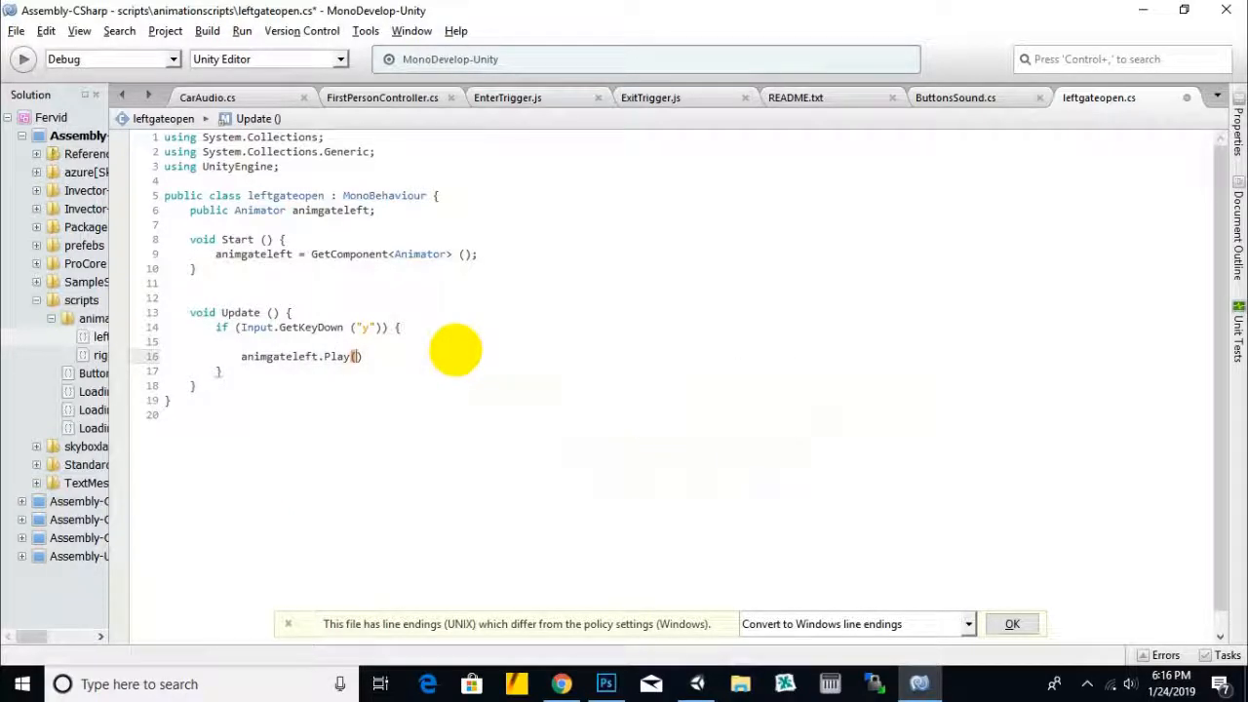
type("\"\"")
type(";")
left_click(337, 357)
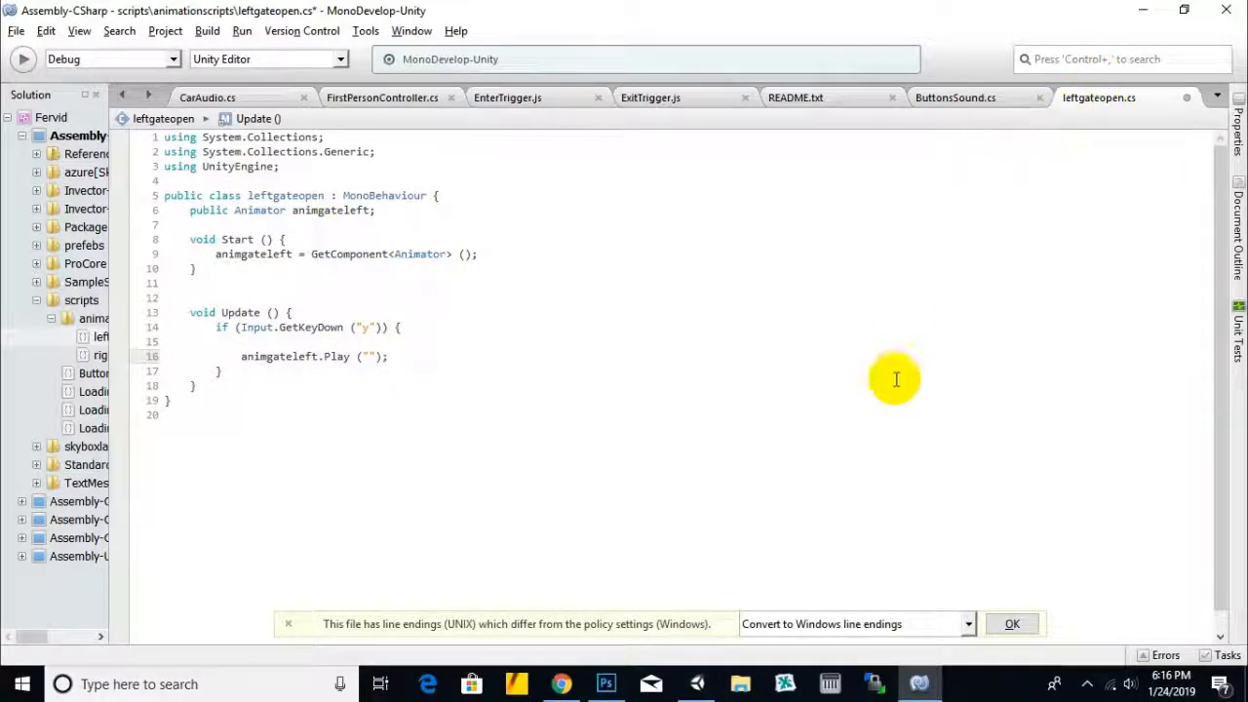
Step: Look up the gate animation's state name in Unity's gate_left controller, enter "leftgateanim" as the Play argument in MonoDevelop, and save leftgateopen
left_click(697, 683)
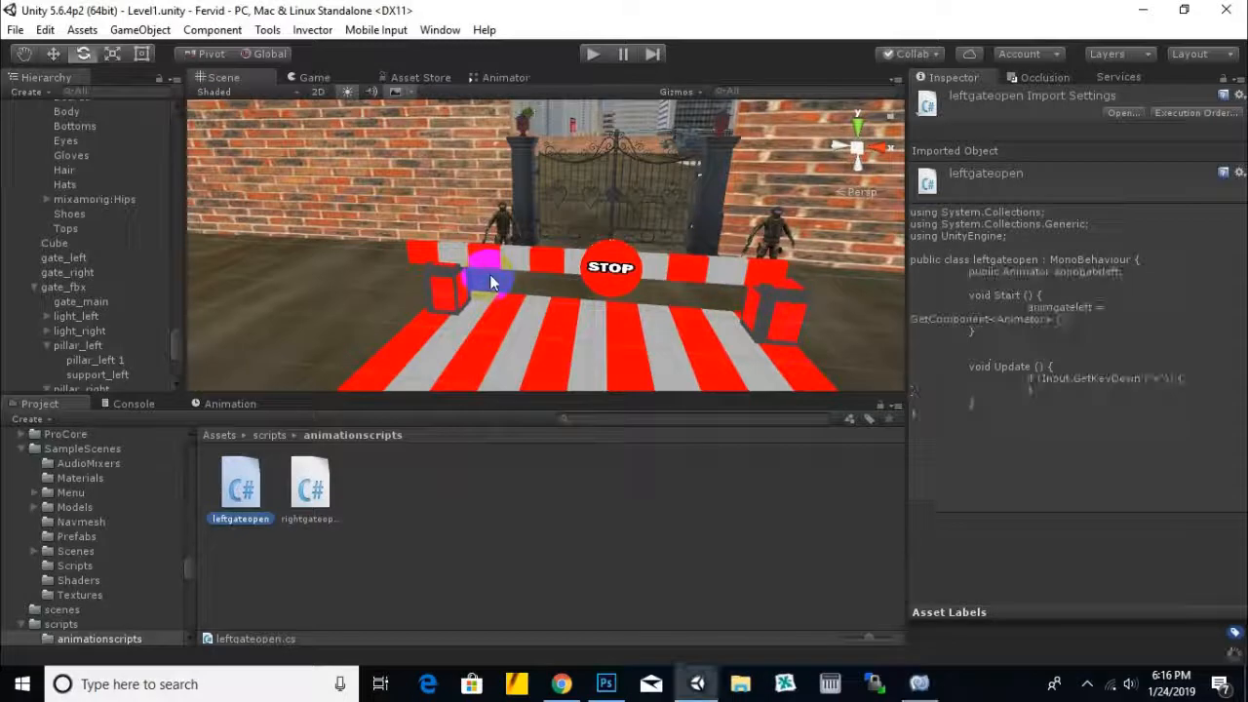
left_click(219, 434)
double_click(240, 484)
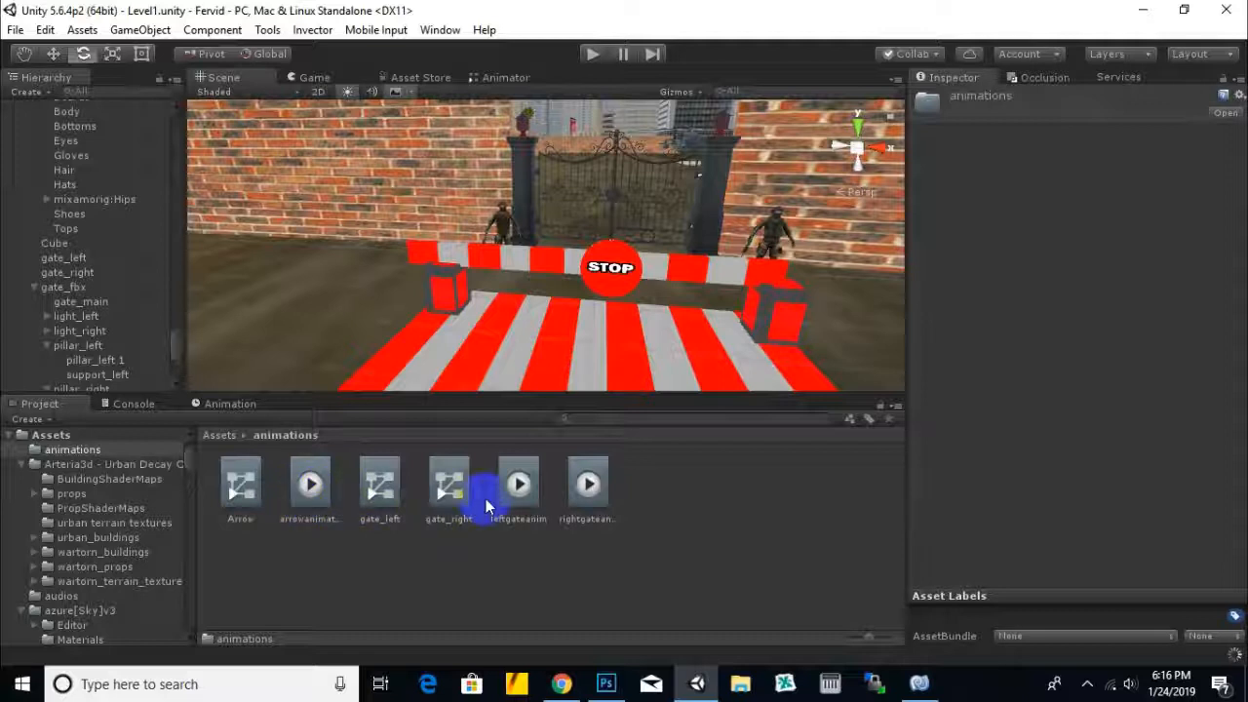
left_click(373, 499)
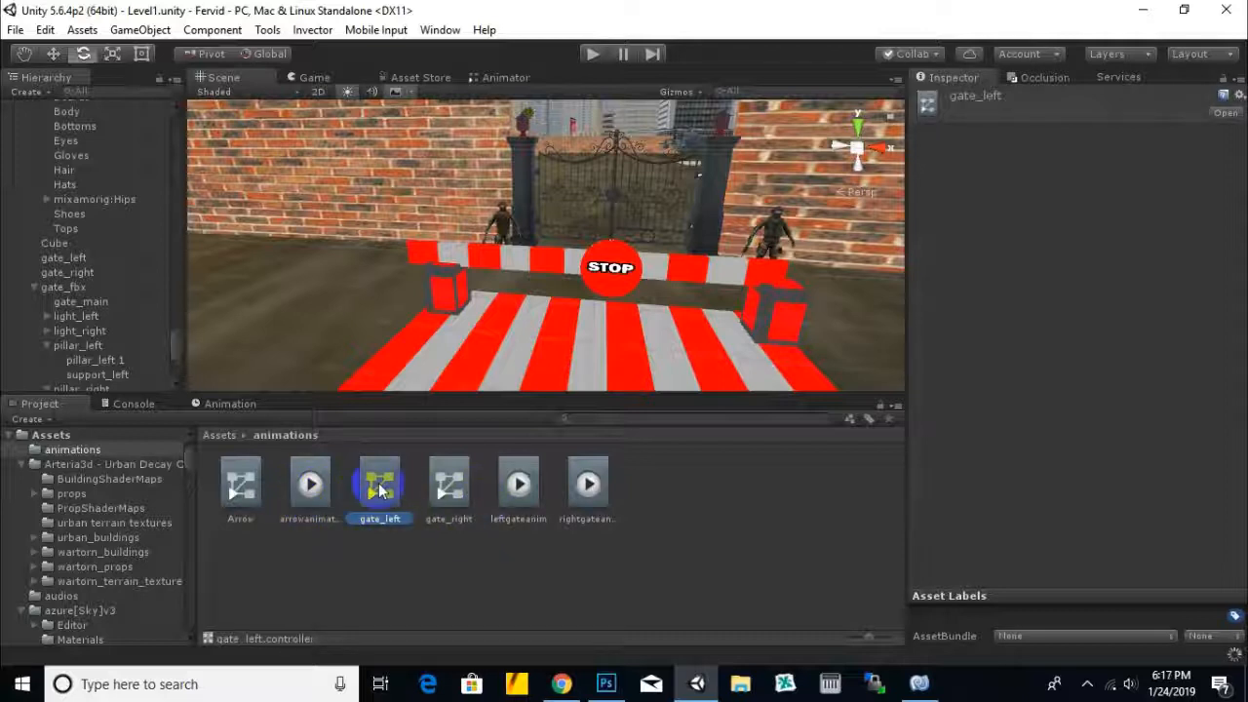
double_click(379, 490)
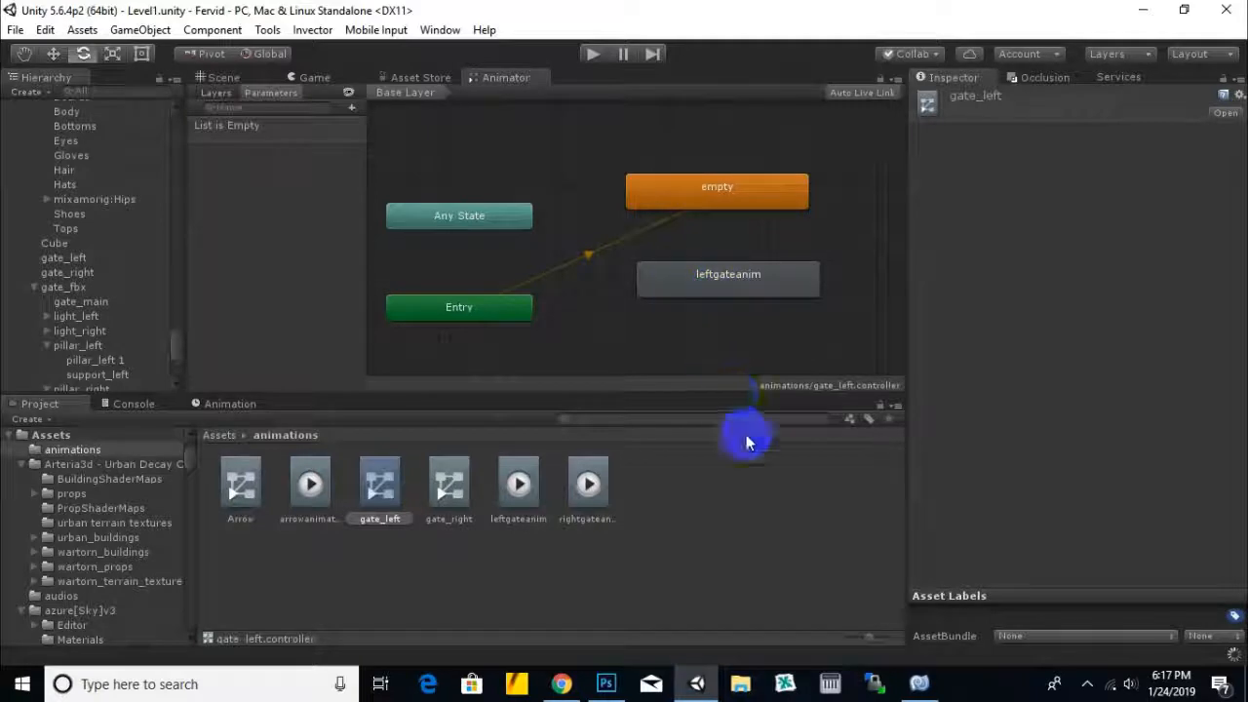
left_click(920, 683)
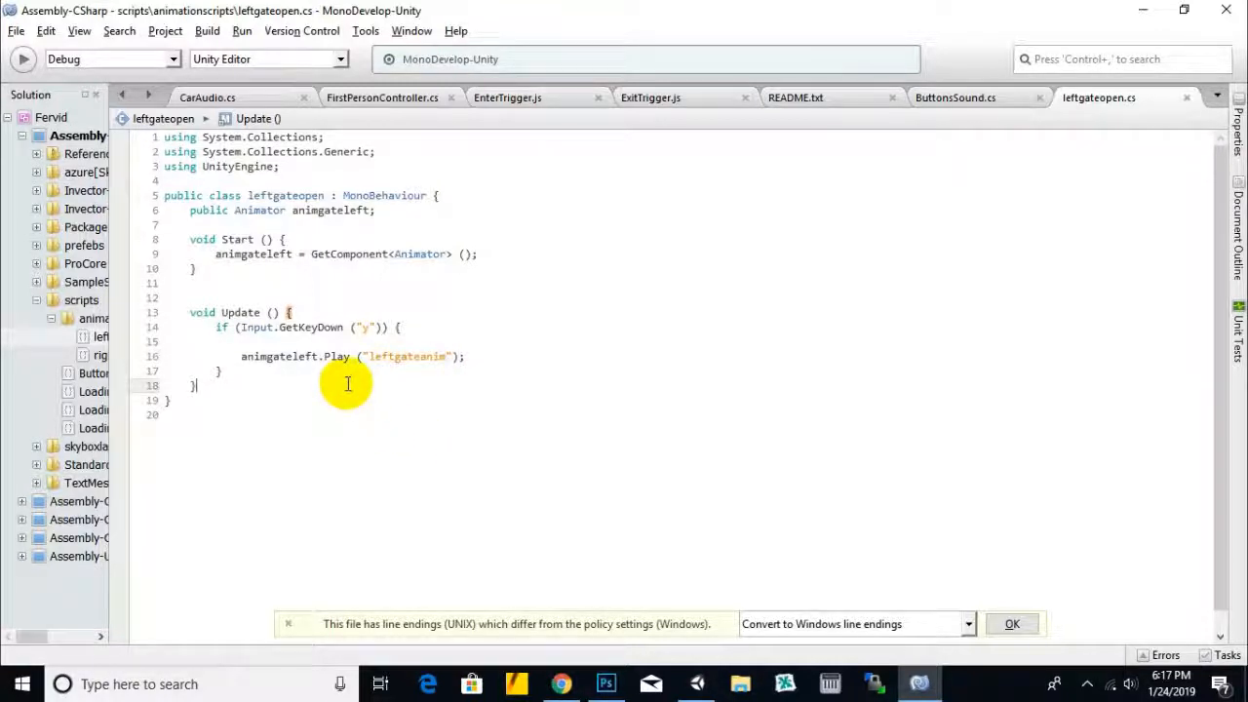
Step: Copy the leftgateopen class body, open the rightgateopen script from Unity's animationscripts folder, and replace its default Start and Update methods with it
left_click(192, 238)
left_click_drag(193, 212, 343, 383)
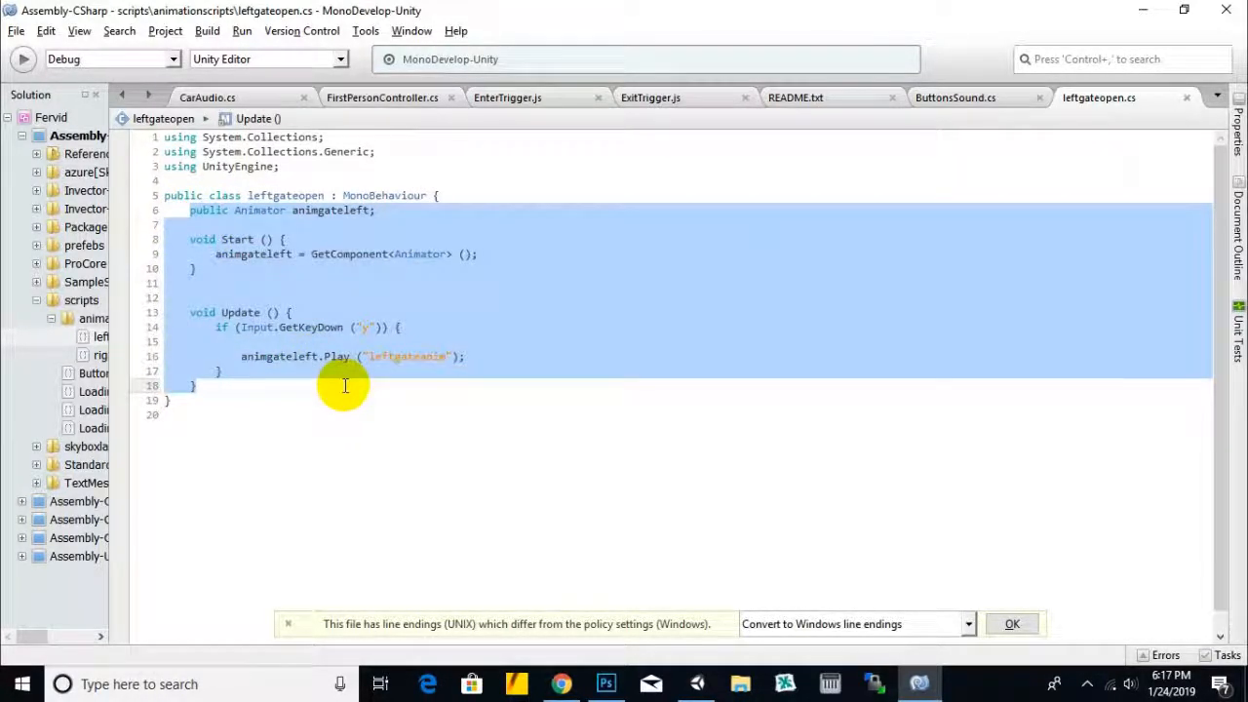
left_click(697, 683)
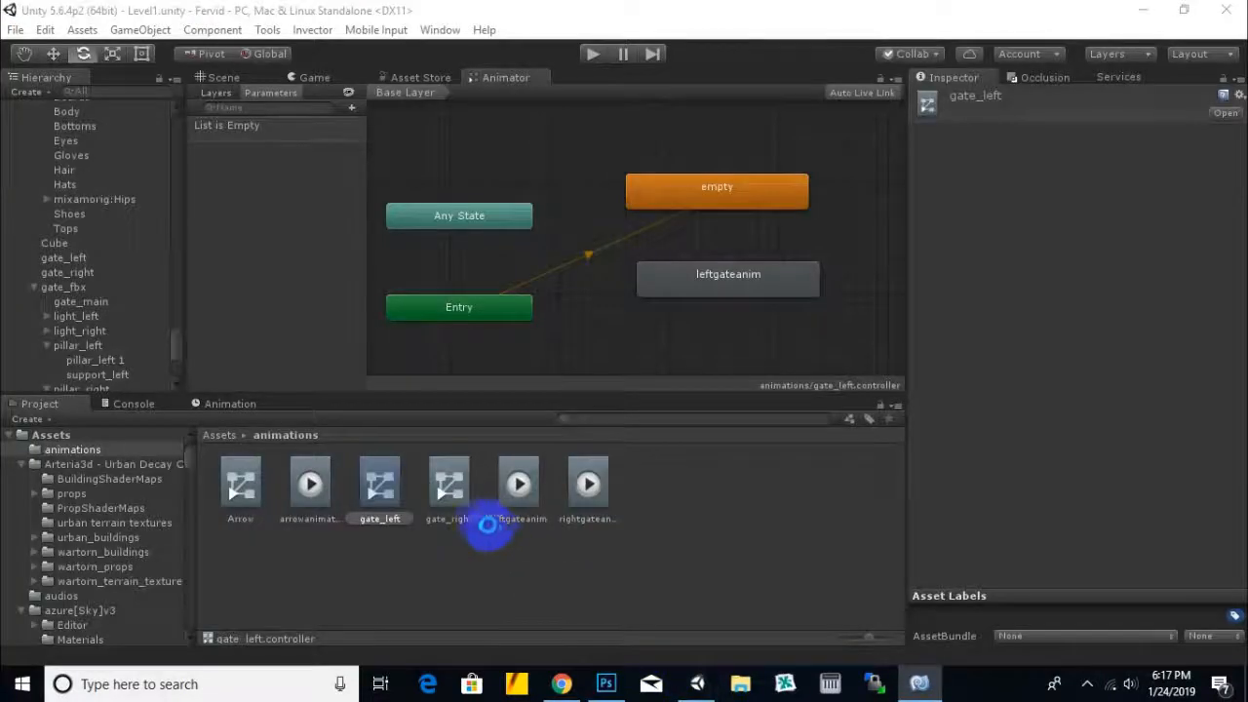
left_click(214, 438)
left_click(627, 580)
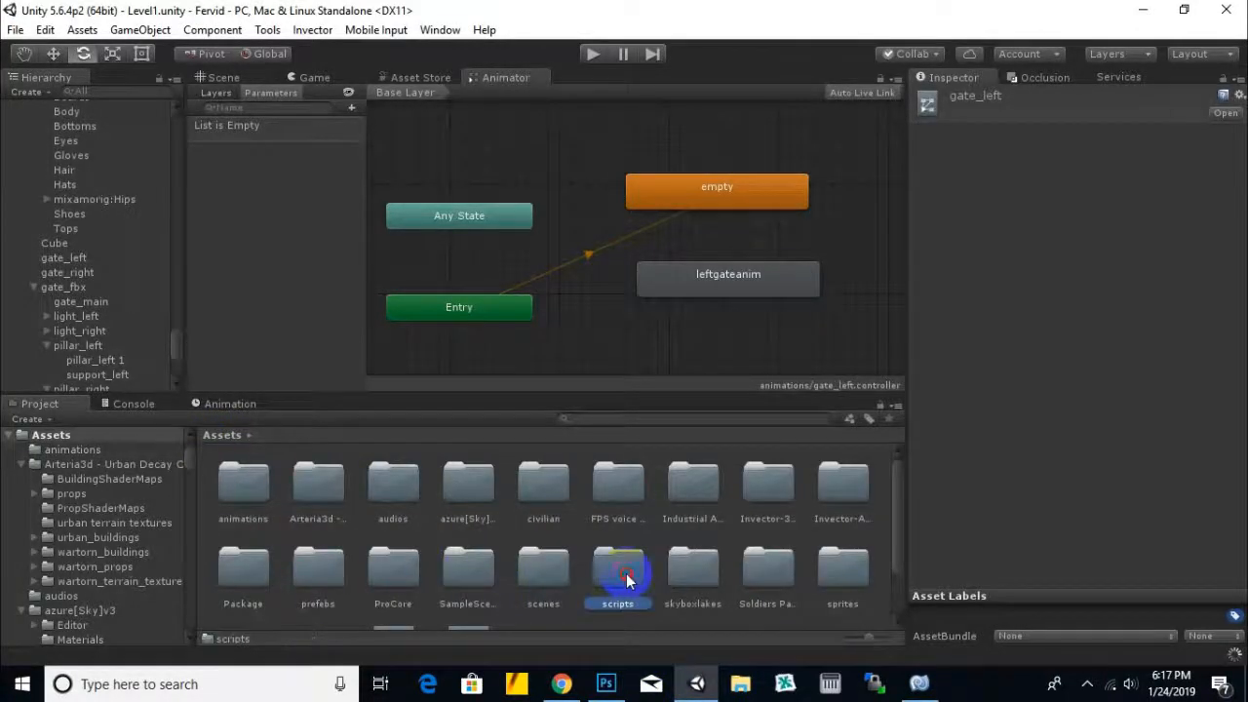
double_click(626, 580)
left_click(379, 485)
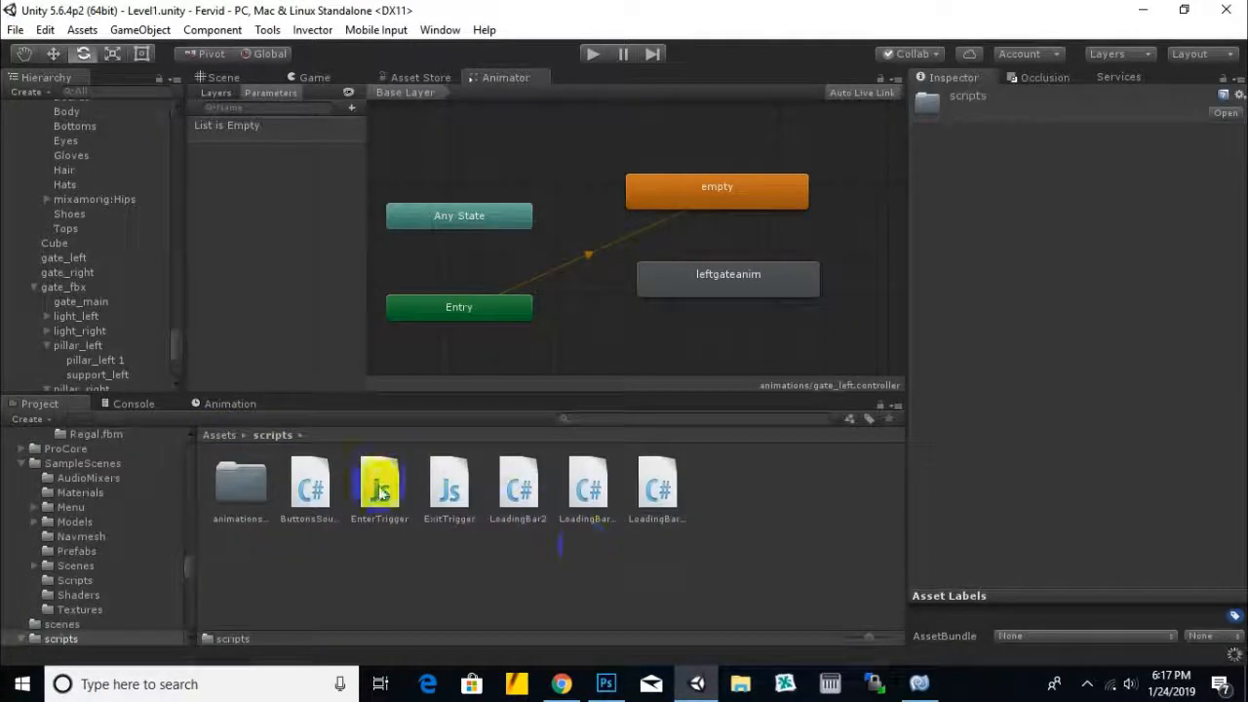
left_click(520, 494)
double_click(240, 485)
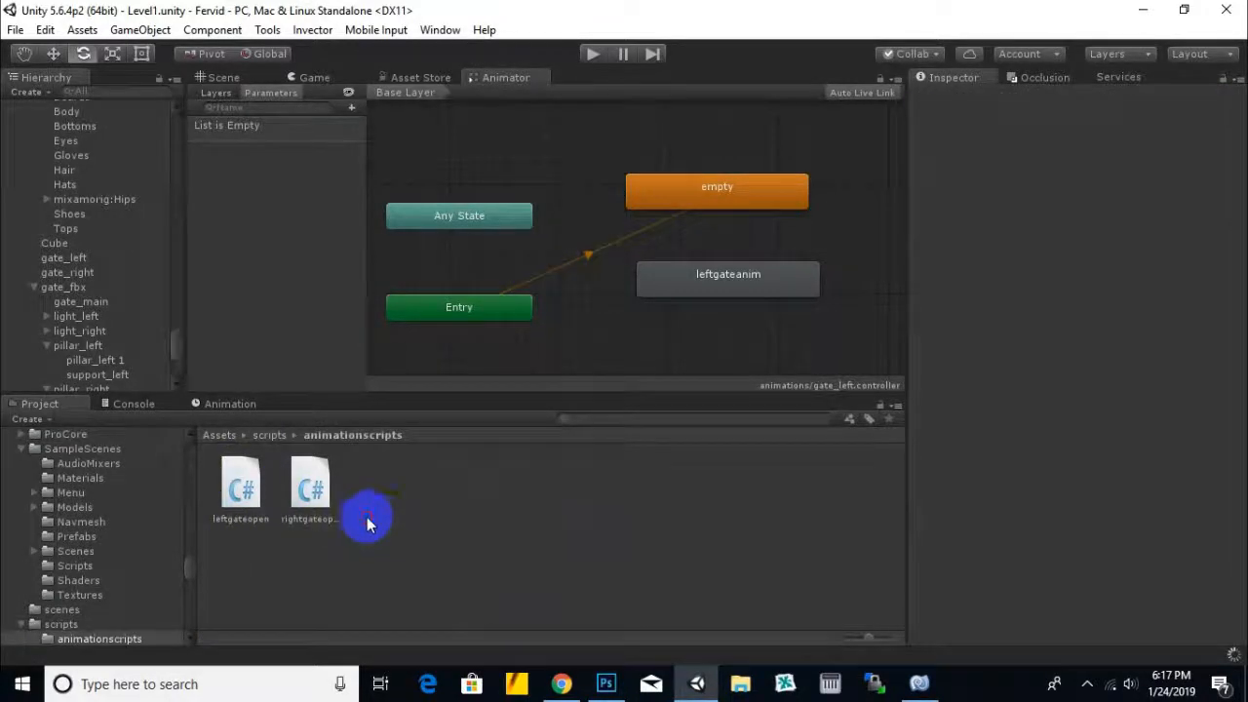
left_click(304, 492)
double_click(321, 487)
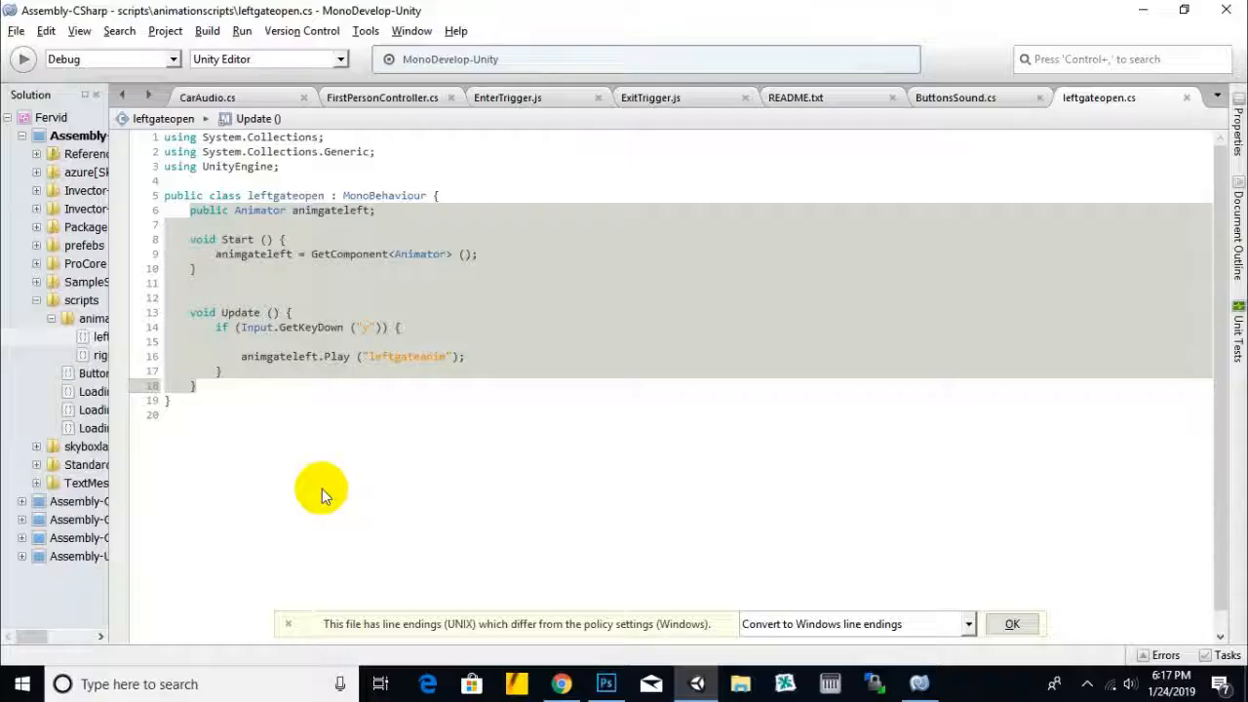
left_click_drag(191, 224, 267, 339)
type("public Animator animgateleft;  \tvoid Start () { \t\tanimgateleft = GetComponent<Animator> (); \t}   \tvoid Update () { \t\tif (Input.GetKeyDown (\"y\")) {  \t\t\tanimgateleft.Play (\"leftgateanim\"); \t\t} \t}")
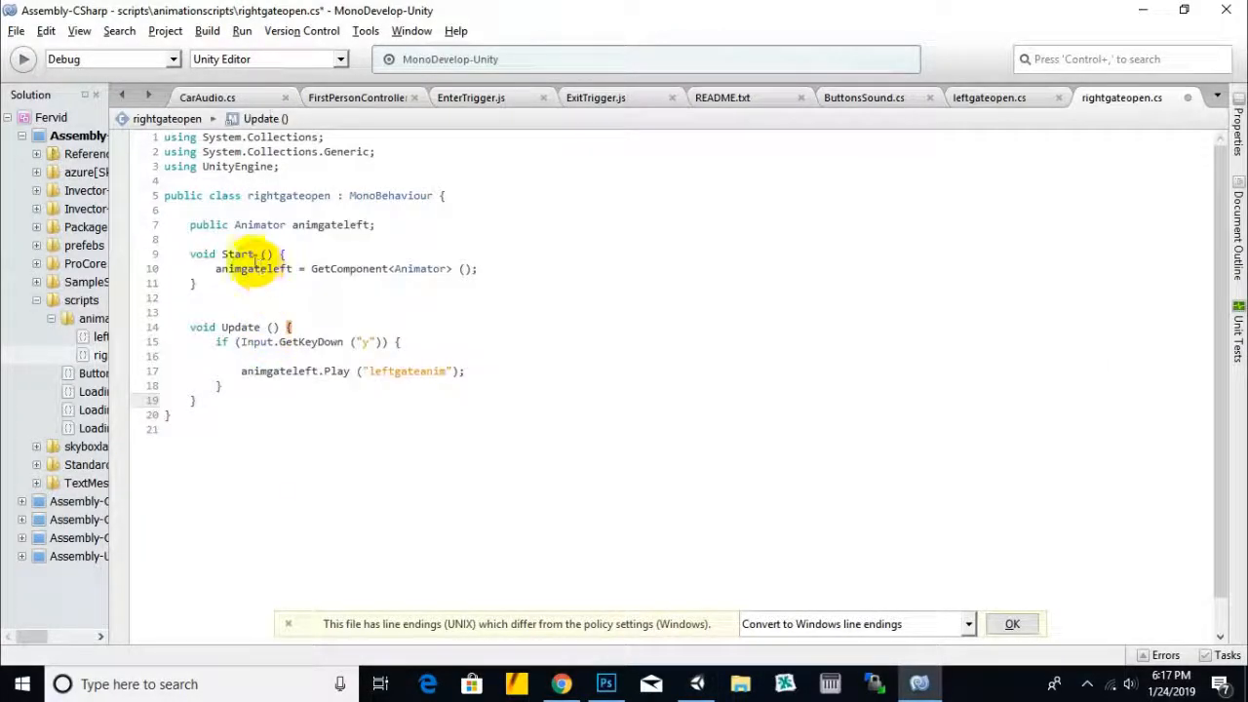
Step: Rename animgateleft to animgateright in the declaration, Start assignment and Play call of rightgateopen, and save the script
left_click(326, 225)
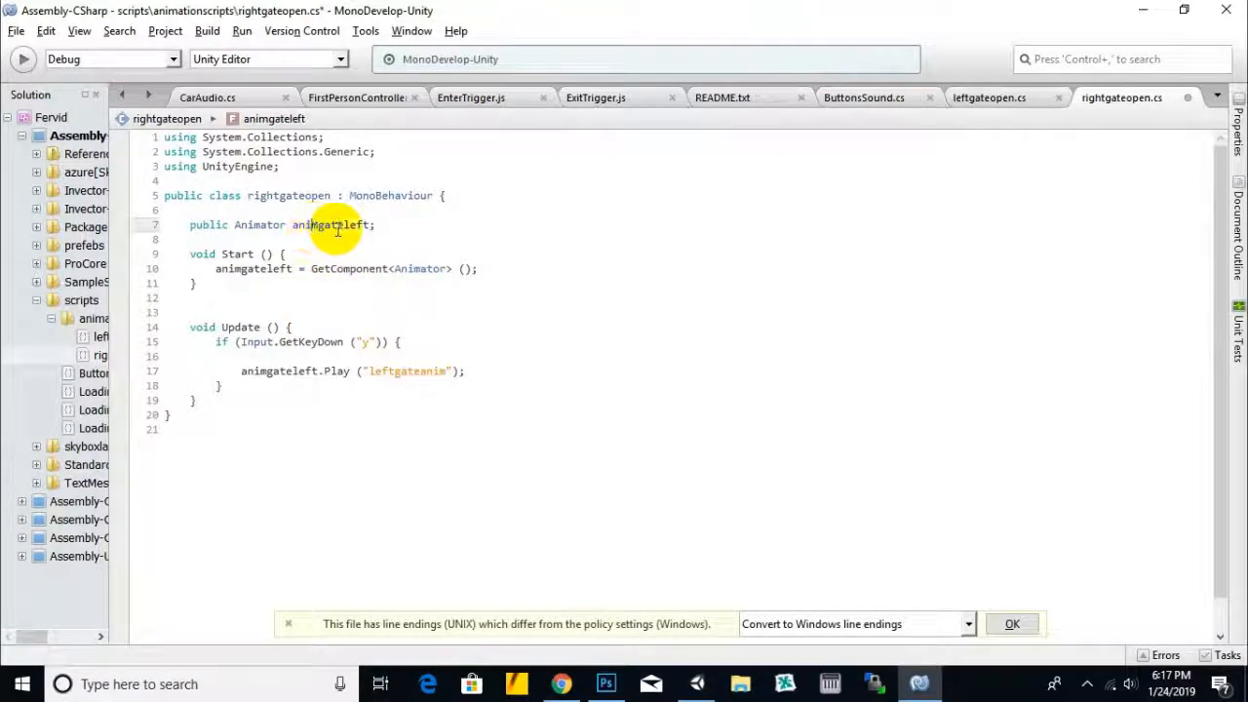
left_click(360, 226)
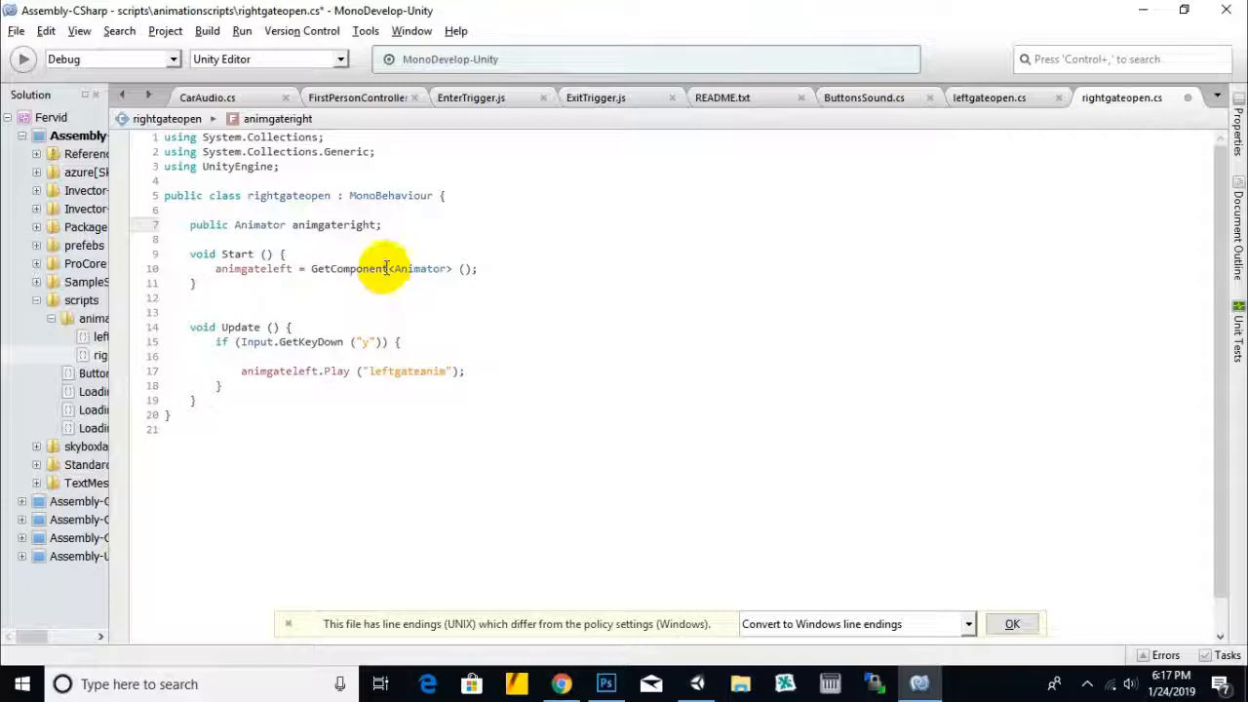
left_click_drag(292, 269, 266, 269)
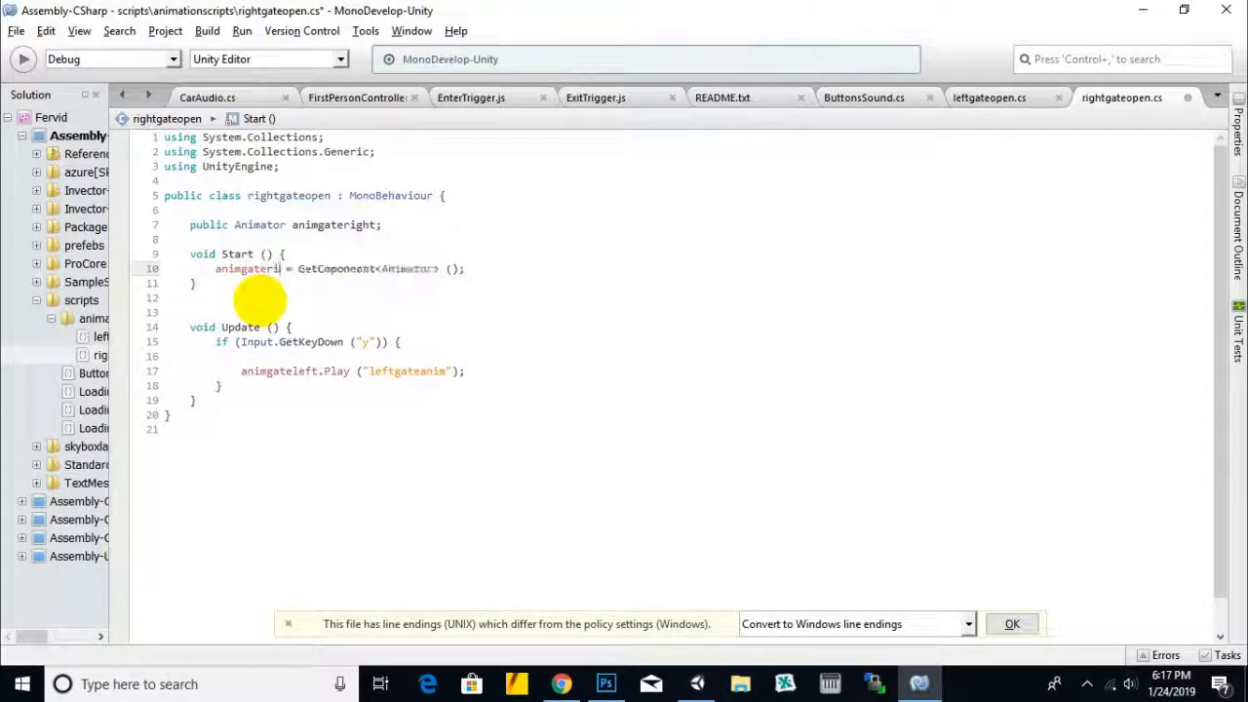
left_click_drag(317, 371, 292, 372)
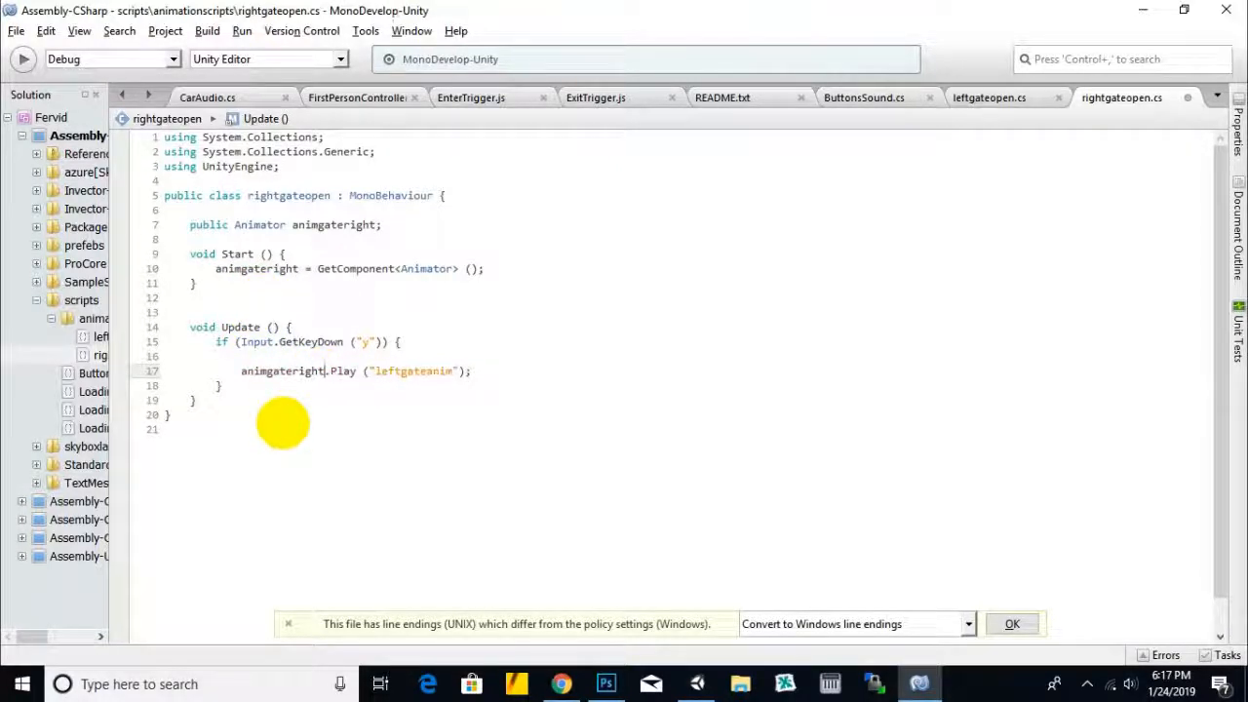
left_click(321, 352)
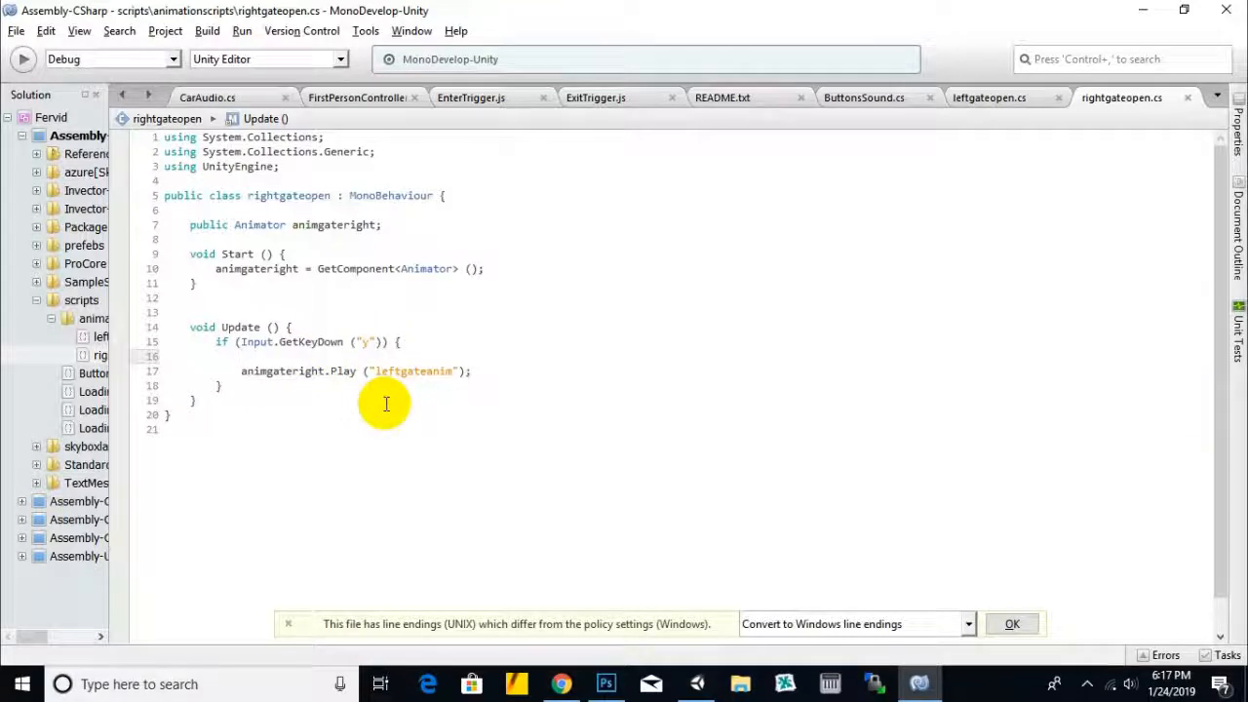
left_click(994, 98)
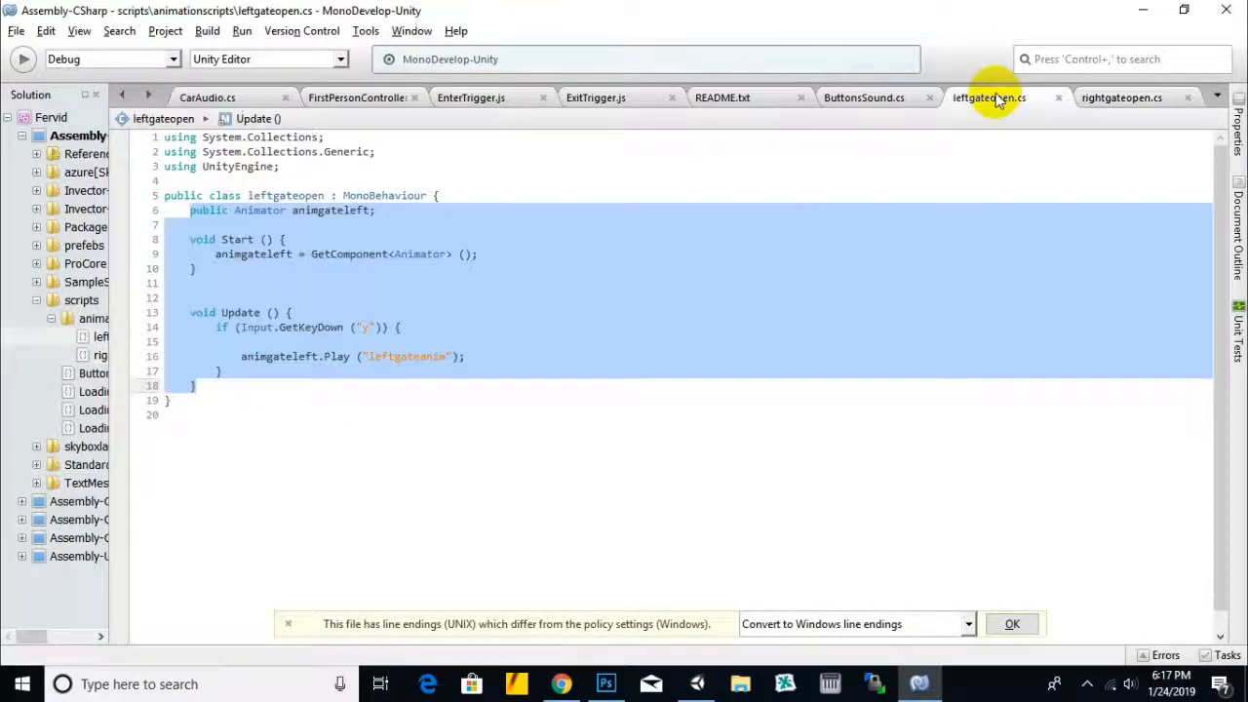
left_click(1155, 98)
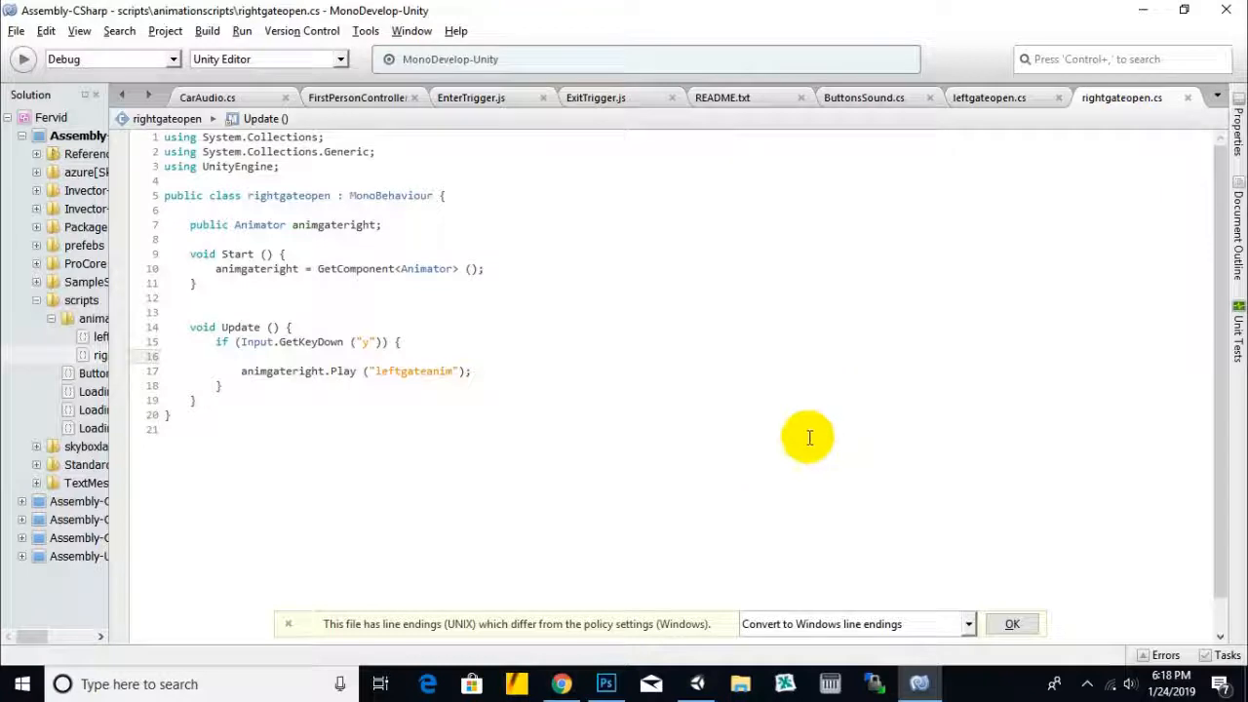
Step: Switch to Unity's Scene view and examine which checkpoint children form the striped barrier bar and the STOP sign
left_click(696, 683)
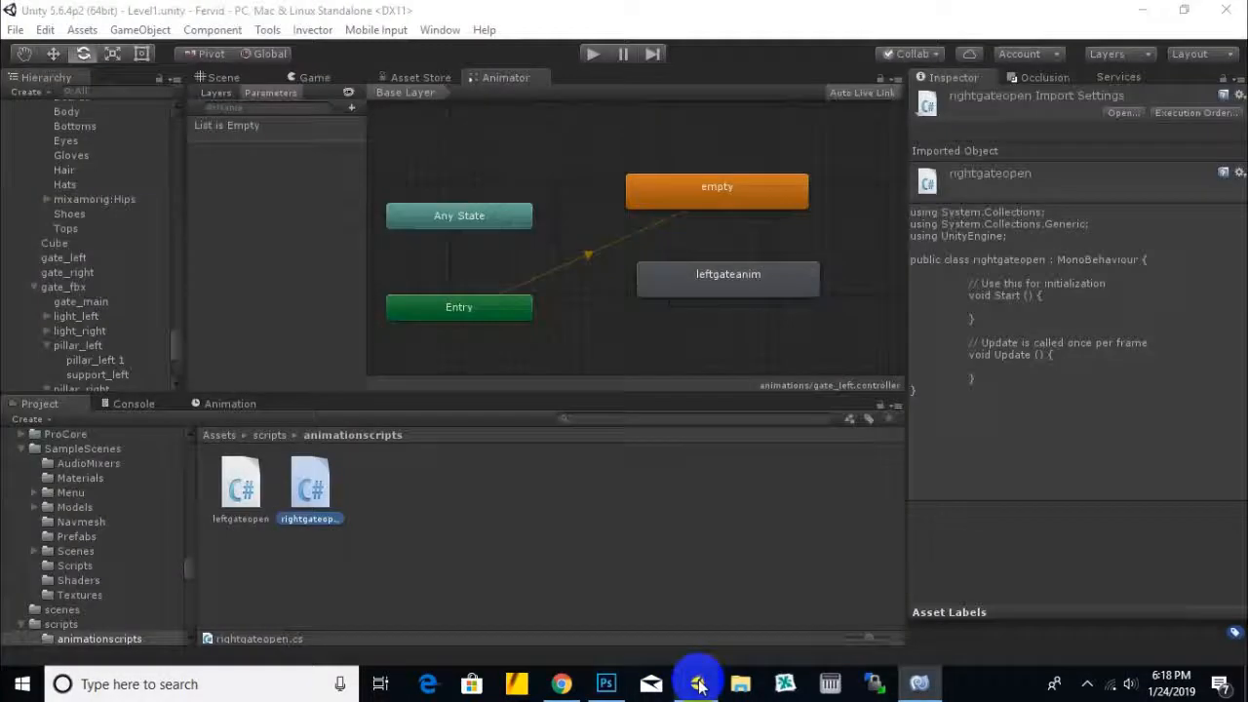
left_click(237, 83)
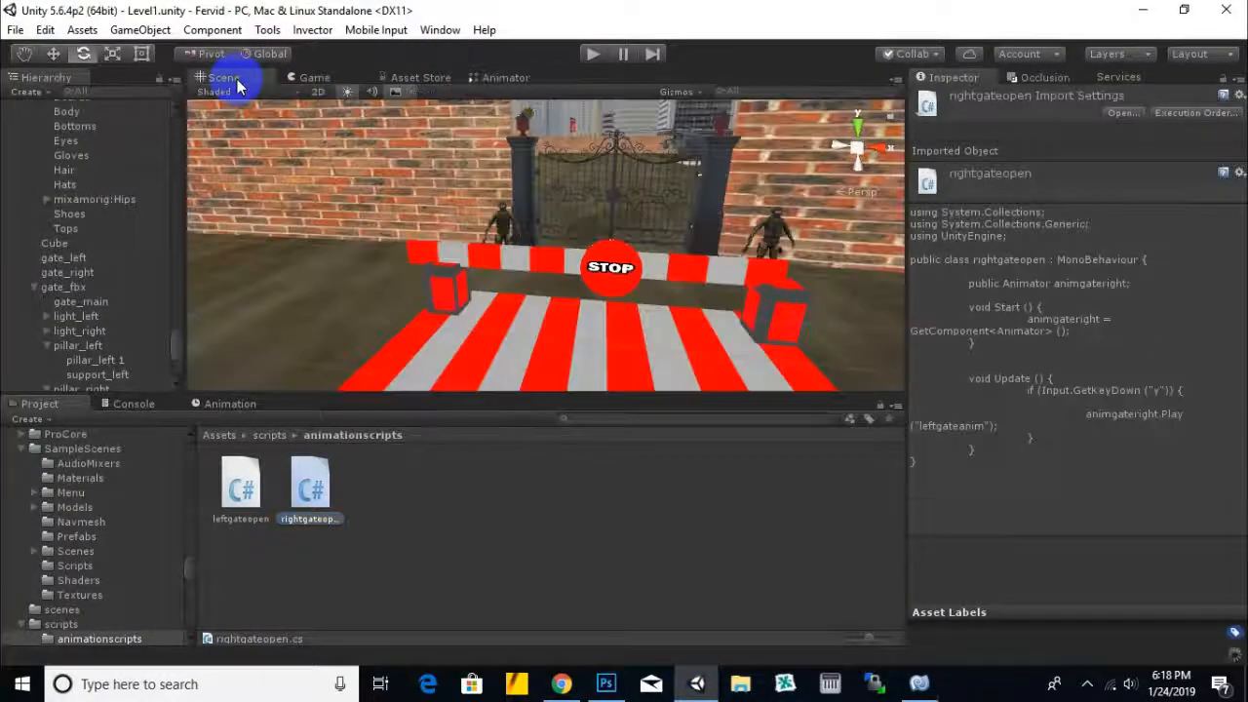
scroll(546, 294, "down", 2)
middle_click_drag(546, 294, 514, 279)
left_click(499, 247)
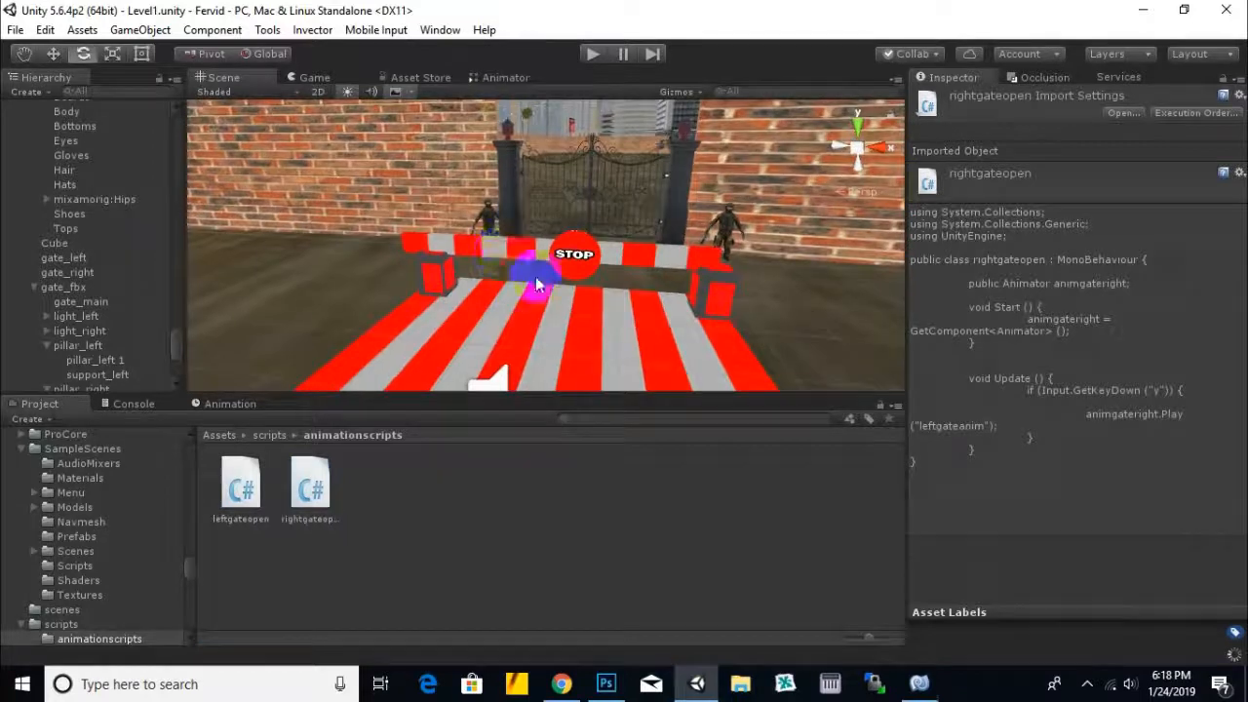
scroll(98, 348, "down", 1)
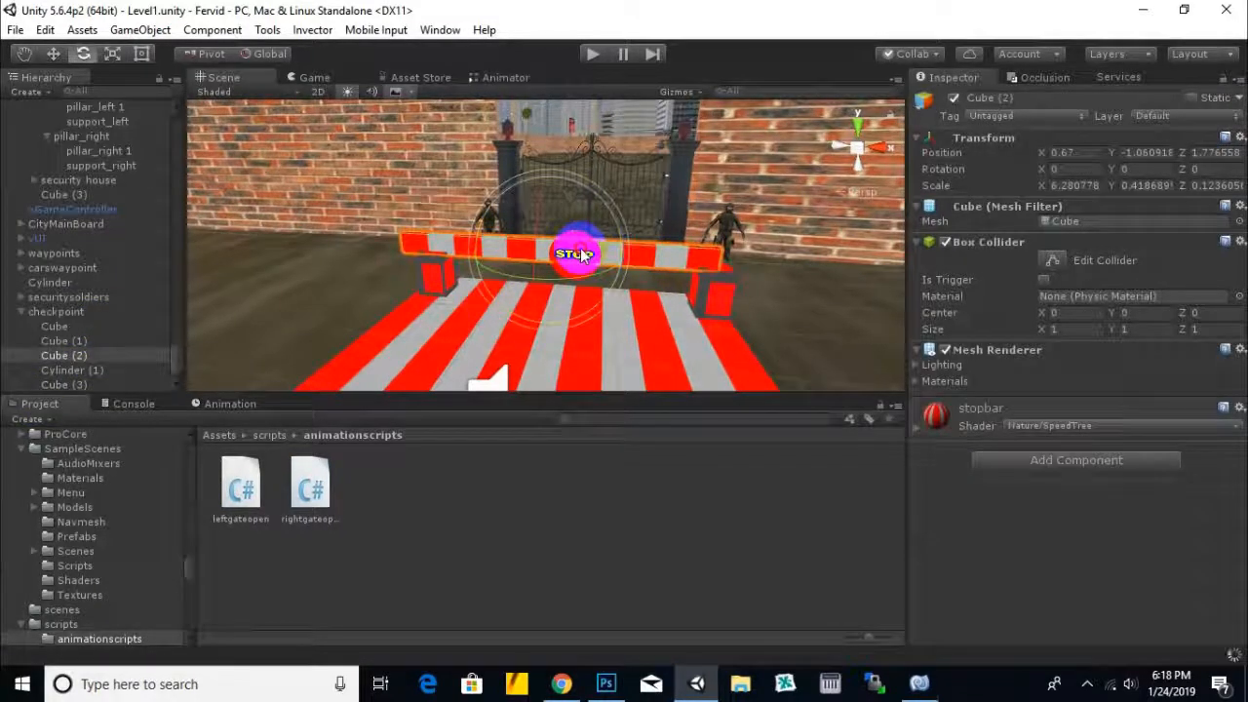
left_click(78, 370)
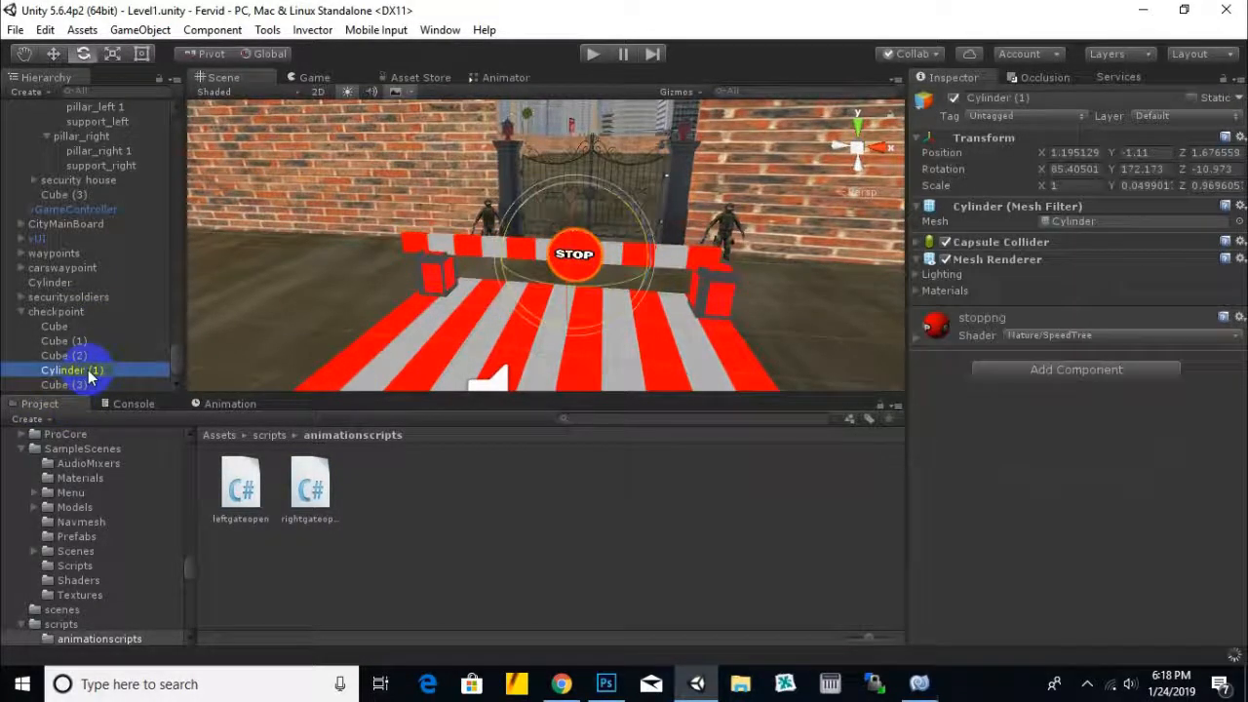
left_click(69, 356)
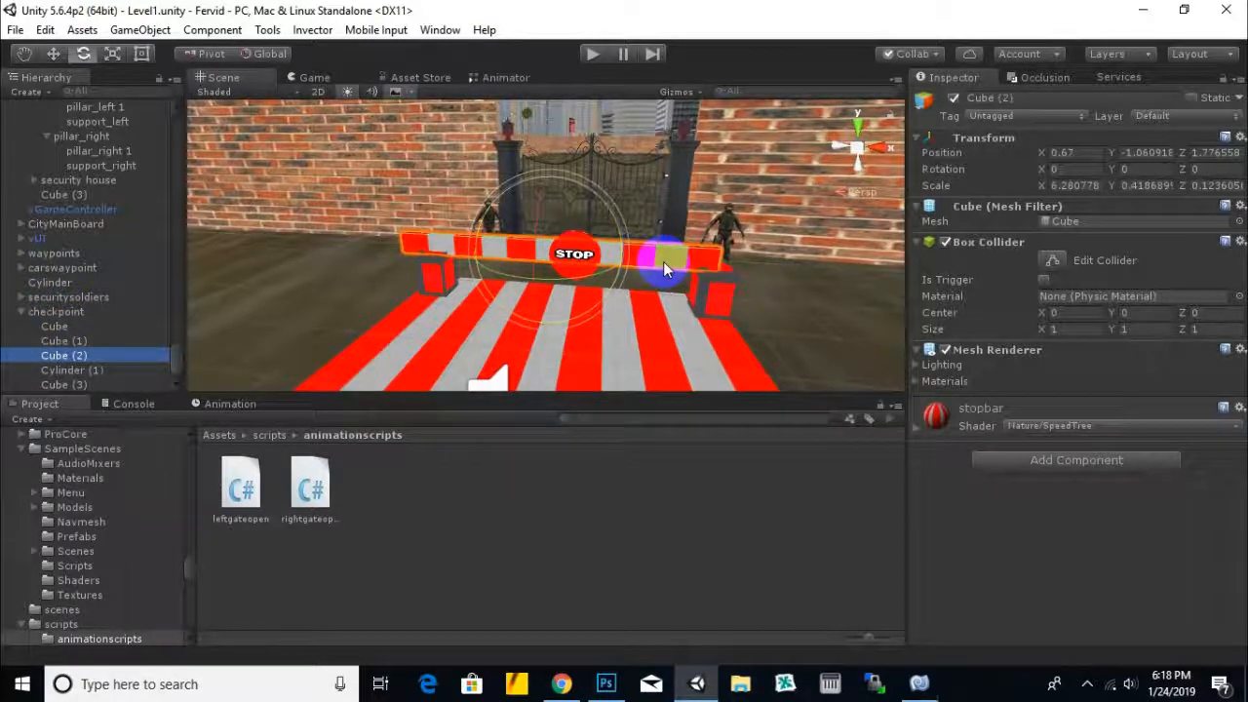
Step: Create an empty child object under checkpoint and rename it stopbar
left_click(61, 311)
right_click(63, 312)
mouse_move(131, 519)
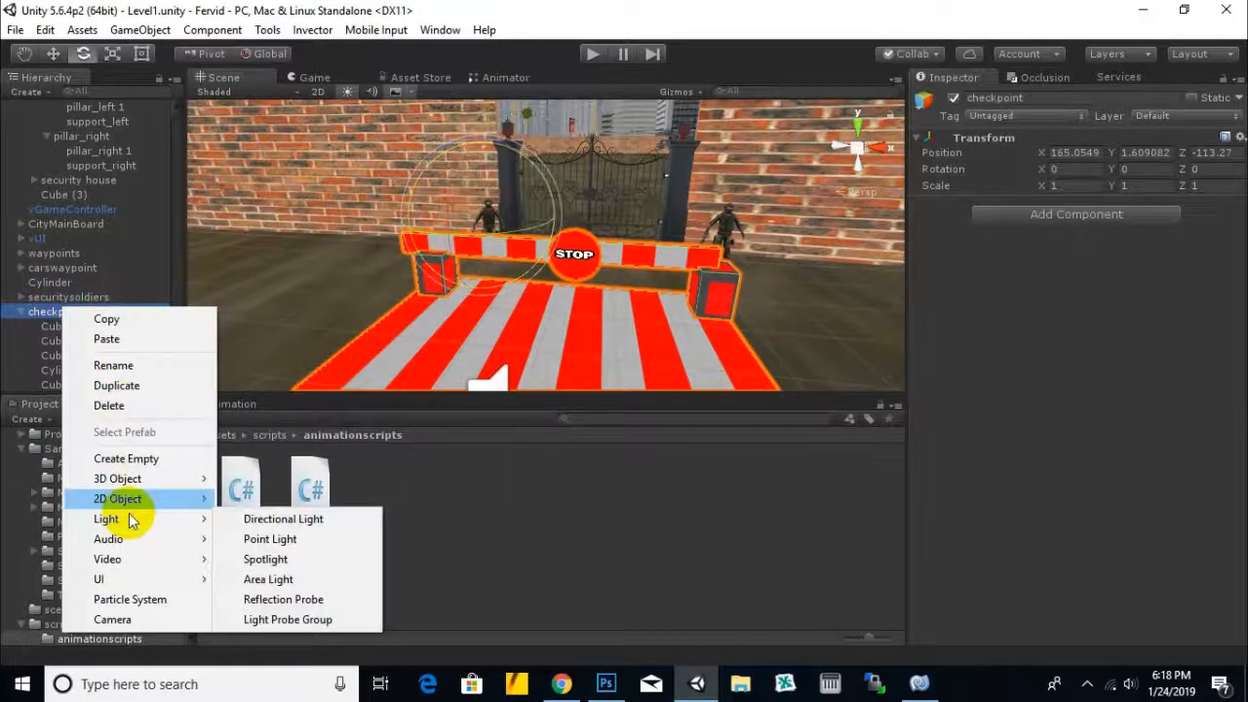
left_click(126, 458)
right_click(93, 386)
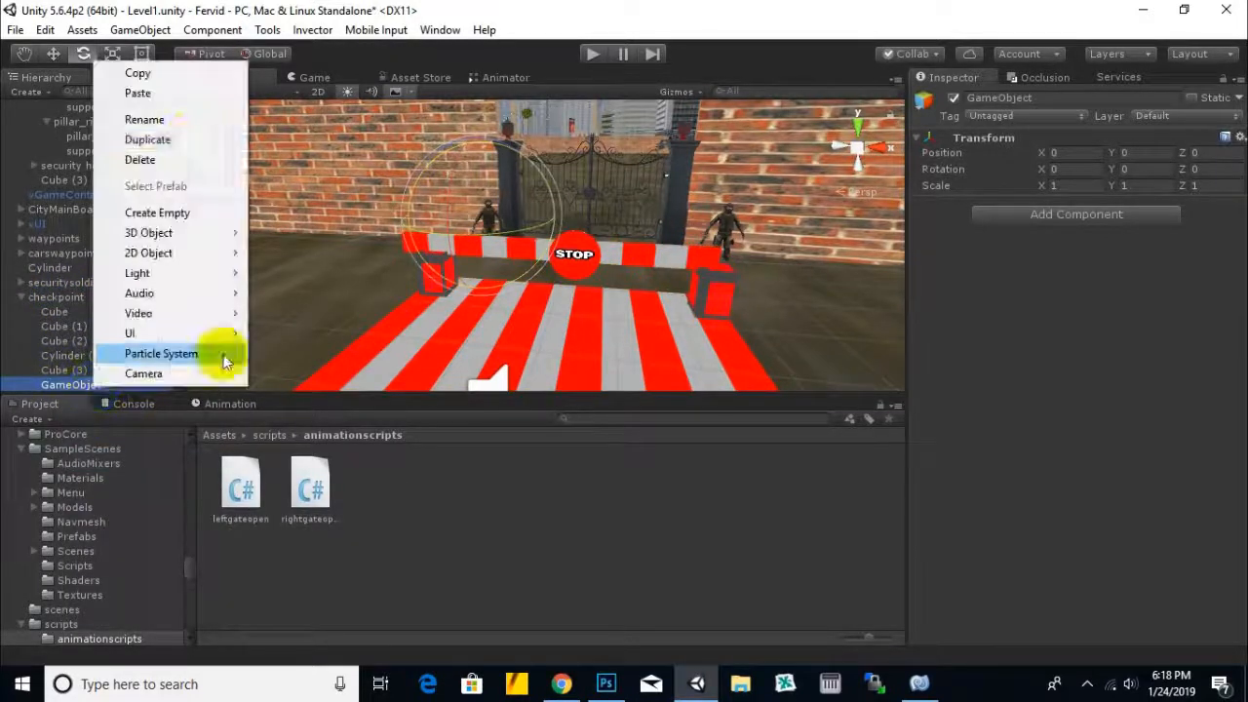
left_click(185, 123)
type("stopbar")
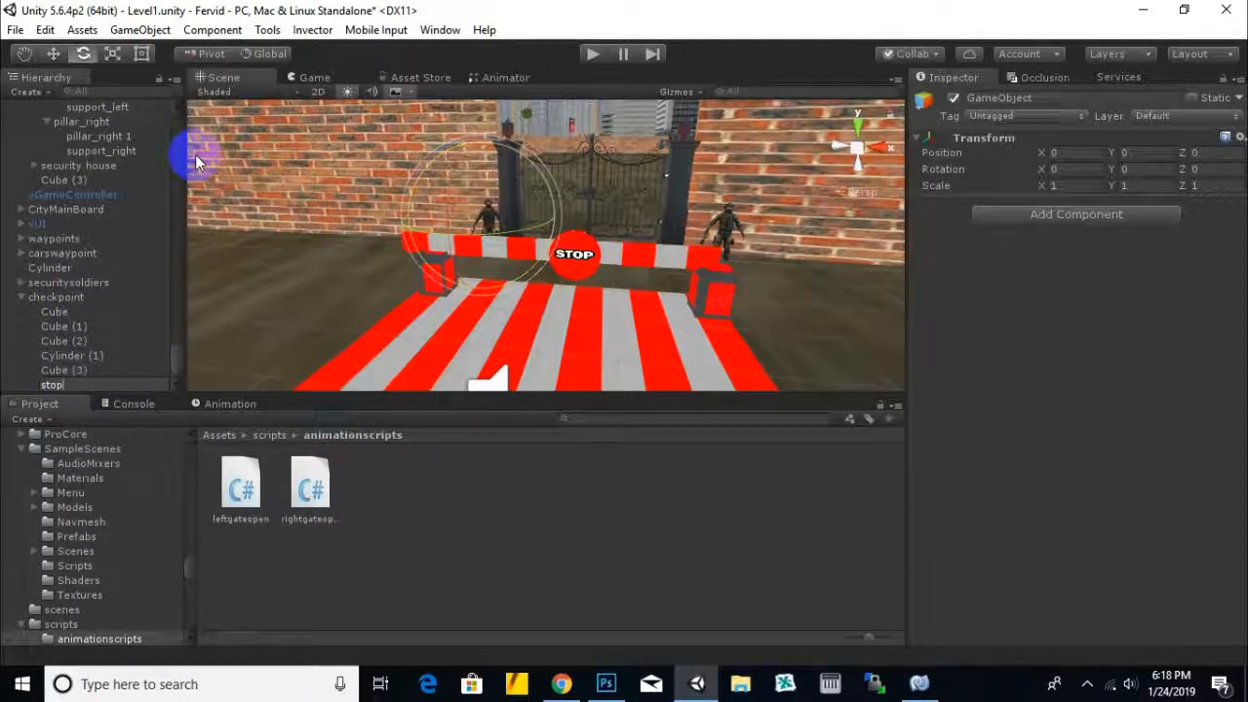
key("Return")
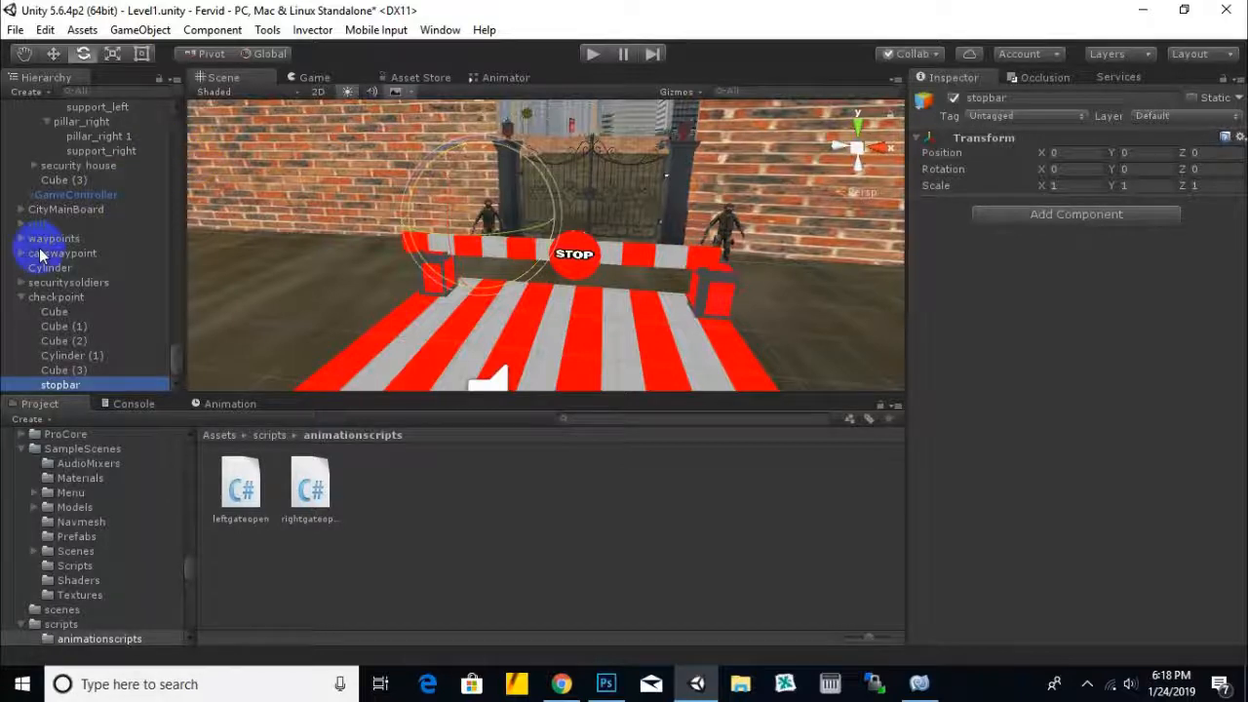
Step: Parent the striped bar Cube (2) and the STOP sign Cylinder (1) to stopbar, and collapse the group
left_click(77, 341)
left_click(86, 357, "ctrl")
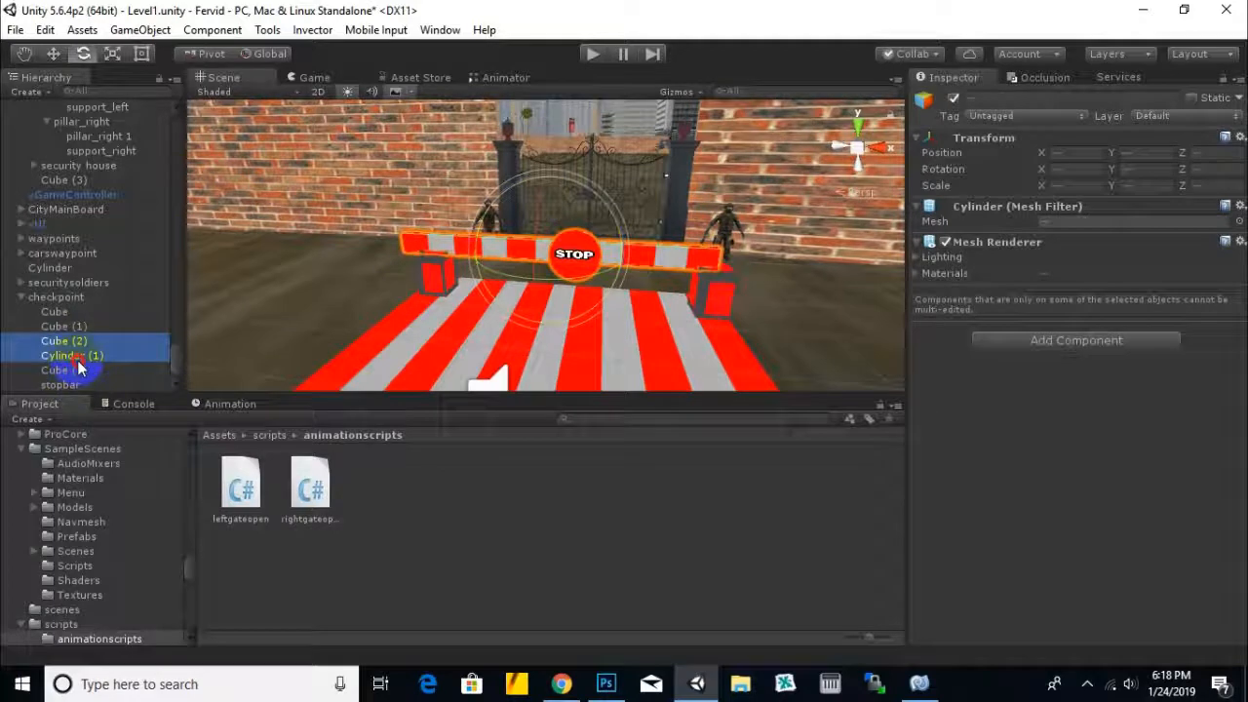
left_click_drag(78, 384, 79, 383)
left_click(63, 359)
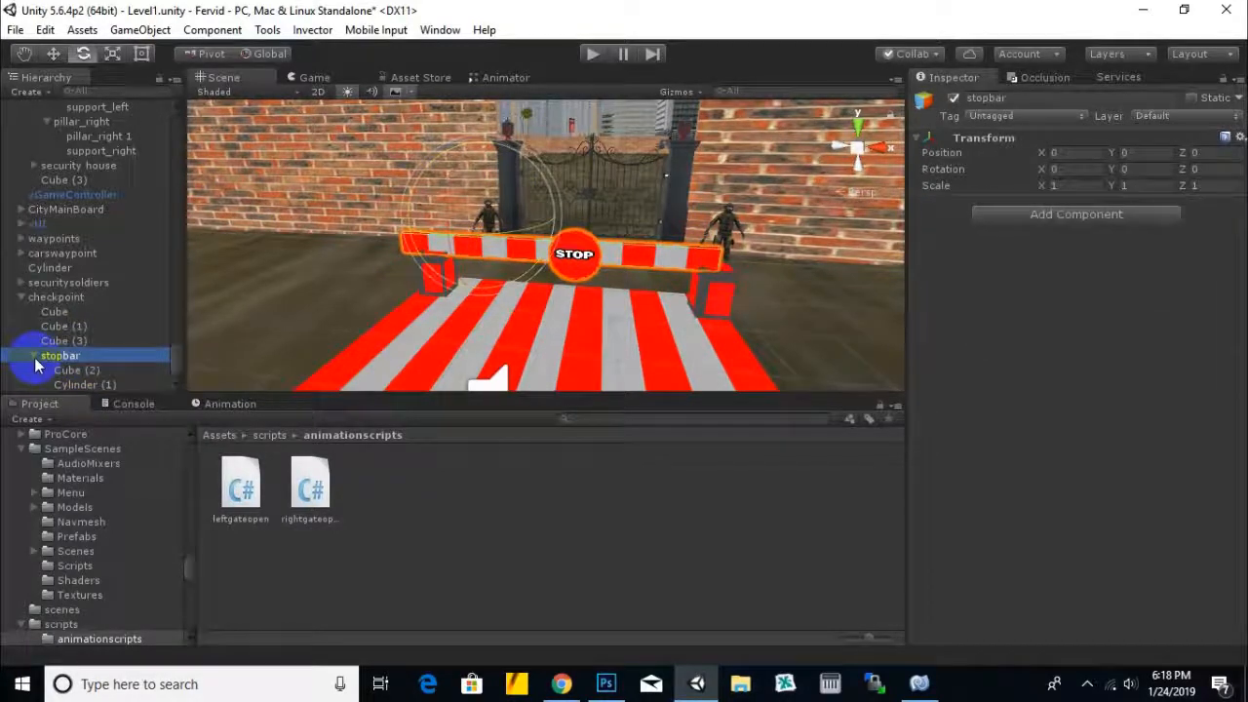
left_click(34, 356)
Step: Create an animation clip for stopbar and save it as stopbar.anim in the Assets animations folder
left_click(222, 406)
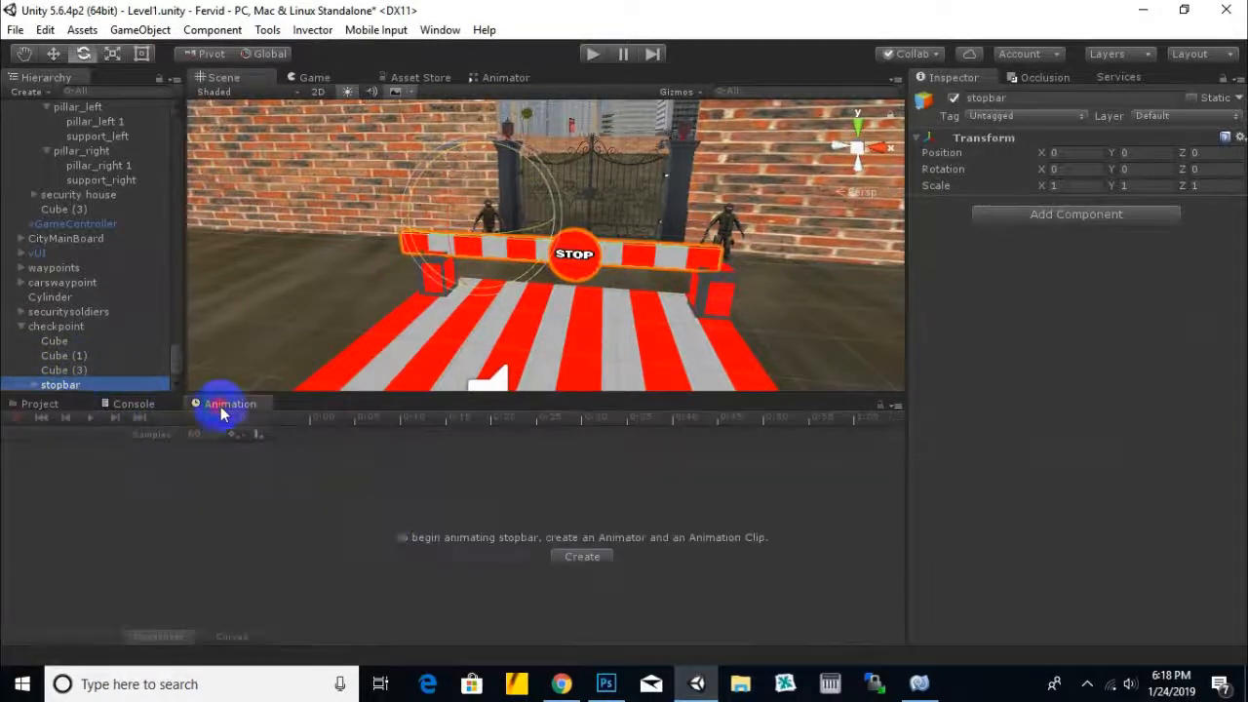
left_click(578, 556)
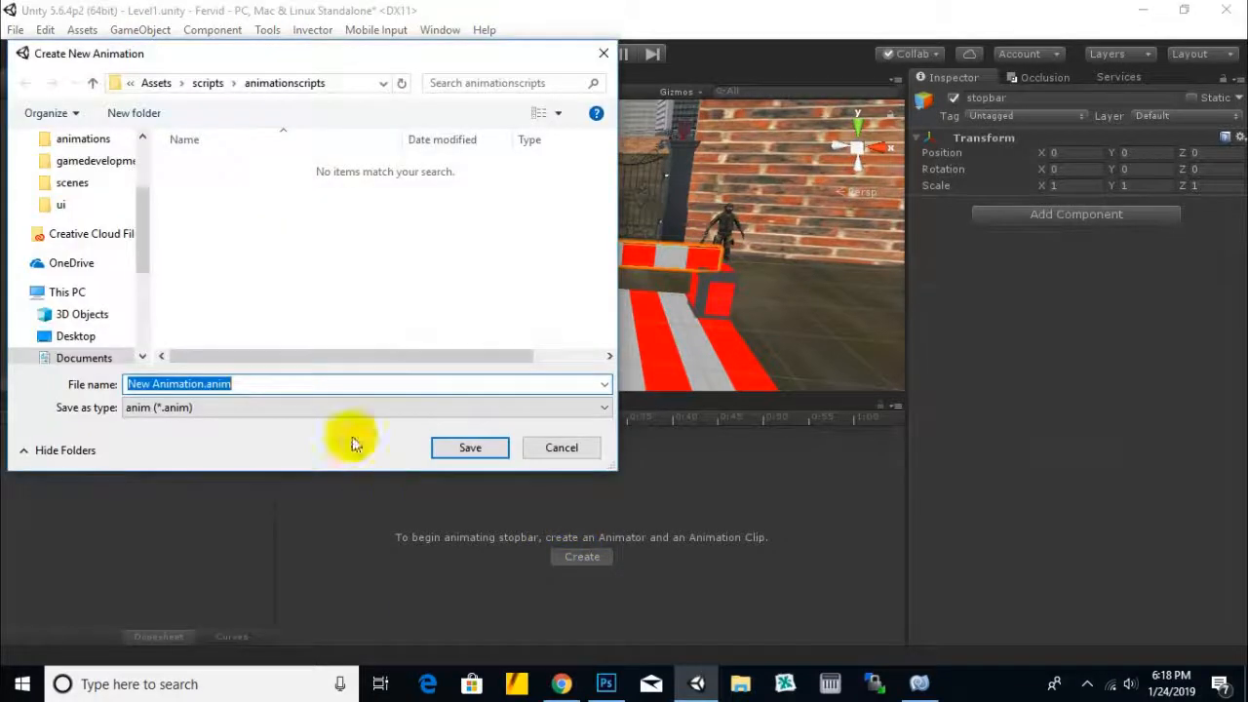
left_click(188, 384)
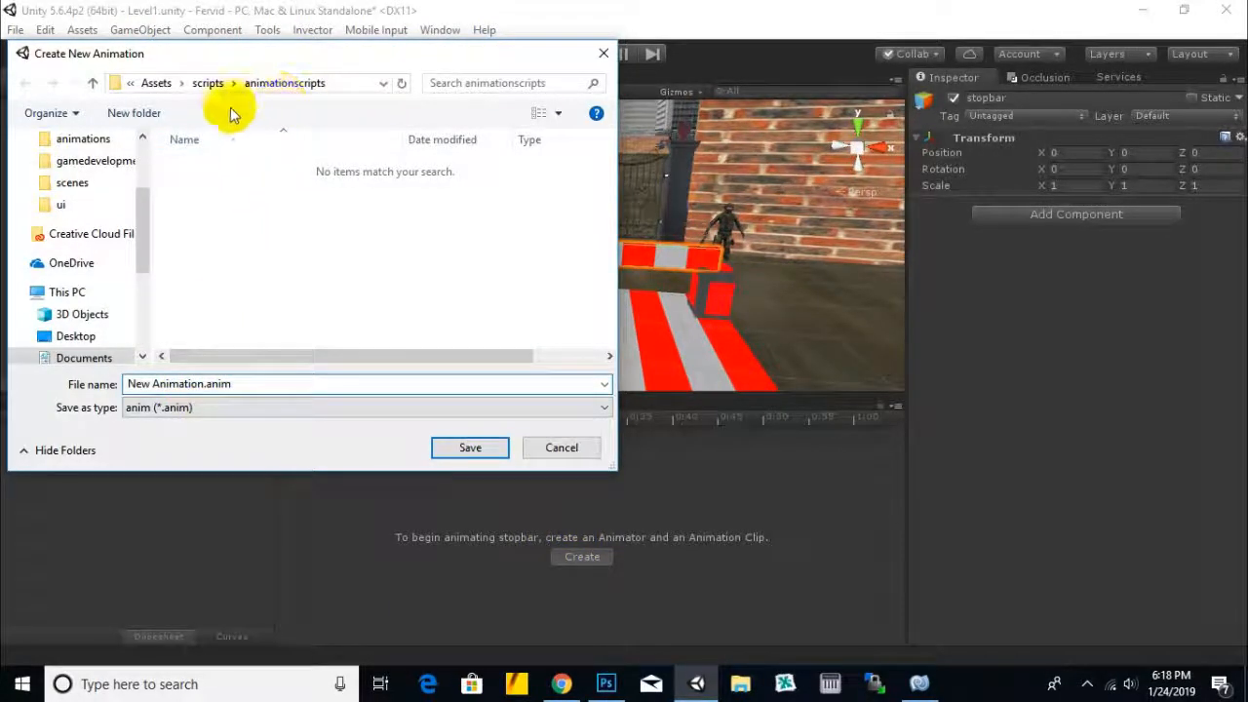
left_click(155, 83)
double_click(201, 162)
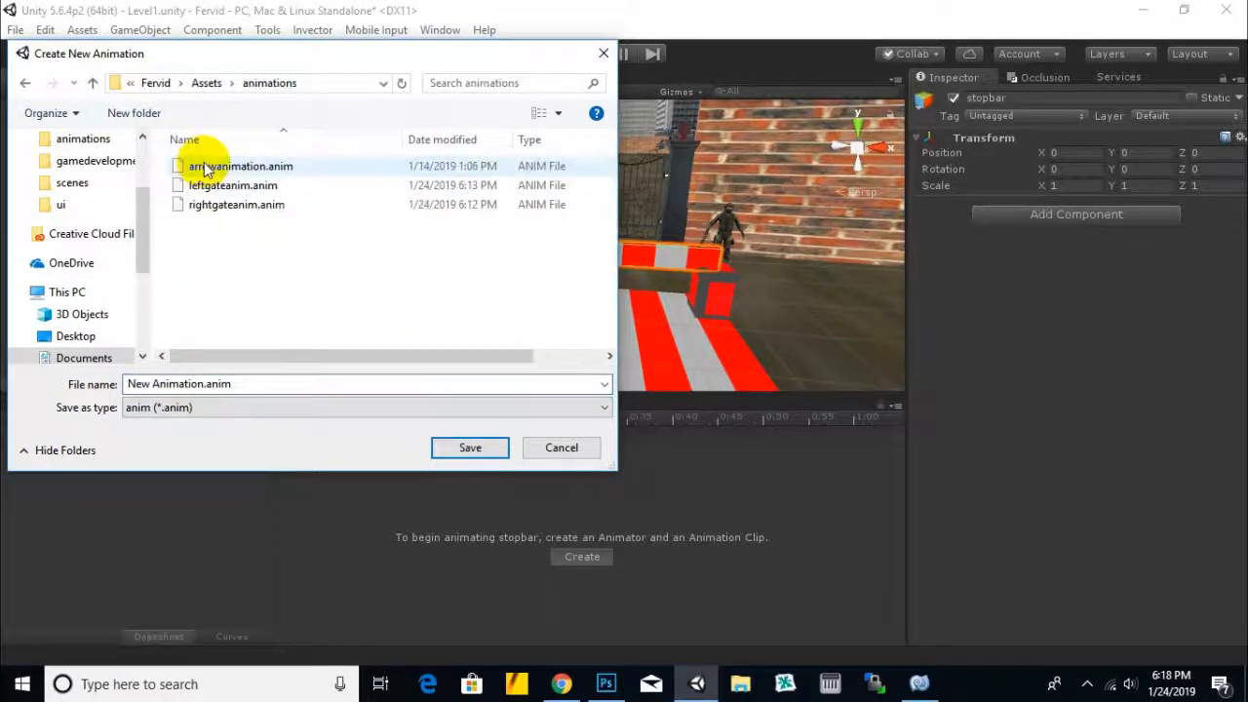
triple_click(178, 387)
left_click_drag(203, 384, 39, 382)
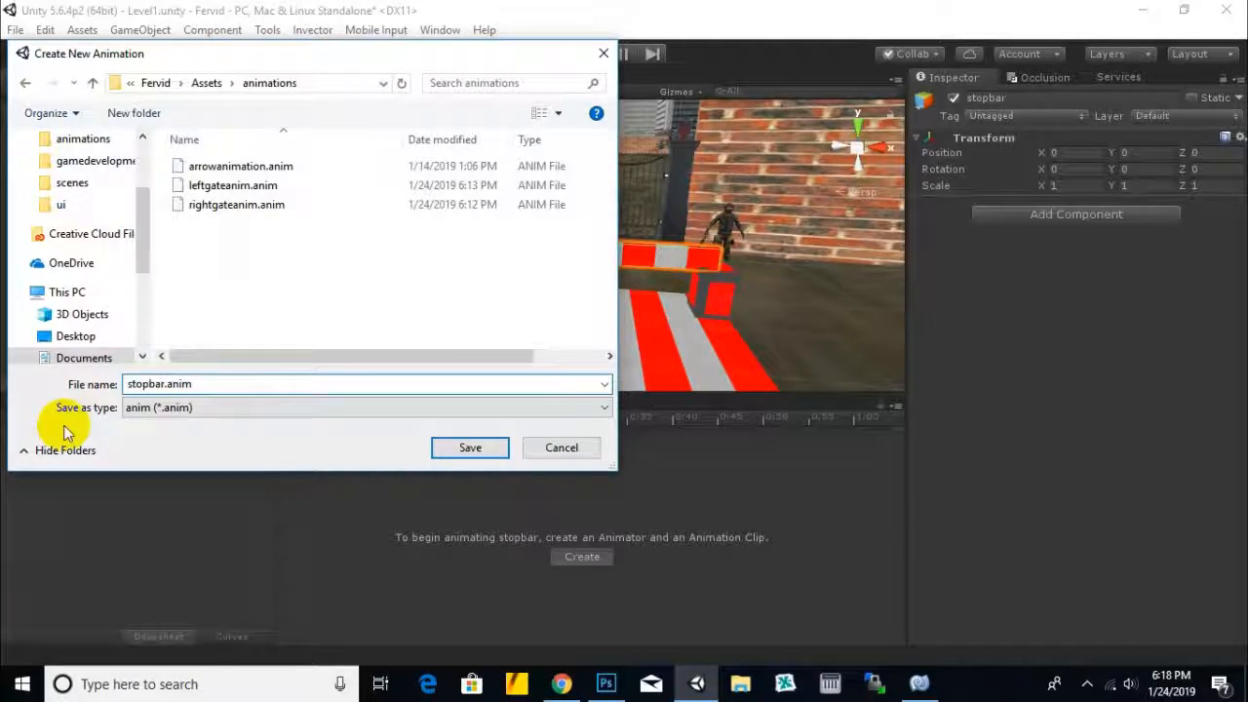
left_click(475, 450)
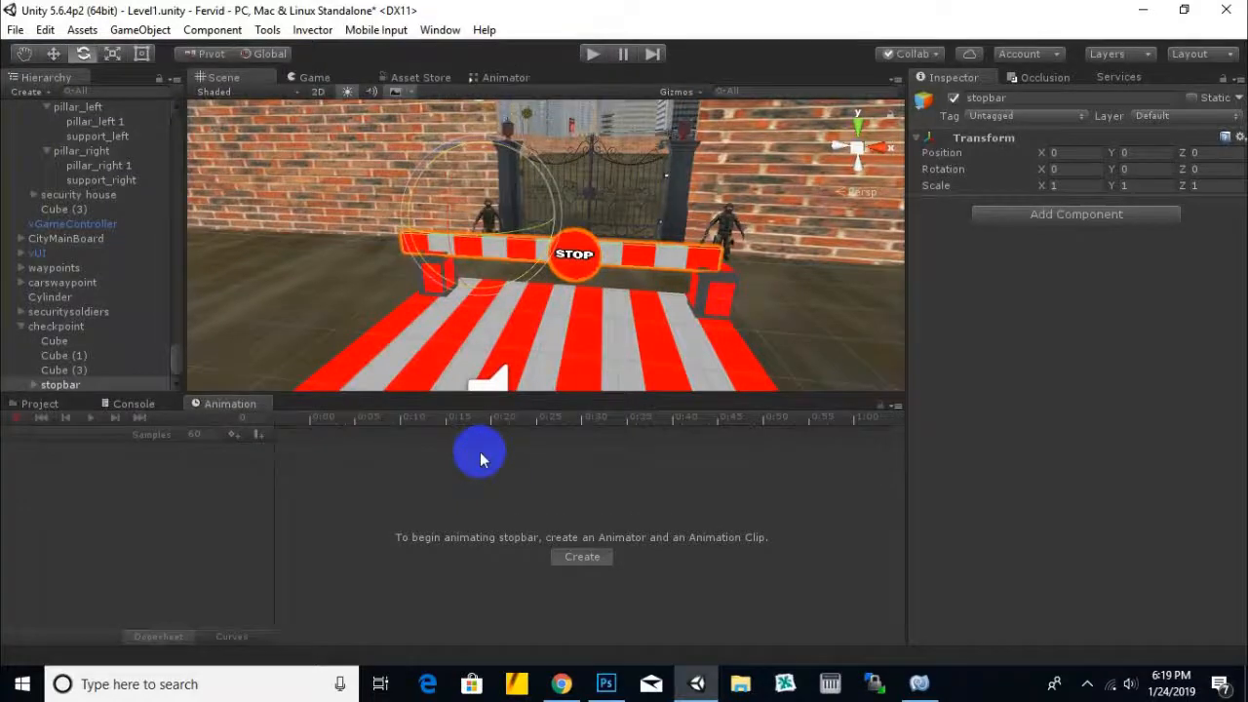
Step: Record a starting keyframe at frame 0 of the stopbar clip with the X rotation at 0
left_click(17, 417)
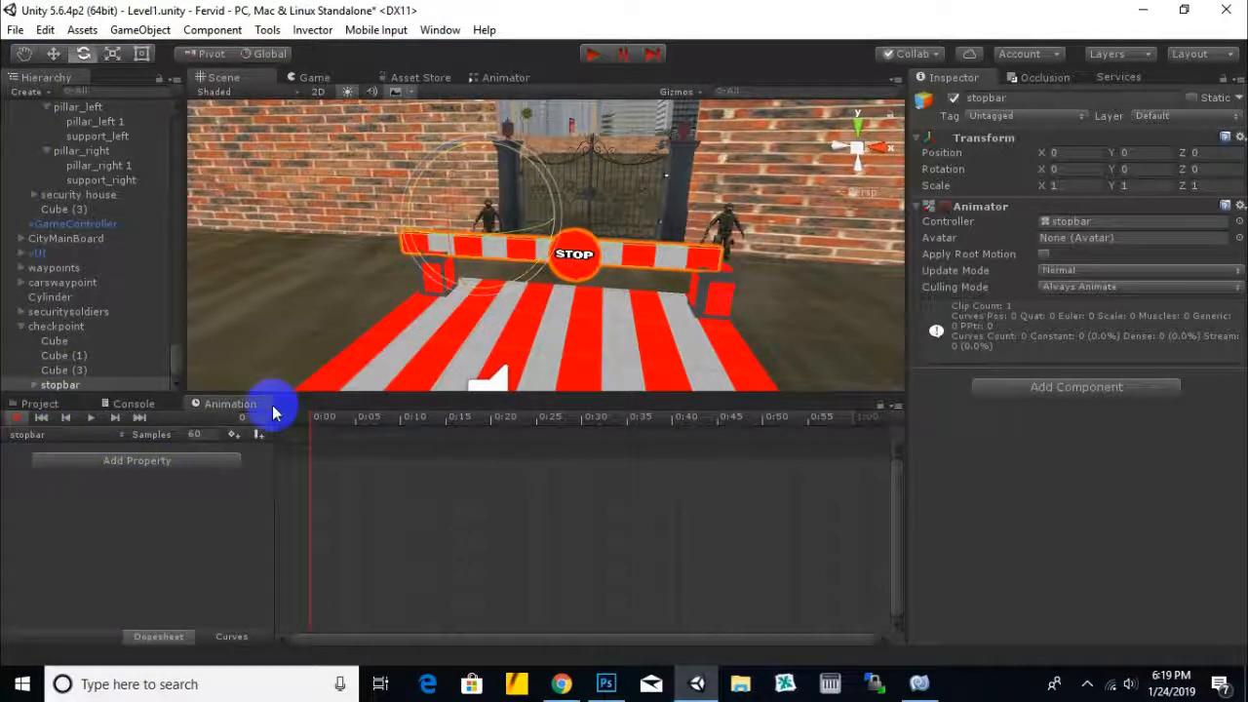
left_click(1074, 169)
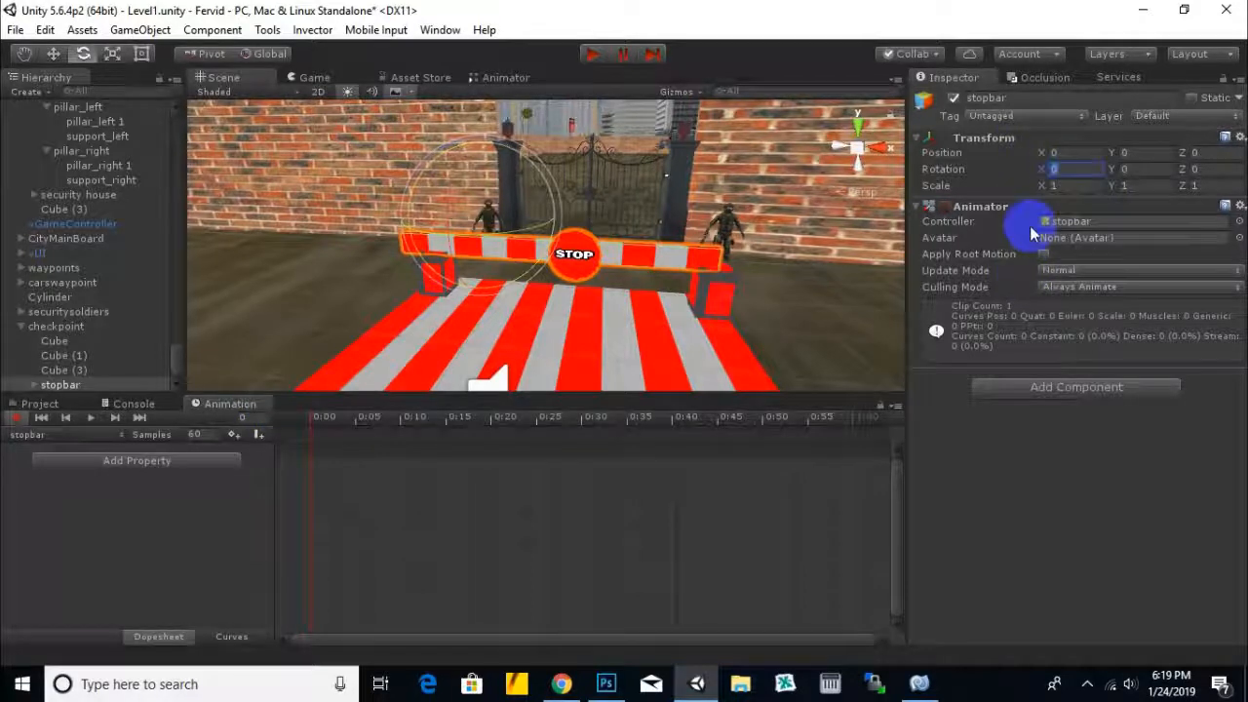
type("10")
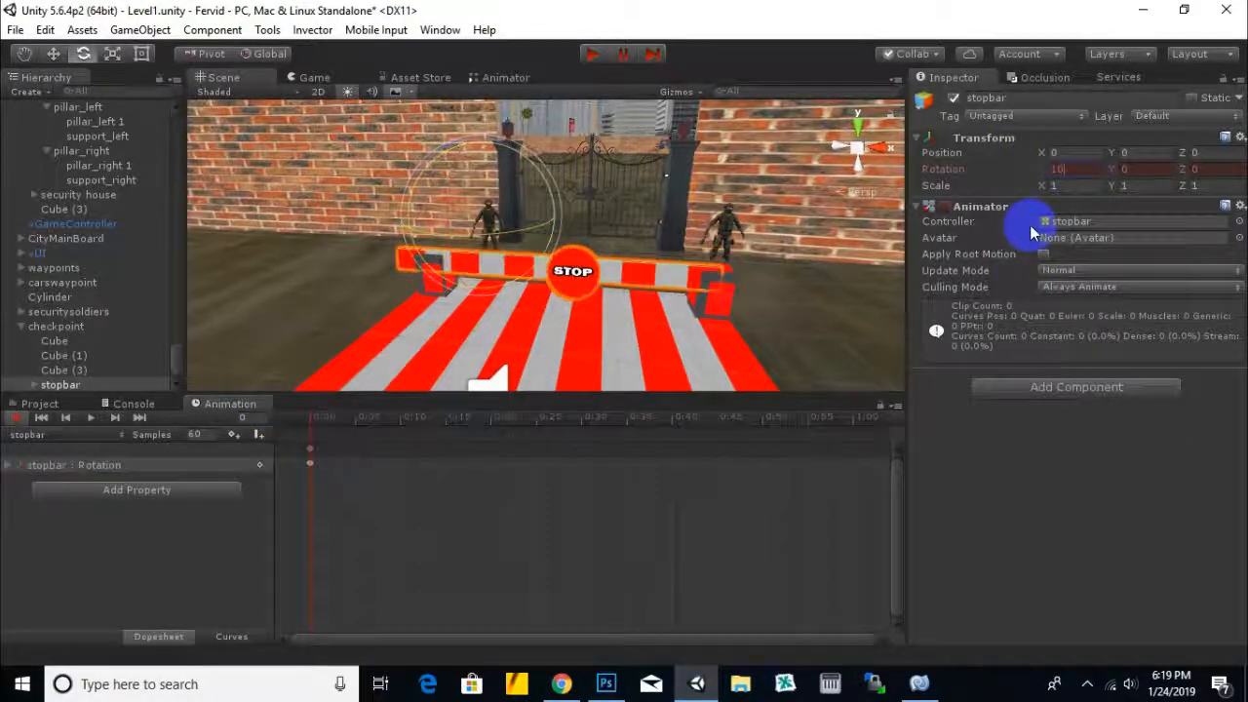
key("BackSpace")
key("BackSpace")
type("0")
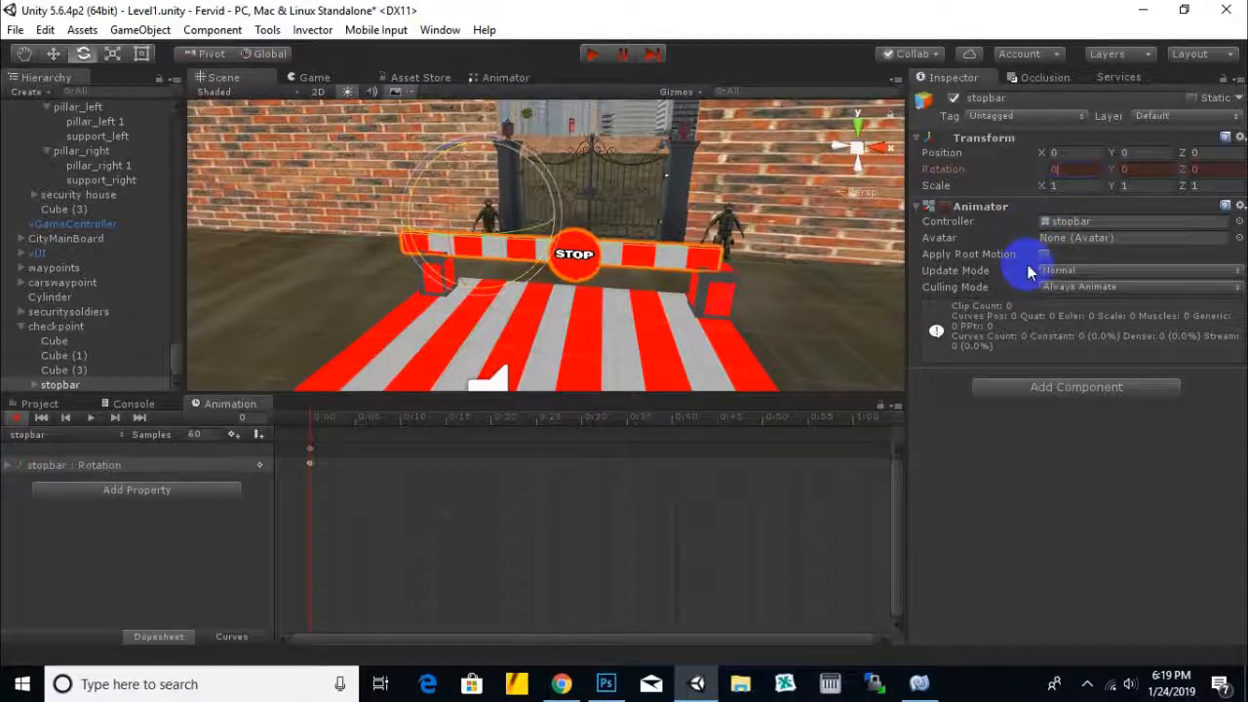
Step: Keyframe stopbar at frame 61 rotated about 42° around Z and moved back onto its left post, then preview the clip and stop recording
left_click(859, 417)
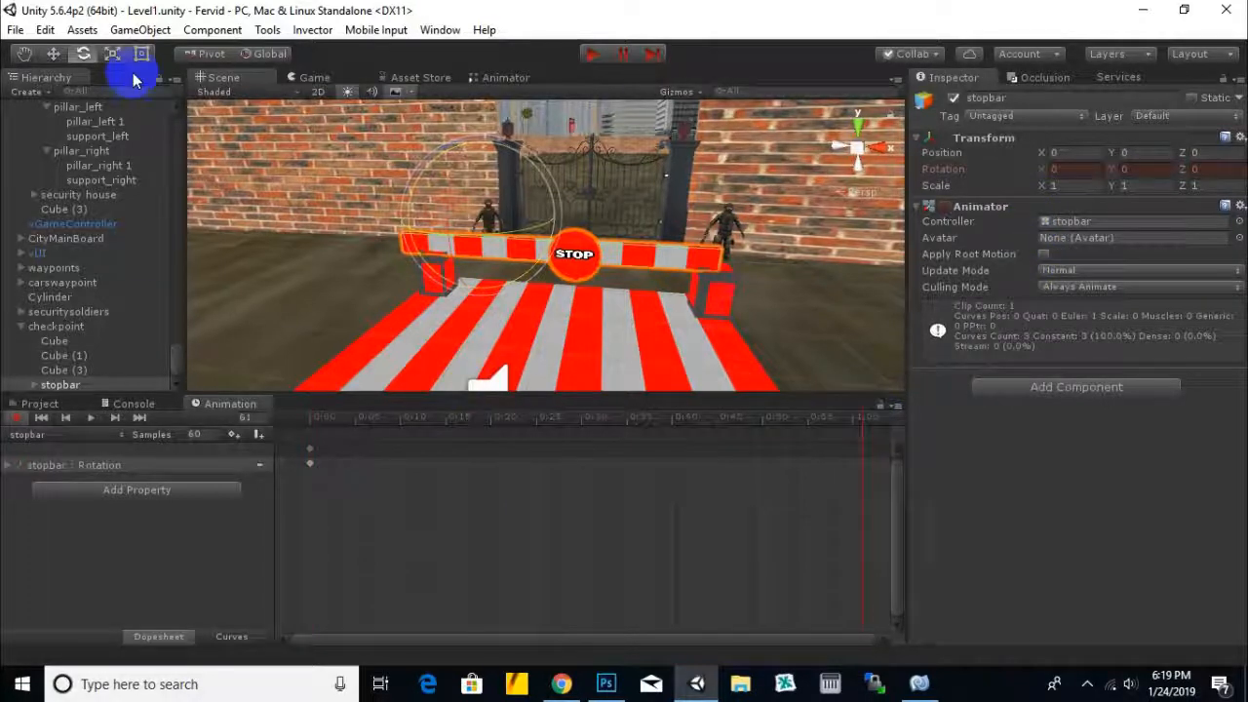
left_click_drag(521, 161, 444, 91)
left_click(54, 53)
left_click_drag(450, 178, 378, 116)
left_click(84, 55)
left_click_drag(516, 127, 499, 109)
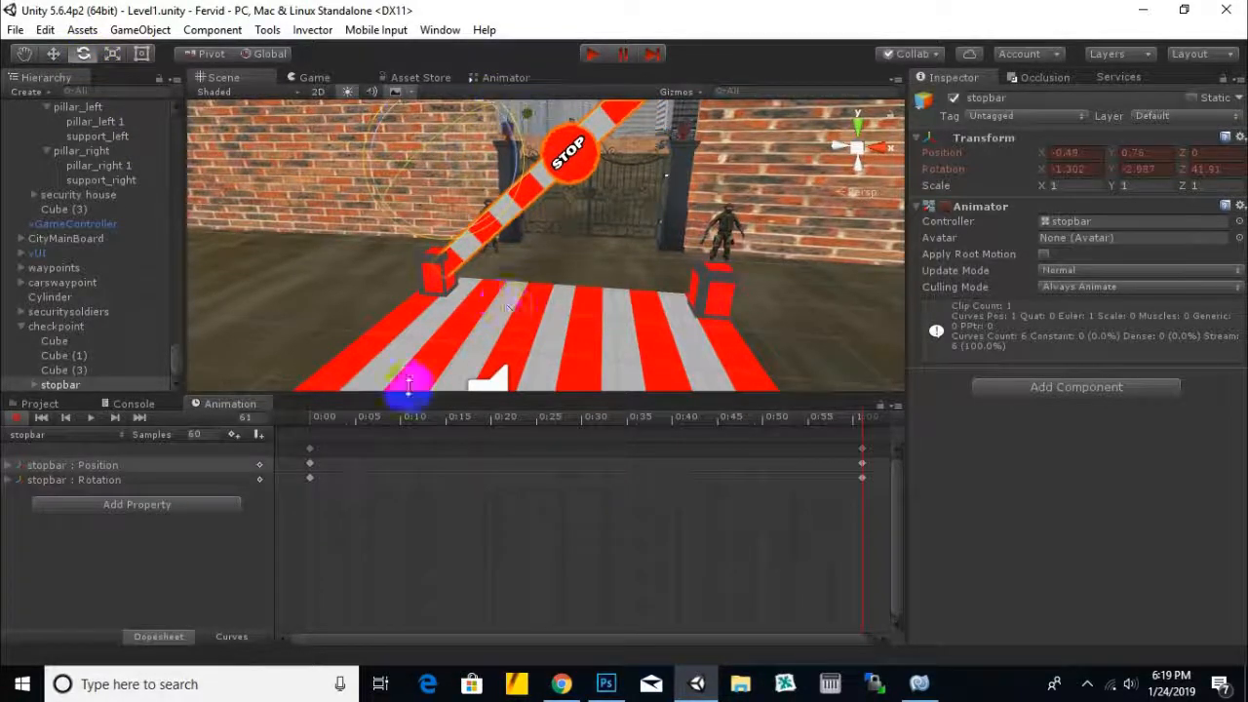
left_click(89, 418)
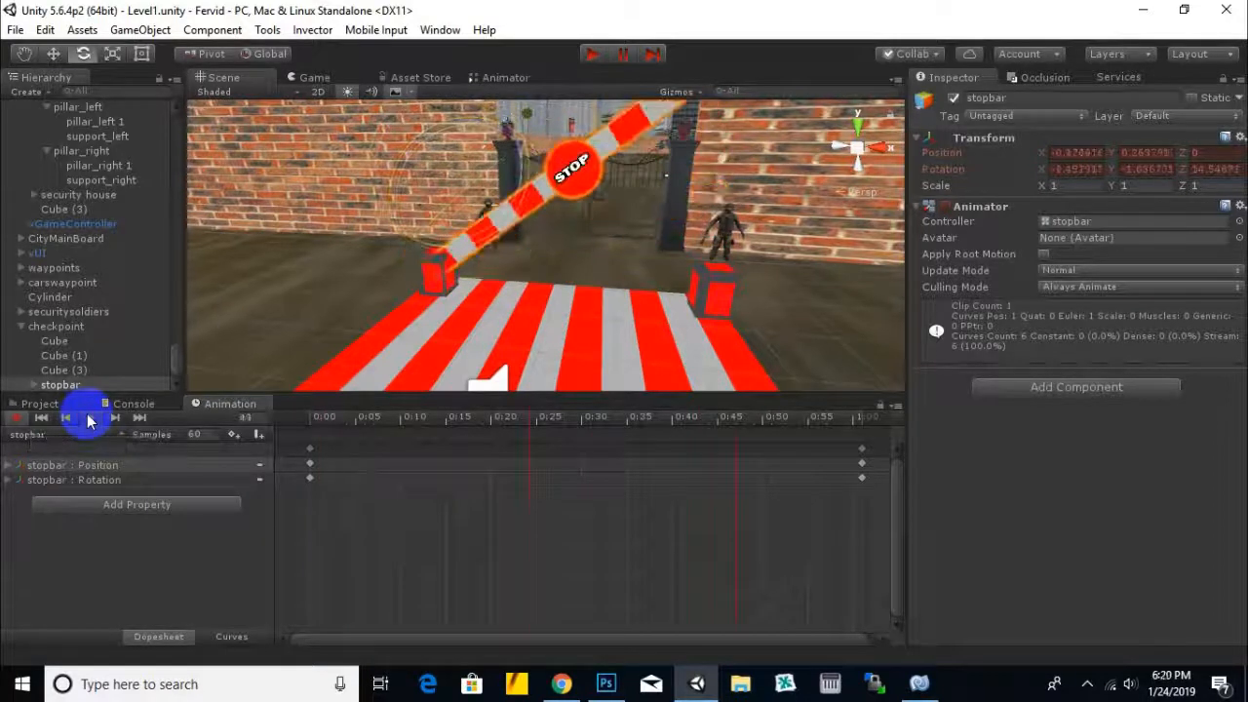
left_click(16, 416)
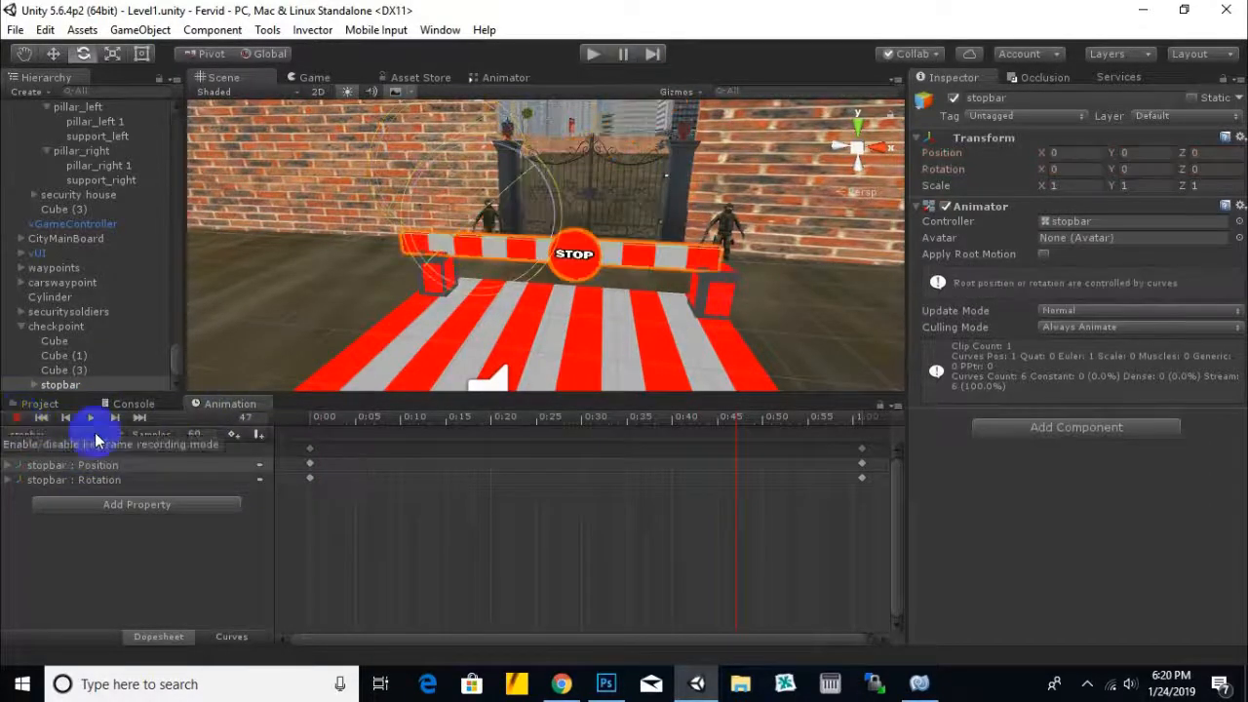
Step: Create a C# script named stopbaropen in the animationscripts folder
left_click(41, 404)
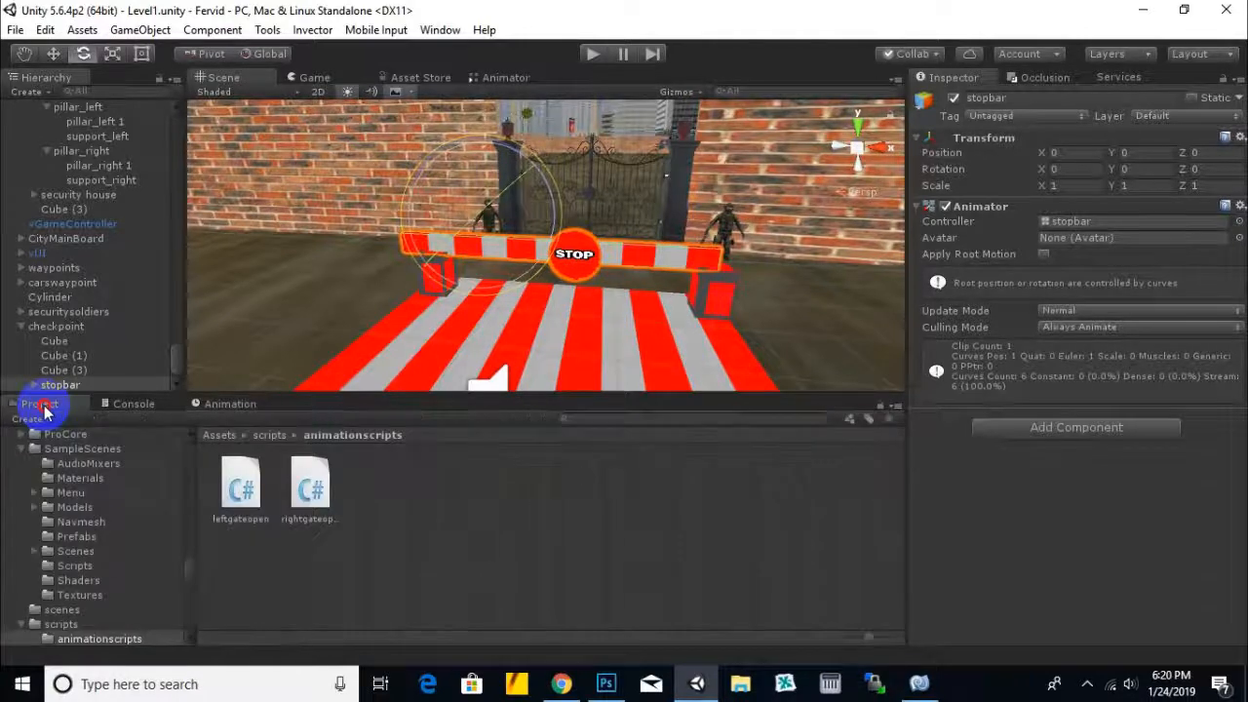
right_click(488, 535)
mouse_move(624, 172)
left_click(841, 181)
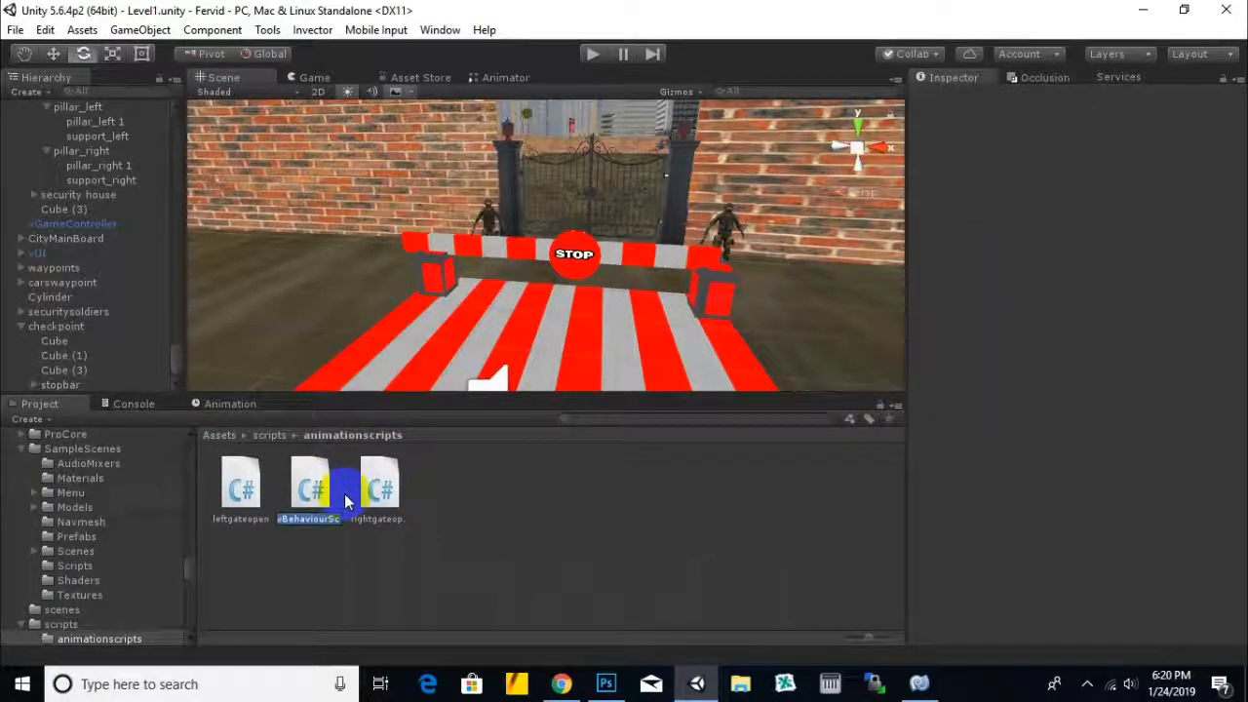
type("stopbaropen")
key("Return")
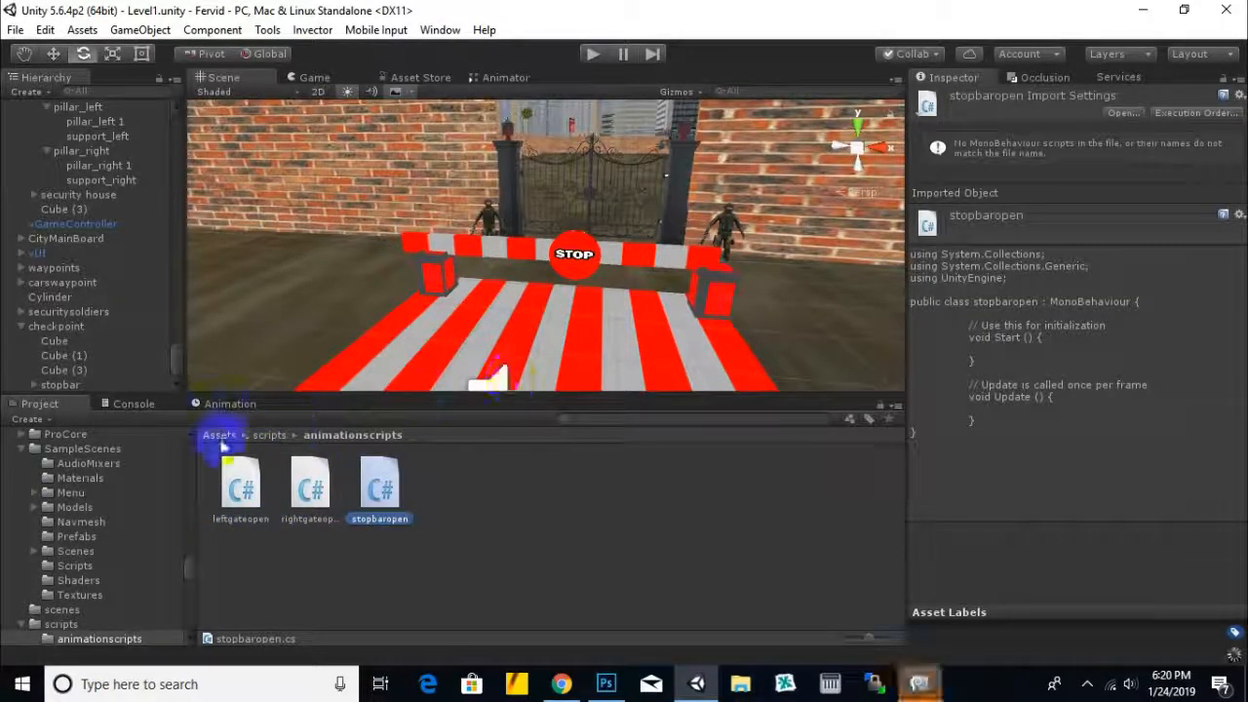
Step: Switch to MonoDevelop and replace stopbaropen's default Start and Update methods with the copied leftgateopen class body
left_click(930, 681)
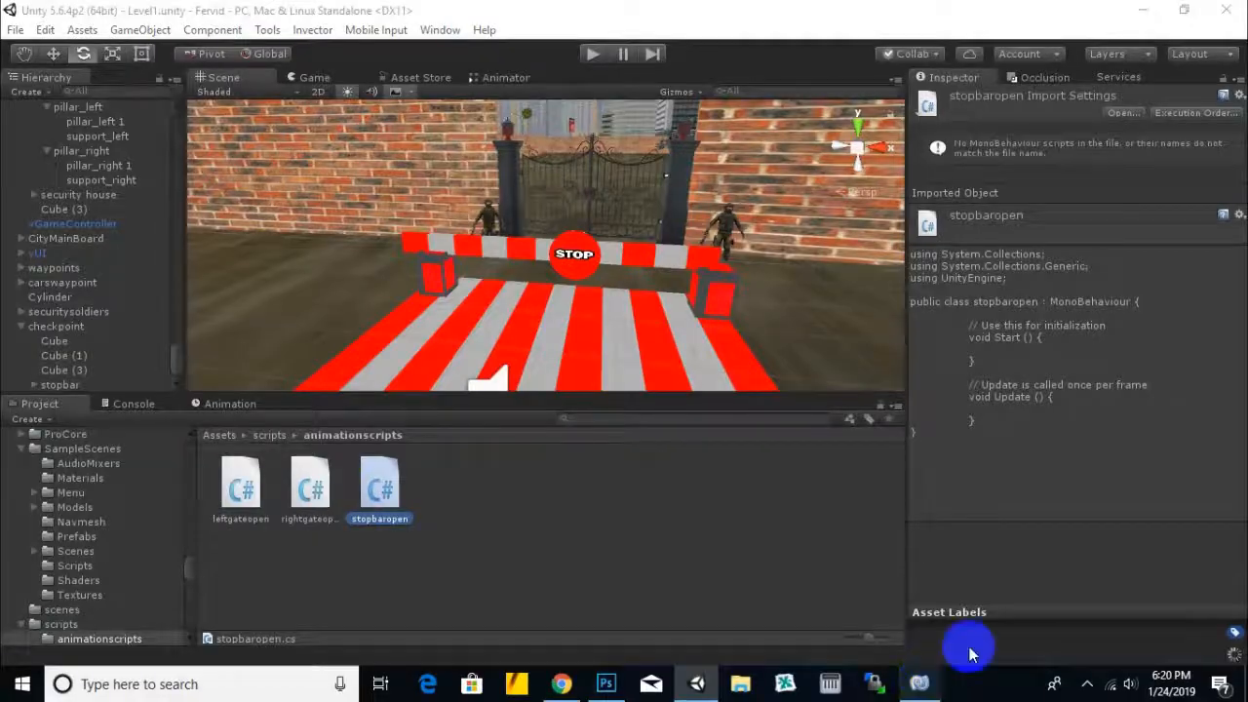
left_click_drag(190, 225, 274, 333)
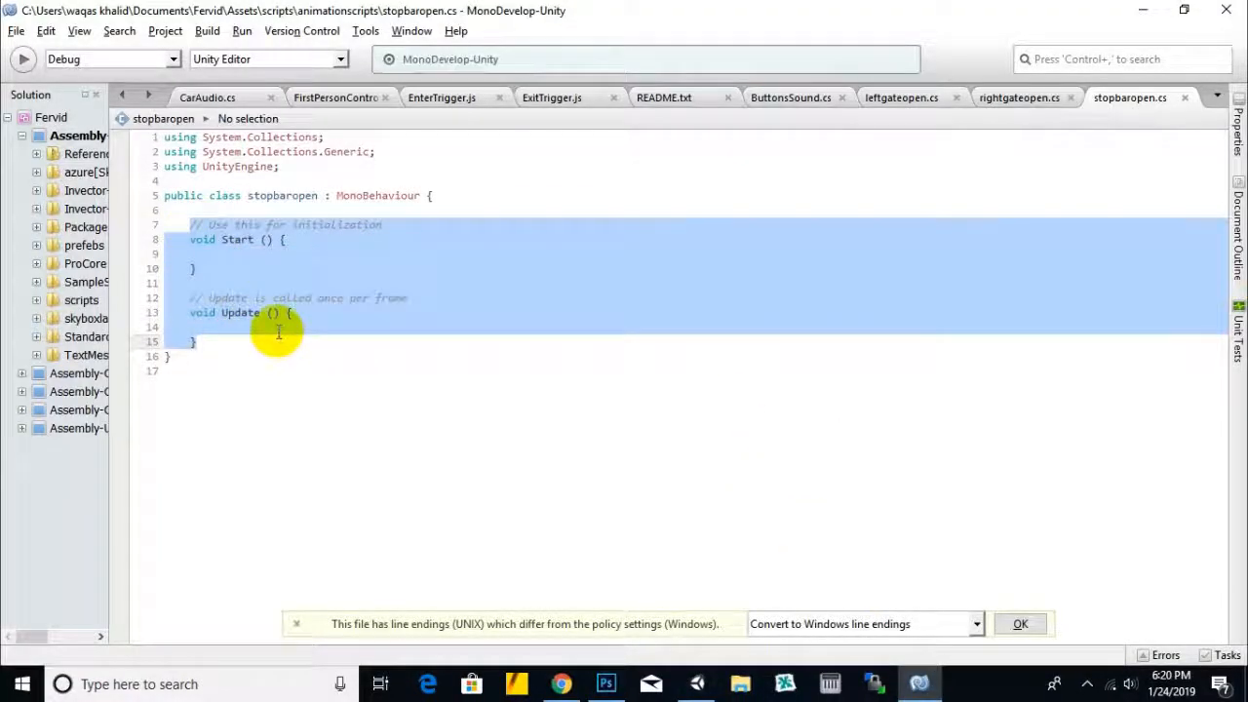
type("public Animator animgateleft;  \tvoid Start () { \t\tanimgateleft = GetComponent<Animator> (); \t}   \tvoid Update () { \t\tif (Input.GetKeyDown (\"y\")) {  \t\t\tanimgateleft.Play (\"leftgateanim\"); \t\t}")
Step: Rename animgateleft to animstop in the declaration, Start assignment and Play call of stopbaropen, and save the script
left_click(252, 266)
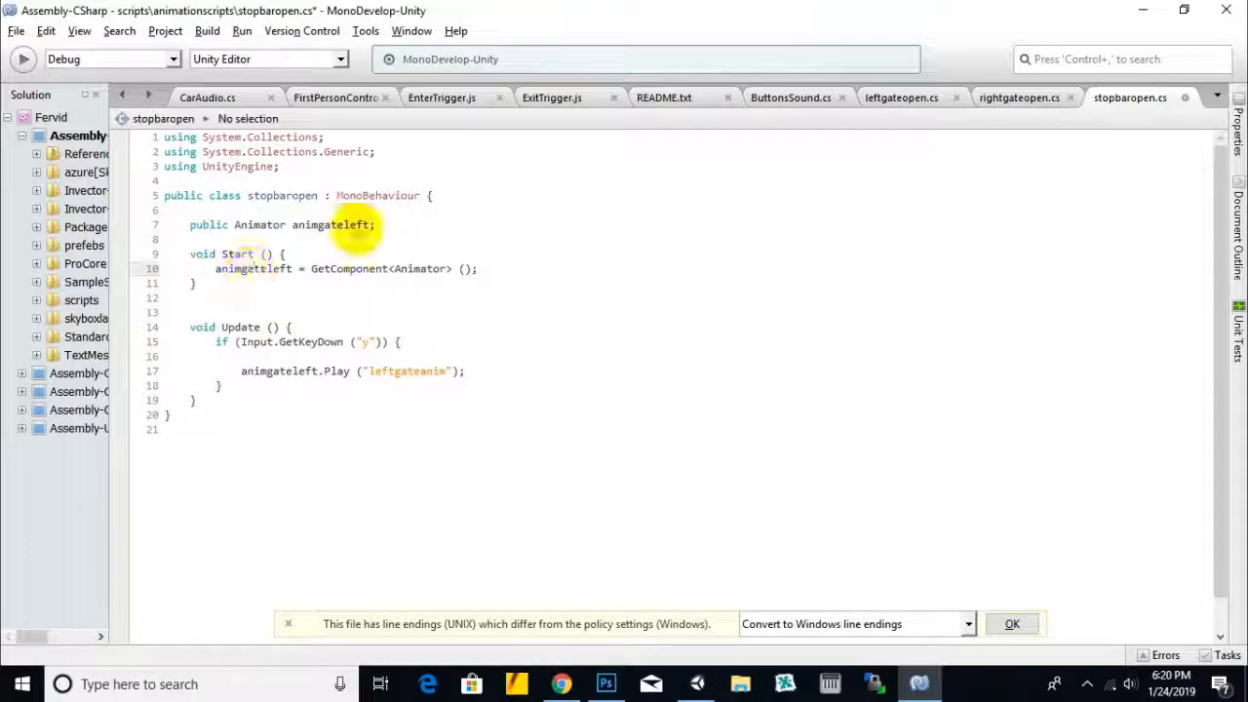
left_click(372, 225)
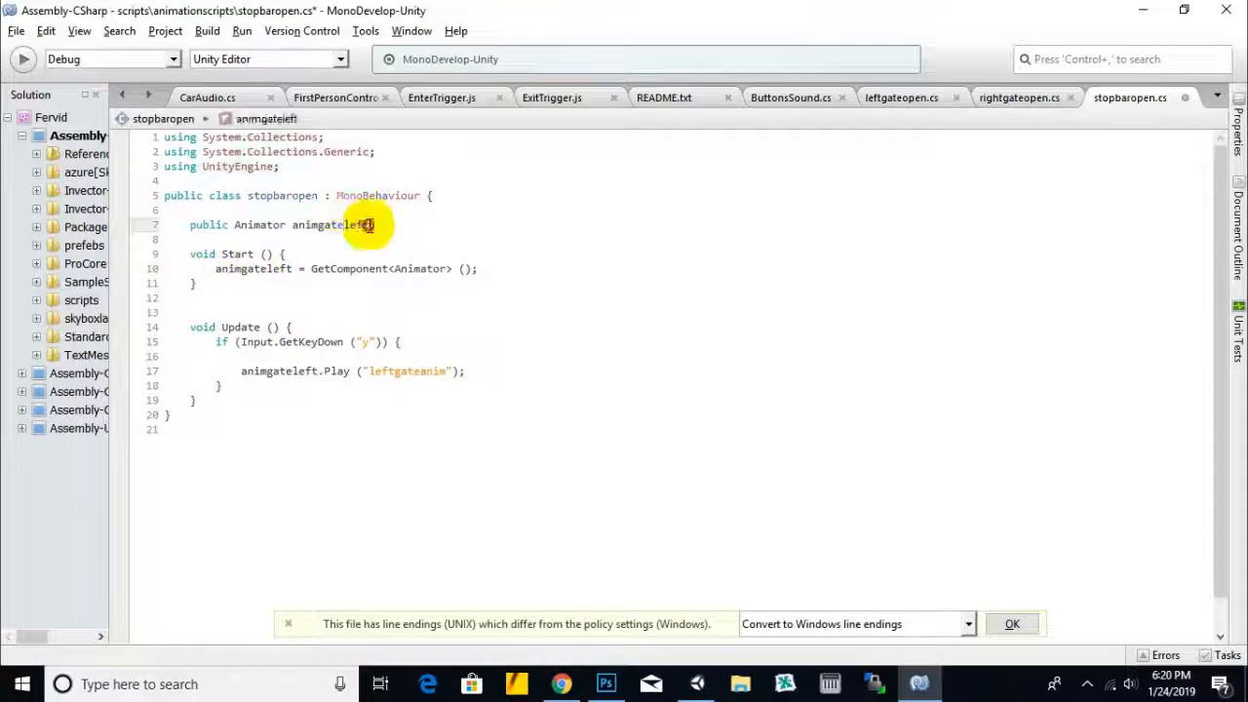
left_click(353, 226)
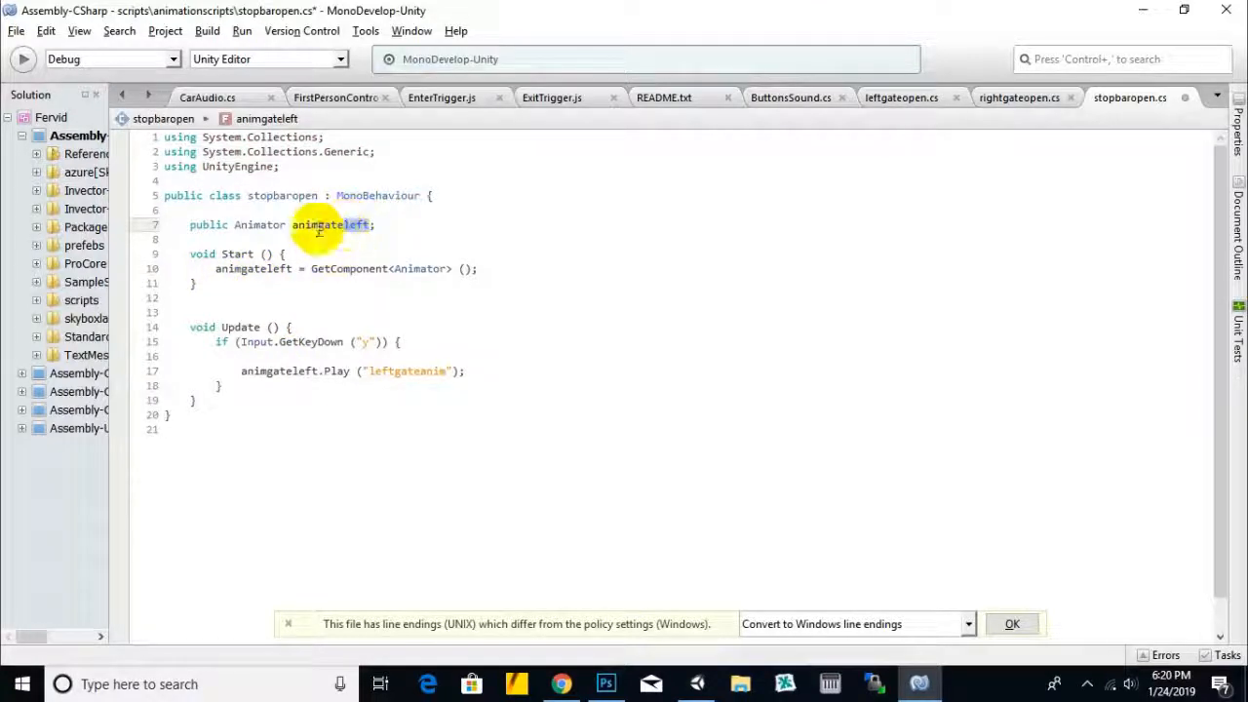
left_click_drag(318, 227, 363, 225)
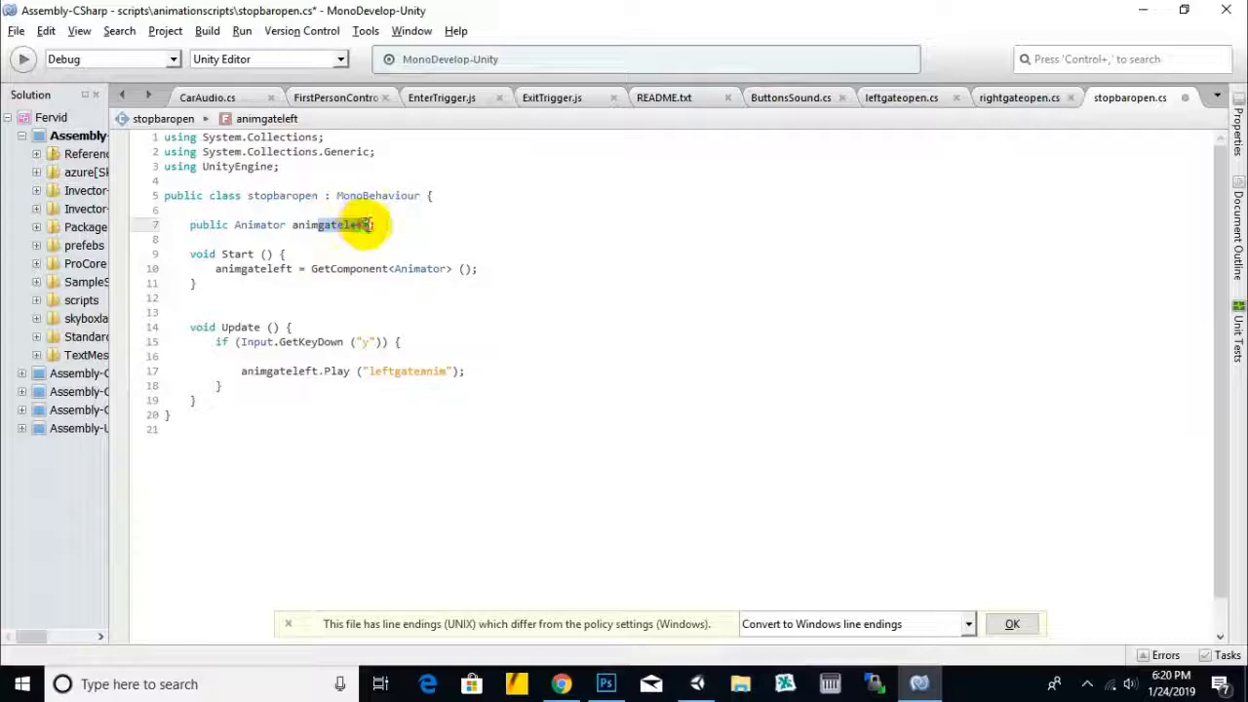
type("stop")
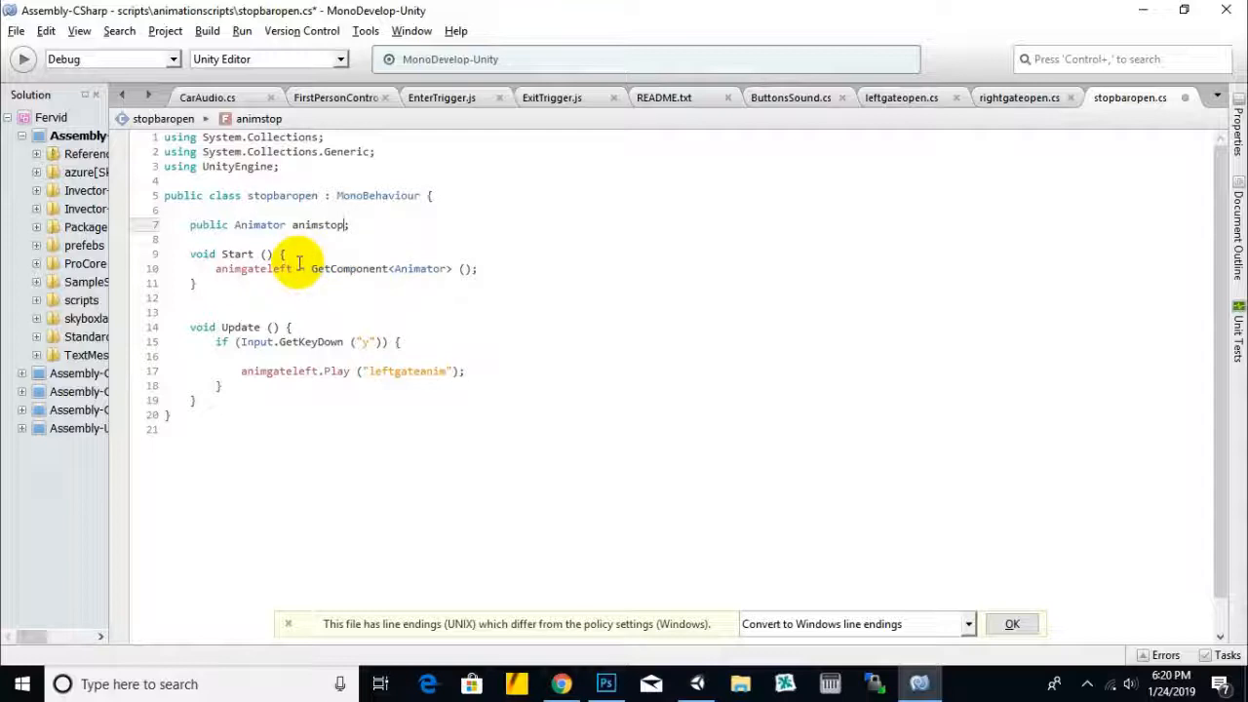
left_click_drag(292, 269, 240, 269)
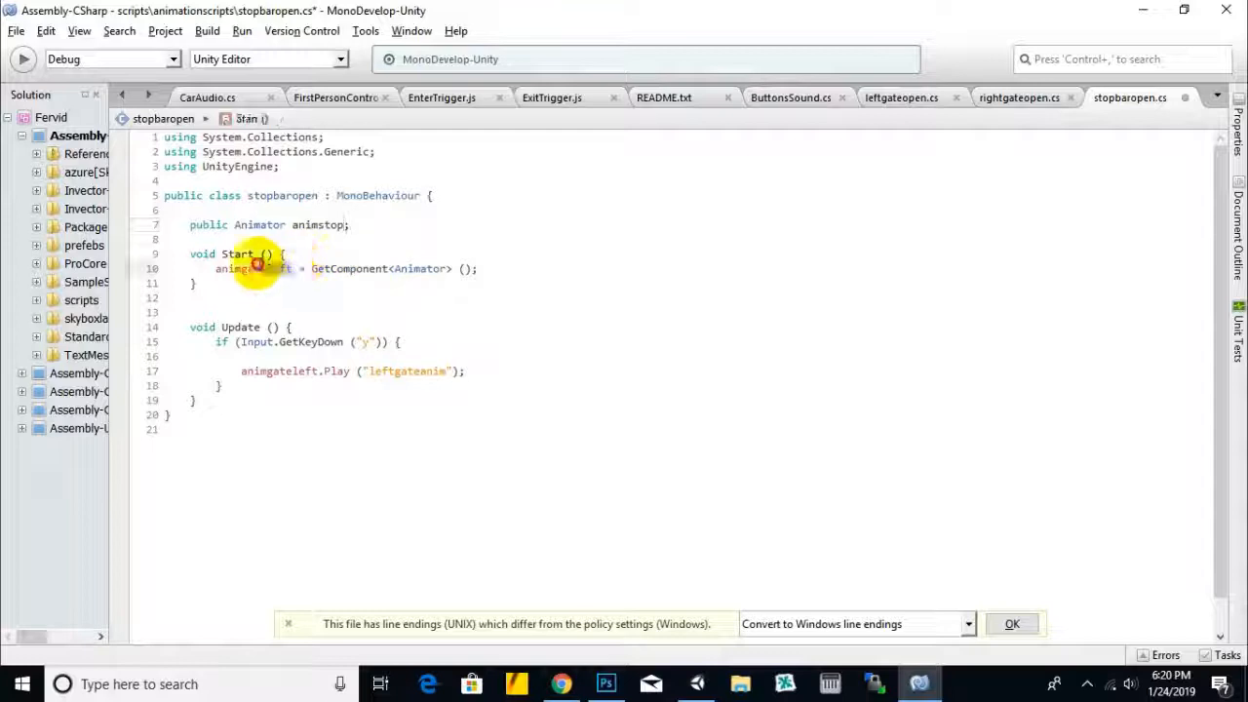
type("stop")
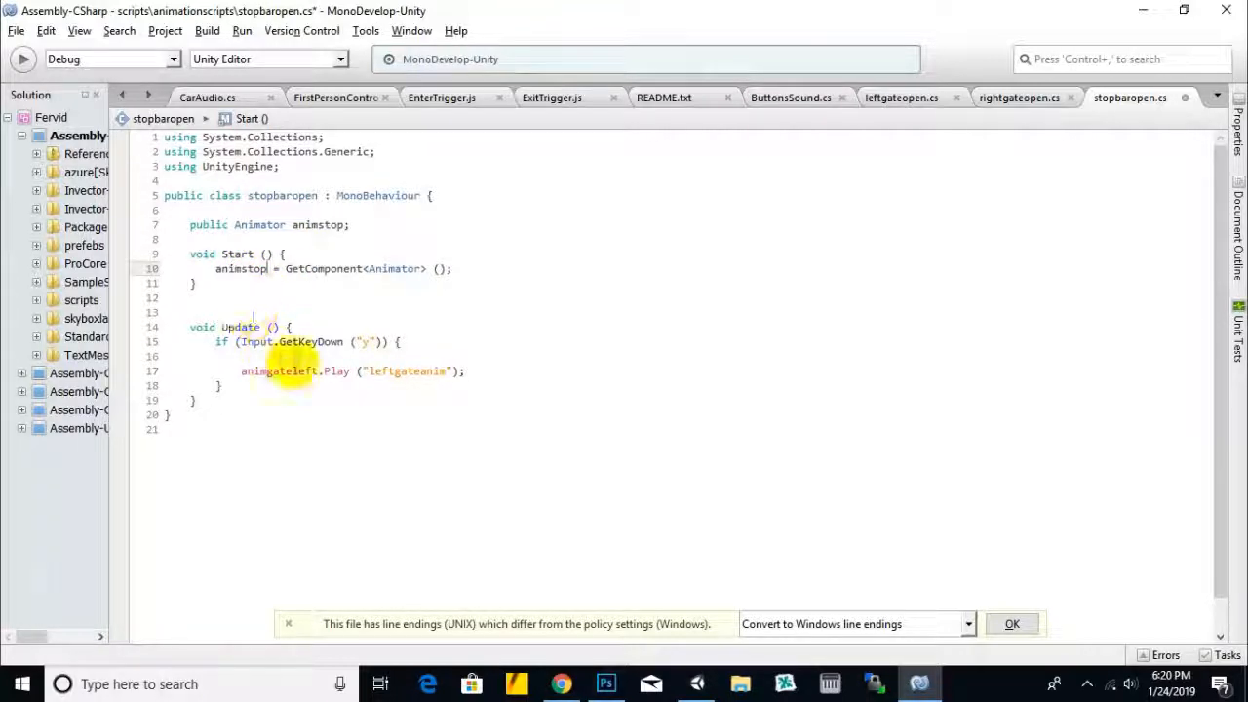
left_click_drag(318, 371, 268, 372)
type("stop")
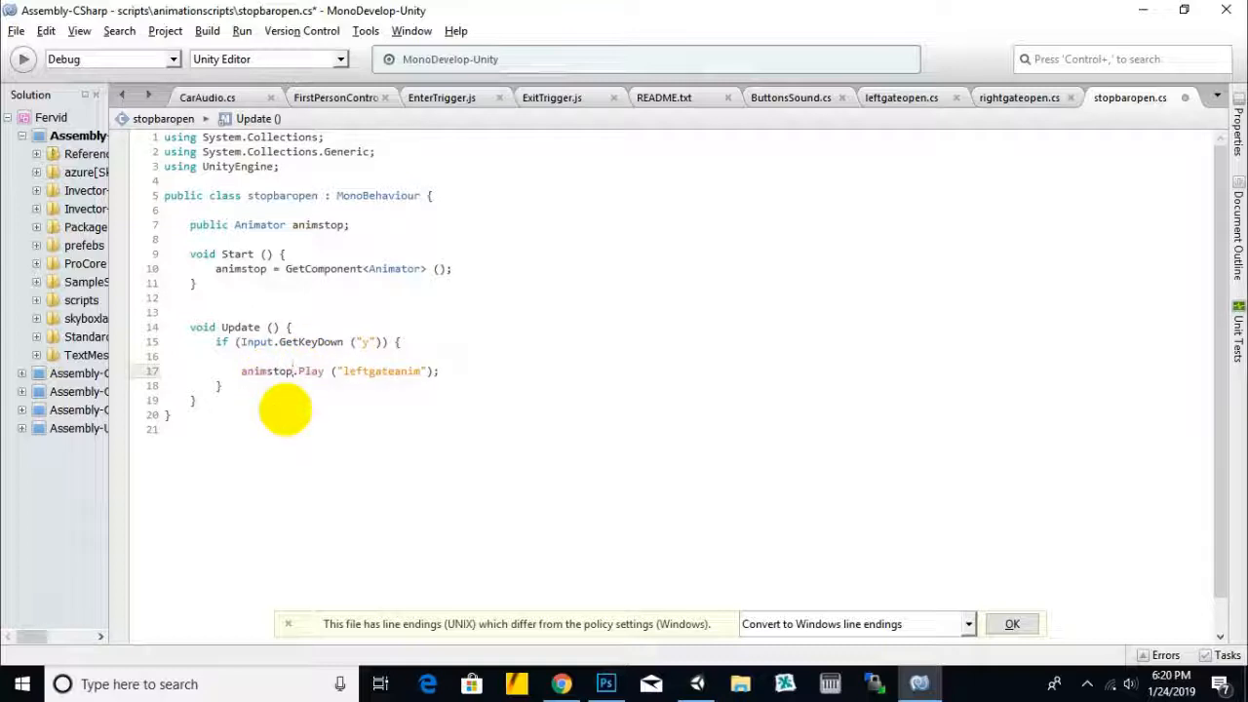
key("ctrl+s")
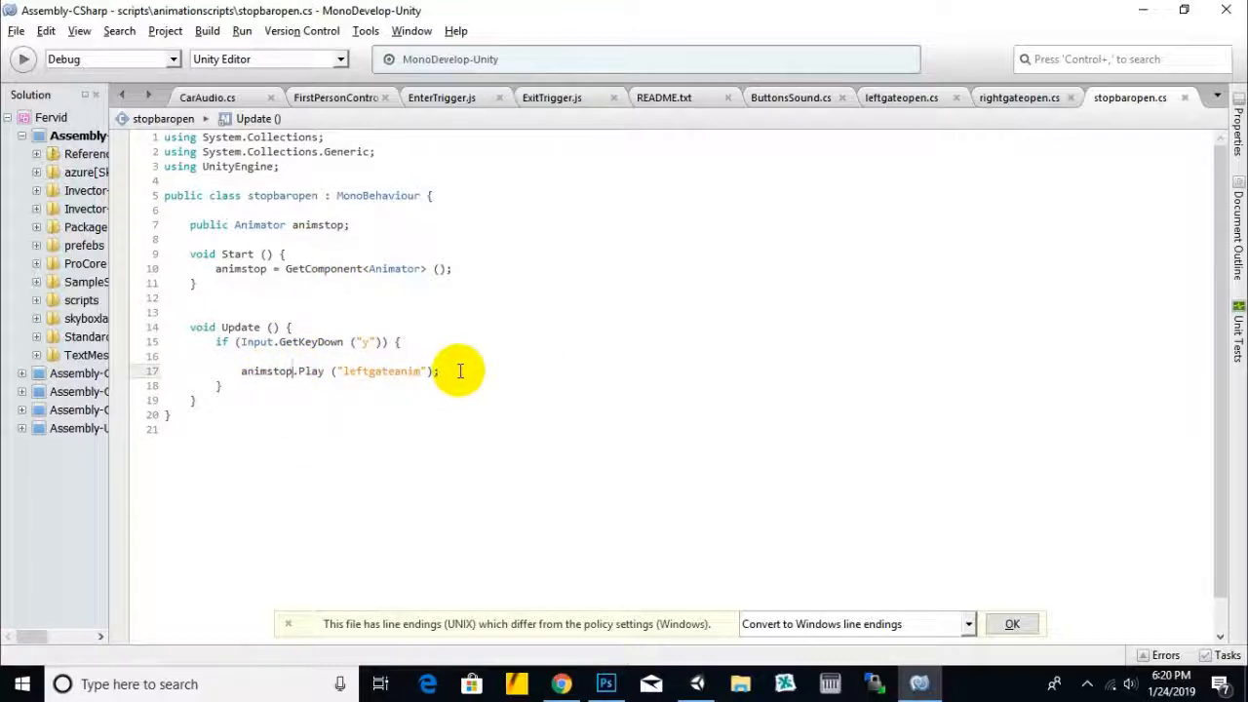
left_click(344, 361)
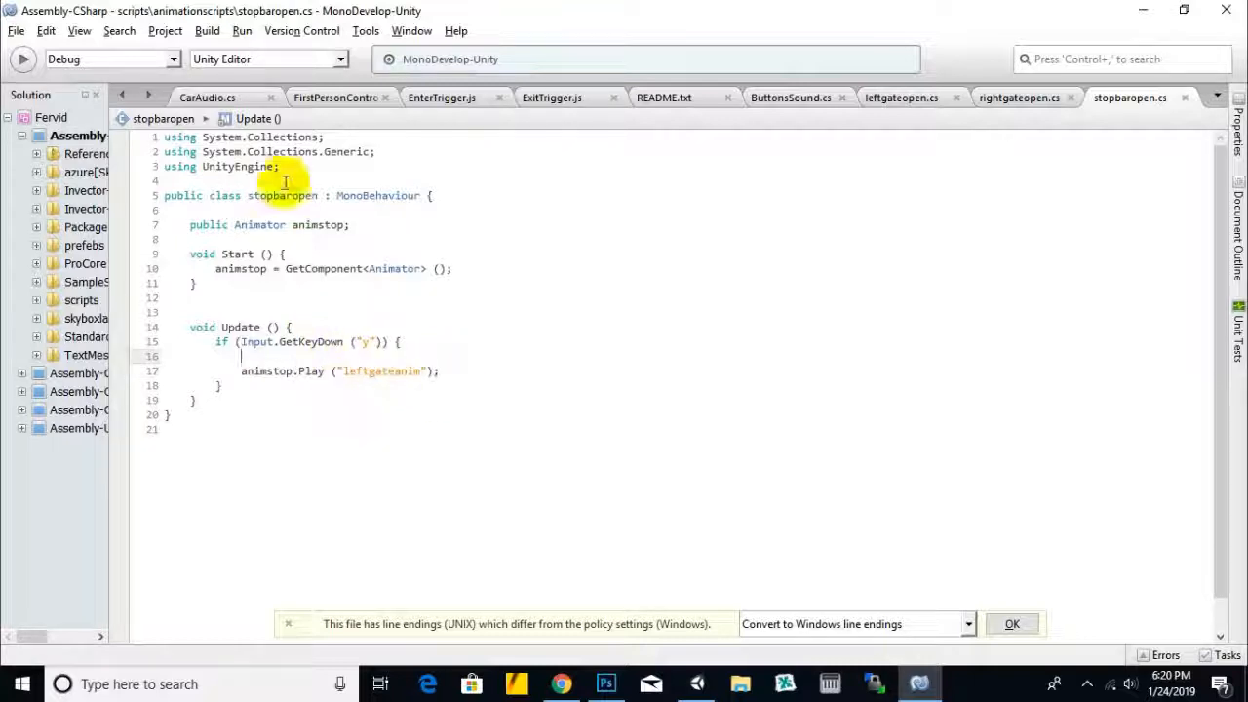
Step: Switch to Unity and turn off Loop Time for the stopbar clip in the animations folder
left_click(697, 682)
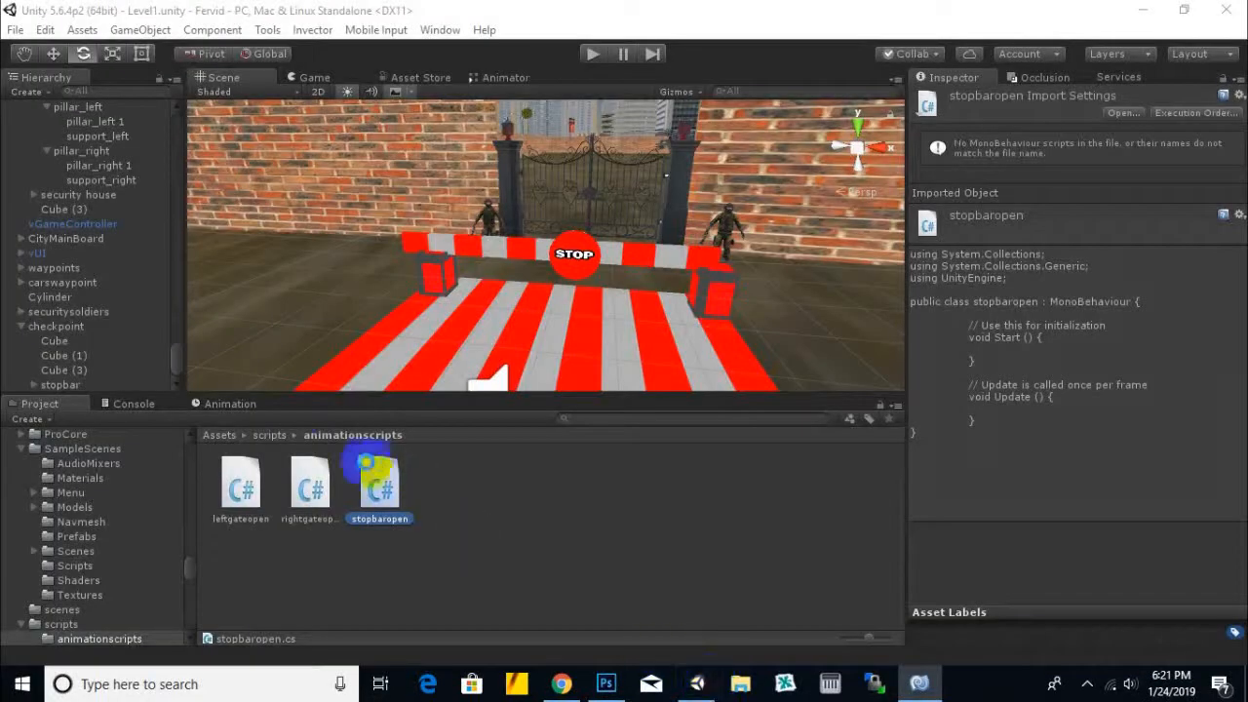
left_click(220, 434)
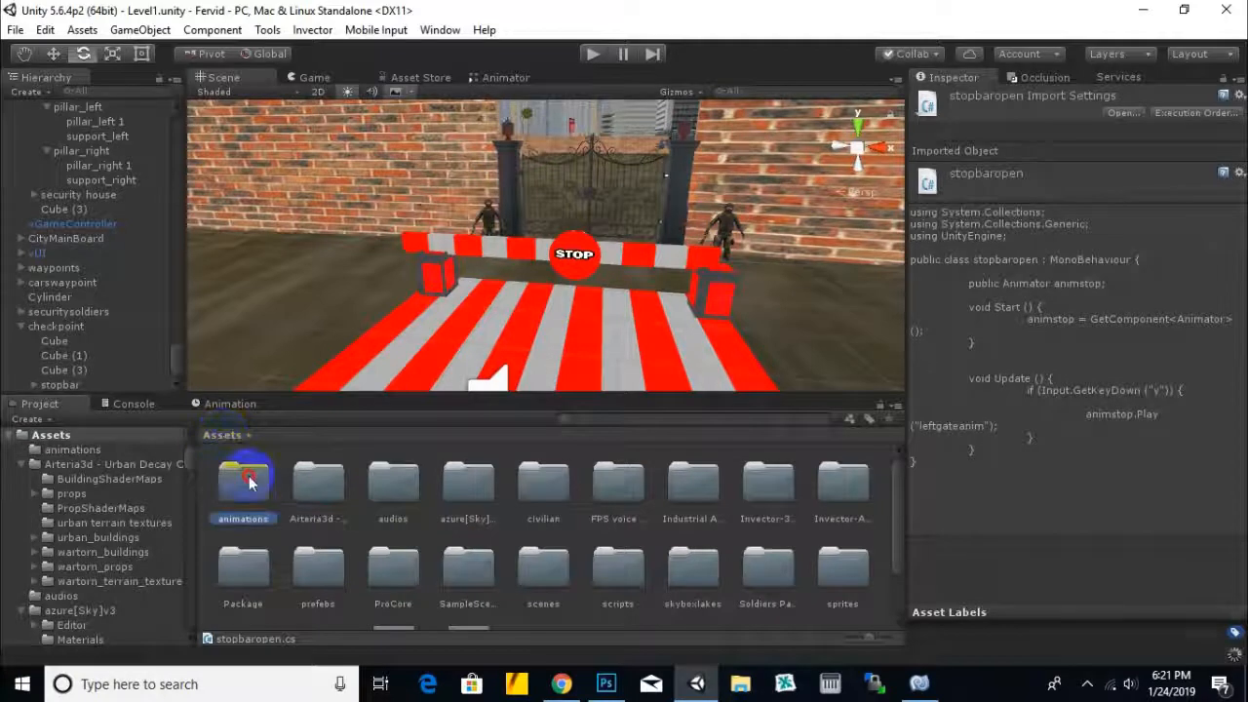
double_click(245, 475)
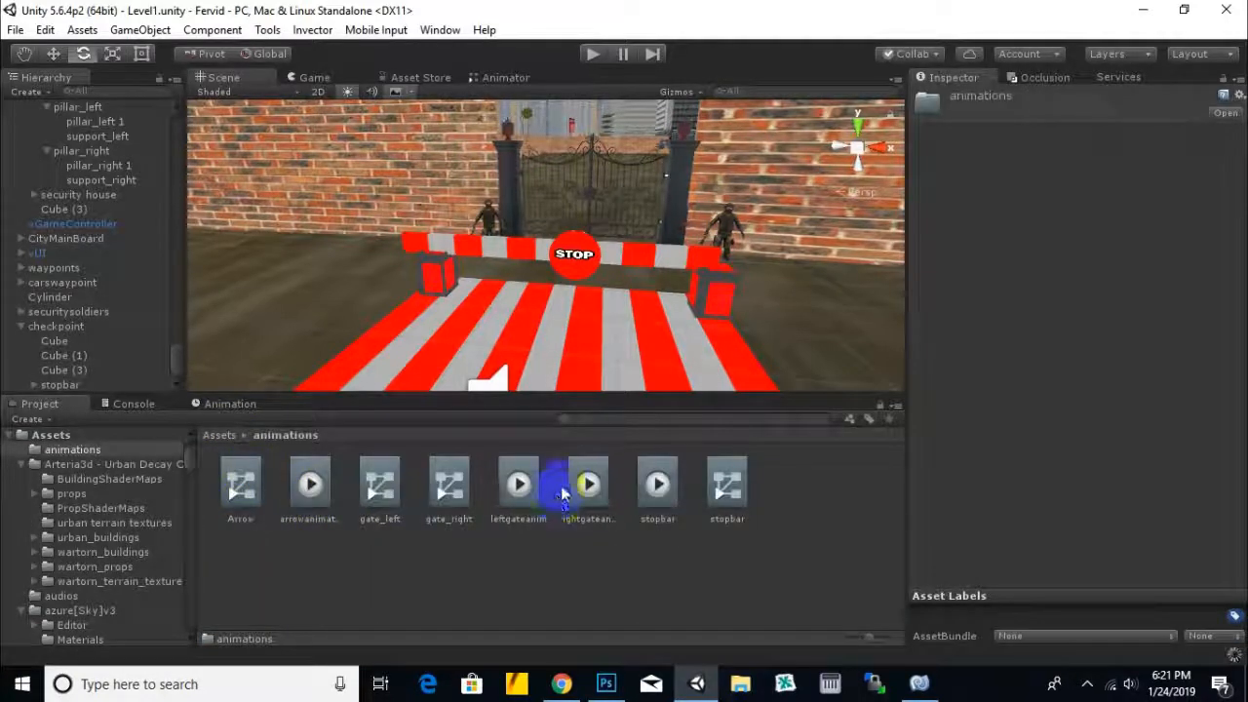
left_click(655, 492)
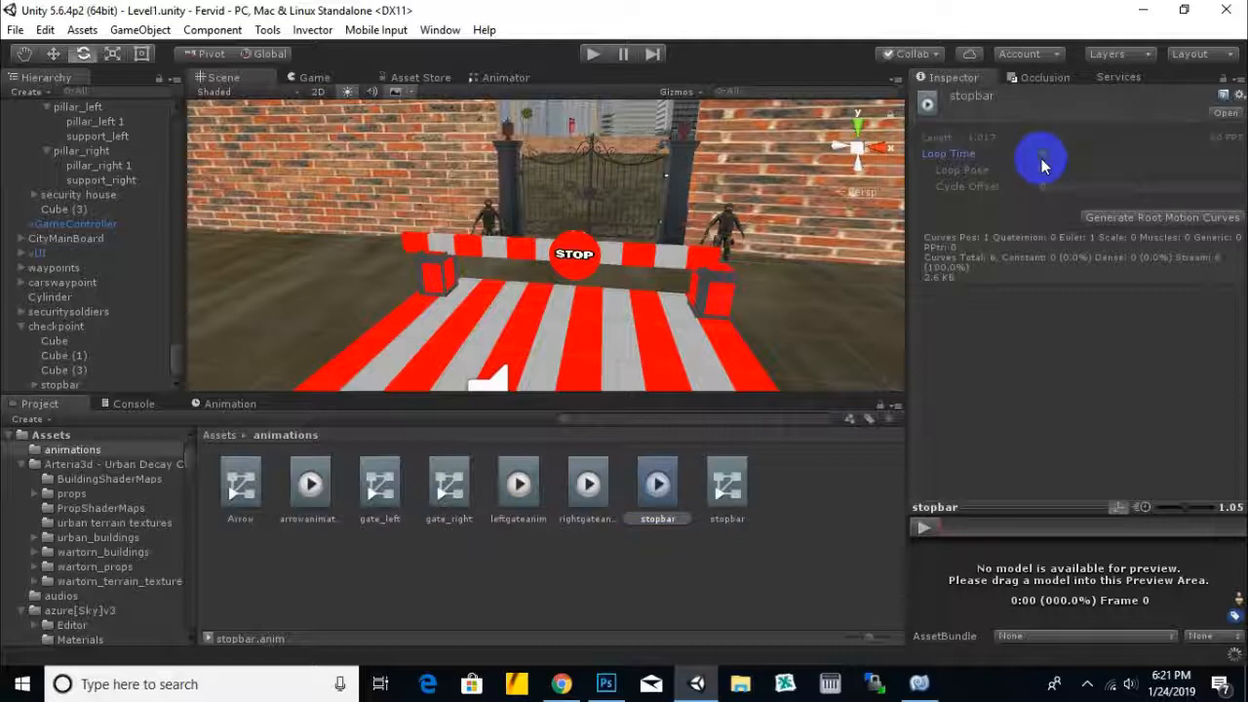
Step: Open the stopbar animator controller and delete its stopbar state
double_click(726, 487)
left_click_drag(643, 232, 763, 284)
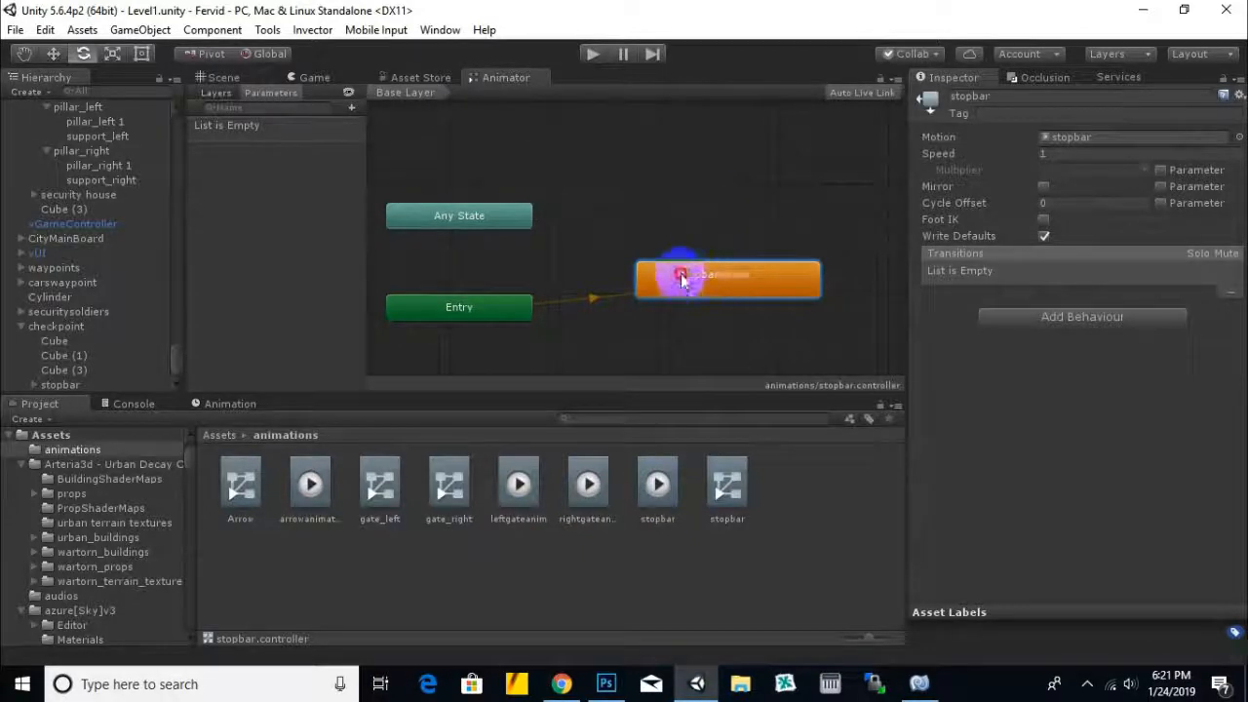
key("Delete")
Step: Create a default state named empty in the stopbar controller and add the stopbar clip as a second state below it
right_click(659, 203)
mouse_move(696, 208)
left_click(892, 217)
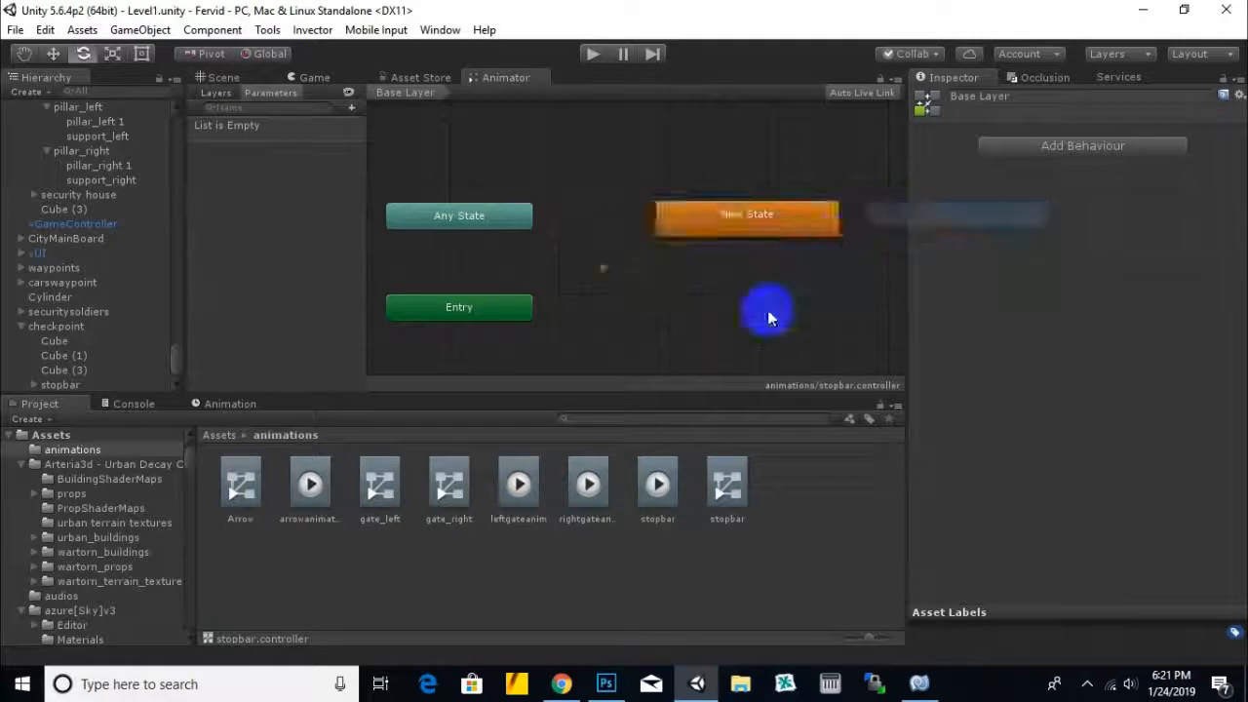
left_click(749, 222)
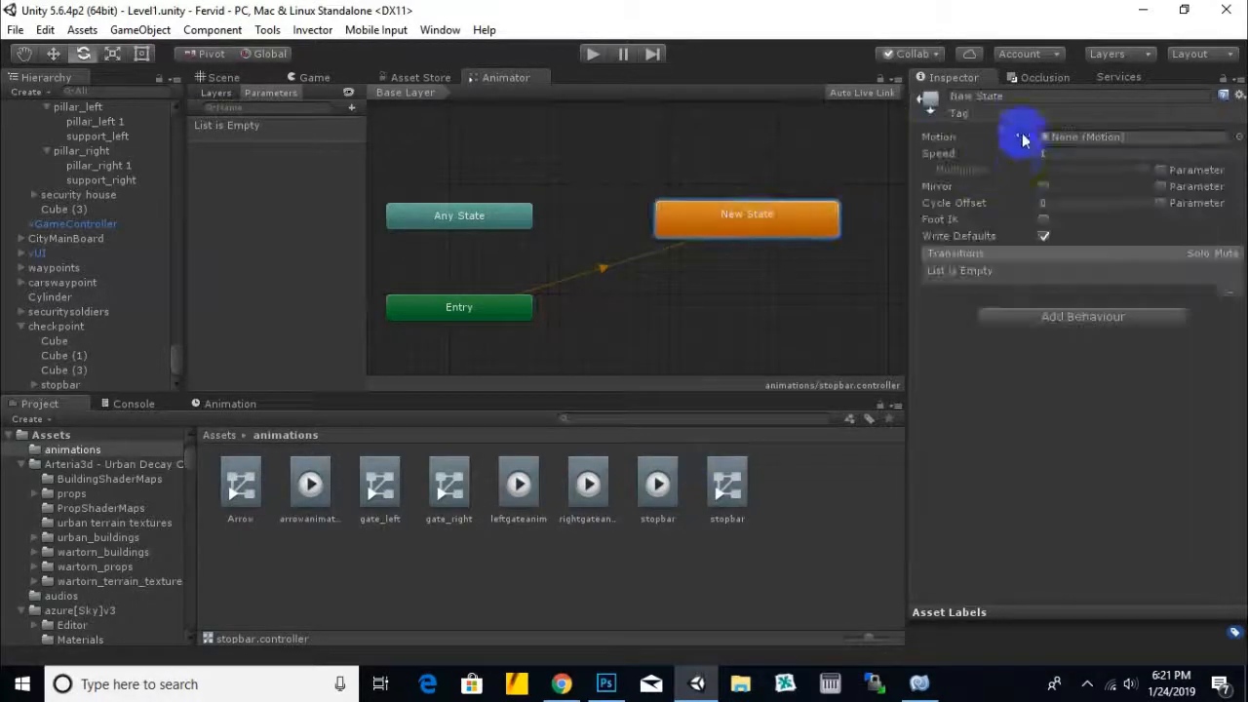
type("empty")
key("Return")
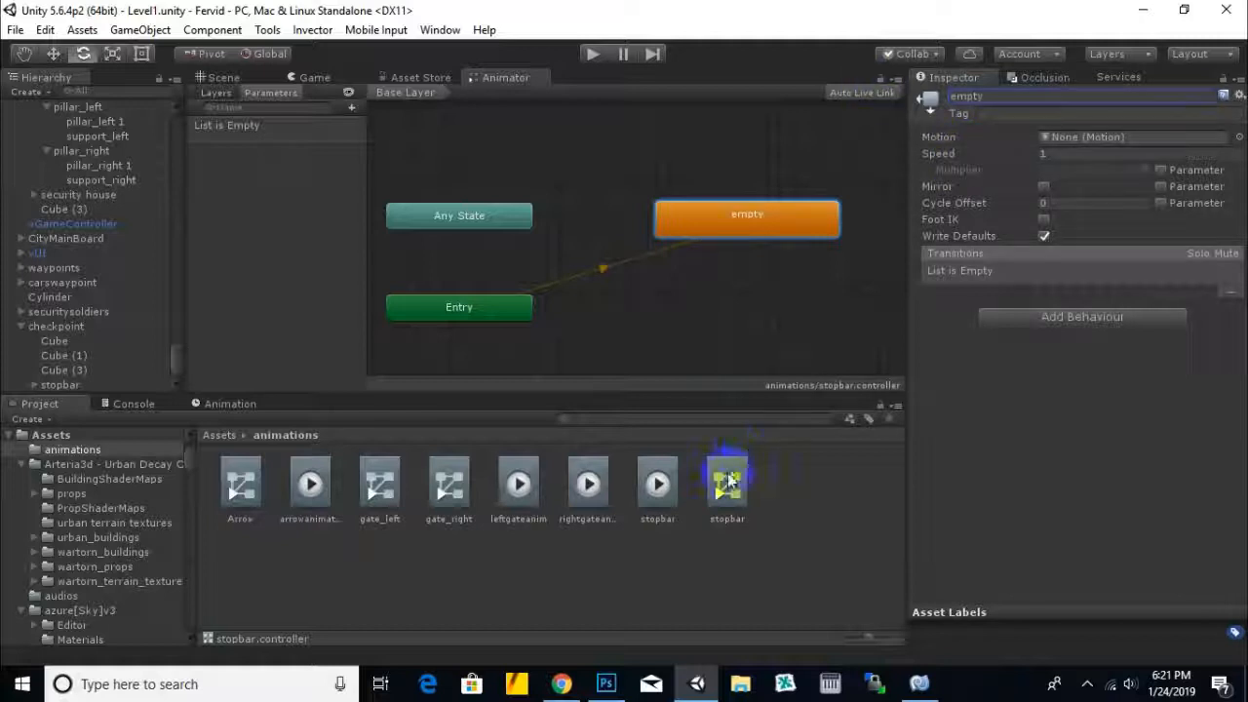
left_click_drag(661, 495, 694, 306)
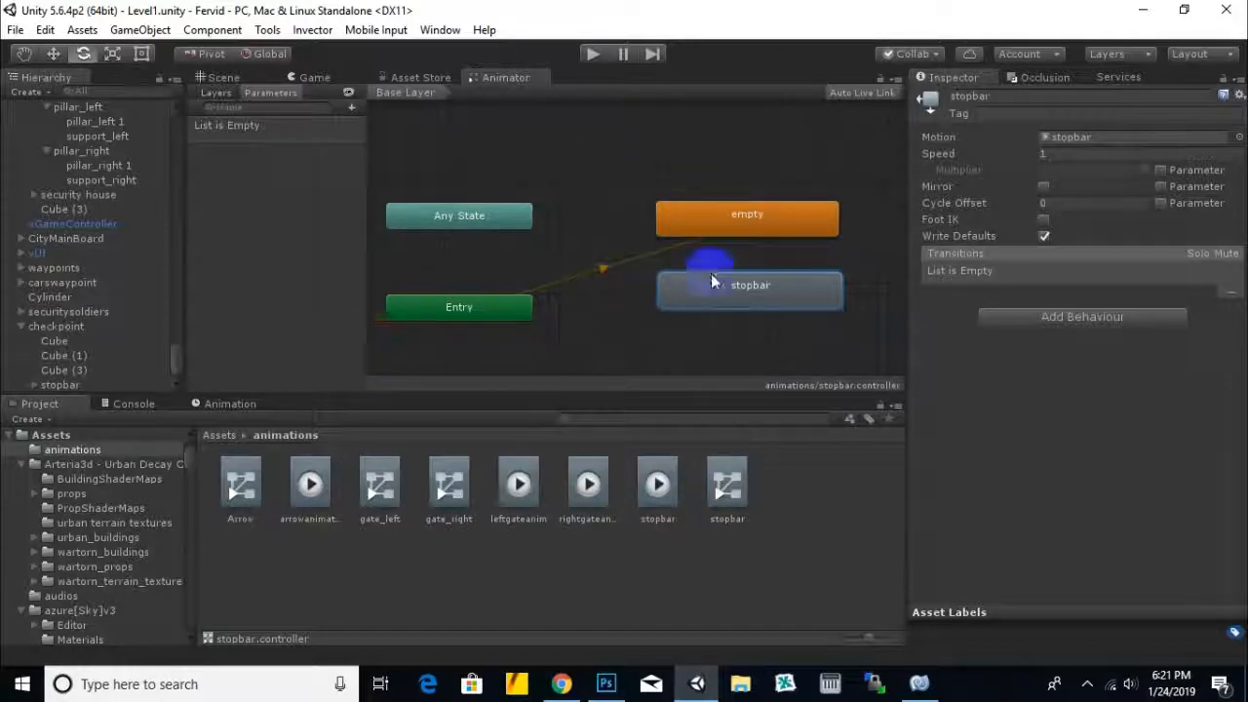
Step: Attach the stopbaropen script from the animationscripts folder to the stopbar object in the scene
left_click(230, 439)
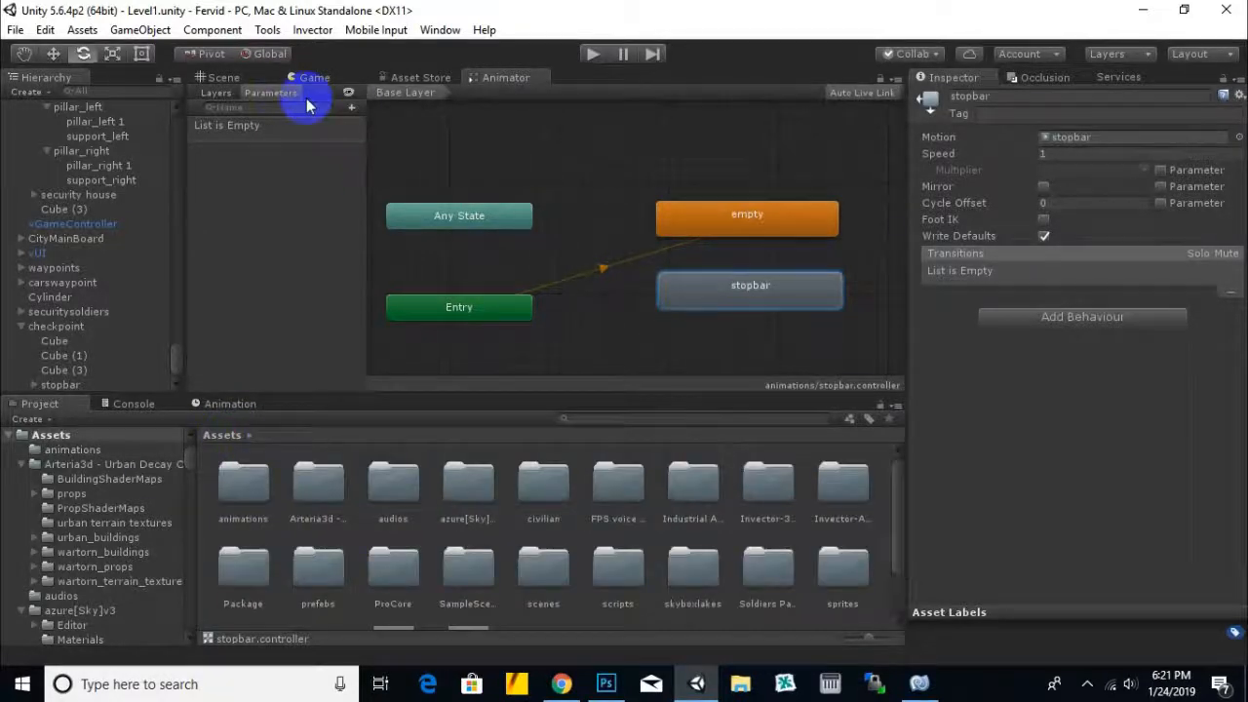
left_click(227, 77)
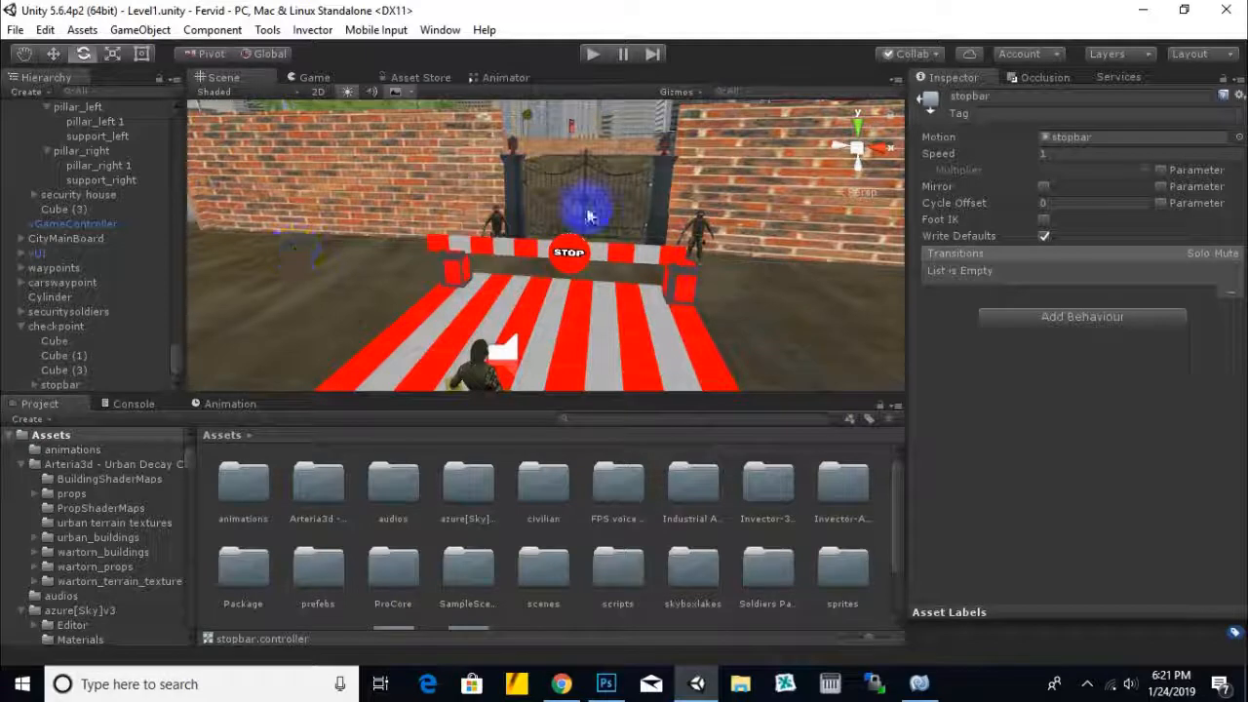
middle_click_drag(613, 223, 634, 238)
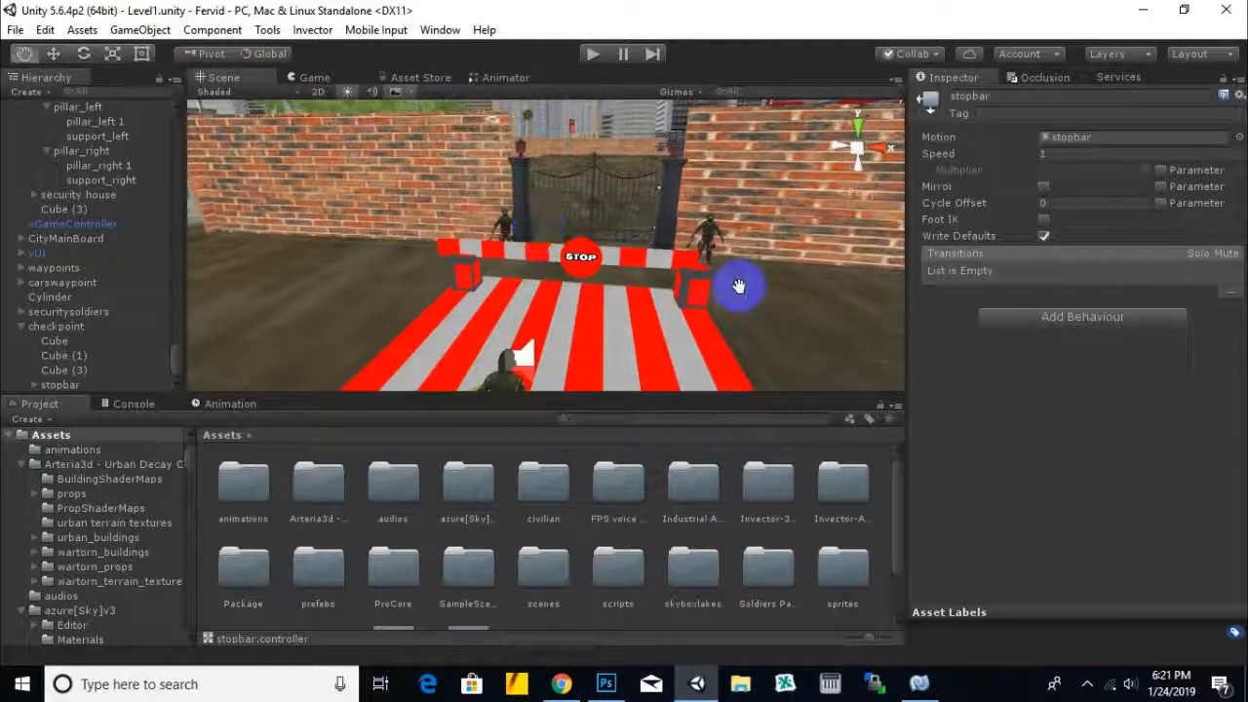
middle_click_drag(738, 288, 749, 278)
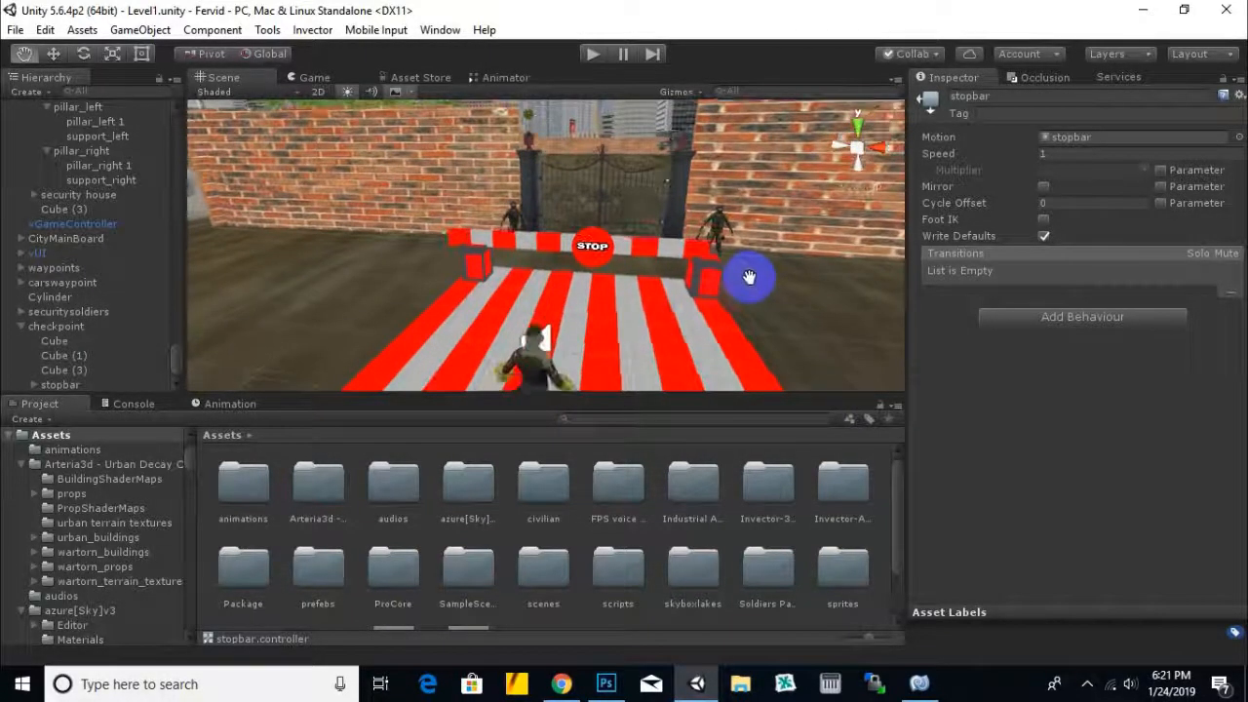
left_click(80, 385)
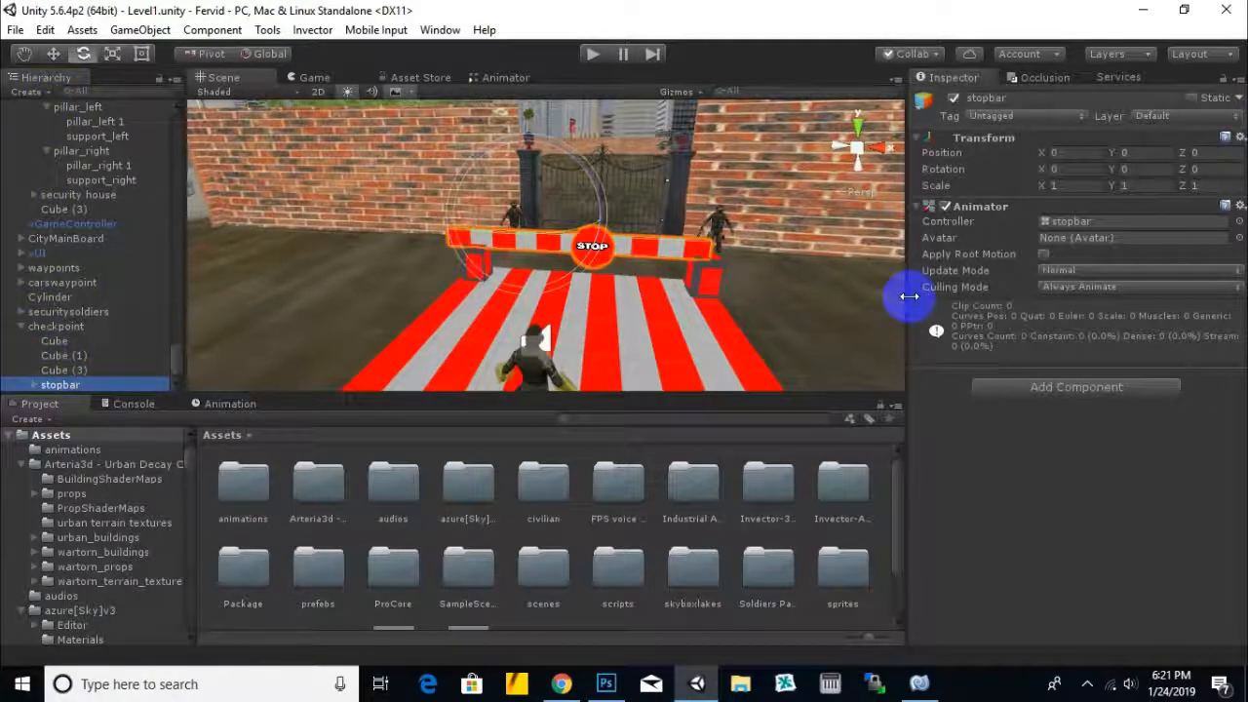
left_click_drag(460, 453, 166, 440)
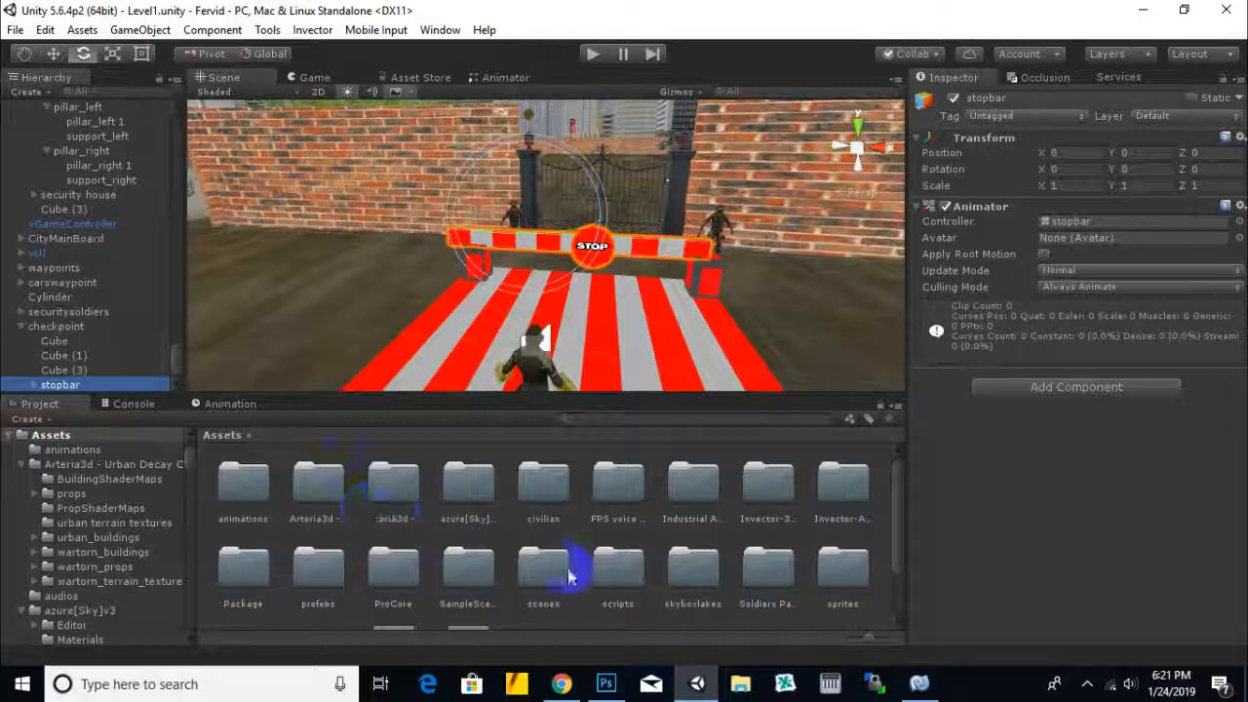
double_click(621, 582)
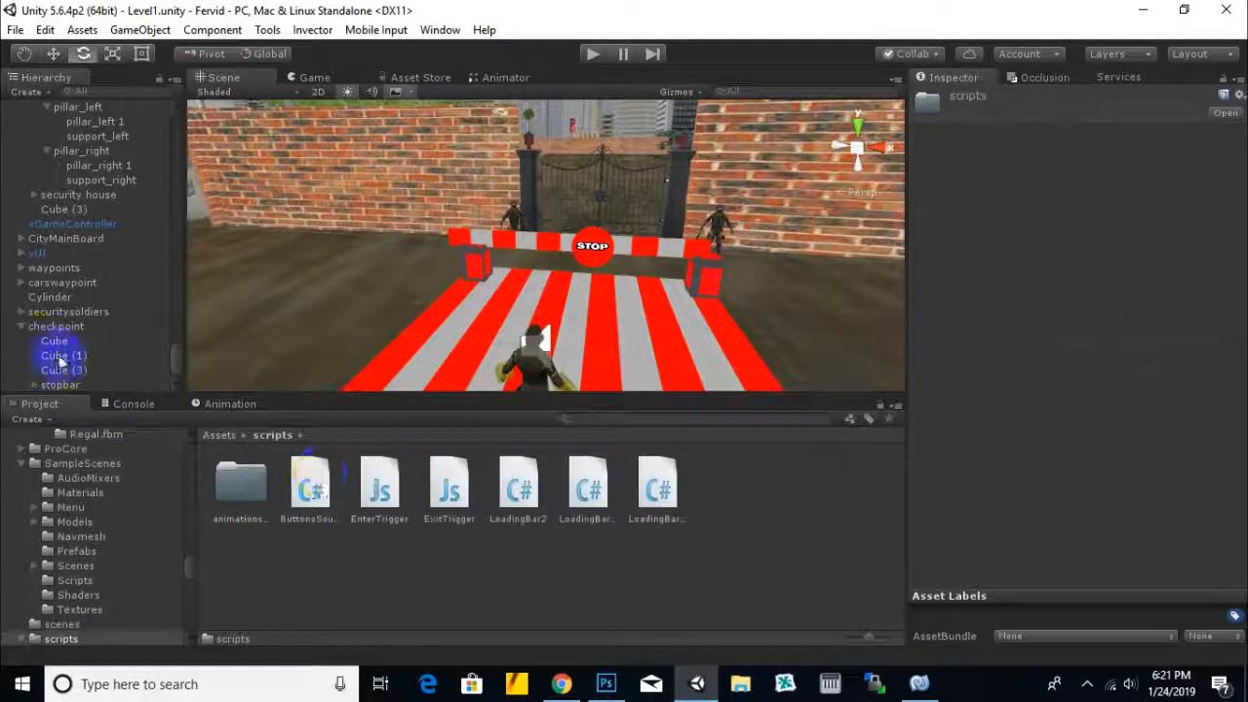
left_click(61, 386)
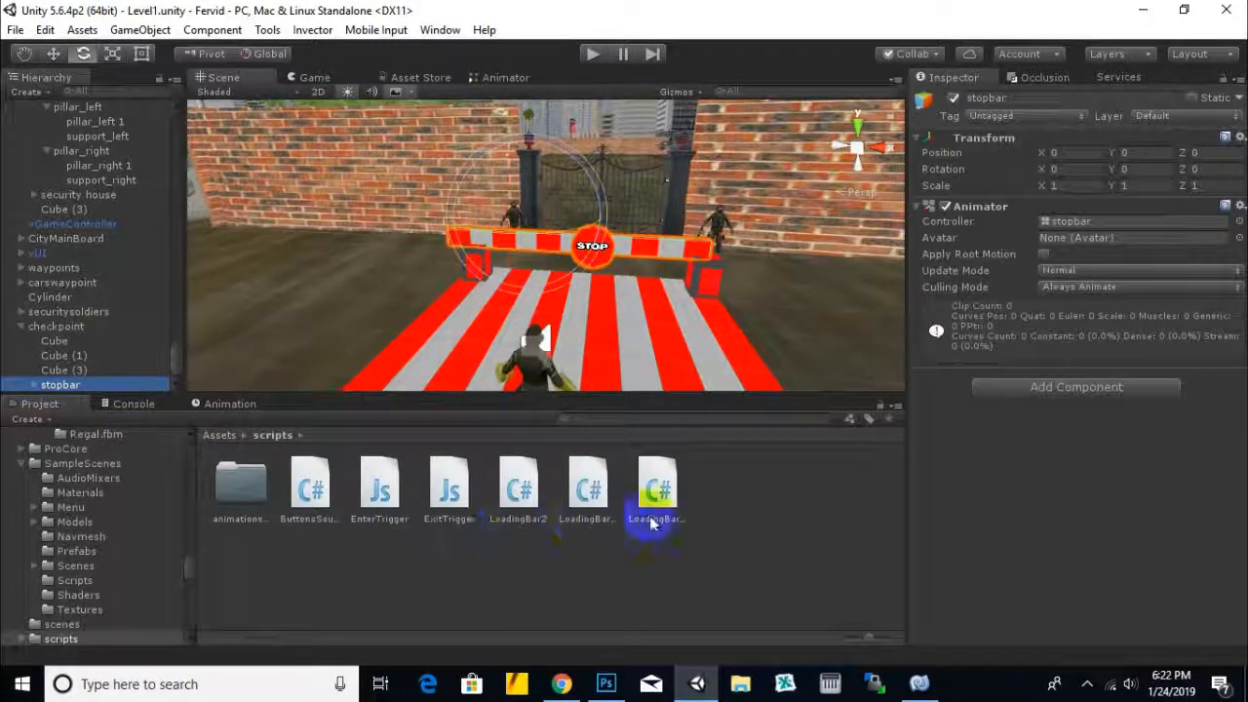
double_click(240, 483)
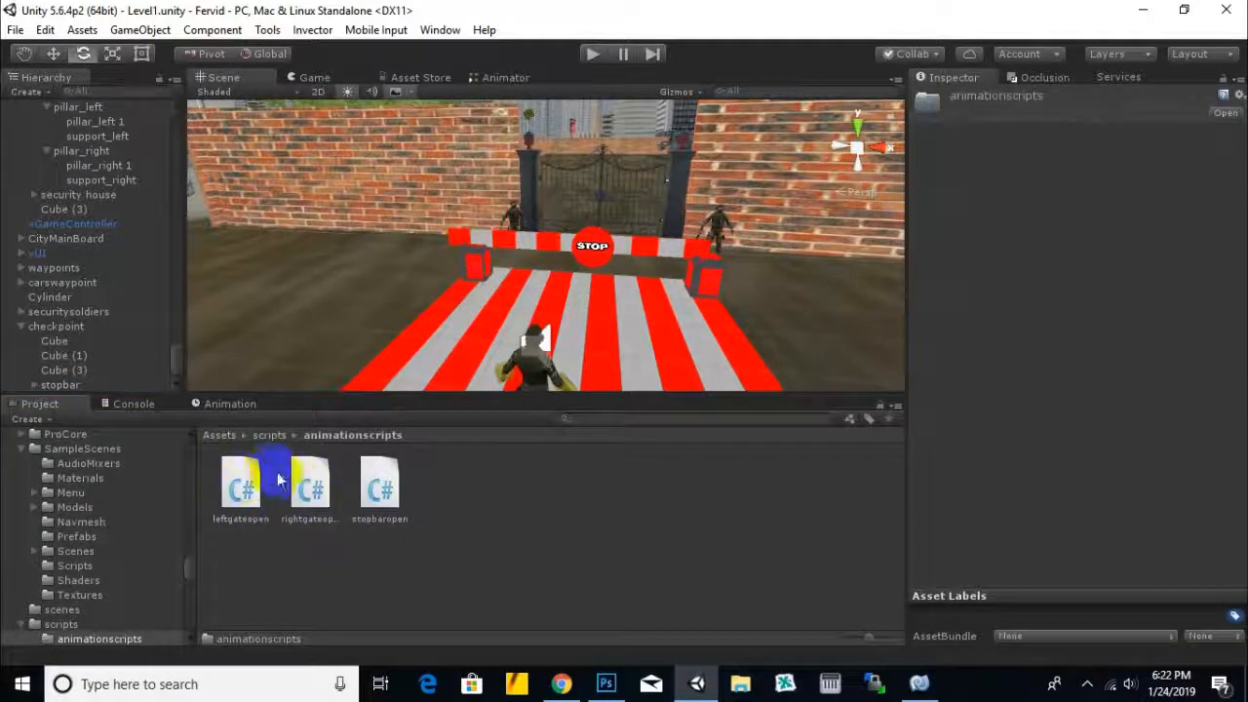
left_click(61, 386)
left_click_drag(380, 484, 975, 488)
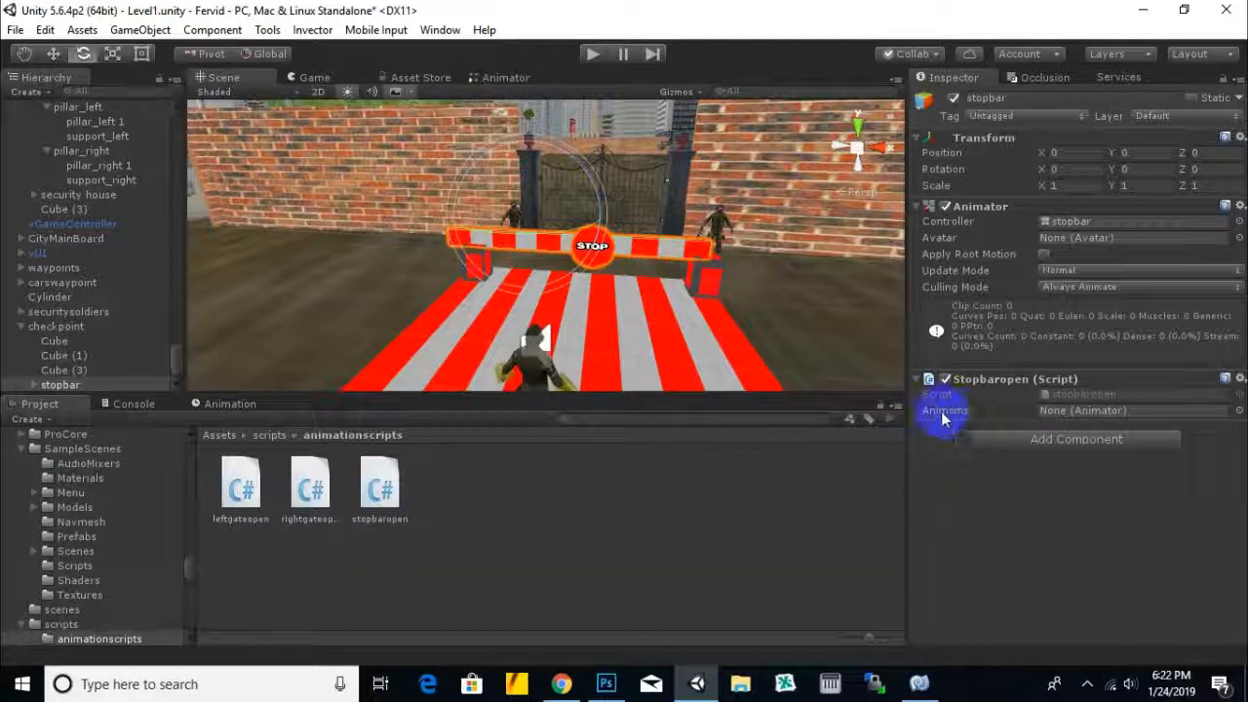
Step: Assign stopbar's own Animator to the Animstop field of its Stopbaropen script
left_click(212, 435)
double_click(225, 467)
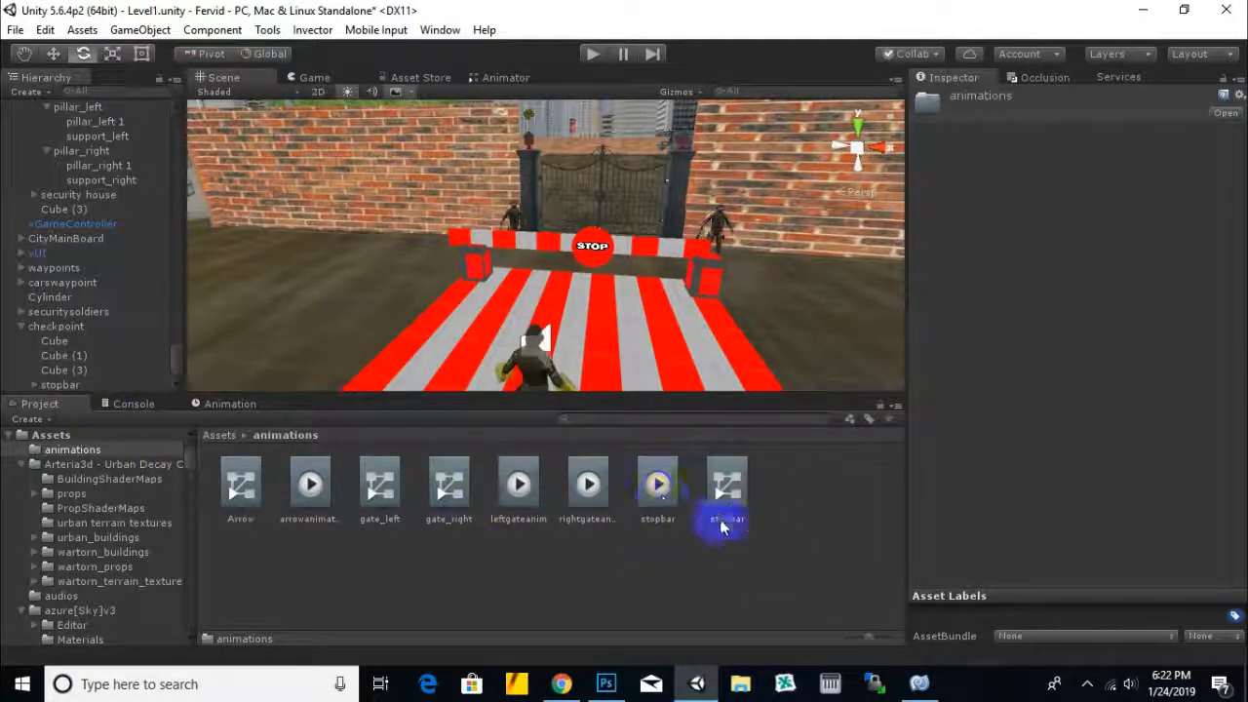
left_click(78, 385)
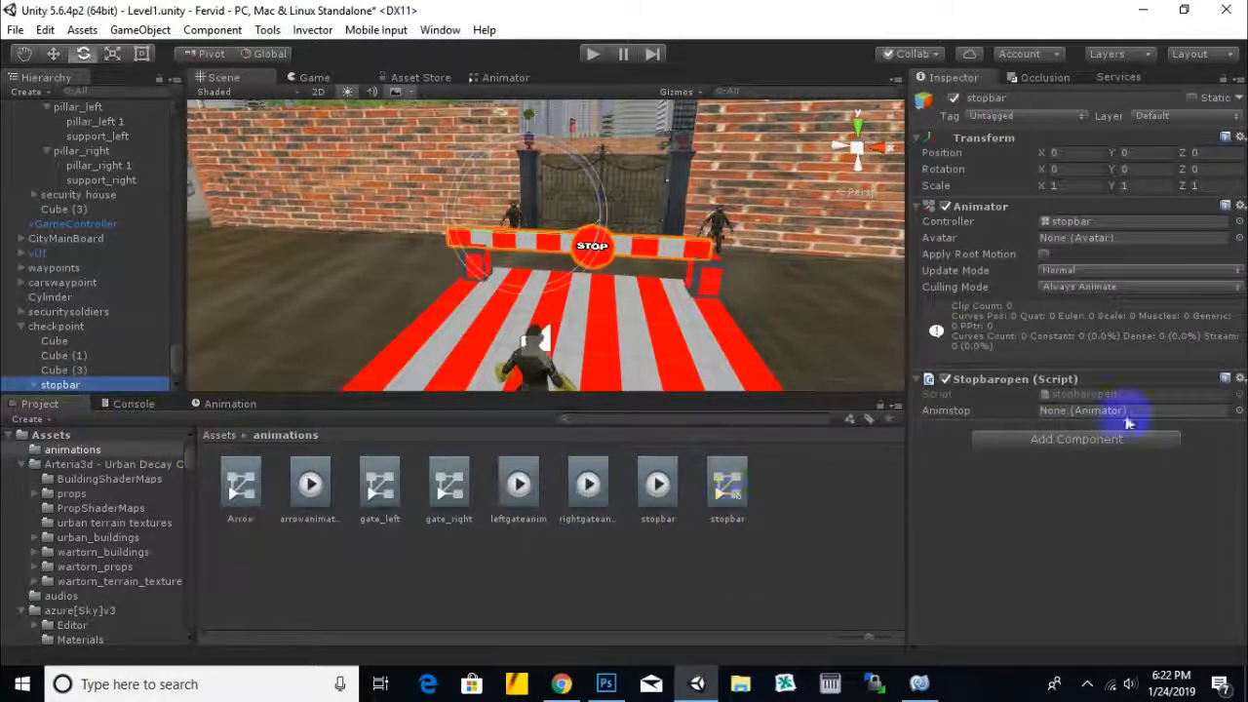
left_click(1236, 411)
type("st")
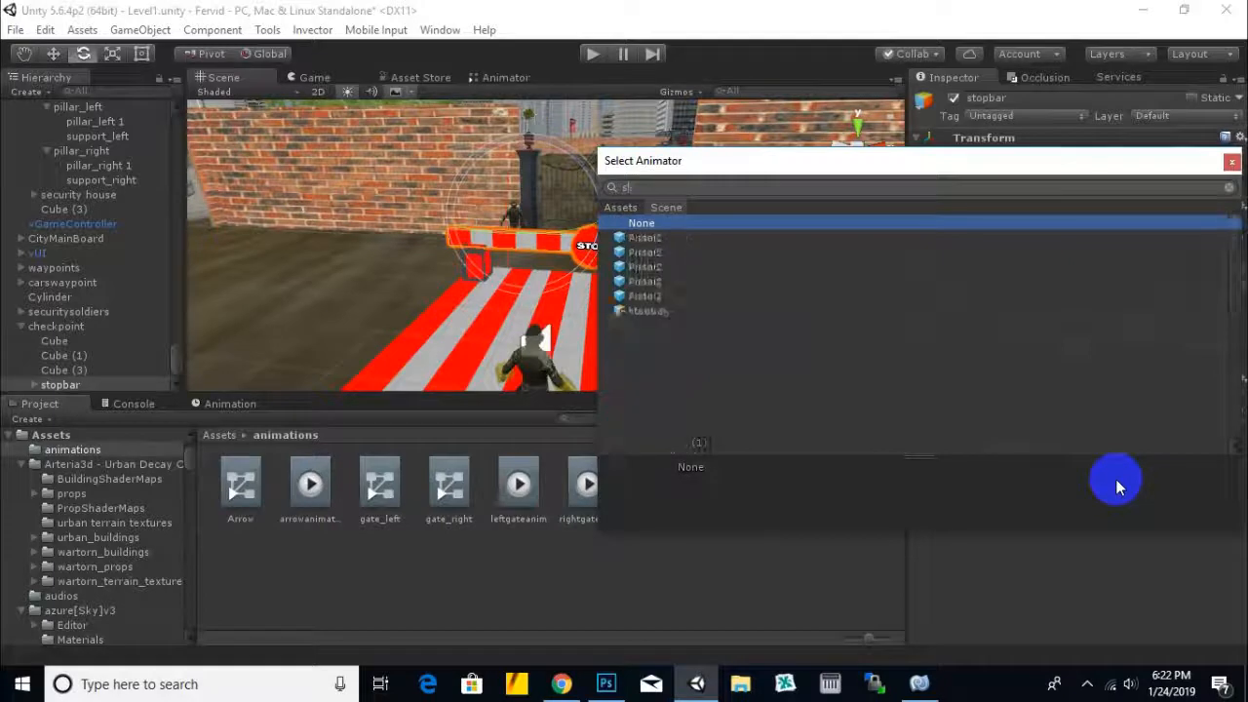
double_click(651, 310)
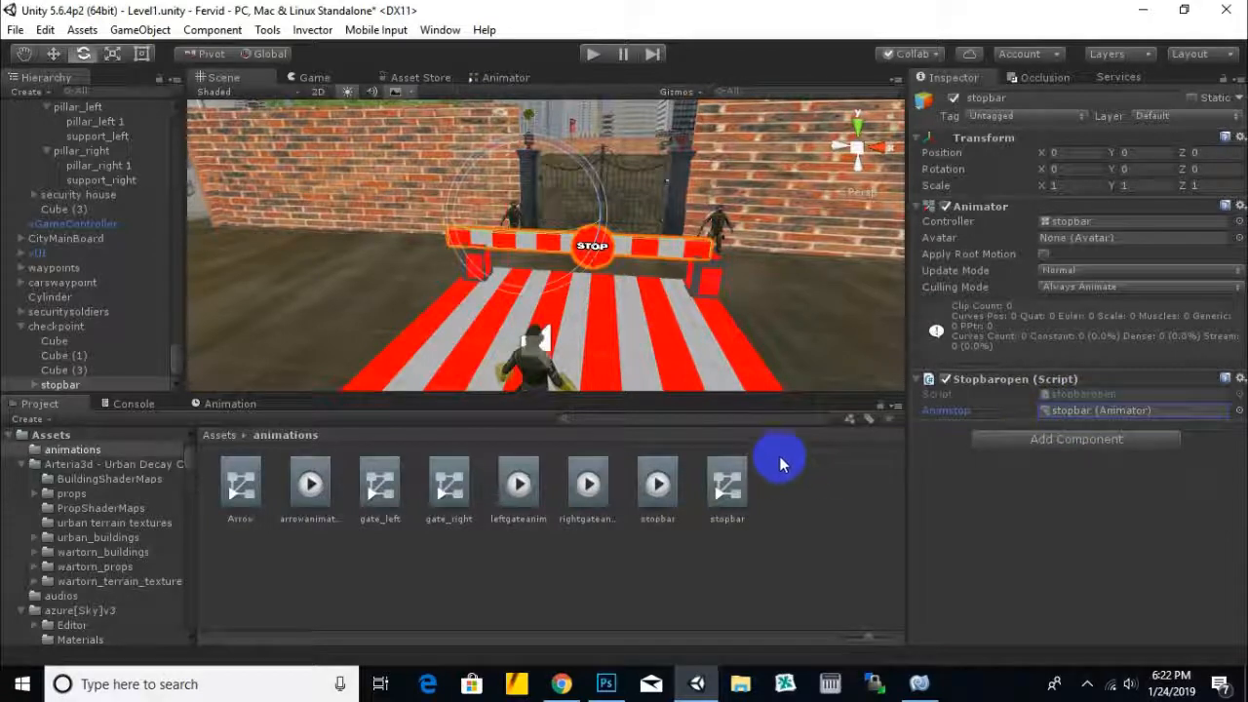
Step: Attach the rightgateopen script from the animationscripts folder to the gate_right object
scroll(592, 290, "down", 1)
middle_click_drag(595, 287, 598, 311)
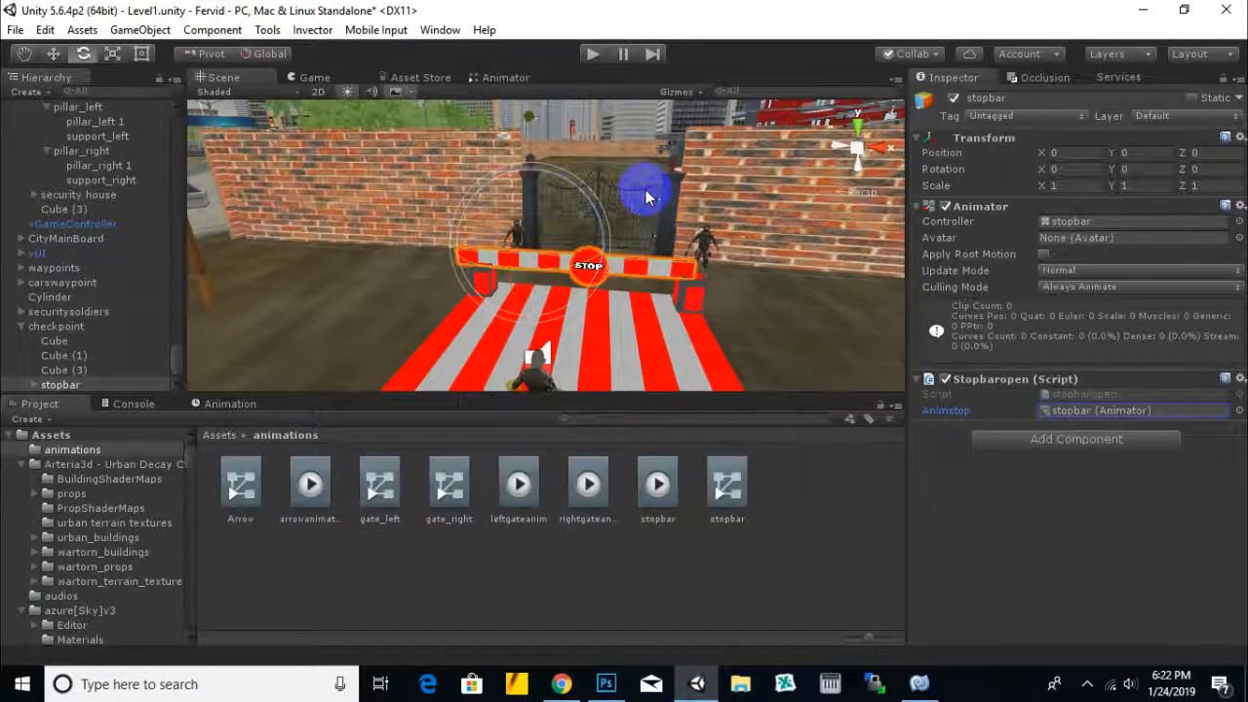
left_click(648, 198)
left_click(634, 189)
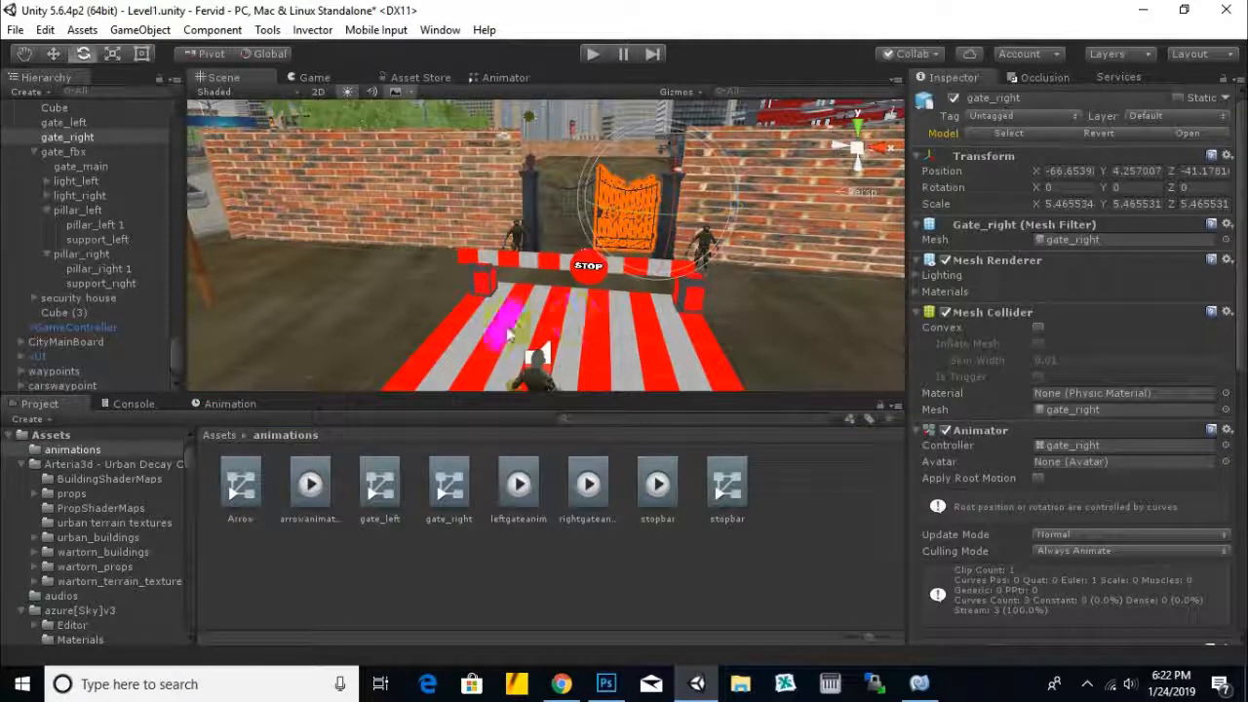
scroll(988, 481, "down", 3)
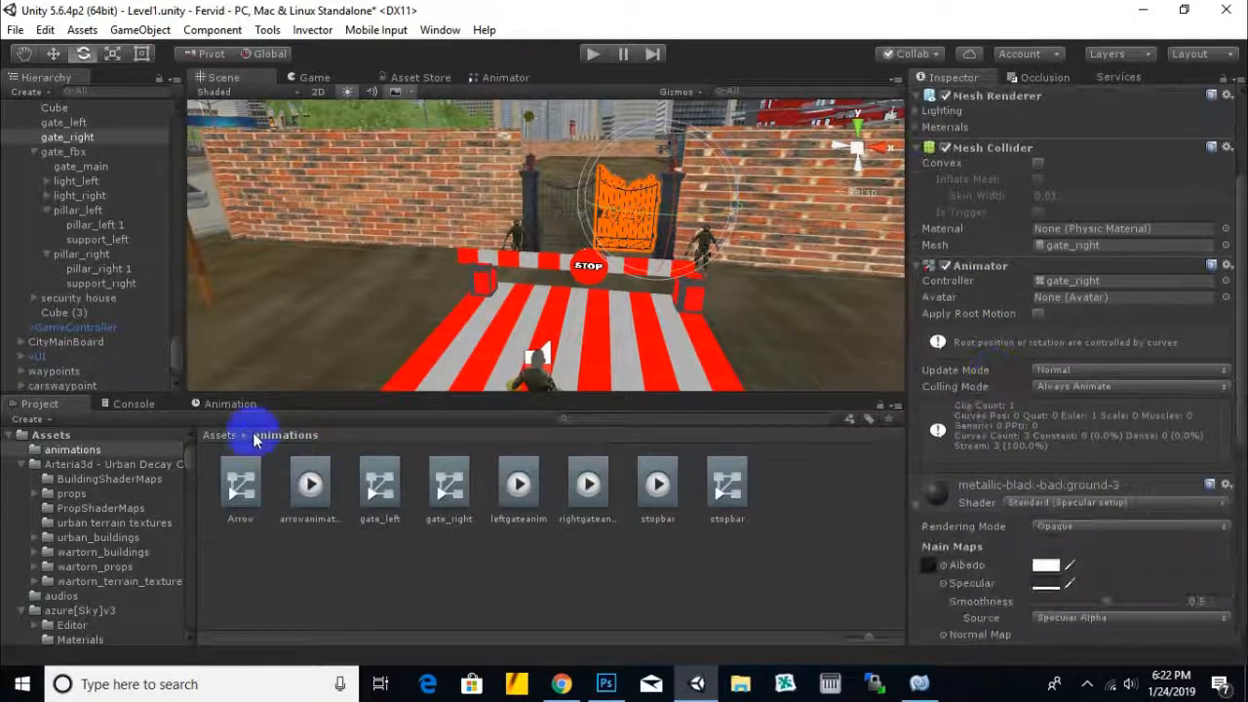
left_click(220, 435)
scroll(390, 565, "down", 3)
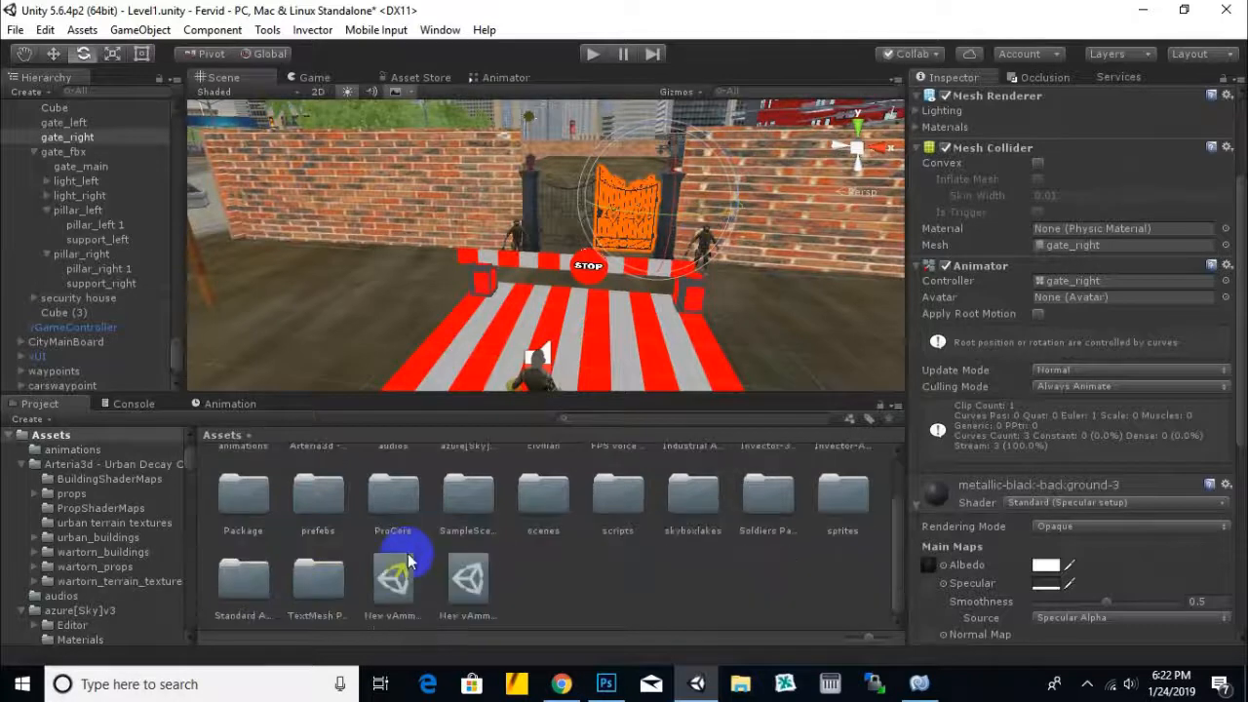
double_click(618, 495)
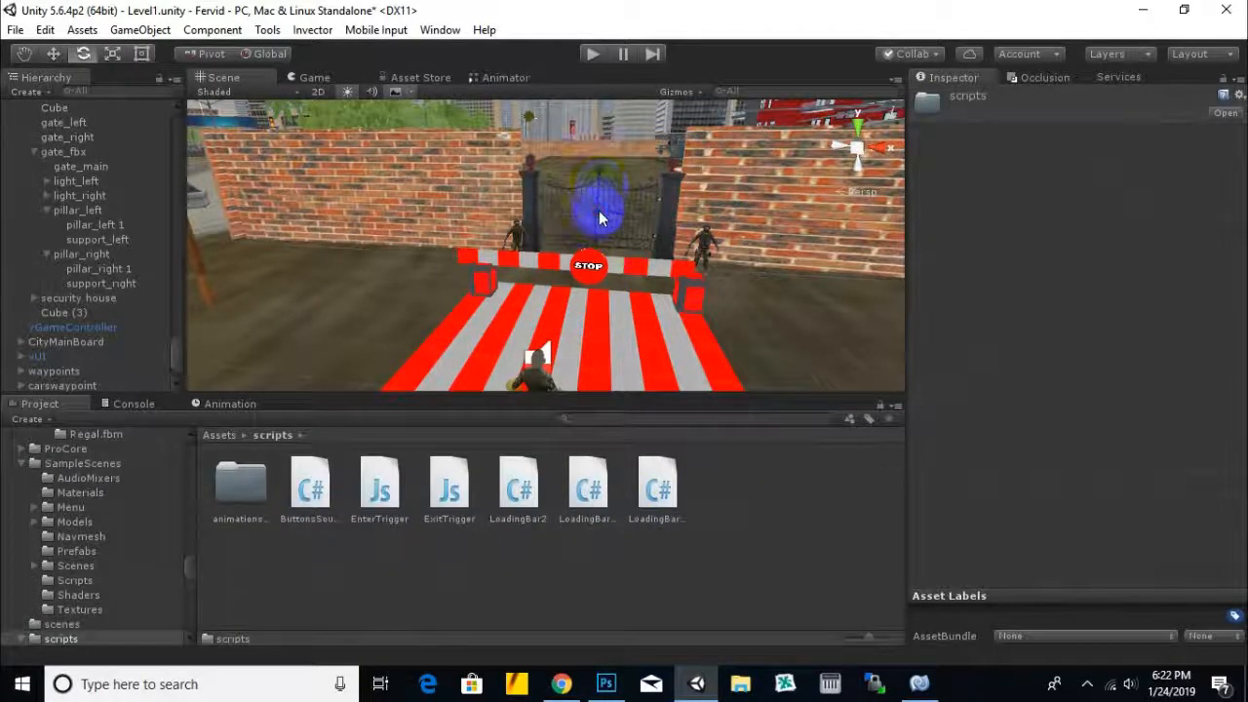
left_click(602, 219)
scroll(1033, 511, "down", 10)
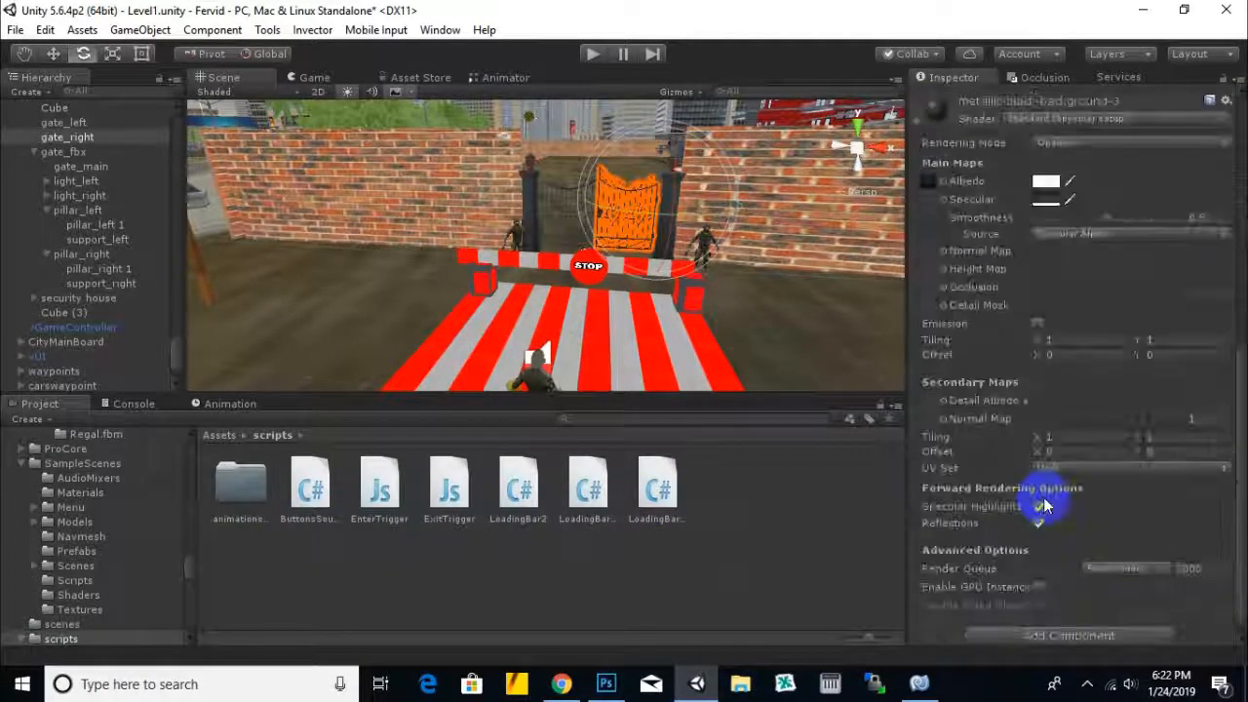
scroll(1044, 505, "down", 1)
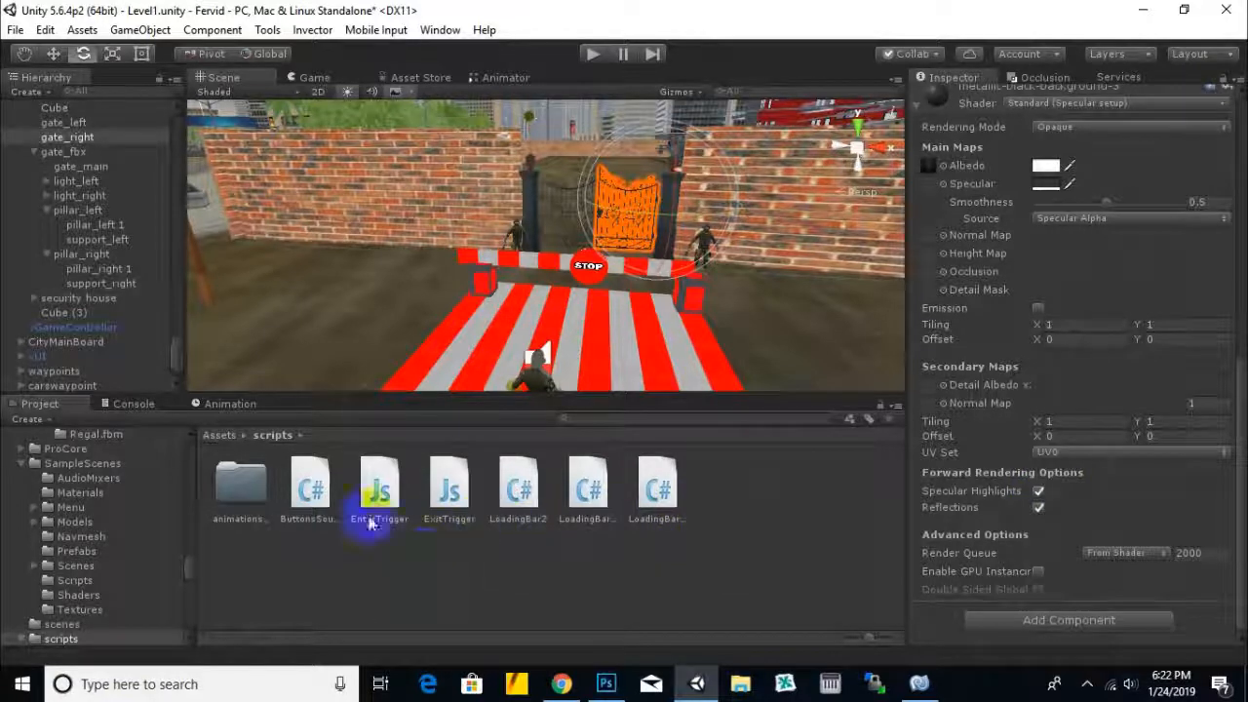
double_click(240, 483)
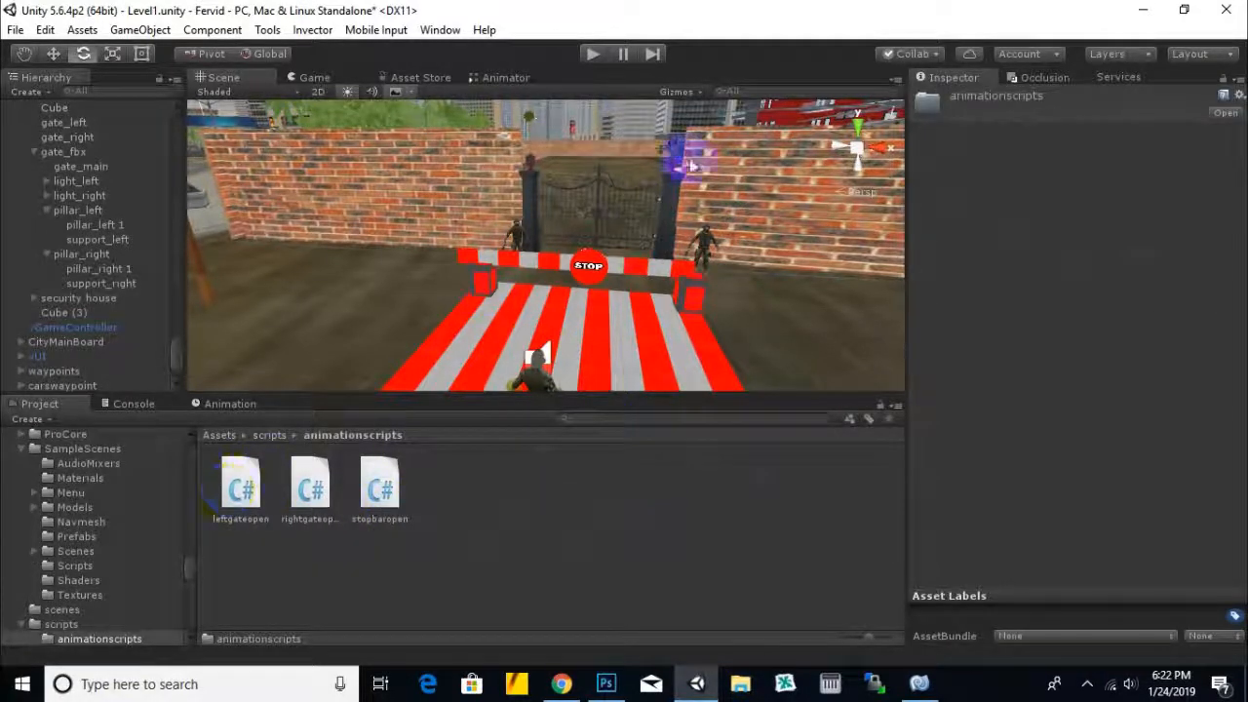
left_click(599, 220)
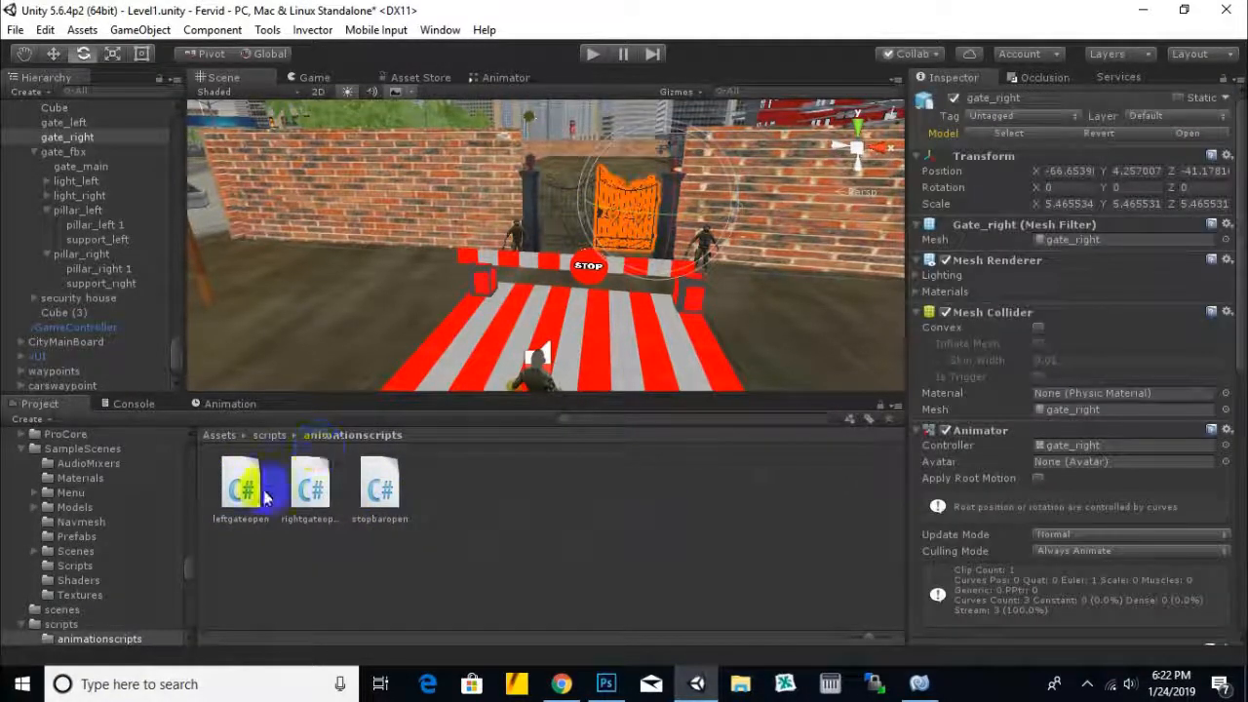
left_click_drag(310, 479, 1031, 642)
scroll(1085, 436, "down", 2)
scroll(1085, 436, "up", 3)
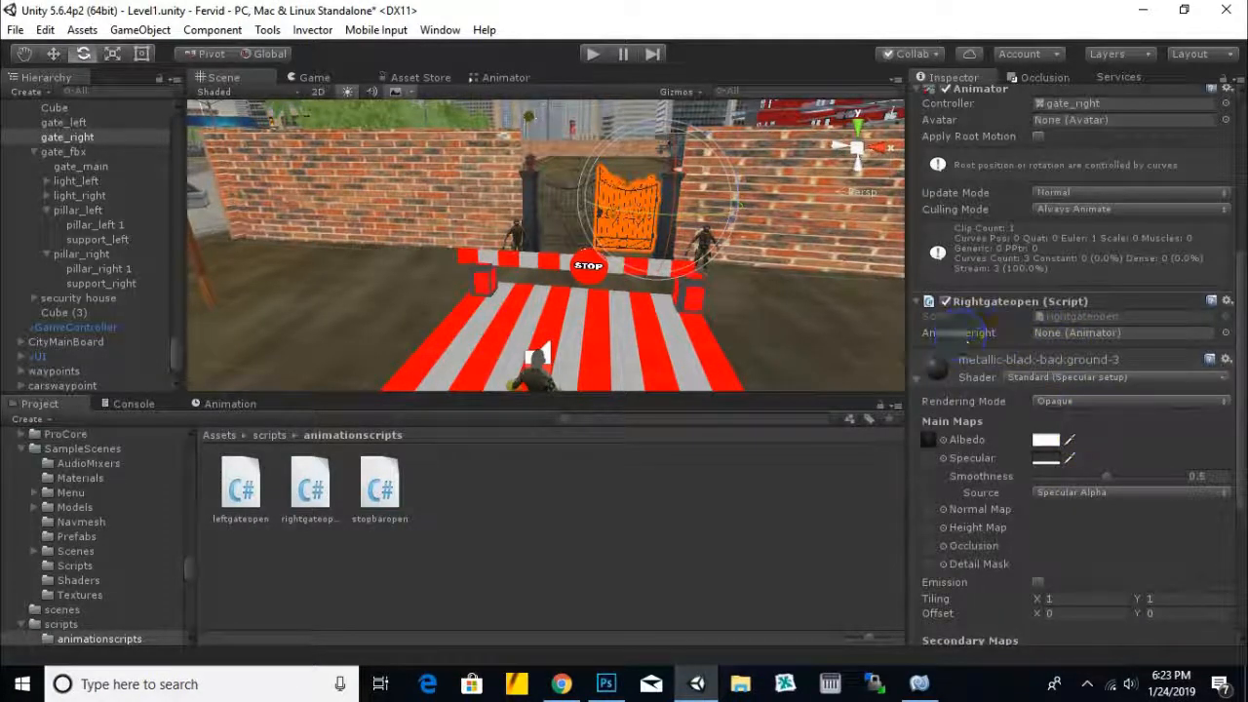
Step: Assign gate_right's own Animator to the Animgateright field of its Rightgateopen script
left_click(1225, 333)
type("ri")
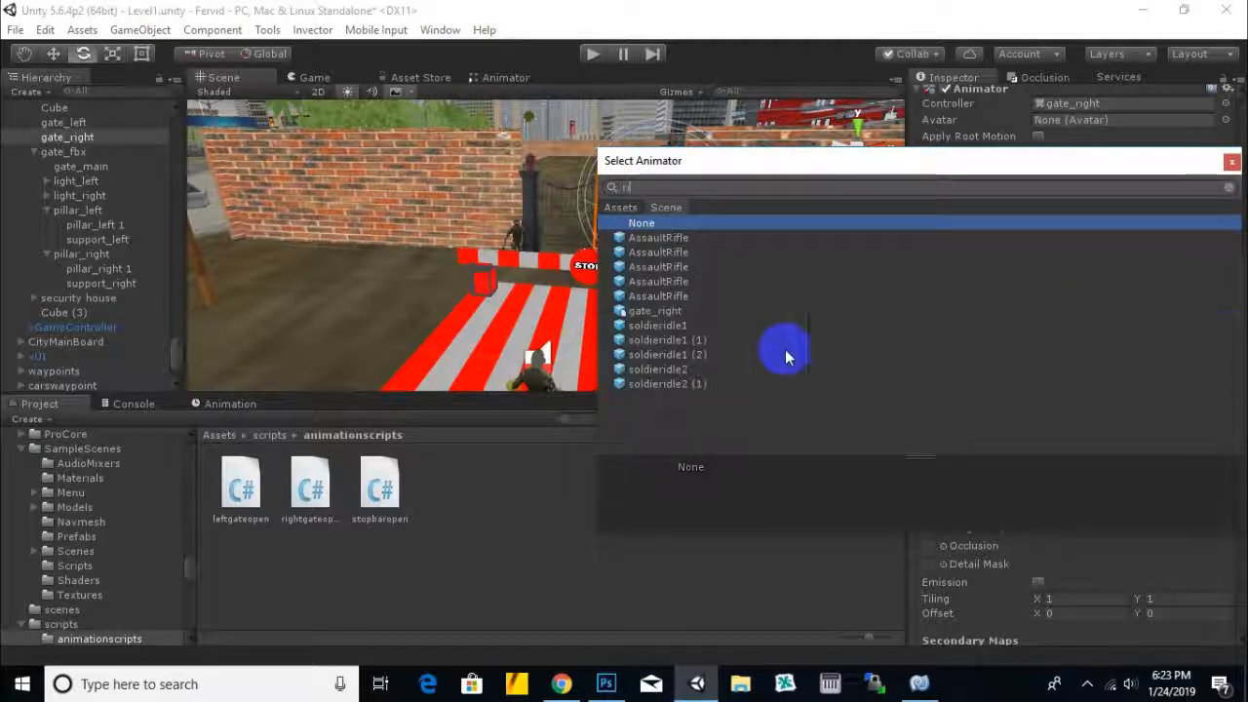
left_click(651, 311)
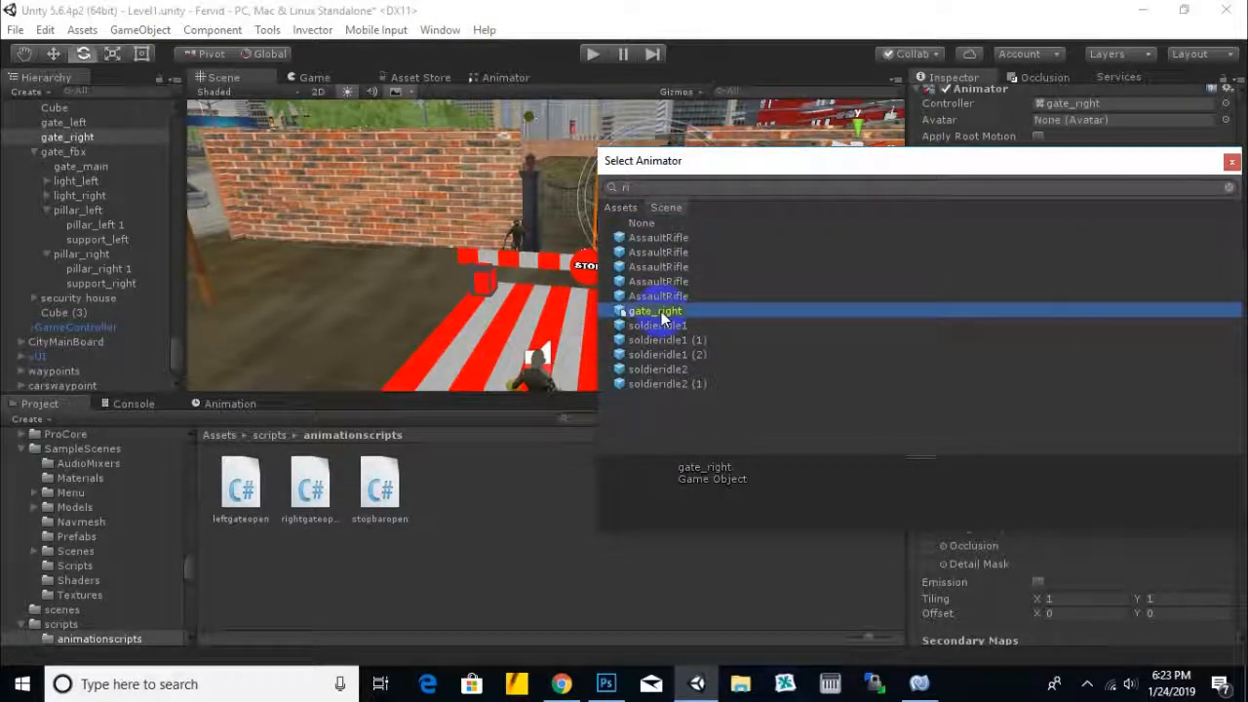
double_click(661, 311)
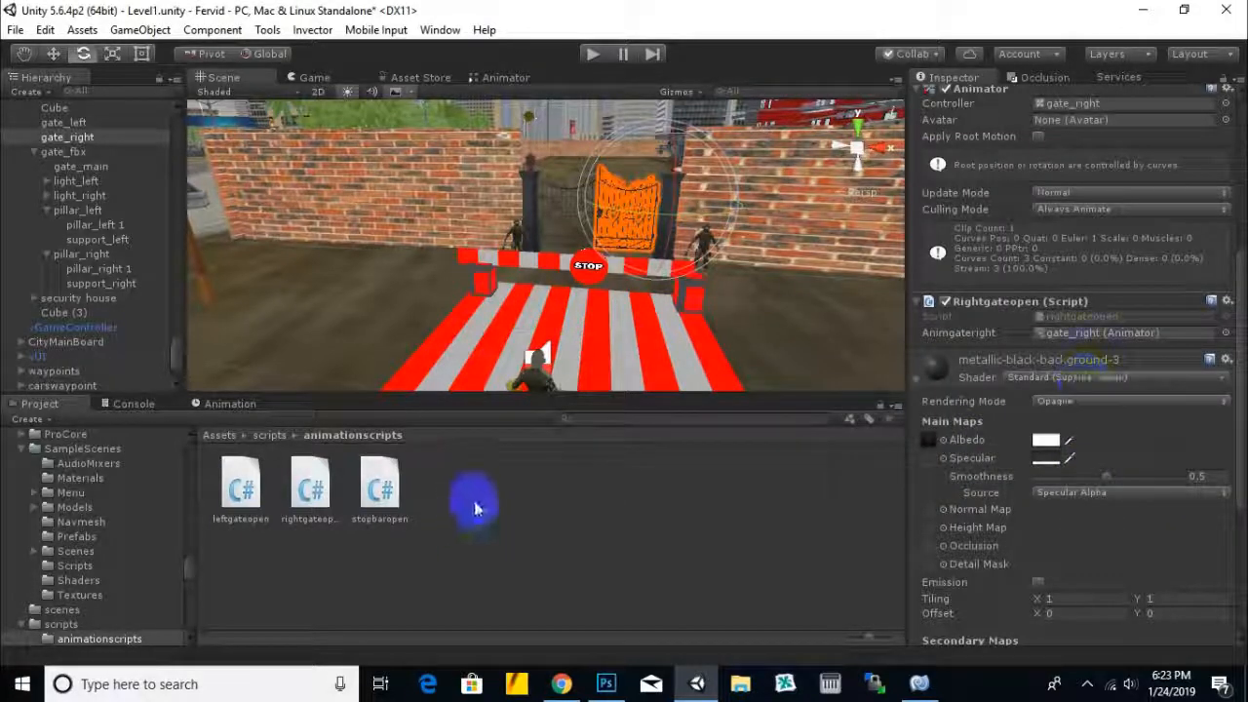
Step: Attach the leftgateopen script from the animationscripts folder to the gate_left object in the scene
left_click(560, 224)
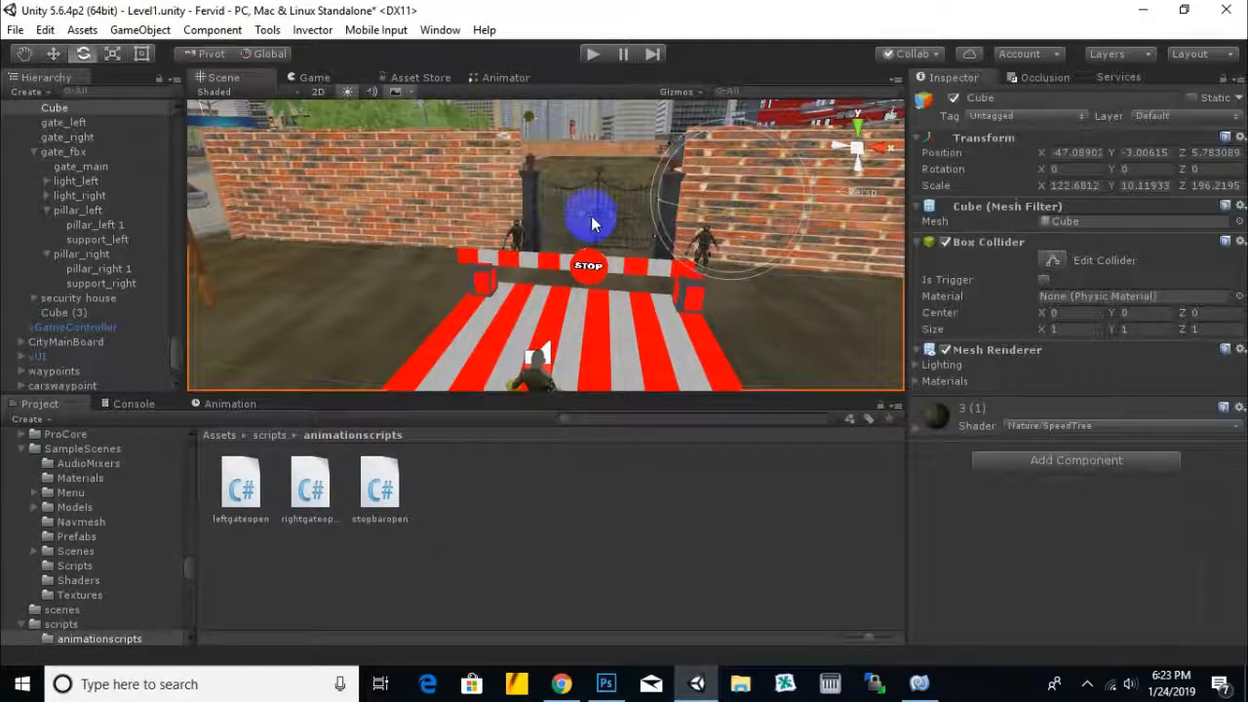
left_click(596, 222)
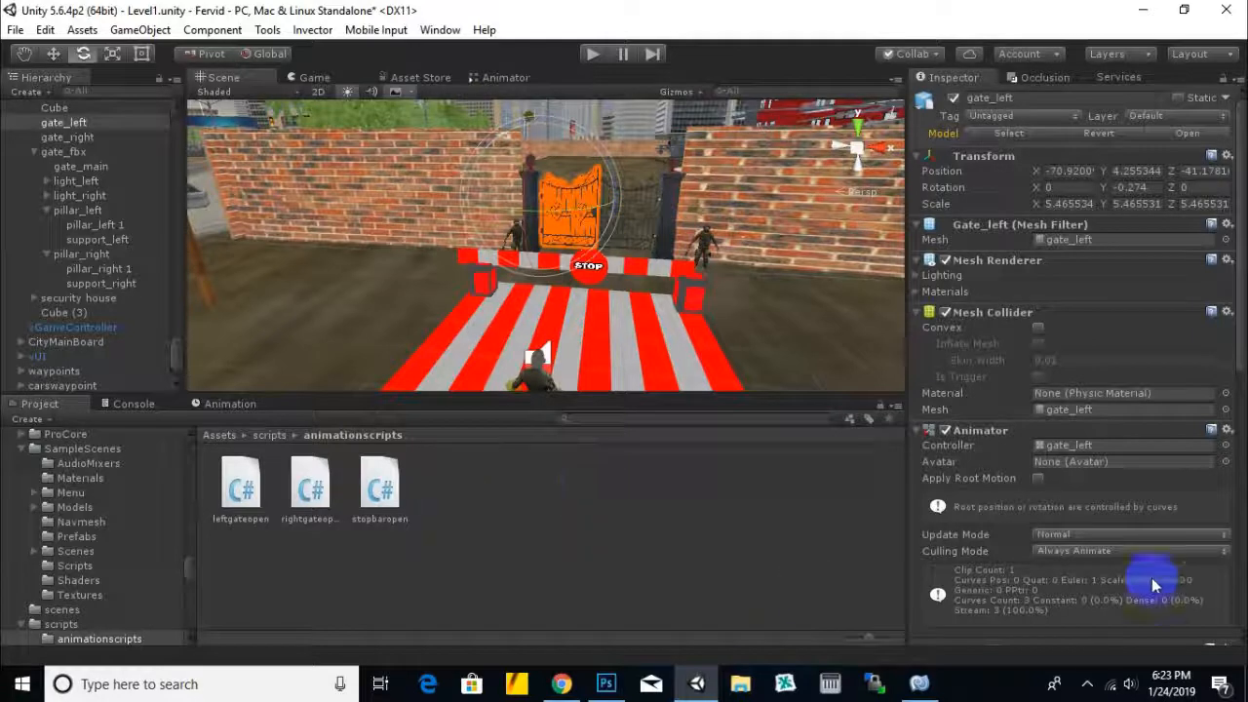
scroll(1145, 565, "down", 5)
scroll(1146, 565, "down", 3)
left_click_drag(242, 489, 1033, 536)
scroll(1028, 531, "up", 5)
Step: Assign gate_left's own Animator to the Animgateleft field of its Leftgateopen script
left_click(1226, 443)
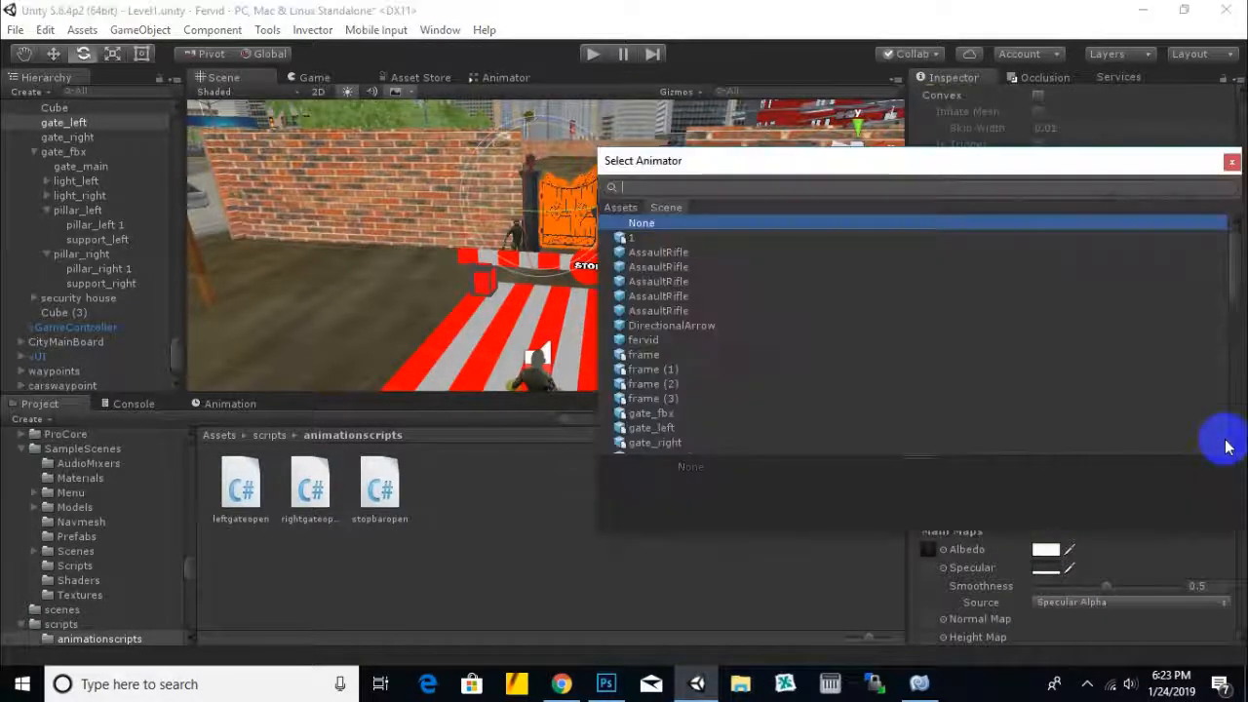
type("left")
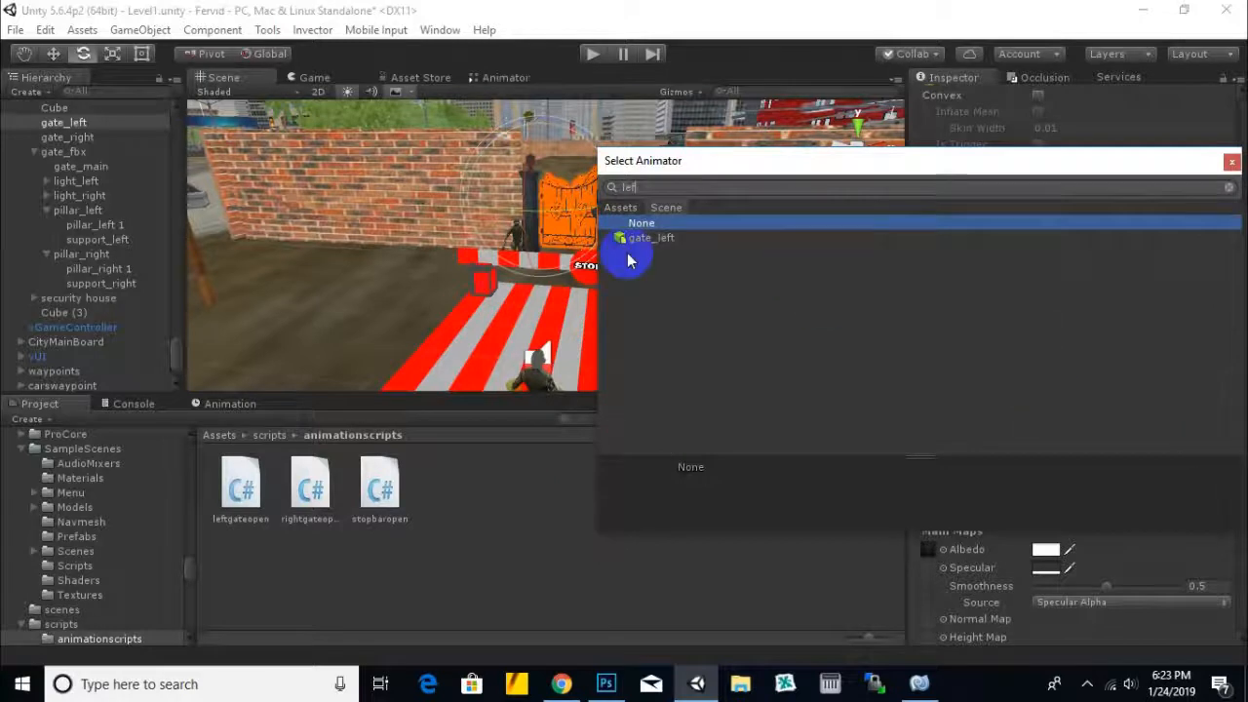
double_click(645, 238)
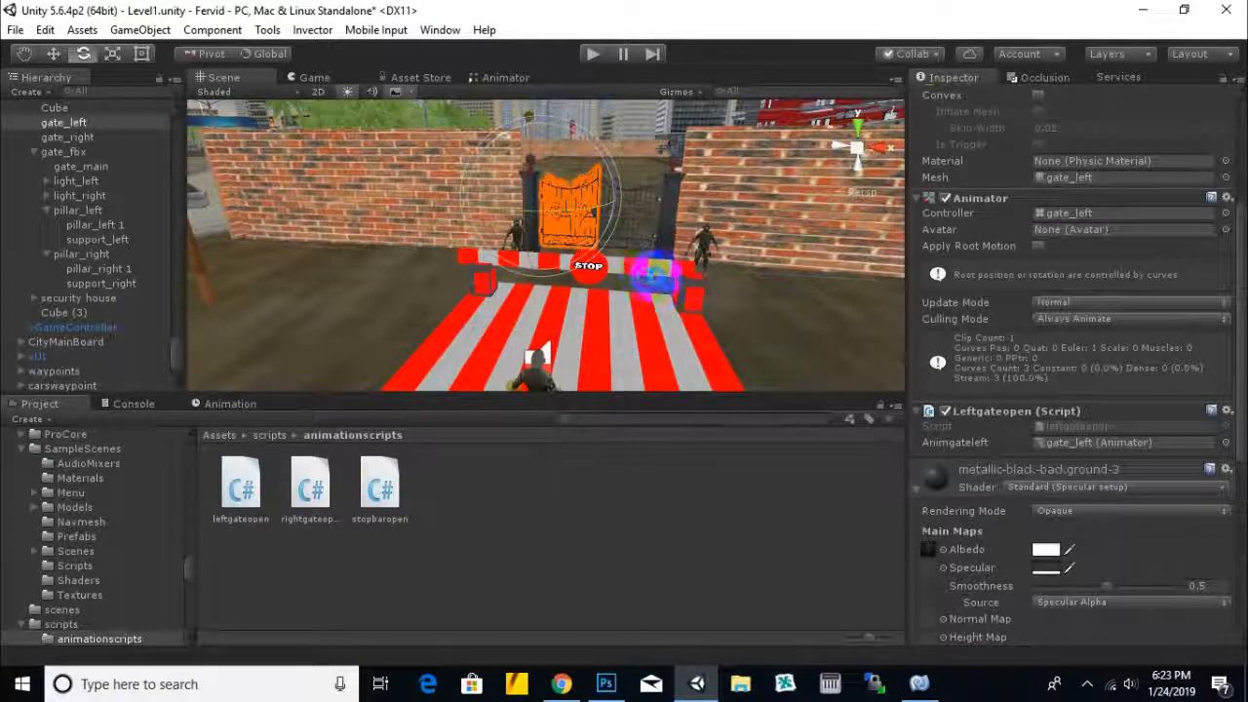
Step: Return to the root Assets folder and start play mode to test the level
left_click(219, 434)
left_click(593, 54)
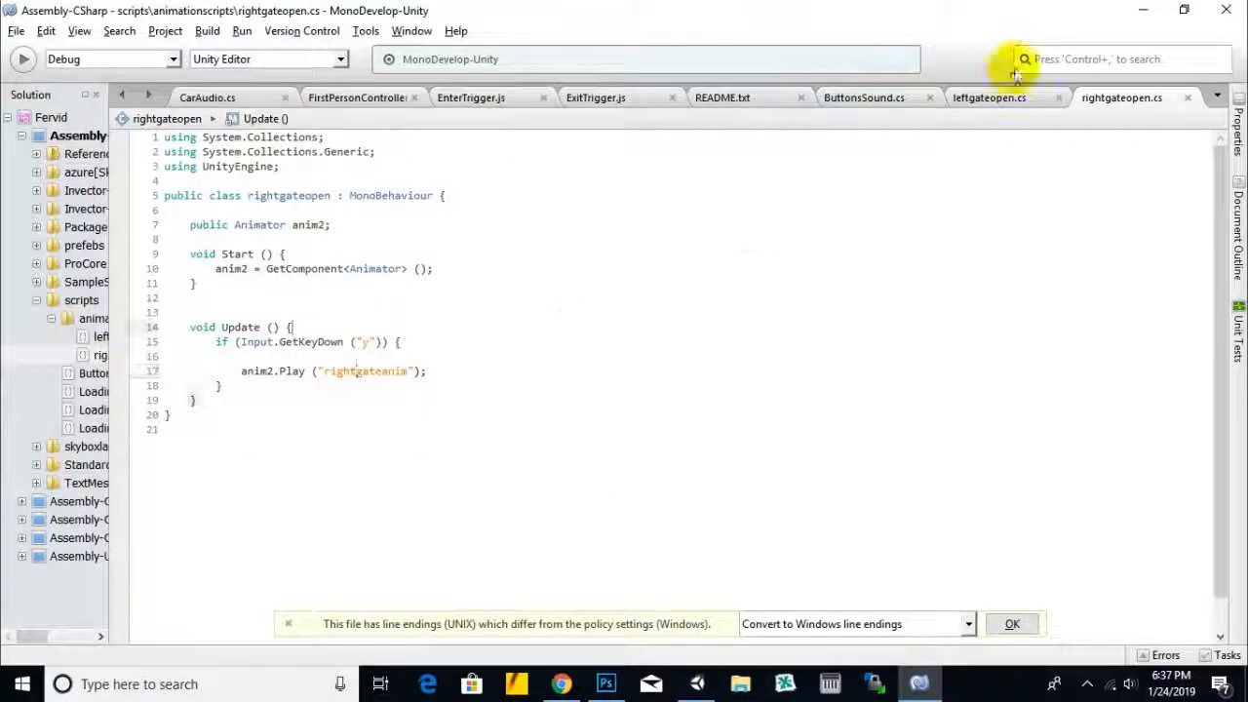
Step: Review the key checks and animation names in the leftgateopen.cs and rightgateopen.cs scripts
left_click(994, 97)
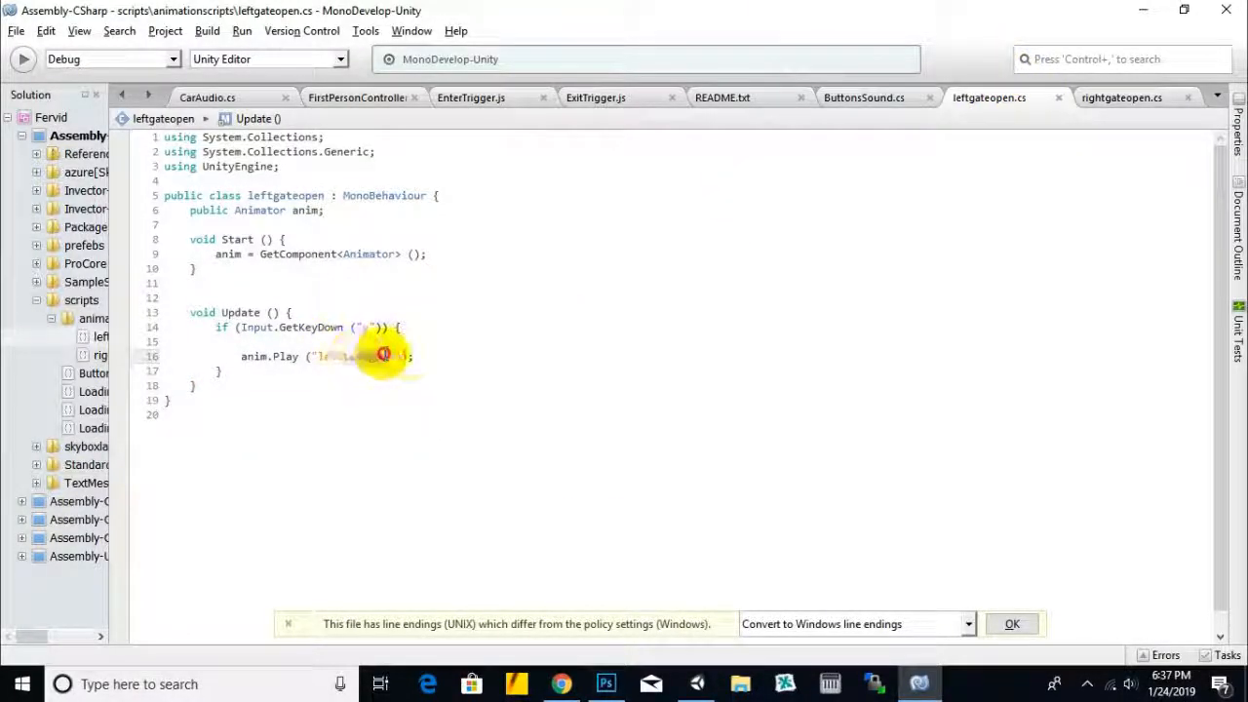
left_click(1111, 99)
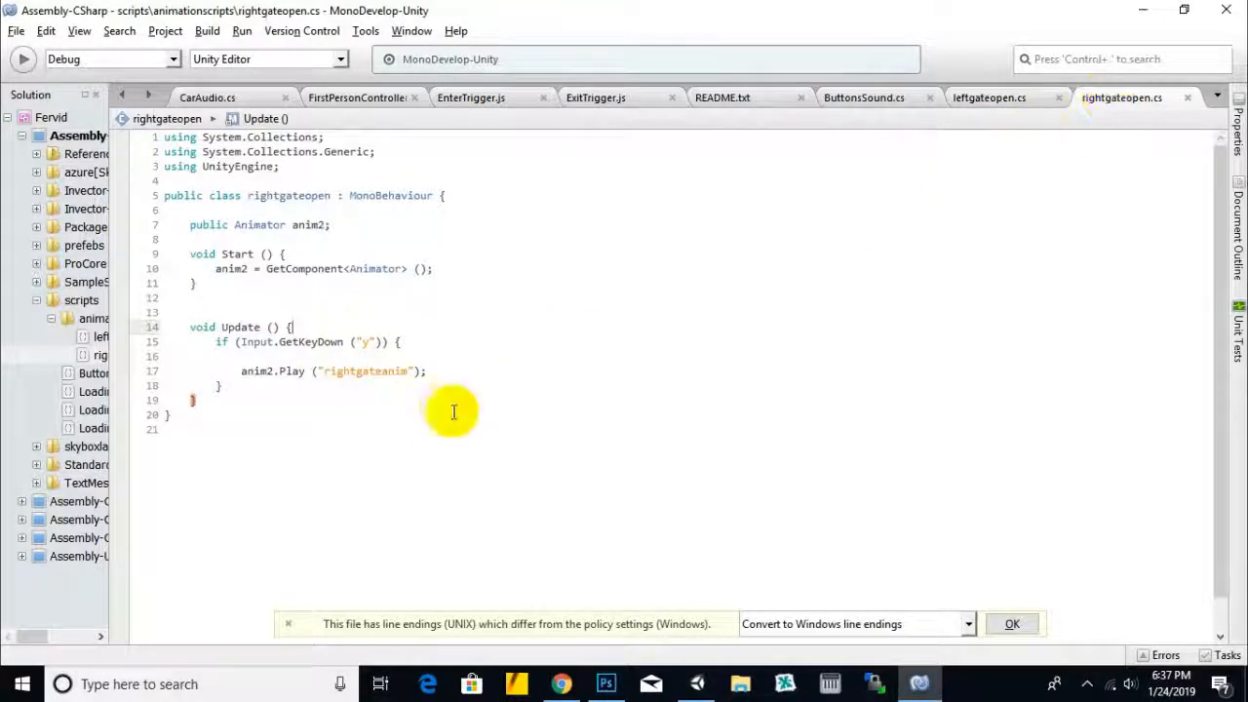
left_click_drag(407, 372, 342, 371)
left_click(459, 343)
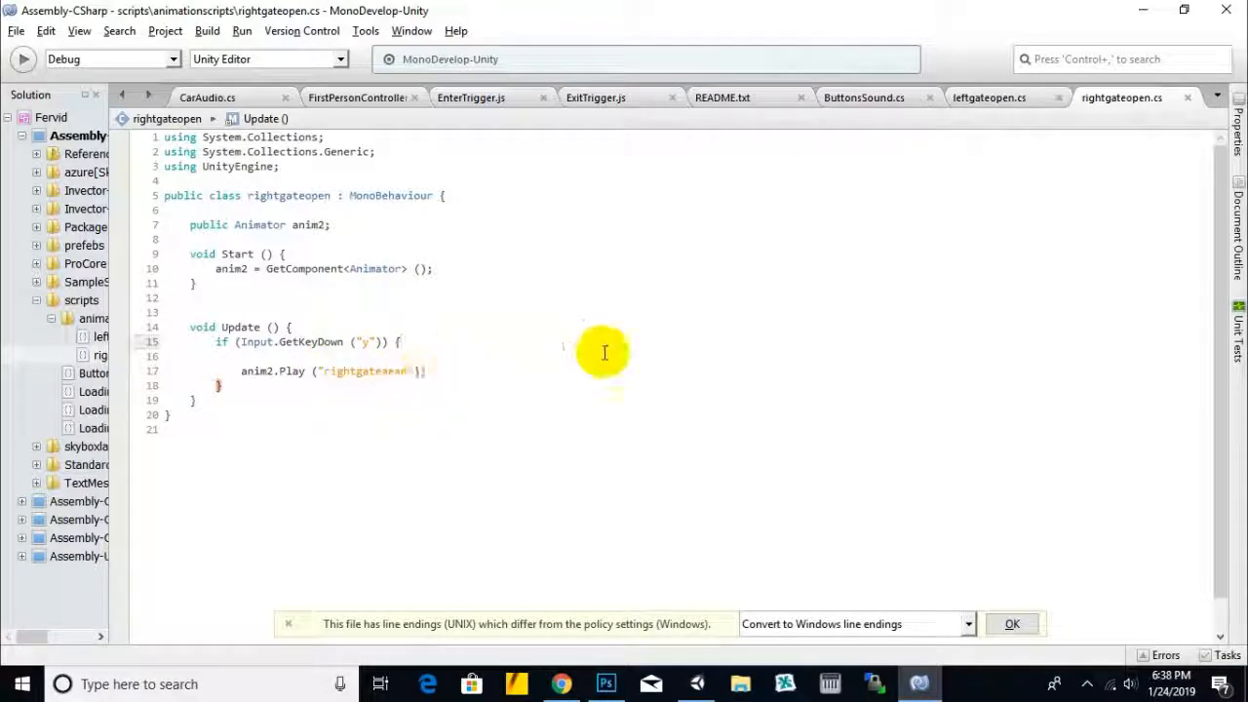
Step: Switch to Unity, play the level, run the character through the gateway to check the opened gate leaves, and stop play mode
left_click(697, 683)
left_click_drag(523, 372, 645, 348, "alt")
left_click(592, 54)
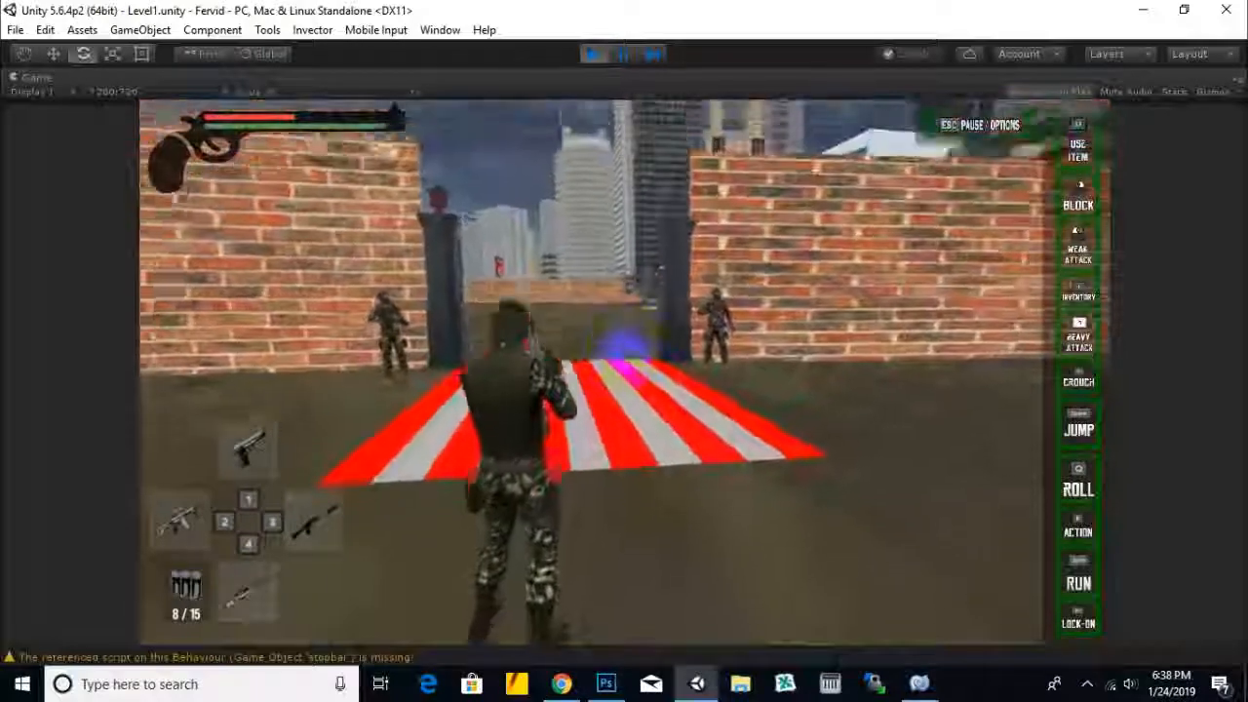
key("w")
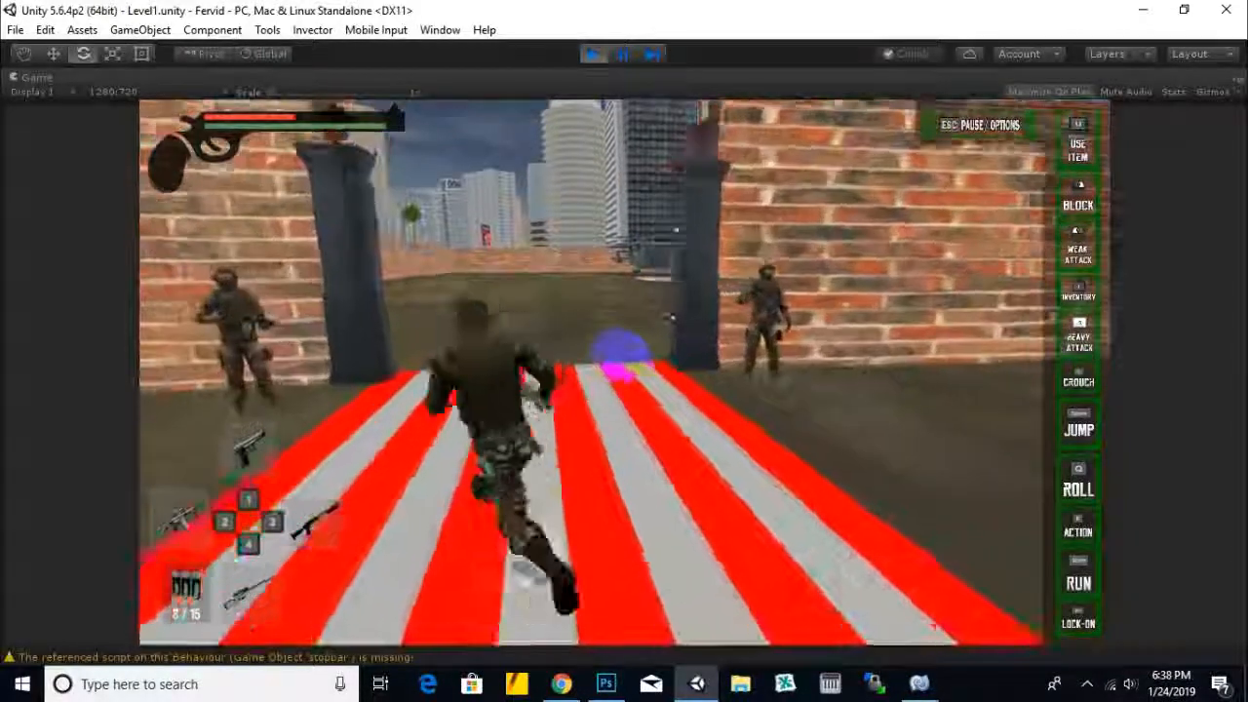
key("space")
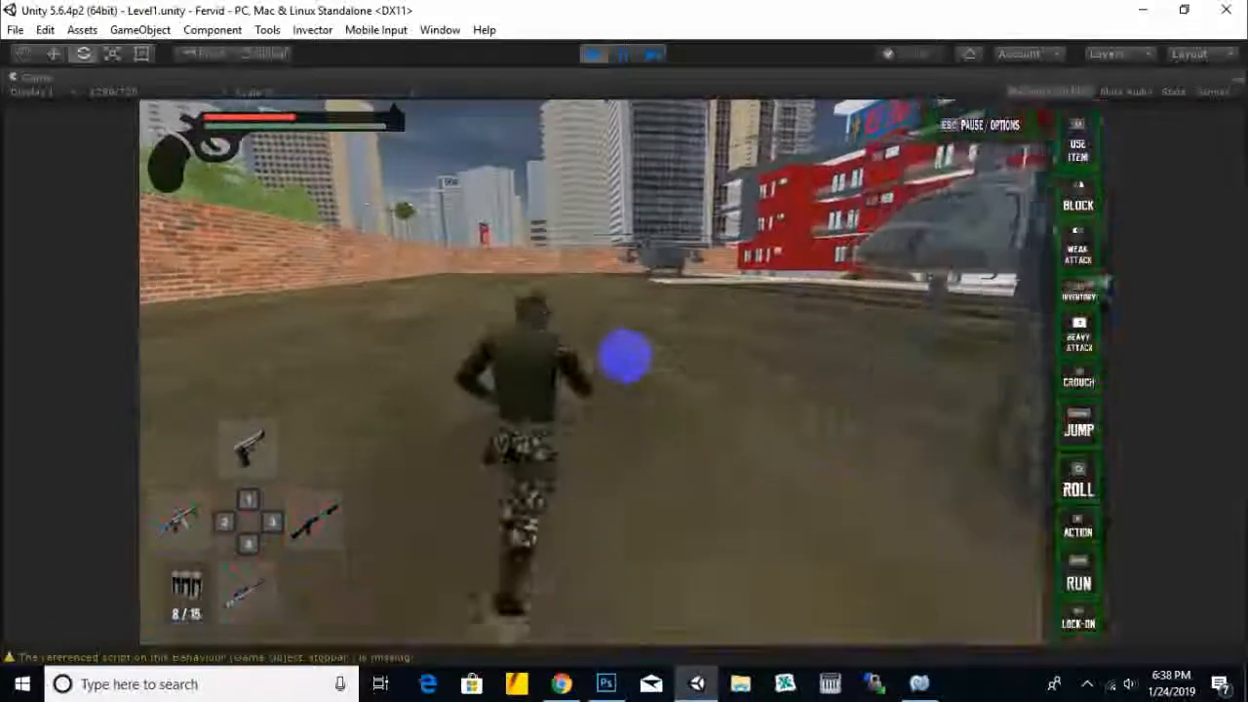
right_click(623, 357)
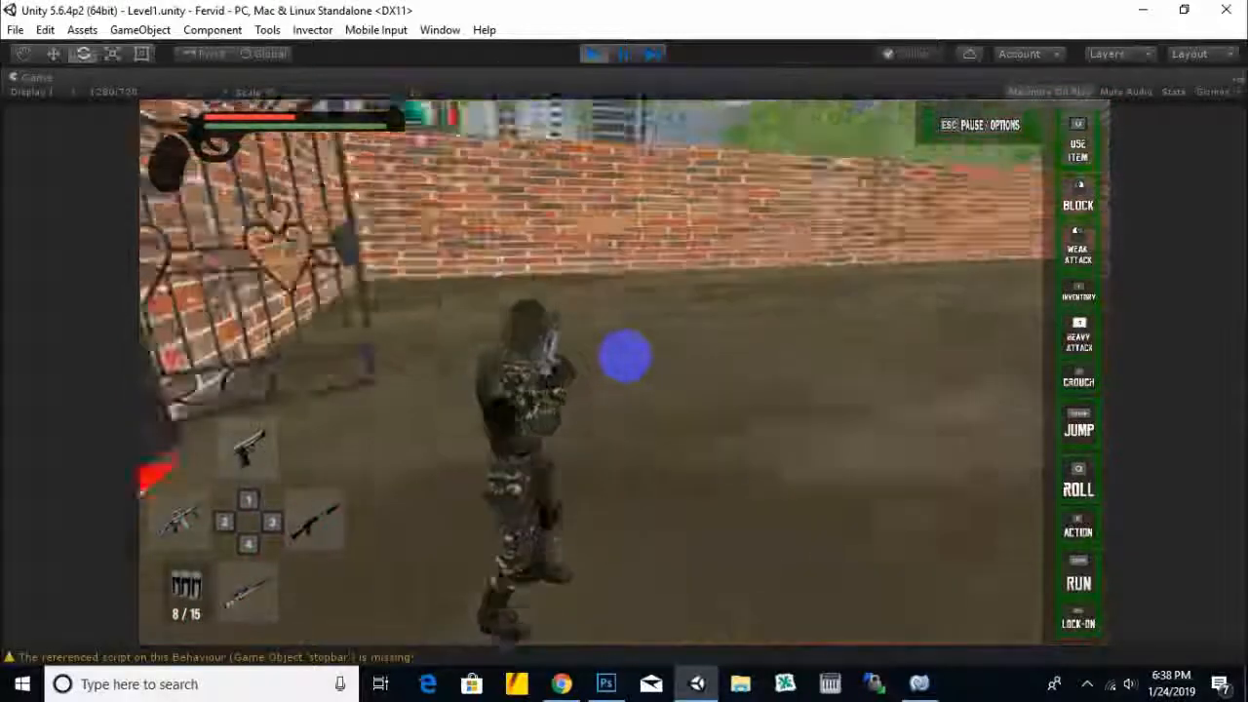
key("Escape")
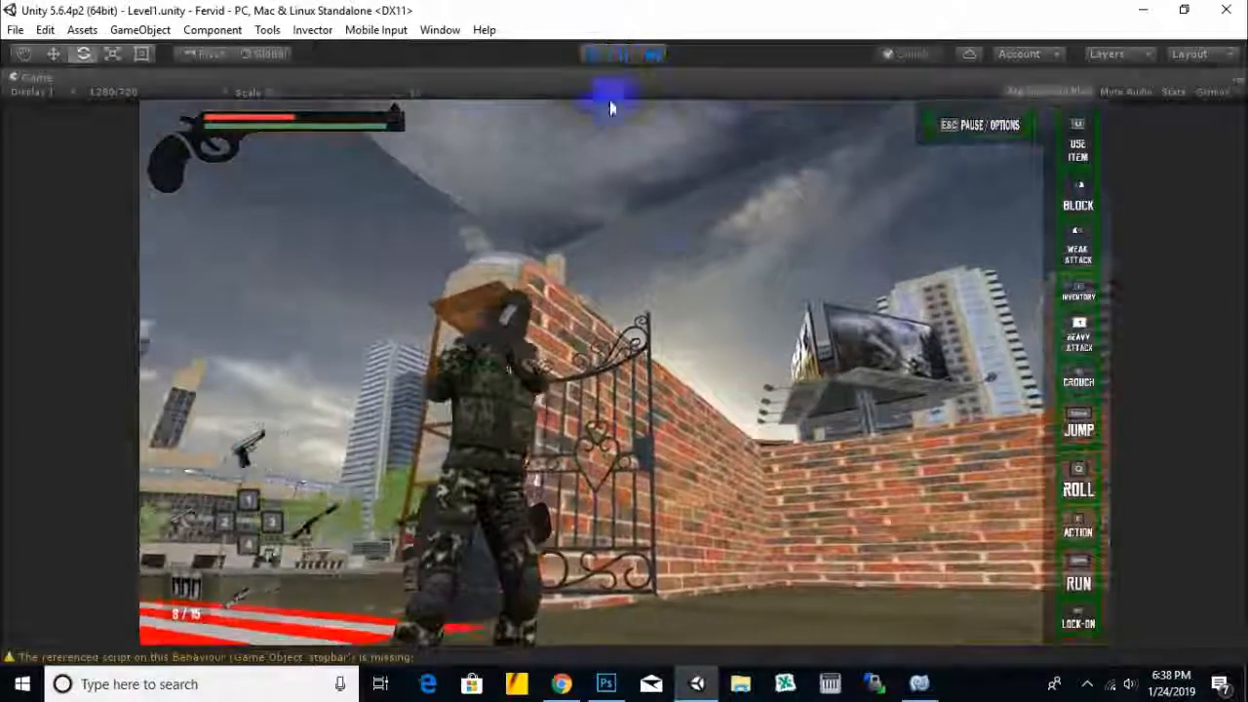
left_click(594, 55)
Step: Lengthen the striped checkpoint road Cube (3) to a Z scale of about 12.27 and move it to about 0.19 in Z
middle_click_drag(705, 339, 632, 236)
left_click_drag(632, 236, 709, 336, "alt")
middle_click_drag(696, 292, 618, 335)
left_click(732, 347)
left_click(112, 53)
left_click_drag(520, 278, 541, 259)
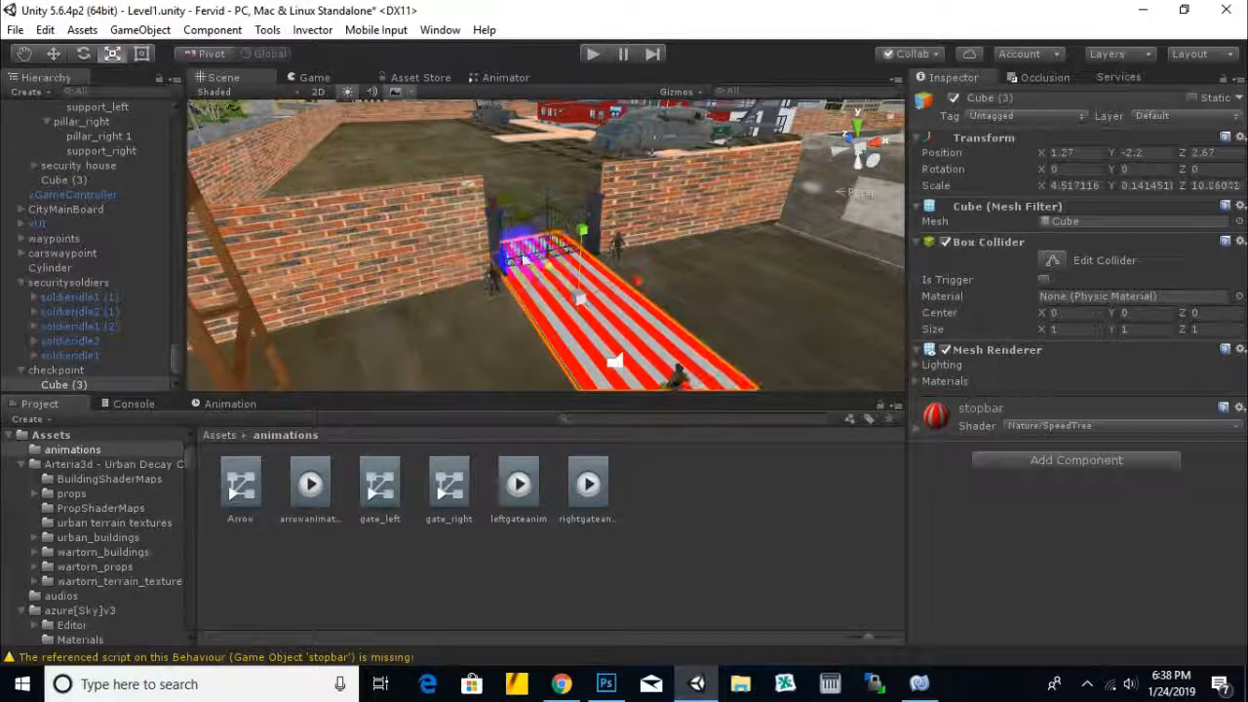
left_click_drag(548, 276, 563, 307)
Step: Examine the red building's entrance door and the paved paths leading up to it
middle_click_drag(492, 223, 502, 425)
scroll(558, 195, "up", 8)
middle_click_drag(657, 192, 599, 334)
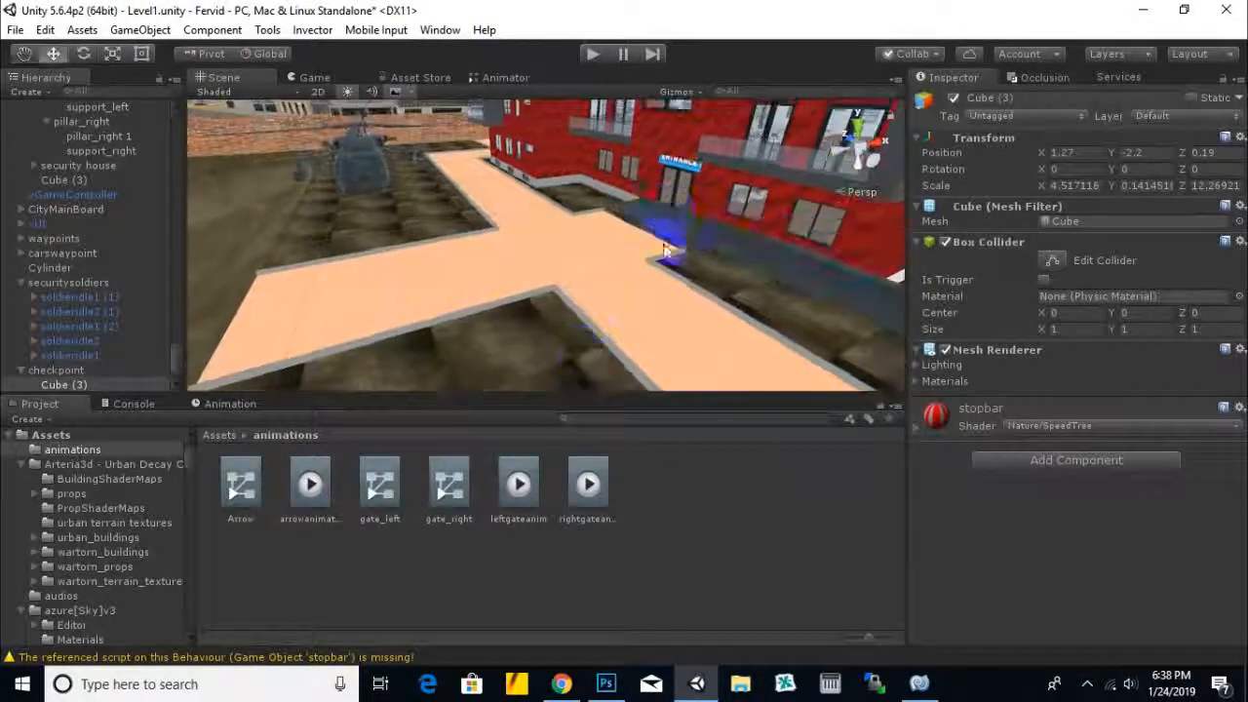
left_click(683, 184)
left_click(676, 194)
right_click_drag(543, 270, 708, 265)
middle_click_drag(541, 185, 565, 262)
scroll(569, 211, "up", 4)
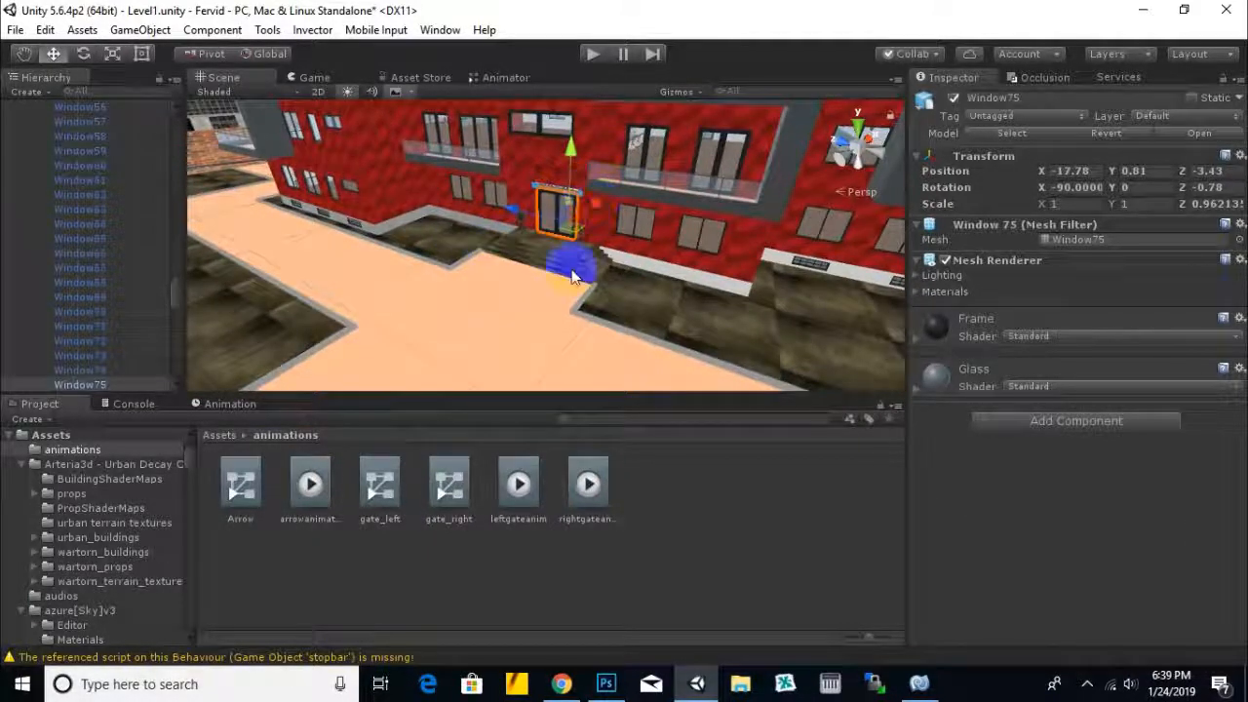
scroll(573, 270, "down", 4)
middle_click_drag(578, 275, 621, 280)
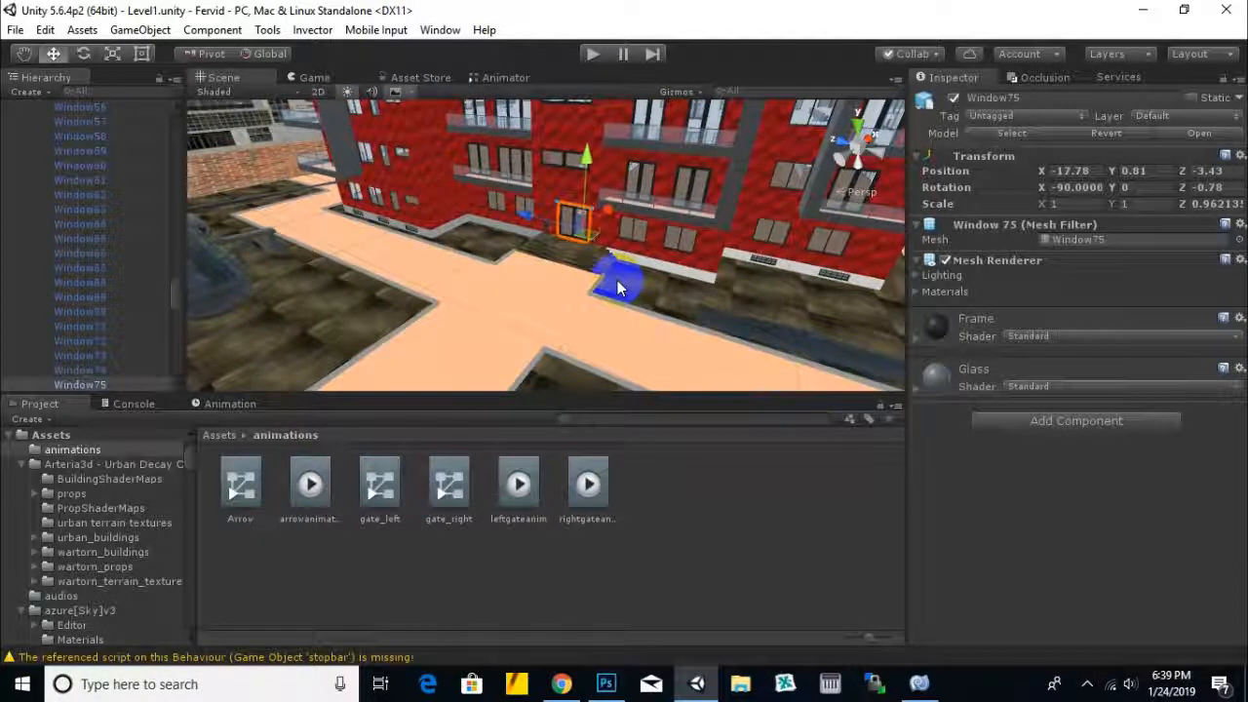
scroll(610, 295, "down", 3)
middle_click_drag(536, 289, 471, 279)
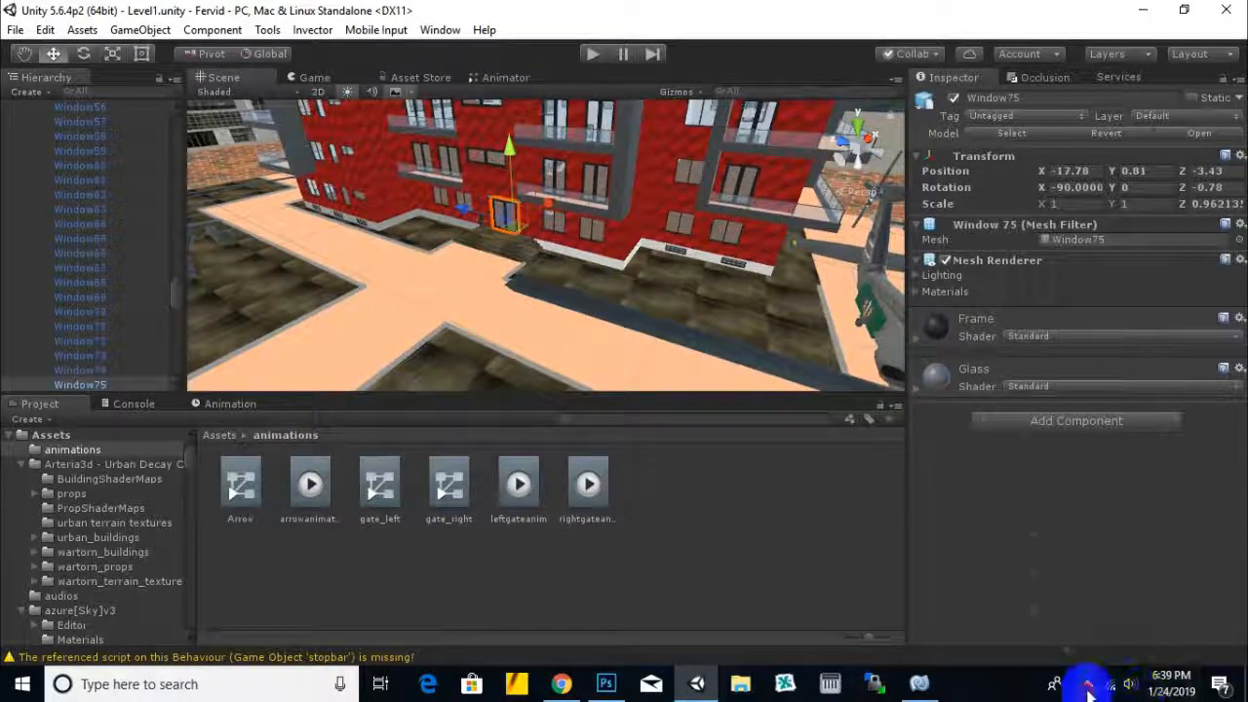